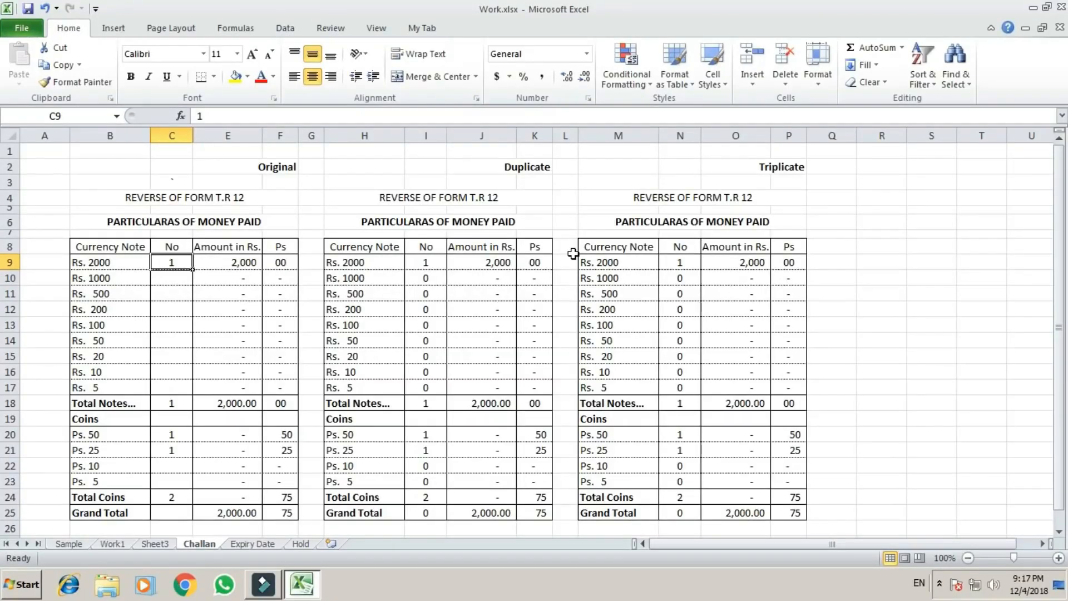
Examine the note rows' cell formulas across the Original, Duplicate and Triplicate tables, starting with the Rs. 2000 and Rs. 1000 rows.
key("Down")
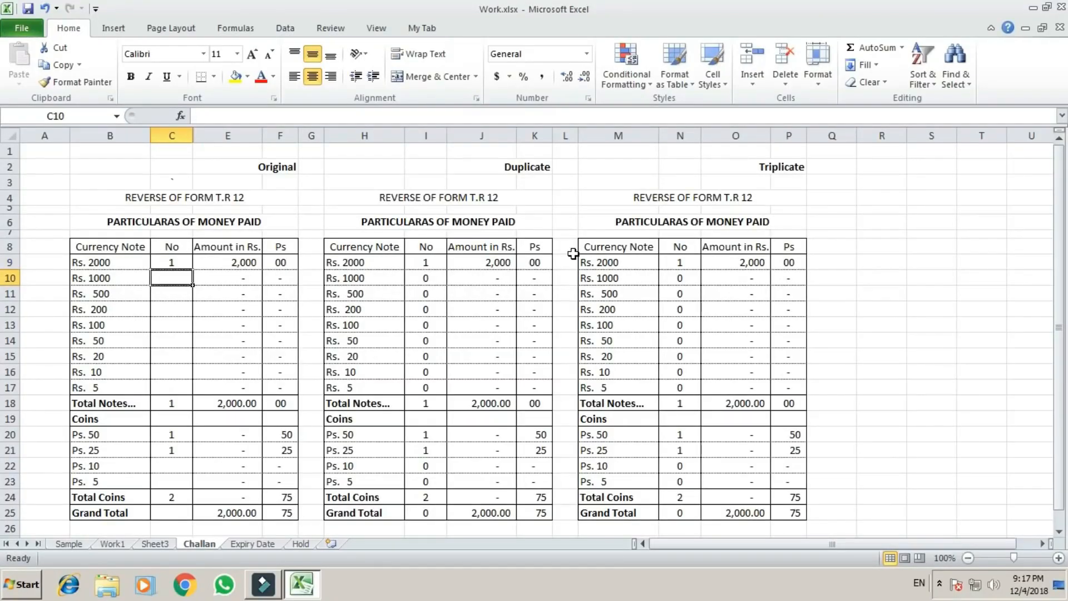
key("Right")
key("Right")
key("Right")
key("Right")
key("Right")
key("Left")
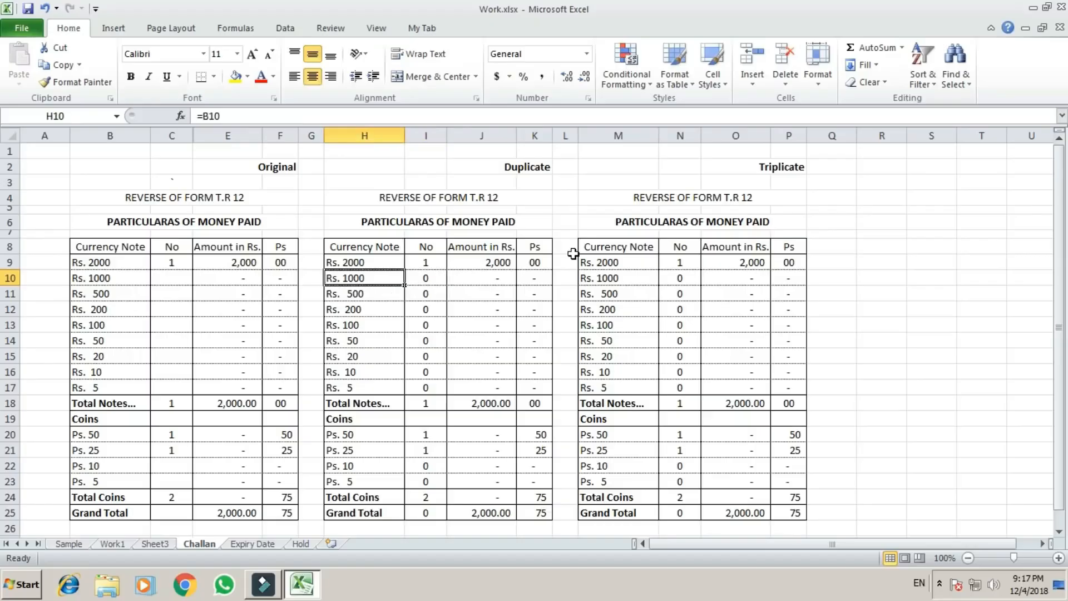
key("Left")
key("Left")
key("Left")
key("Left")
key("Up")
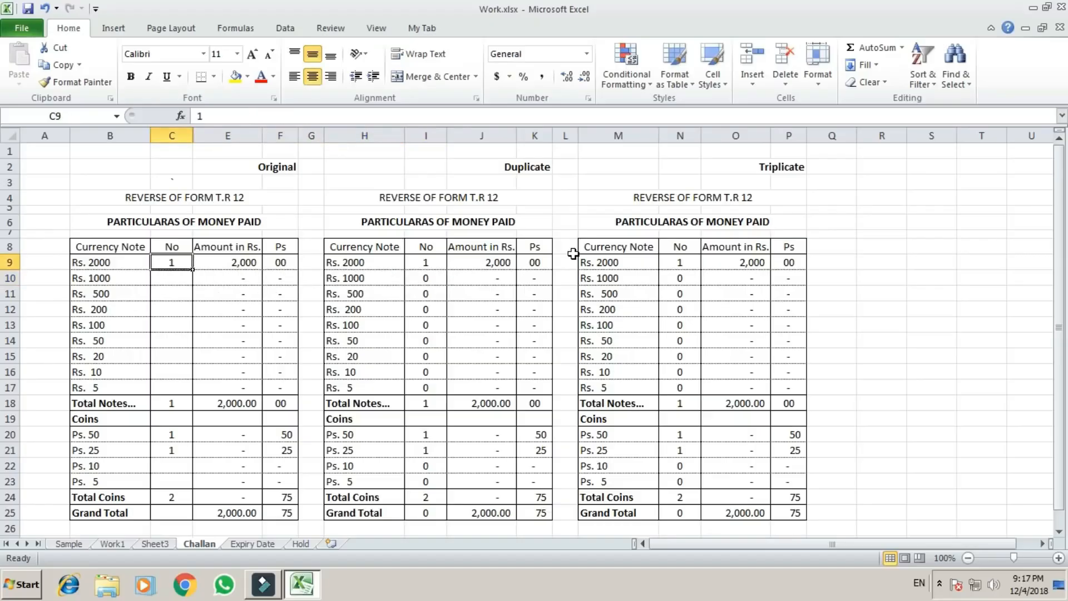
key("Right")
key("Right")
key("Right")
key("Right")
key("Right")
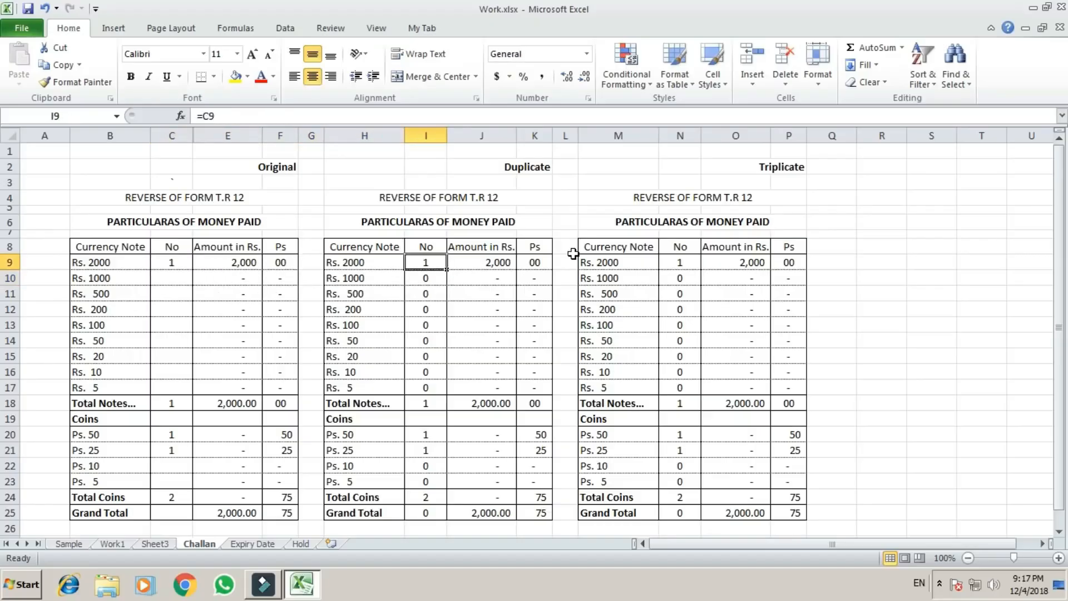
key("Down")
key("Up")
key("Right")
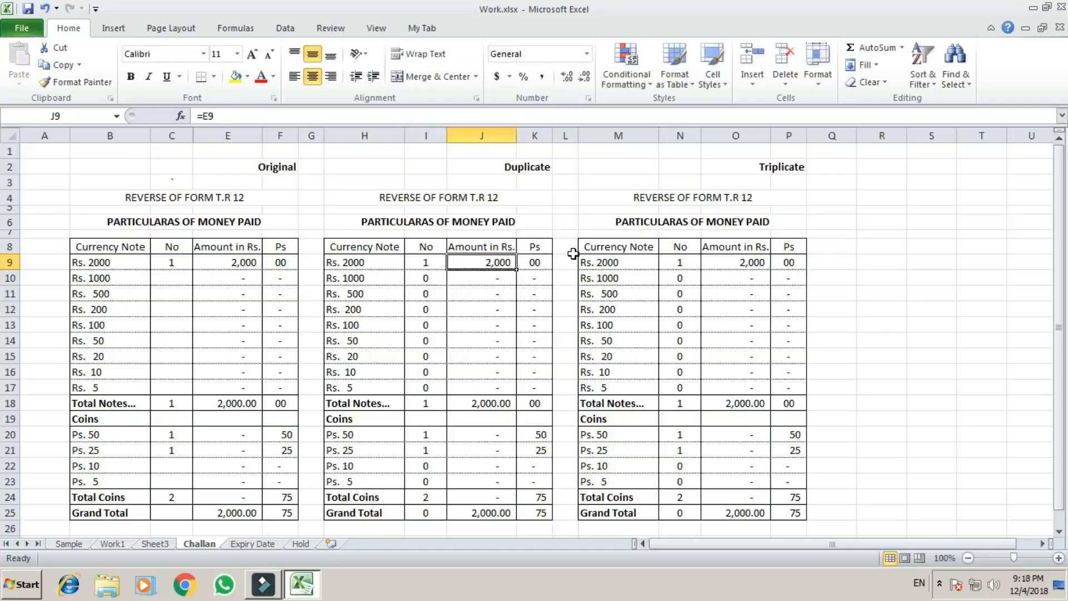
key("Right")
key("Right")
key("Right")
key("Right")
key("Down")
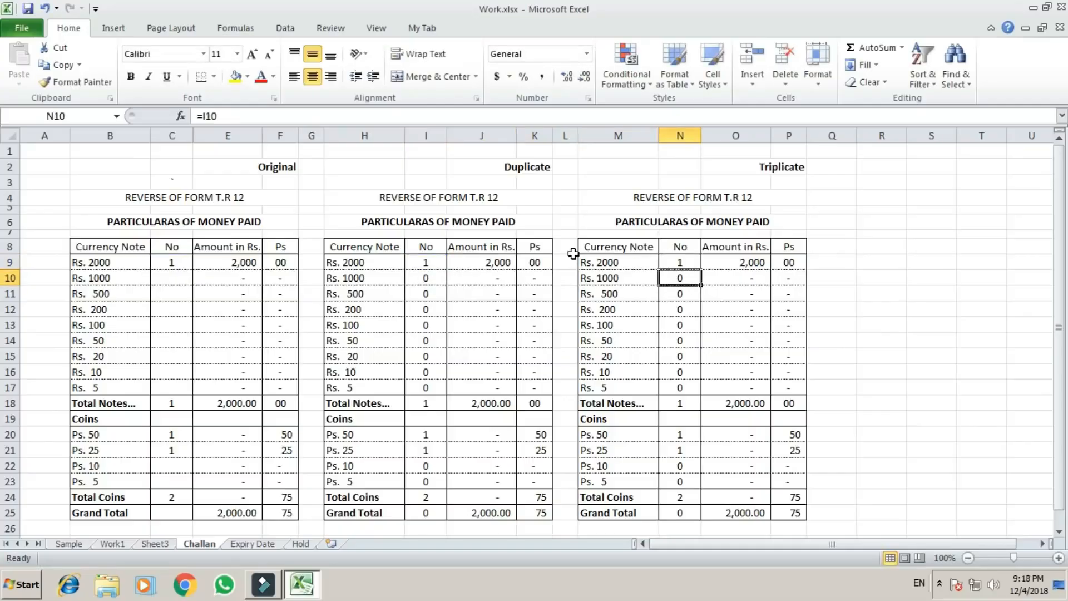
key("Up")
key("Left")
key("Left")
key("Left")
key("Left")
key("Left")
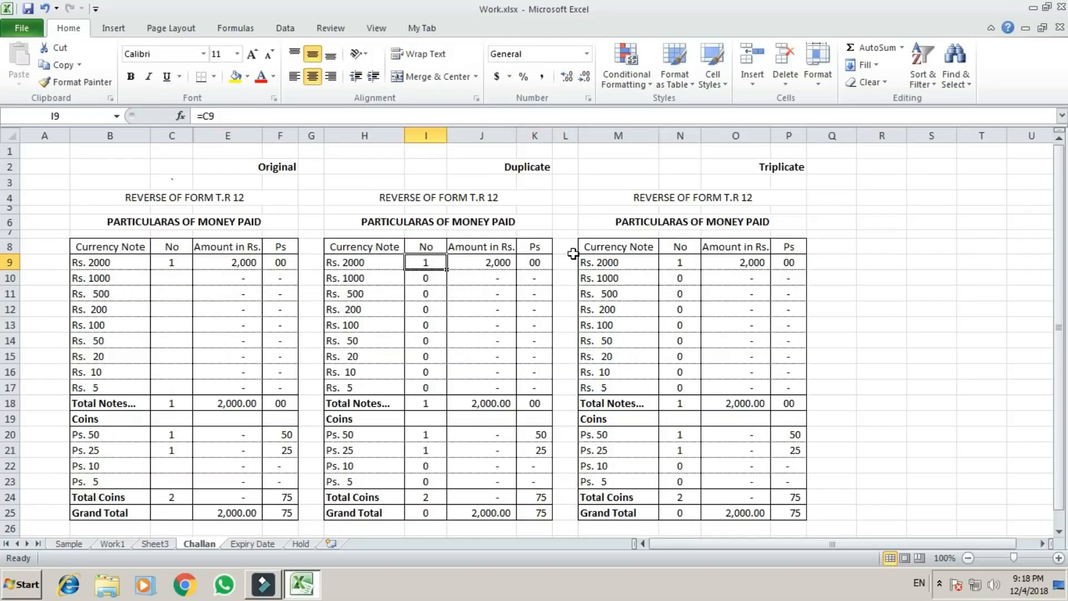
key("Left")
key("Left")
key("Left")
key("Left")
key("Left")
key("Down")
key("Right")
key("Right")
key("Right")
key("Right")
key("Right")
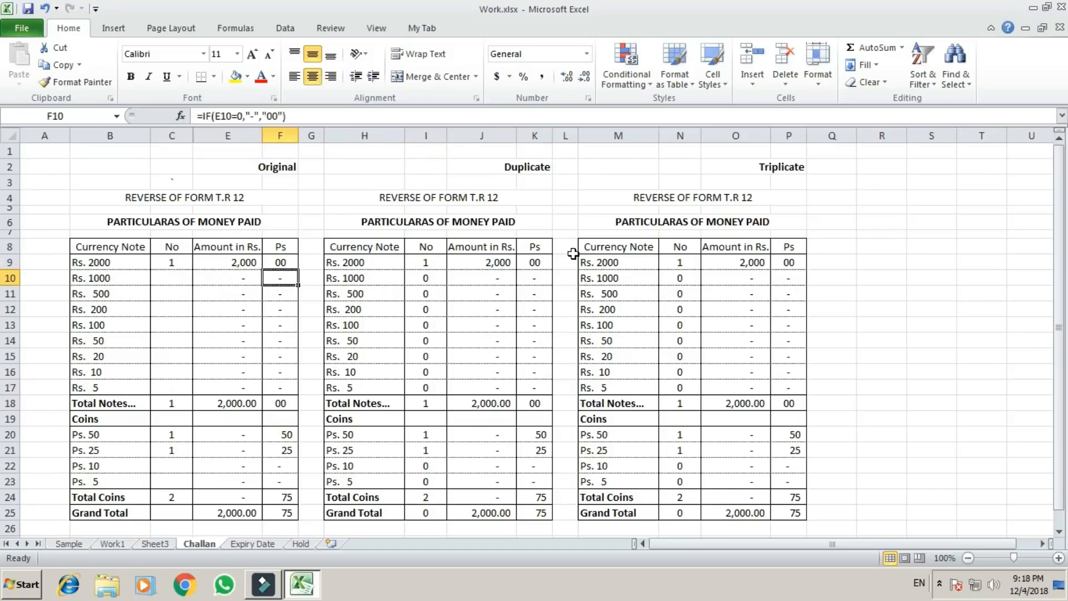
key("Down")
key("Down")
key("Down")
key("Down")
key("Down")
key("Down")
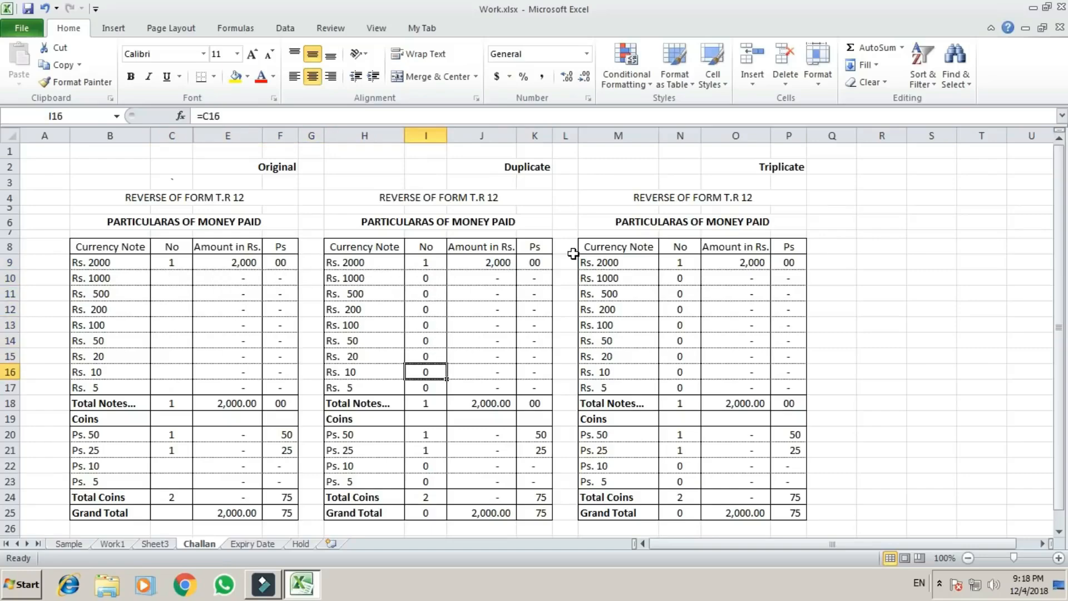
Clear the Rs. 2000 note count in cell C9 of the Original table.
key("Up")
key("Up")
key("Up")
key("Up")
key("Up")
key("Up")
key("Left")
key("Left")
key("Left")
key("Left")
key("Left")
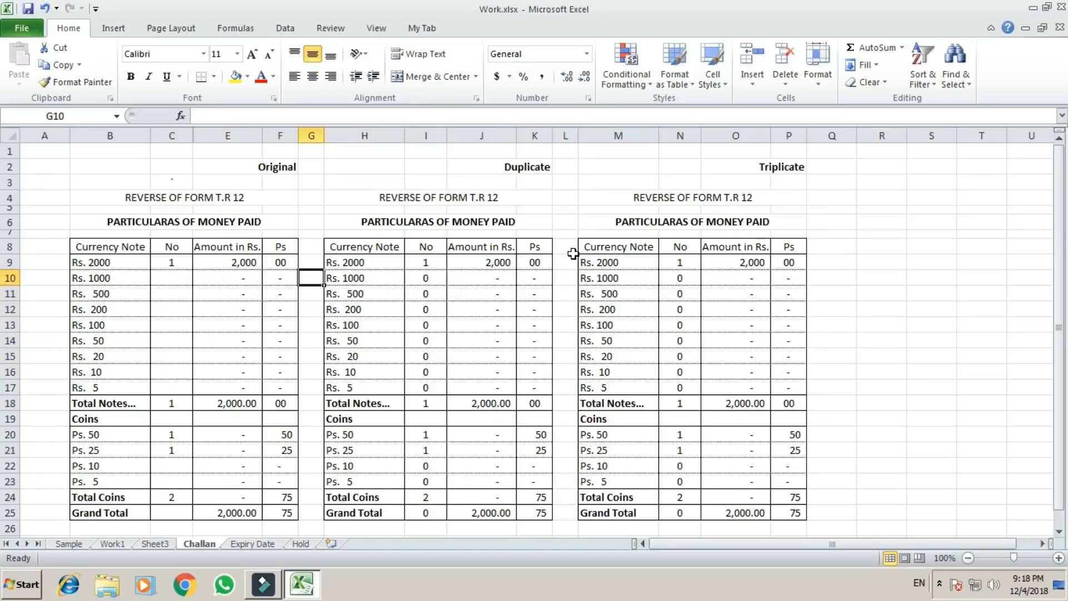
key("Up")
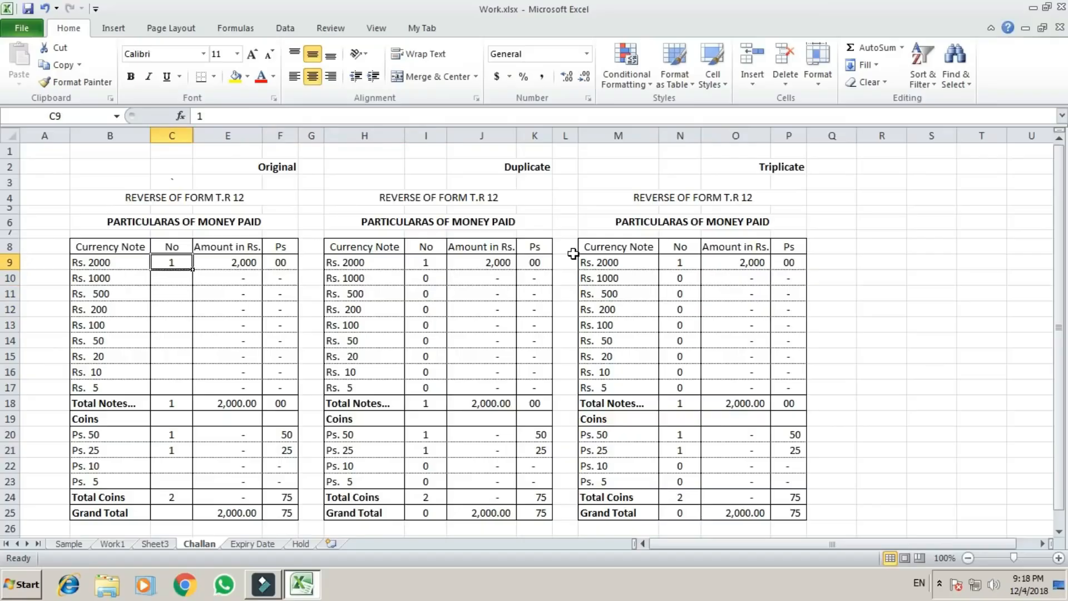
key("Delete")
Compare the note counts in the Duplicate table's No column with the corresponding cells of the Original table.
key("Right")
key("Right")
key("Right")
key("Right")
key("Right")
key("Right")
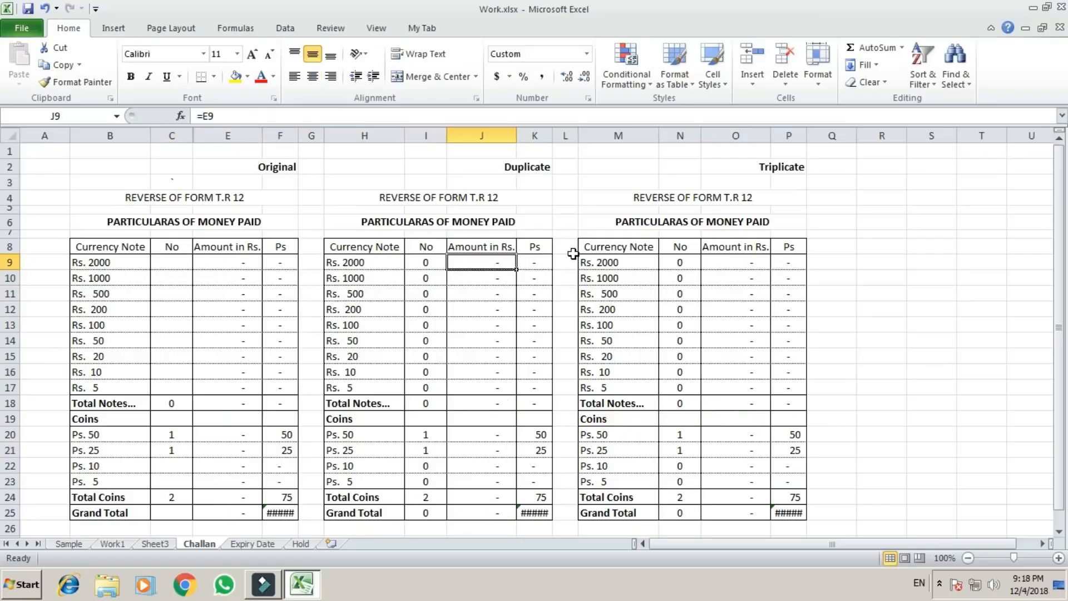
key("Left")
key("Down")
key("Down")
key("Down")
key("Down")
key("Down")
key("Down")
key("Down")
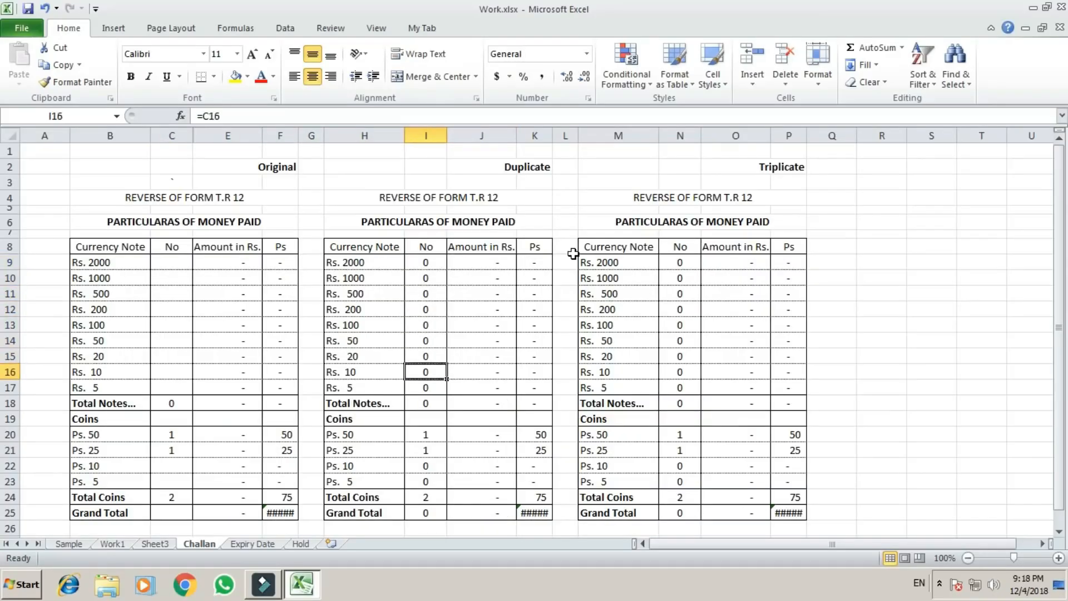
key("Up")
key("Up")
key("Up")
key("Up")
key("Up")
key("Up")
key("Up")
key("Left")
key("Left")
key("Left")
key("Left")
key("Left")
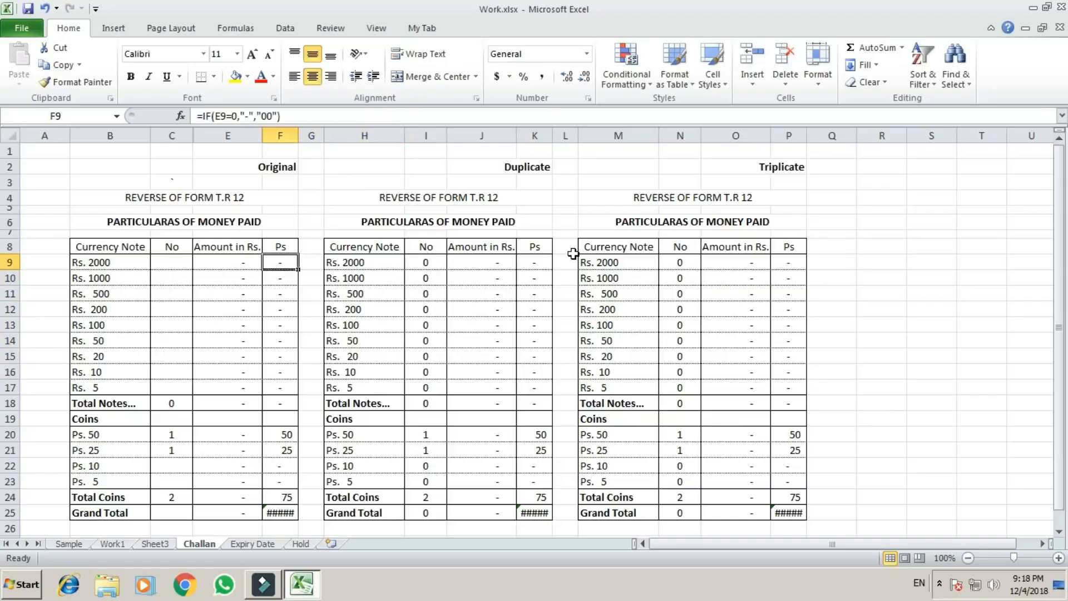
key("Down")
key("Down")
key("Down")
key("Down")
key("Down")
key("Down")
key("Down")
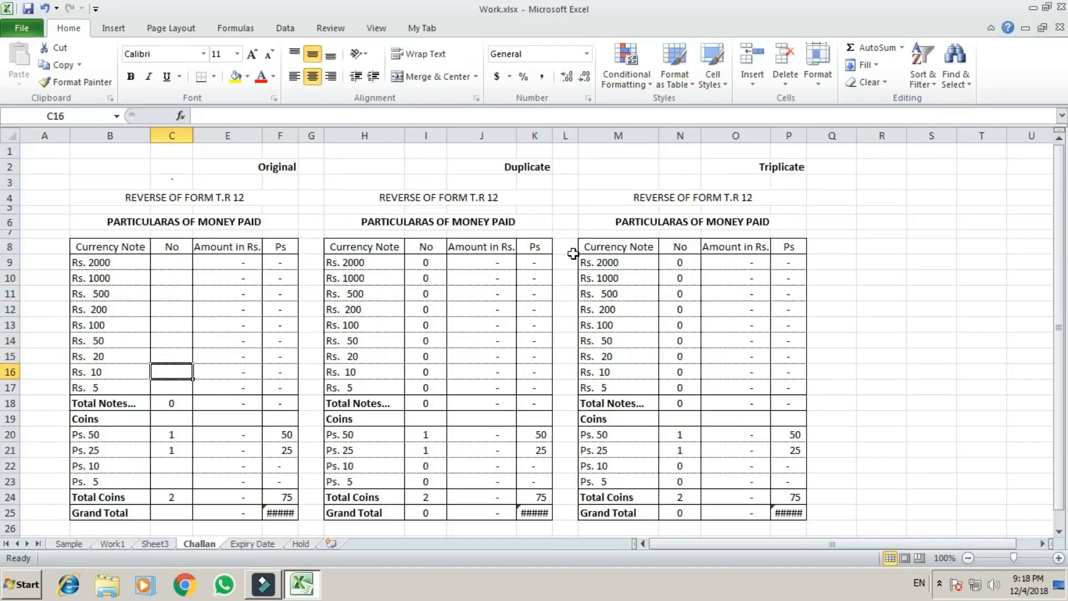
Enter the formula =IF(C9=0,"",C9) in cell I9, the Rs. 2000 count of the Duplicate table.
key("Up")
key("Up")
key("Up")
key("Up")
key("Up")
key("Up")
key("Up")
key("Right")
key("Right")
key("Right")
key("Right")
key("Right")
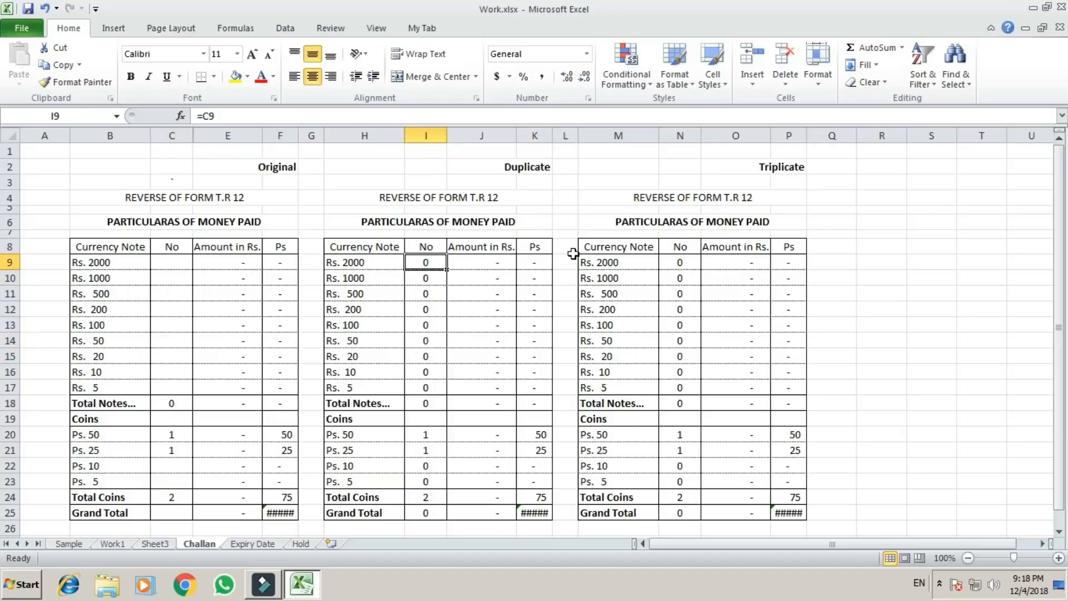
type("=")
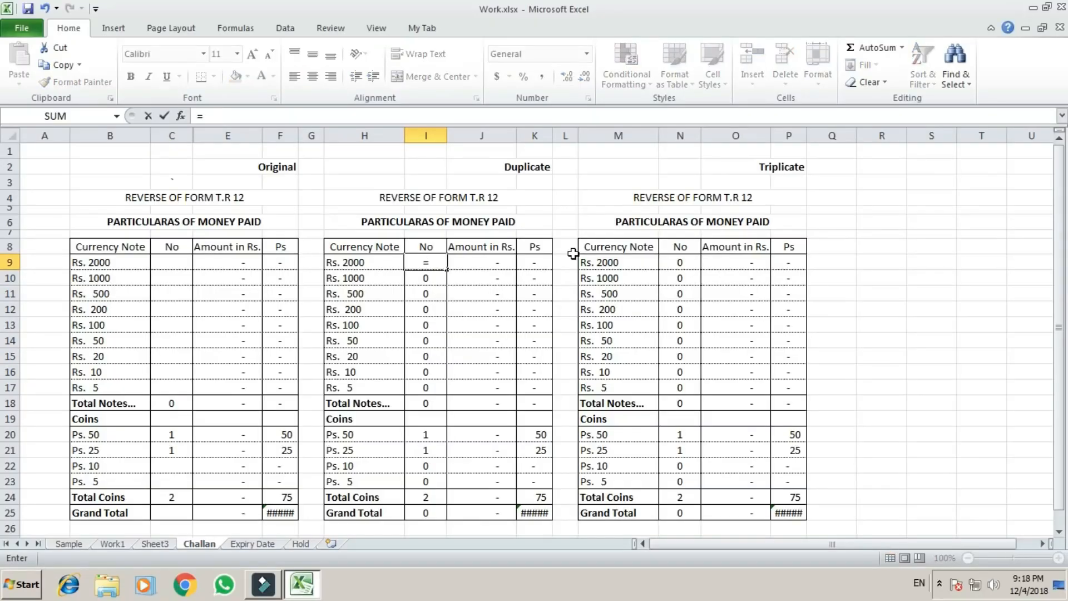
type("if")
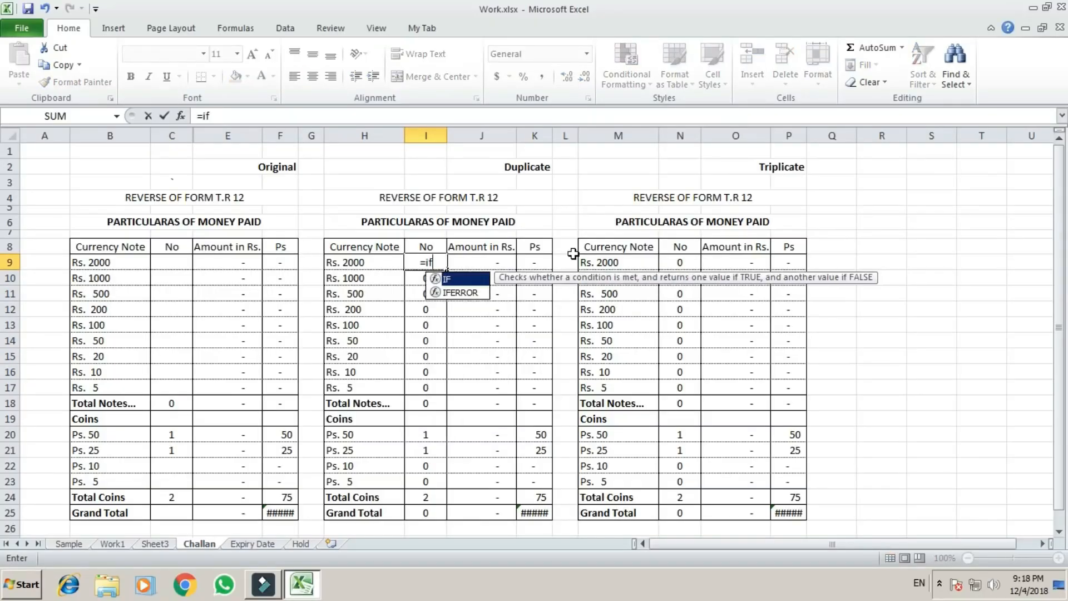
type("(")
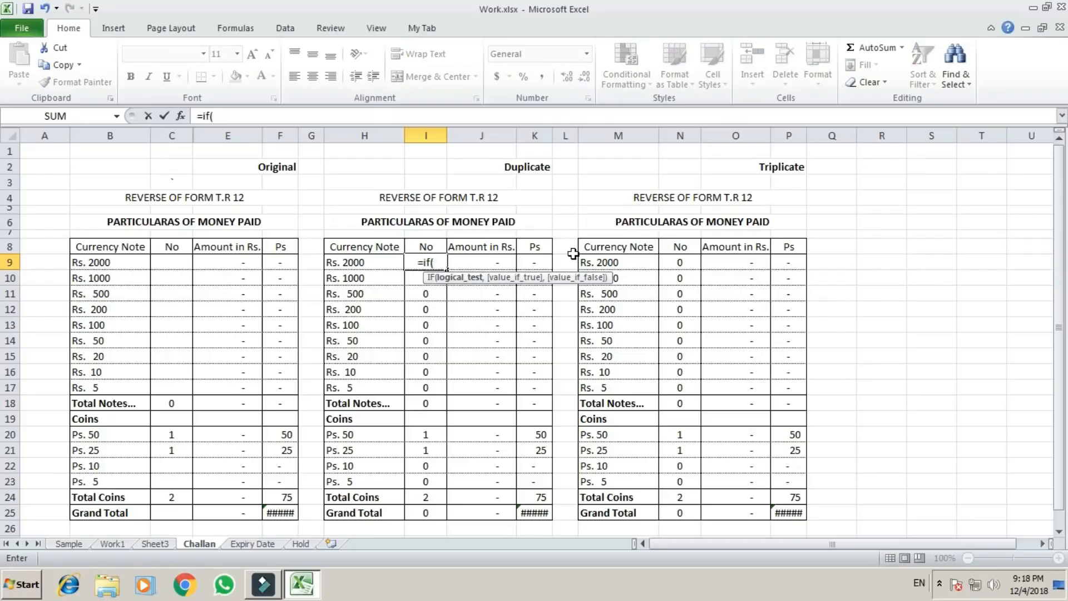
key("Left")
key("Left")
key("Left")
key("Left")
key("Left")
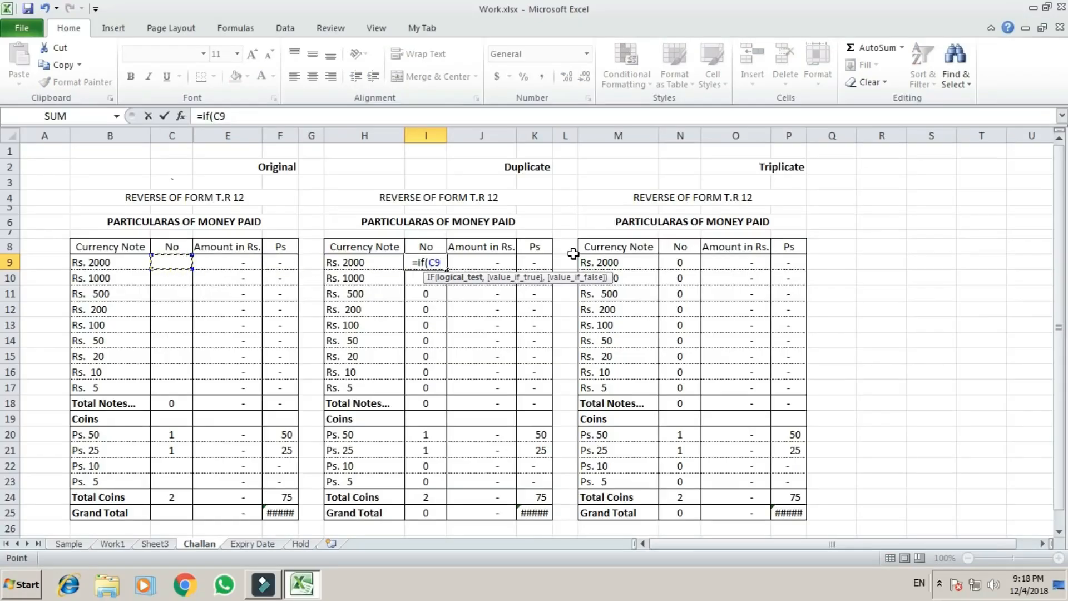
type("=")
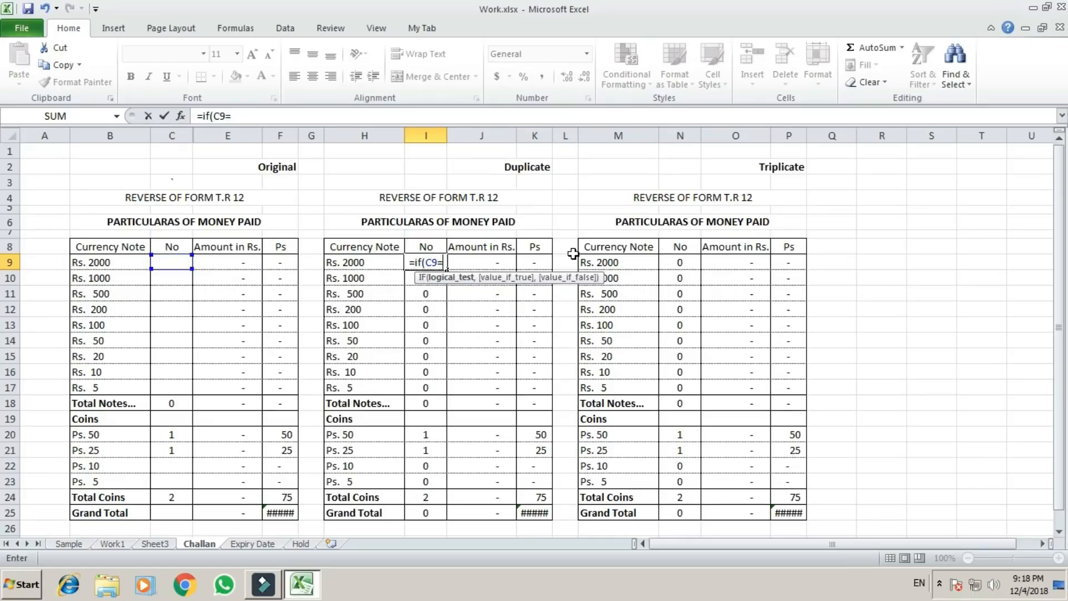
type("0")
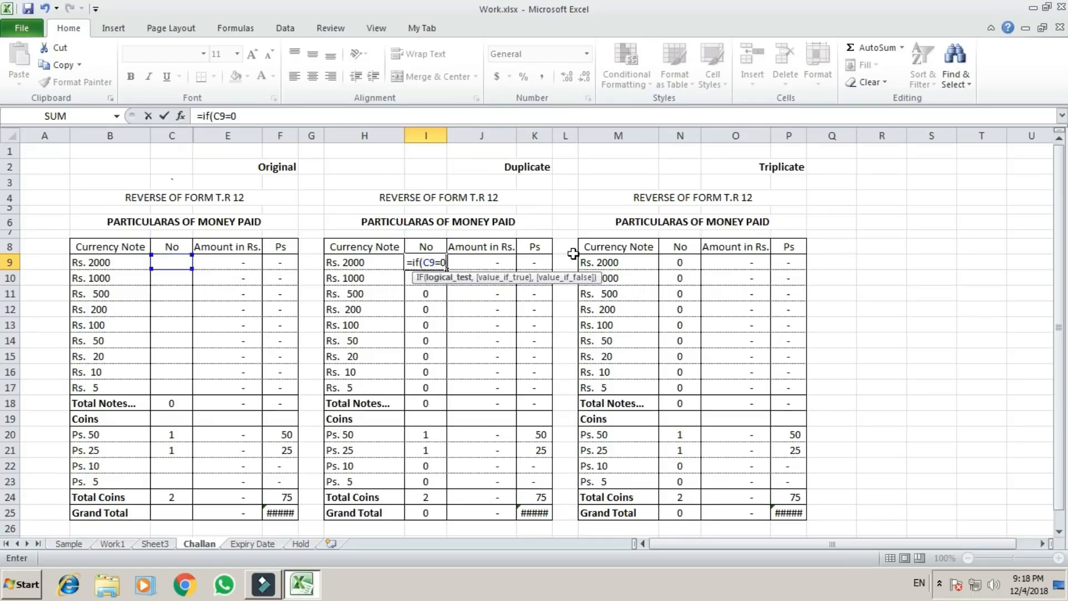
type(",\"")
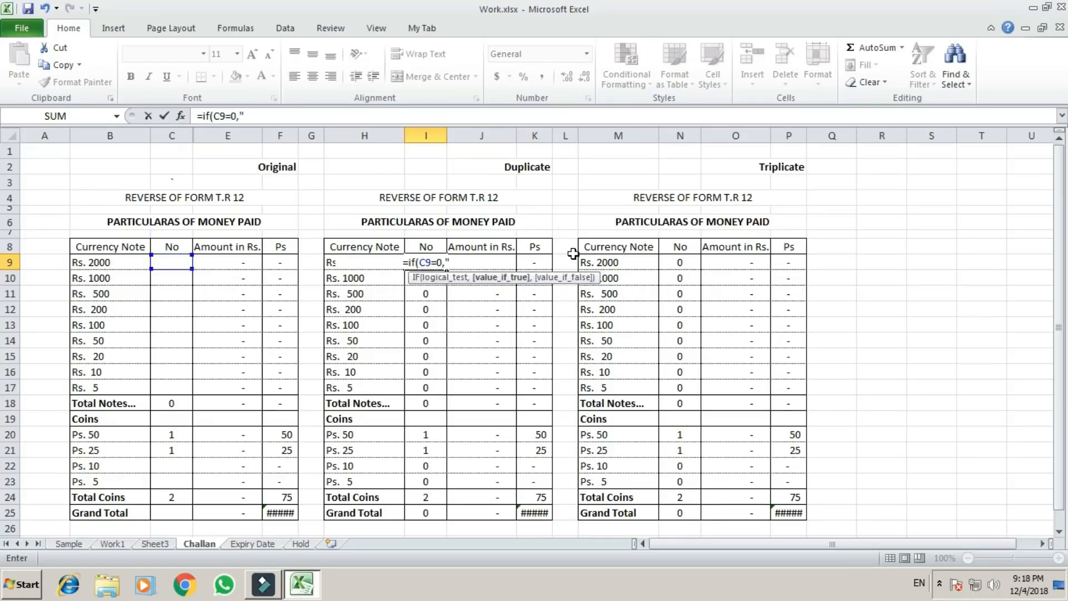
type("\"")
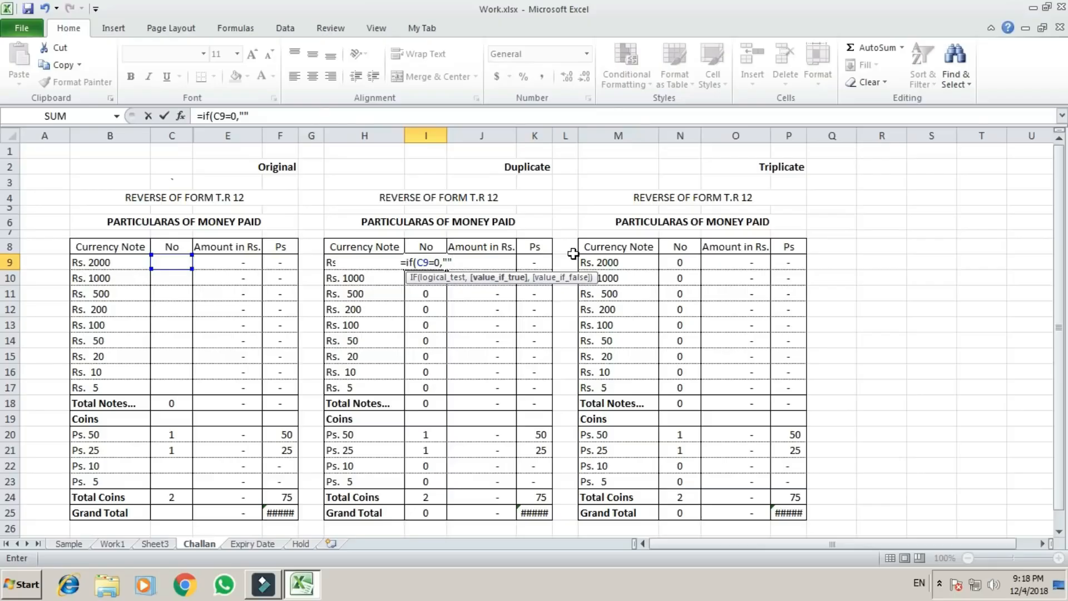
type(",")
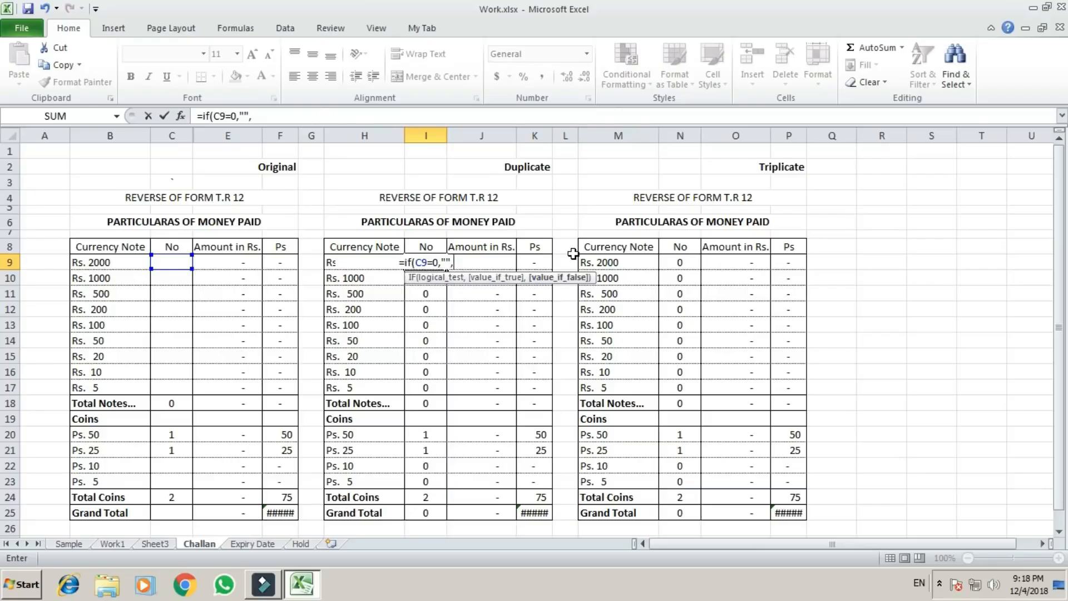
type("c9")
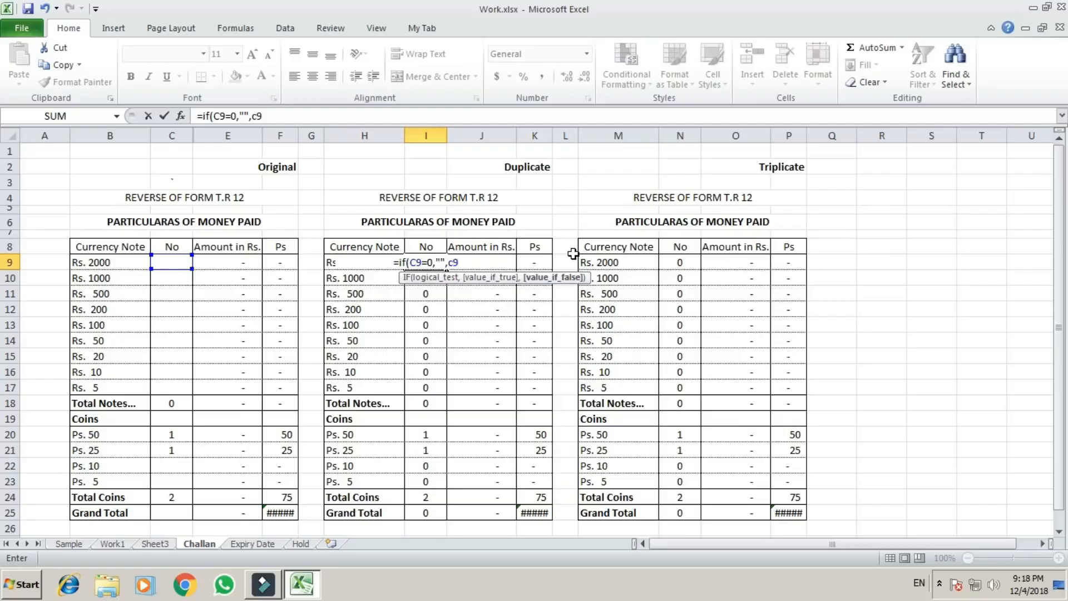
type(")")
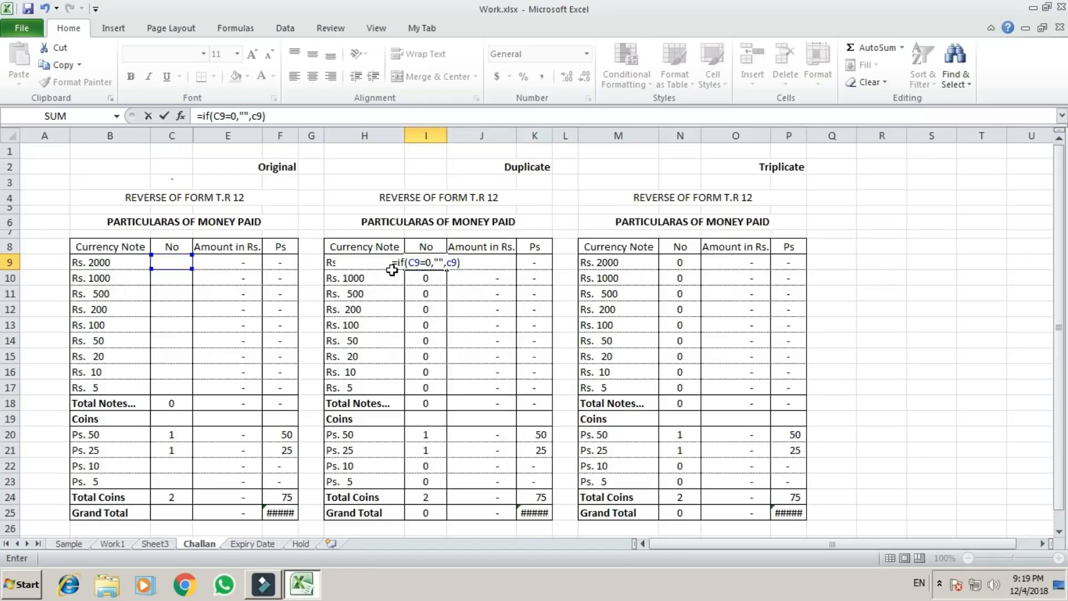
key("Return")
Copy the formula from I9 and paste only formulas into I10:I17 of the Duplicate table's No column.
key("Up")
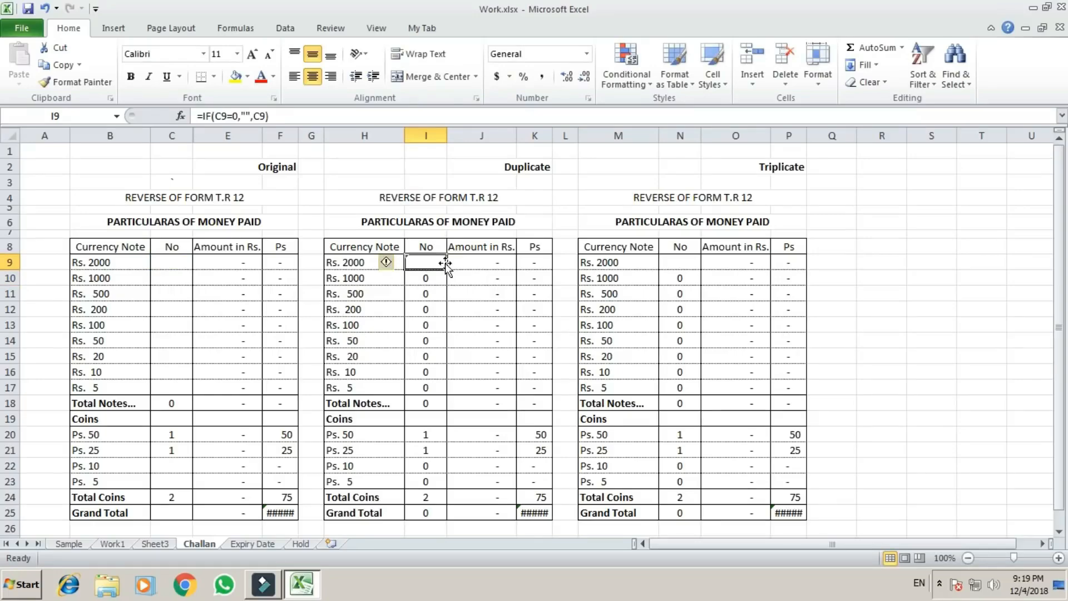
key("ctrl+c")
key("Down")
key("shift+Down")
key("shift+Down")
key("shift+Down")
key("shift+Down")
key("shift+Down")
key("shift+Down")
key("shift+Down")
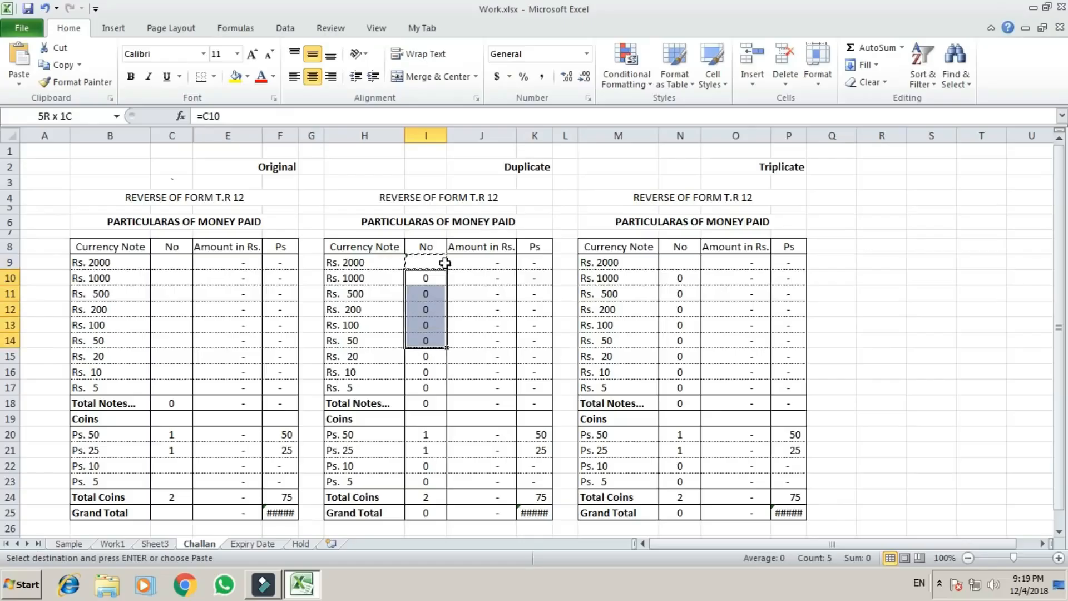
key("ctrl+alt+v")
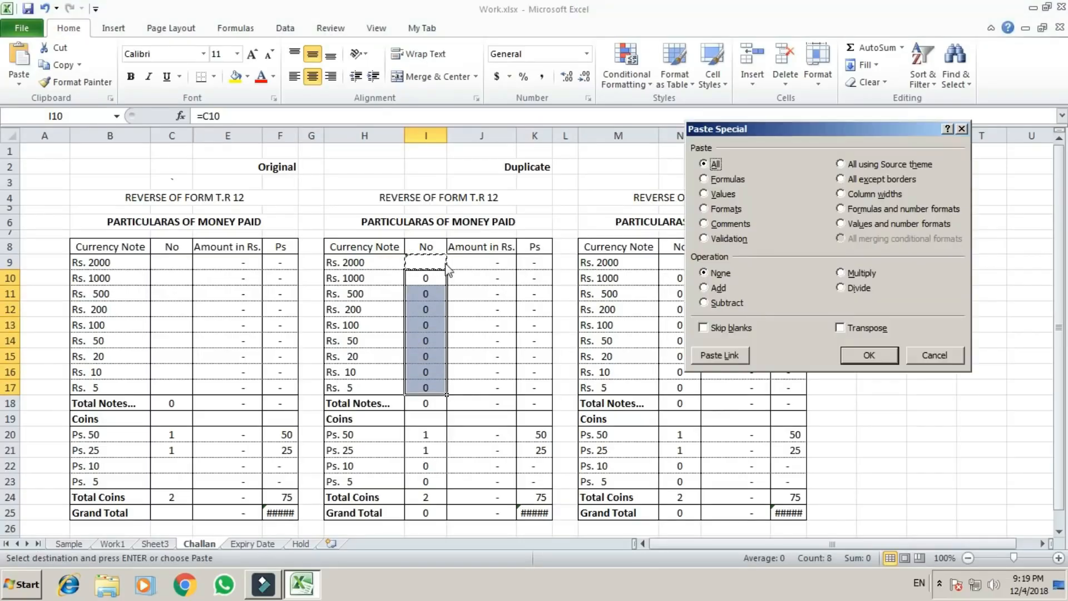
key("f")
key("Return")
key("Escape")
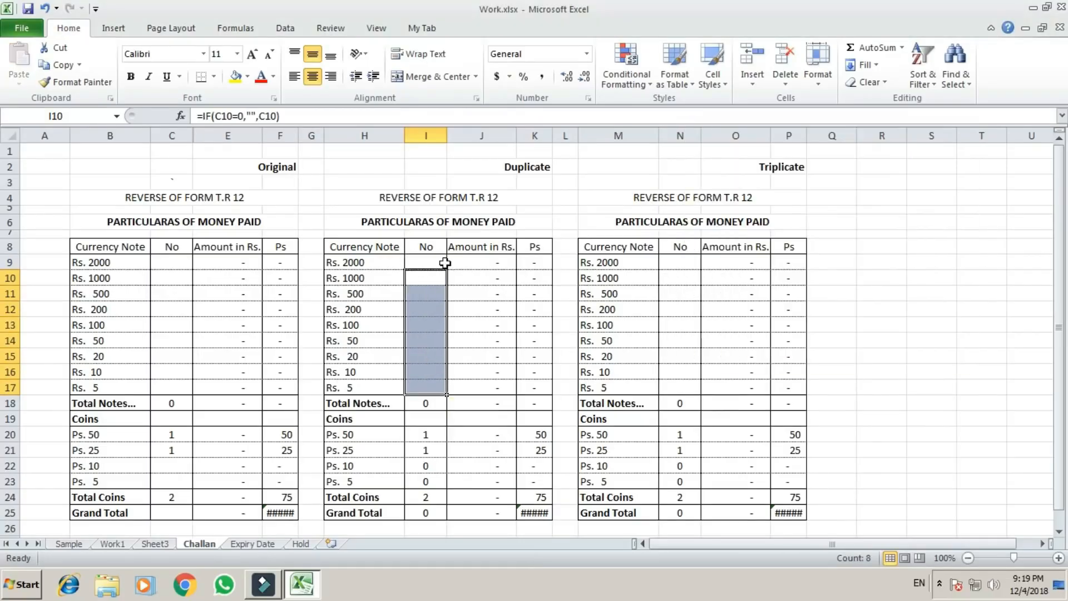
Inspect the formula in N9 of the Triplicate table and the formulas in the Duplicate table's No column.
key("Up")
key("Right")
key("Right")
key("Right")
key("Right")
key("Right")
key("Right")
key("Left")
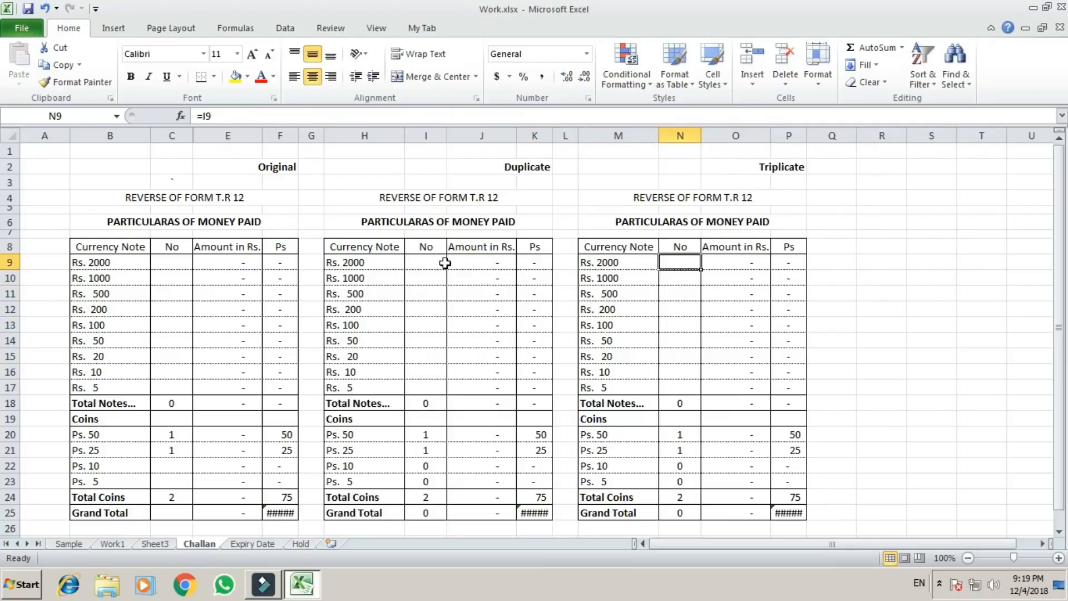
key("F2")
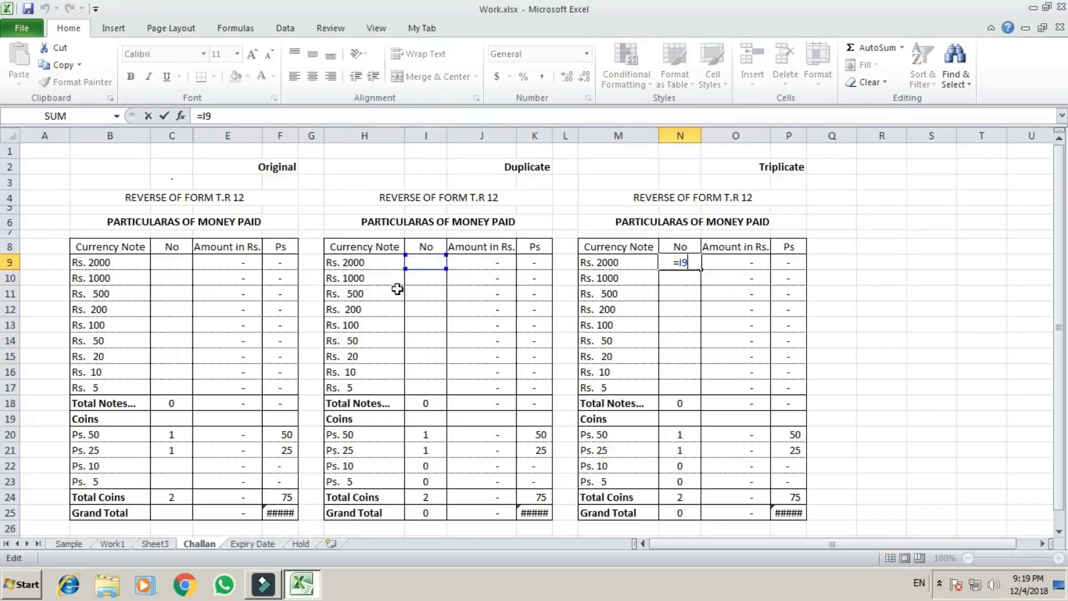
key("Escape")
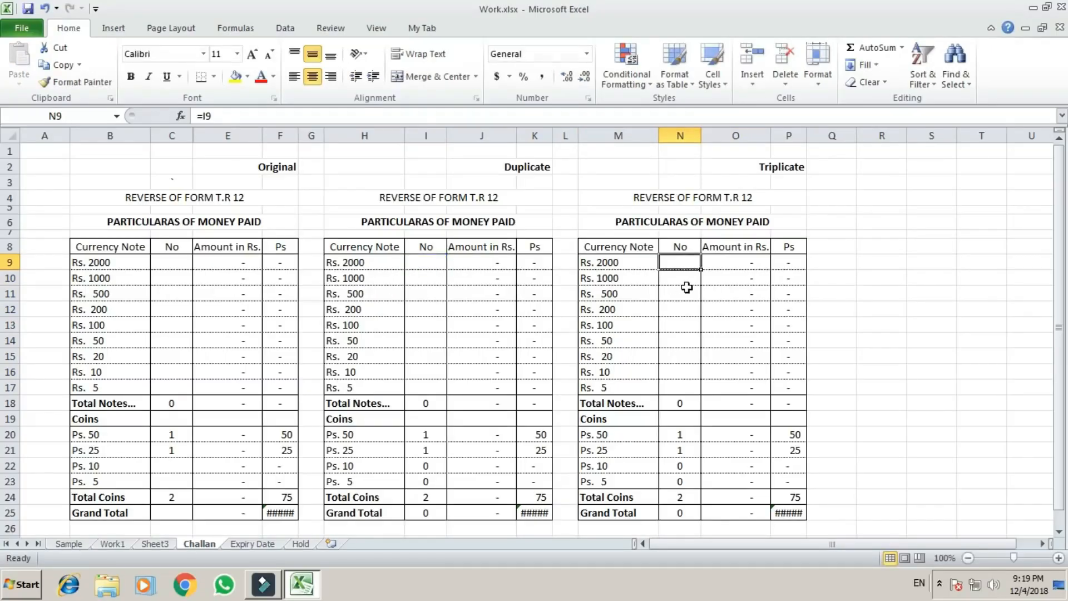
left_click(431, 358)
left_click(430, 294)
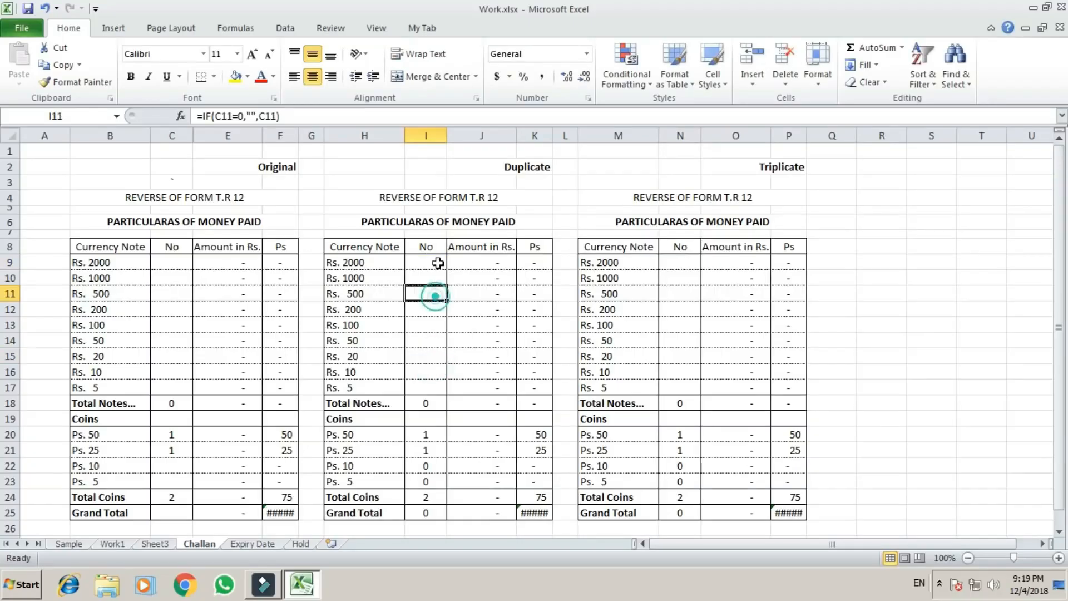
Enter test note counts 1, 2, 3 and 4 in C9:C12 of the Original table's No column.
left_click(430, 263)
left_click(176, 267)
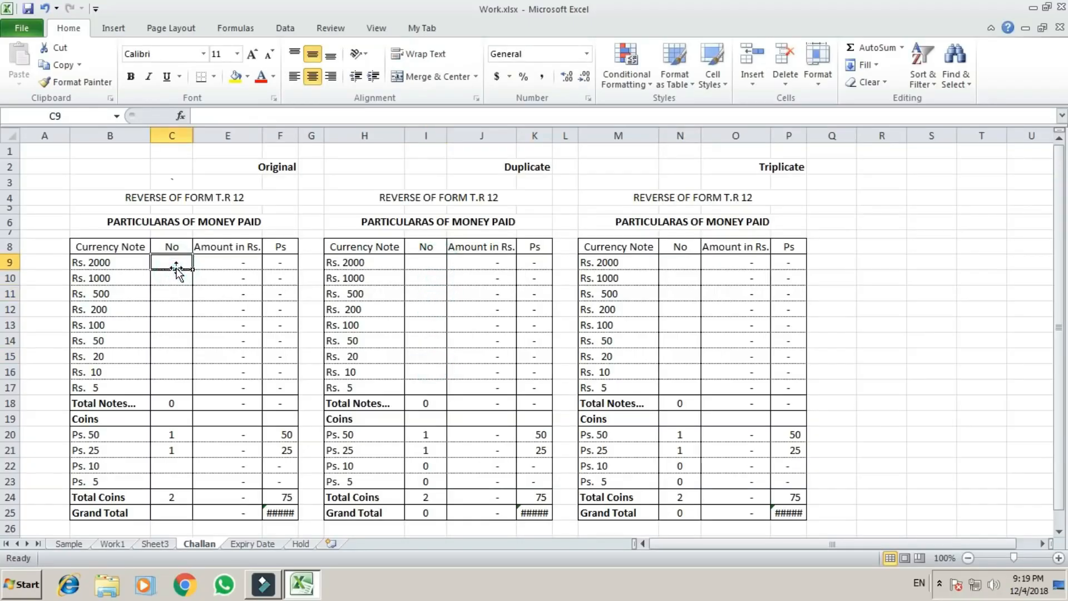
type("1")
key("Return")
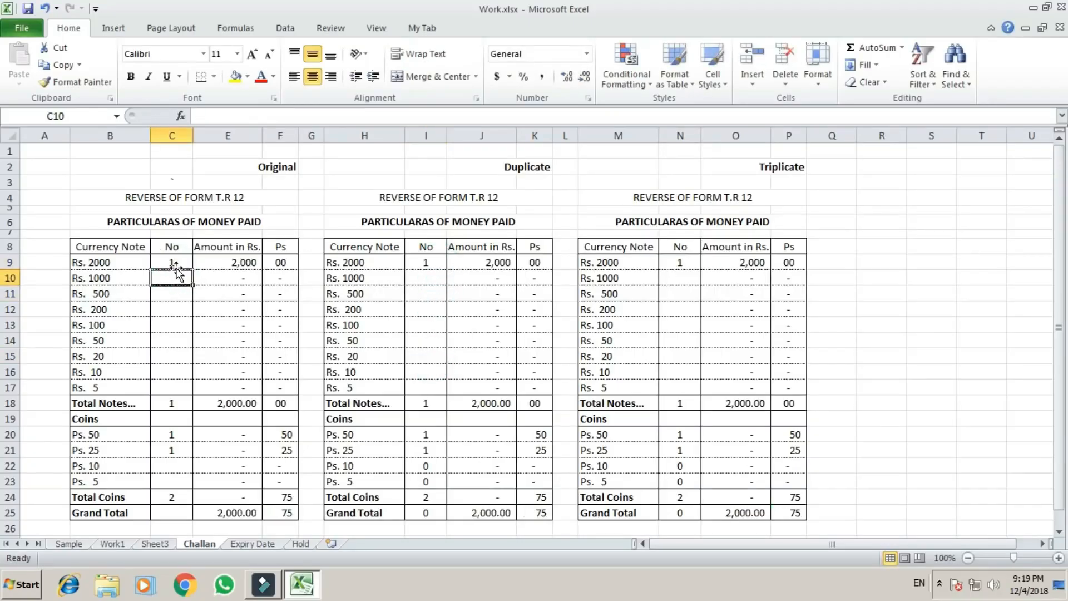
type("2")
key("Return")
type("3")
key("Return")
type("4")
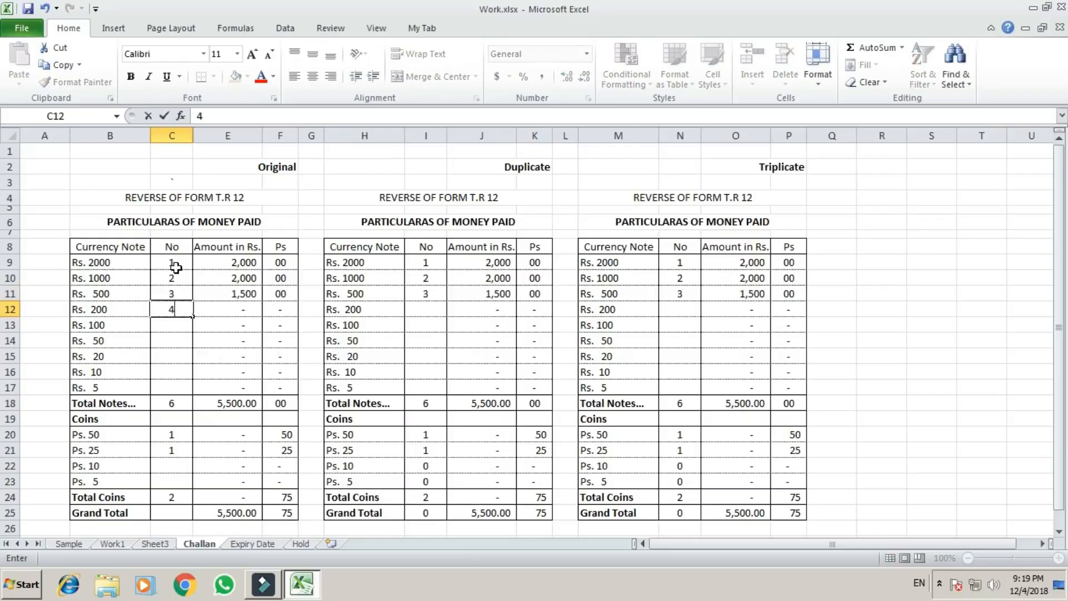
key("Return")
Clear the test note counts from C9:C12 of the Original table.
key("Up")
key("Delete")
key("Up")
key("Delete")
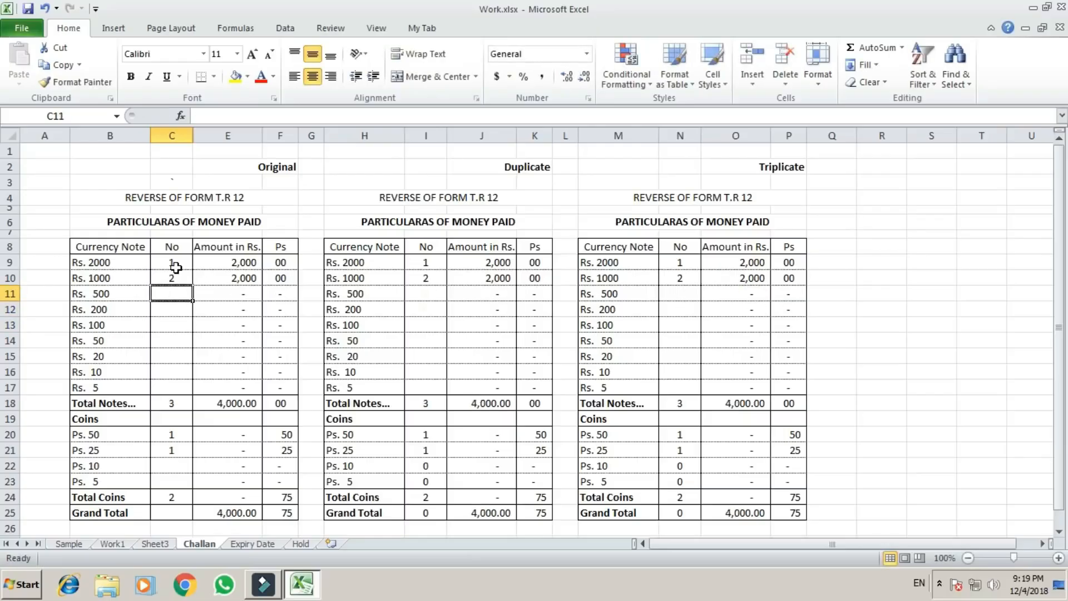
key("Up")
key("Delete")
key("Up")
key("Delete")
Examine the IF formulas in the Rs. 2000 to Rs. 50 count cells of the Duplicate table's No column.
key("Right")
key("Right")
key("Right")
key("Right")
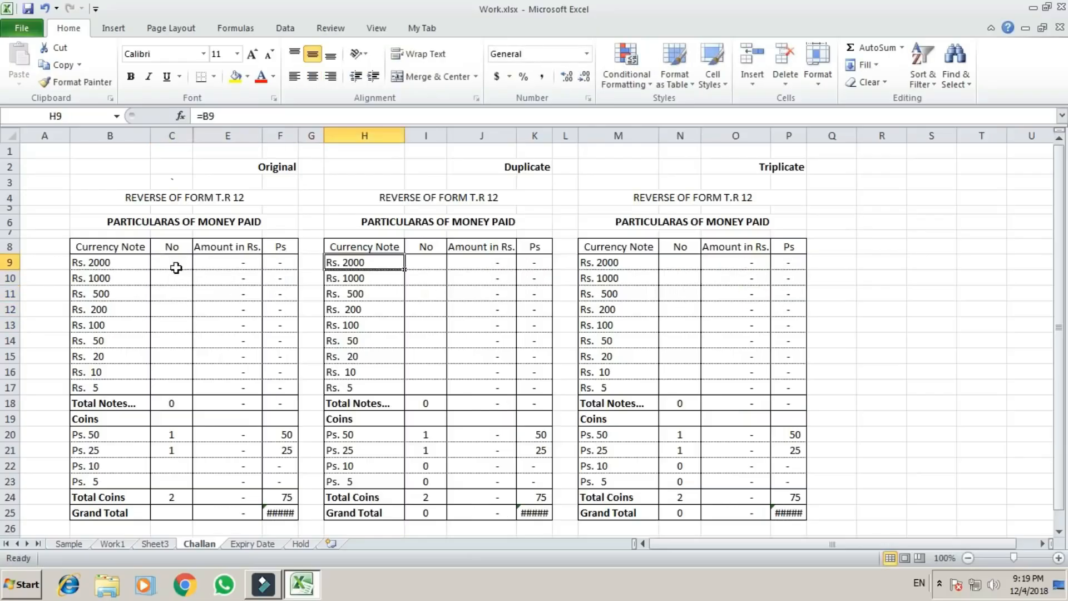
key("Right")
key("Down")
key("Down")
key("Down")
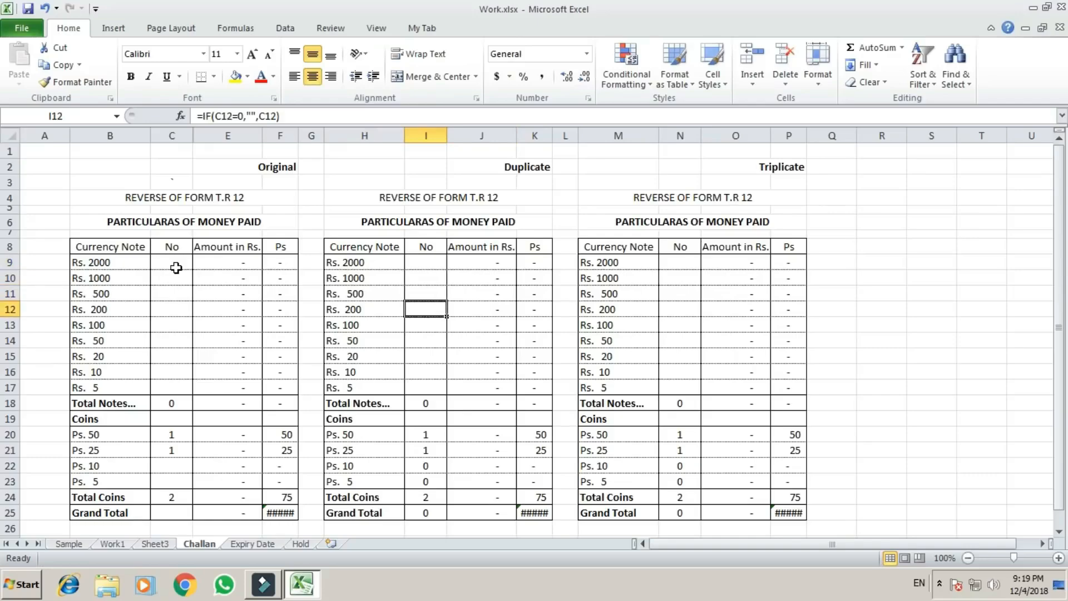
key("Down")
key("Down")
key("Up")
key("Up")
key("Up")
key("Up")
key("Up")
key("Left")
key("Left")
key("Left")
key("Left")
key("Left")
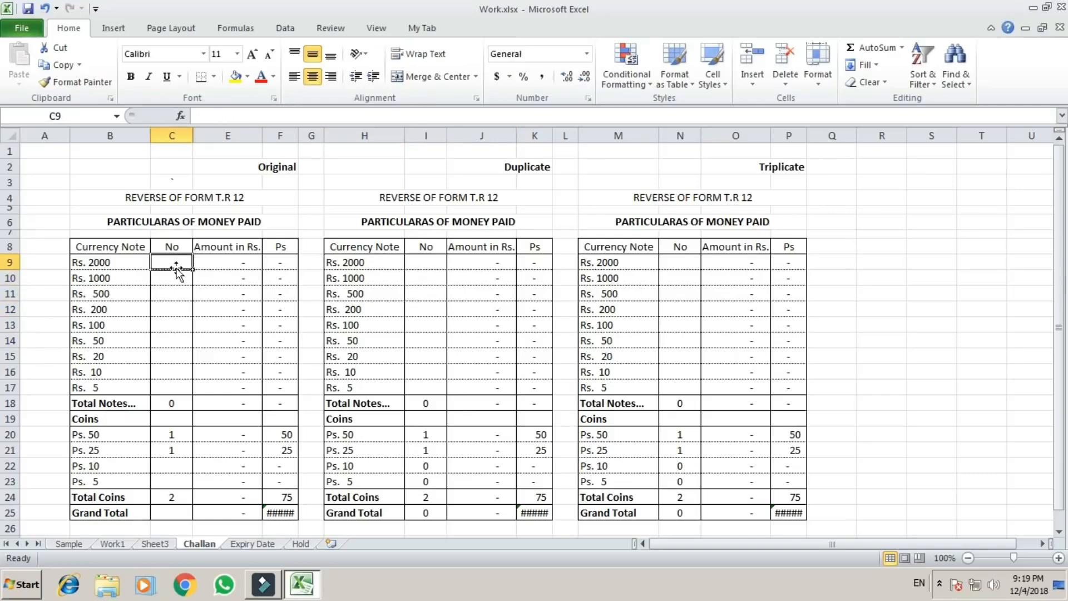
Test the fractional count 1.5 in C9, the Original table's Rs. 2000 count, and clear it.
key("shift+Down")
key("shift+Down")
key("shift+Down")
key("shift+Down")
key("shift+Down")
key("shift+Down")
key("shift+Down")
key("shift+Down")
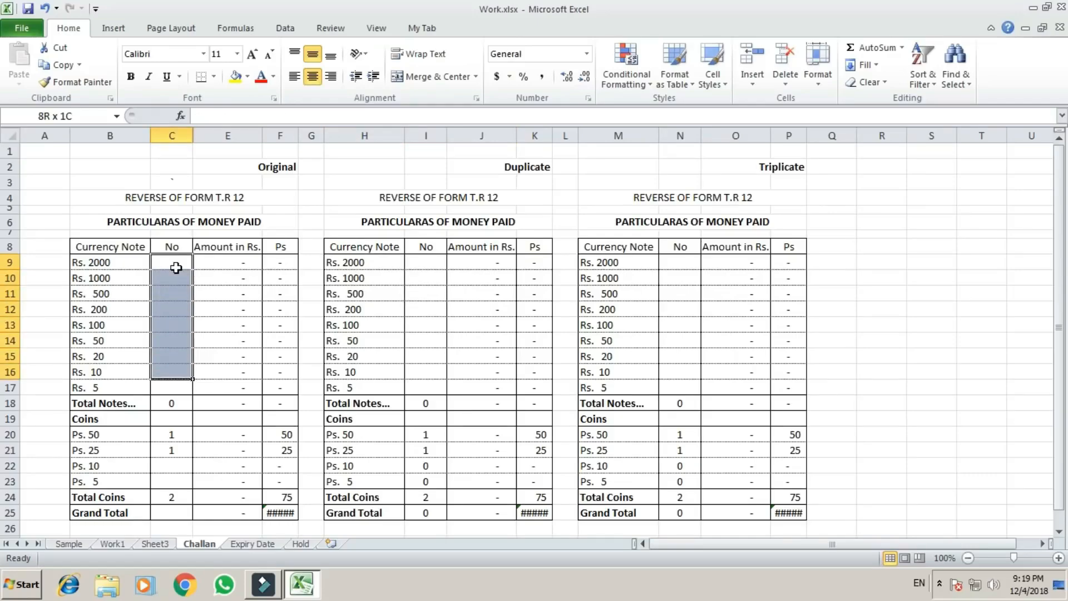
left_click(176, 267)
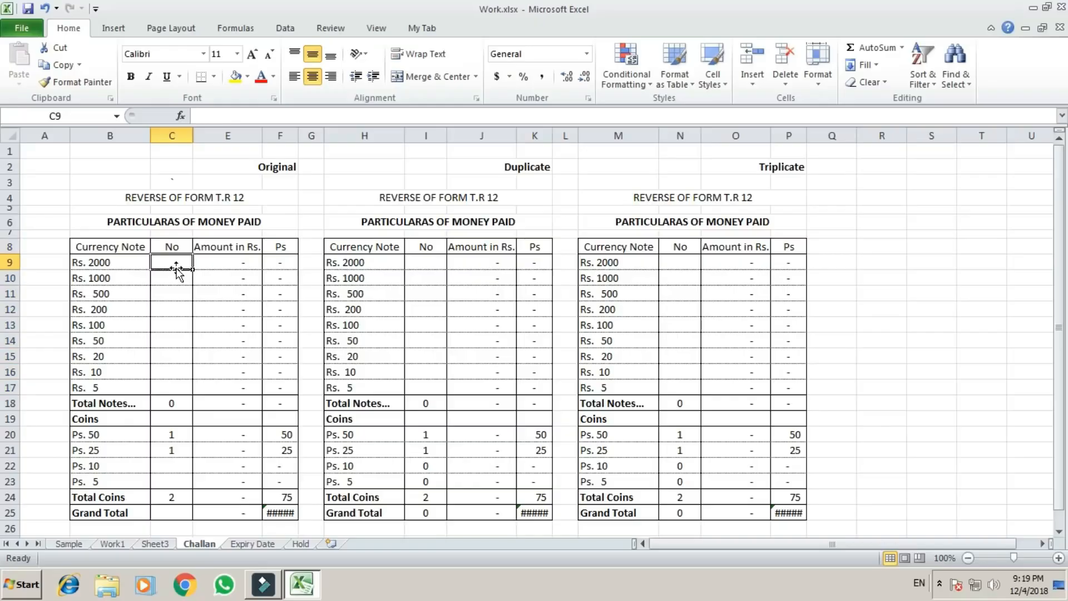
type("1.5")
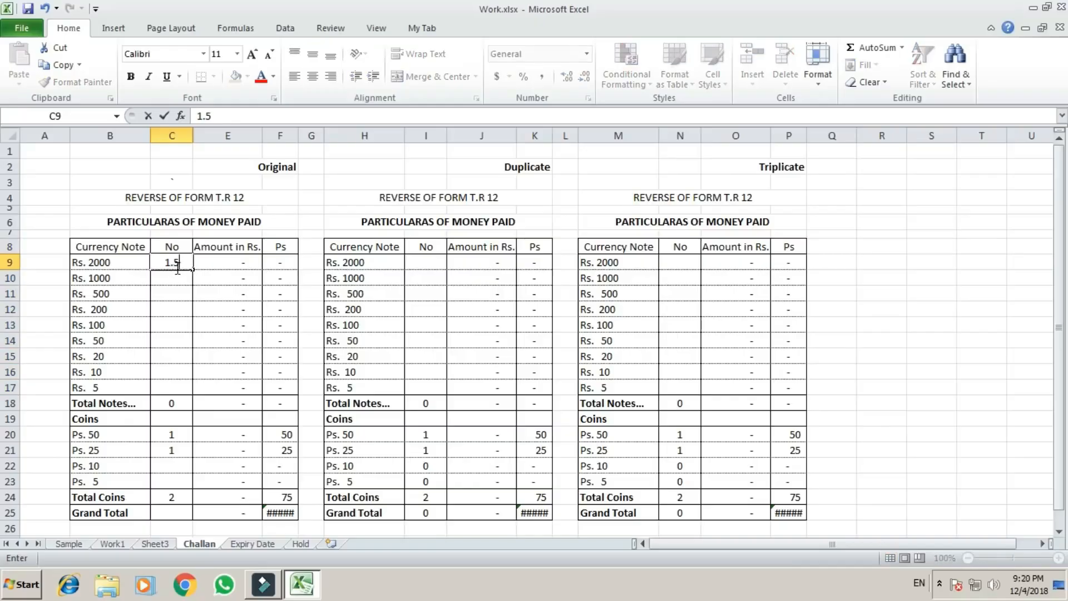
key("Return")
left_click(176, 267)
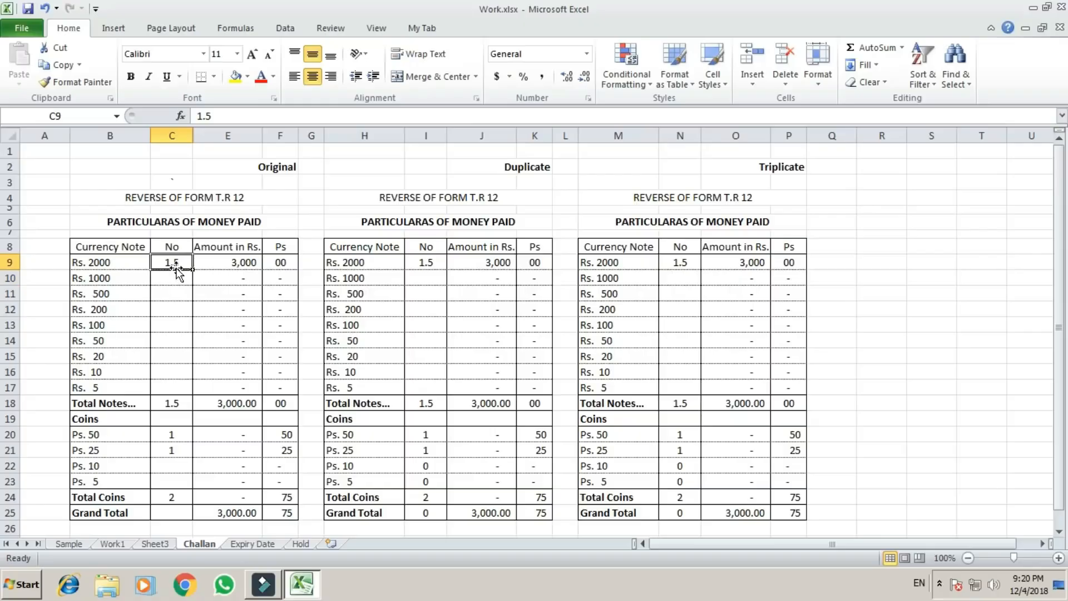
key("Delete")
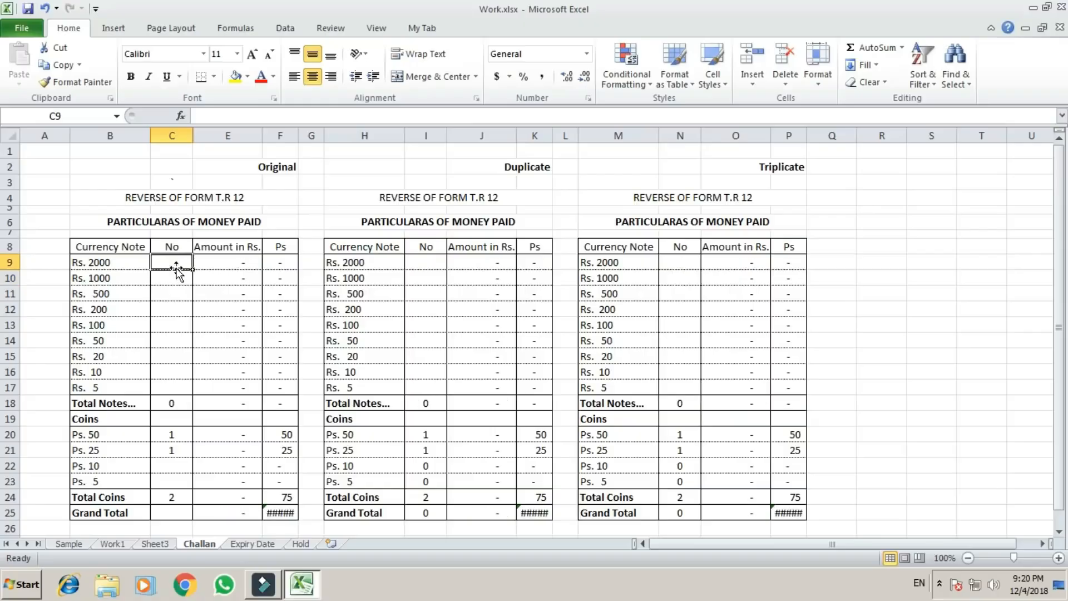
Test the counts 0 and 1 in C9 of the Original table and clear the cell.
type("0")
key("Return")
left_click(176, 268)
type("1")
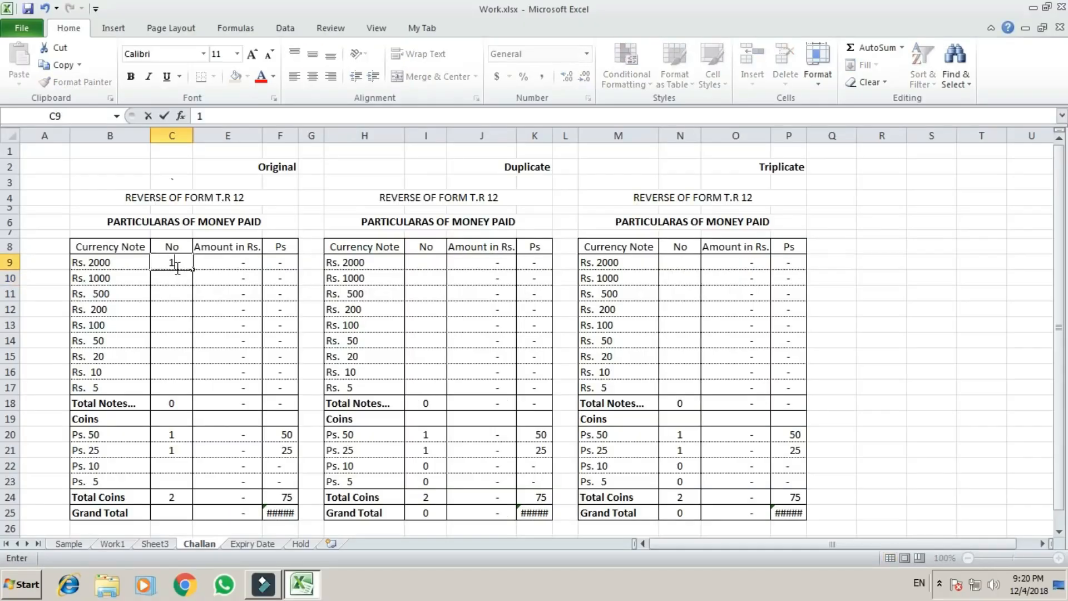
key("Return")
left_click(177, 268)
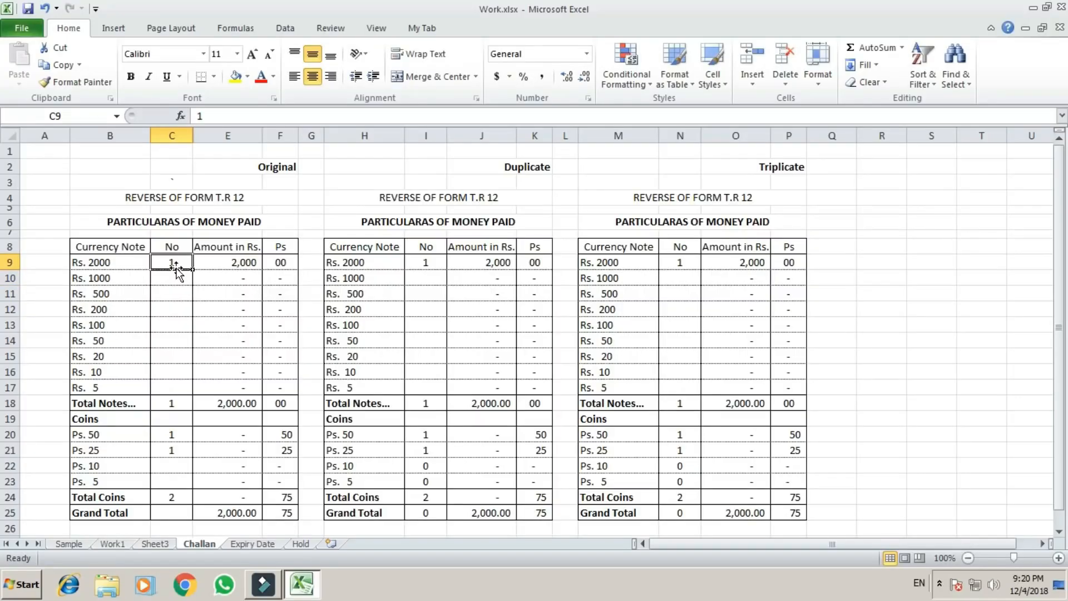
key("Delete")
Start a data validation rule for C9:C17 of the Original table that allows whole numbers with the between condition.
left_click_drag(176, 270, 173, 387)
left_click_drag(176, 267, 176, 267)
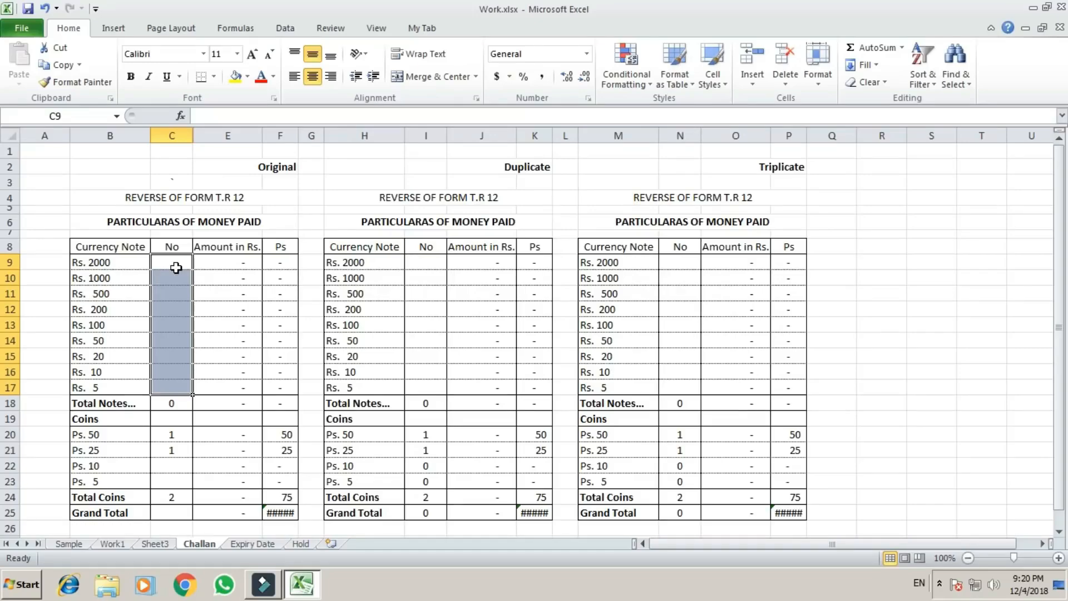
key("alt+d")
key("l")
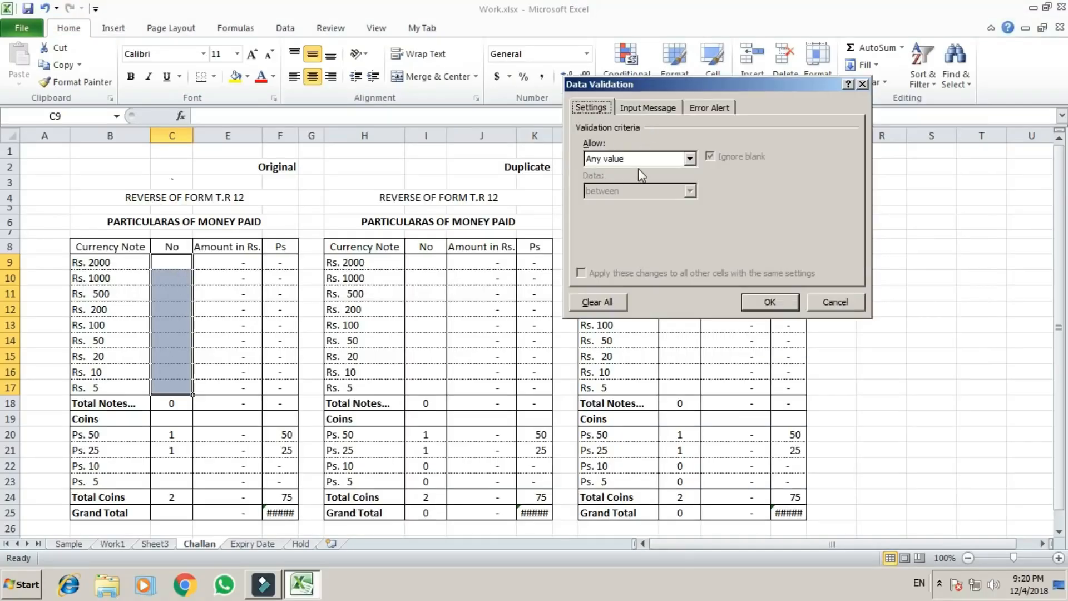
left_click(690, 158)
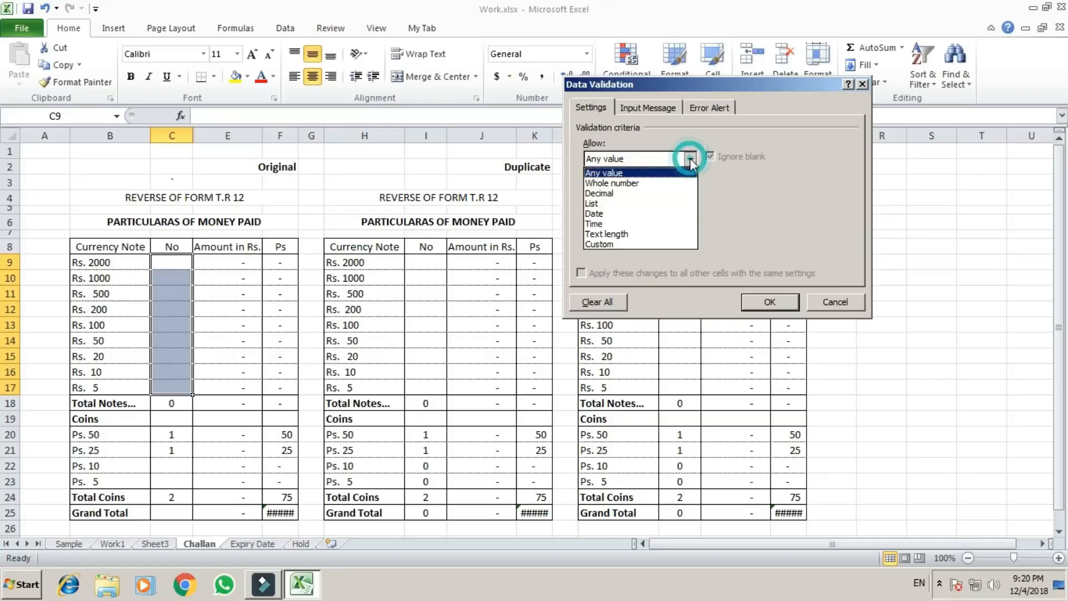
left_click(628, 186)
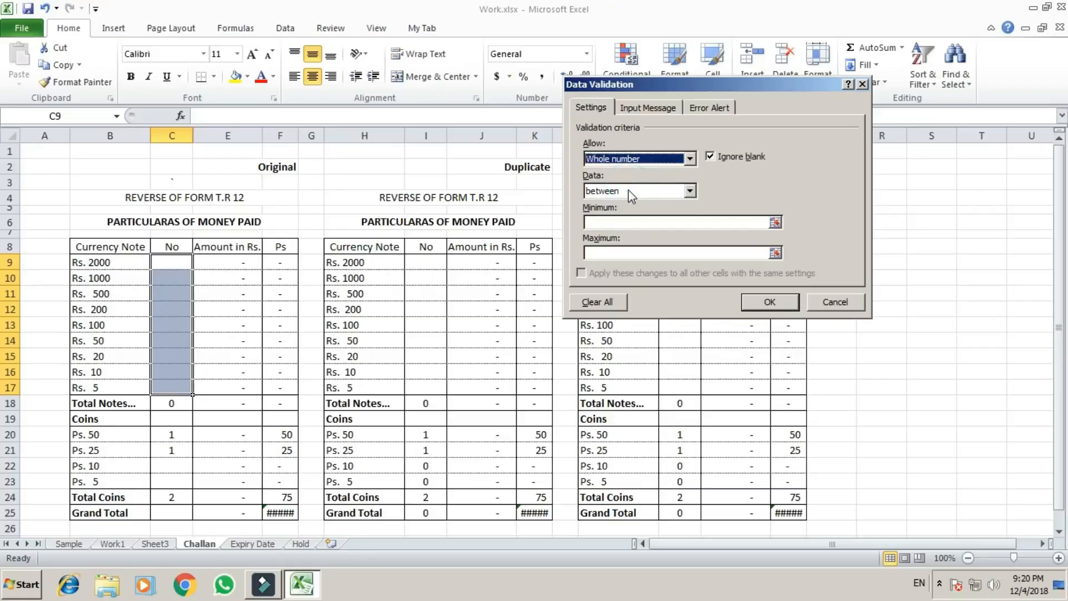
left_click(690, 191)
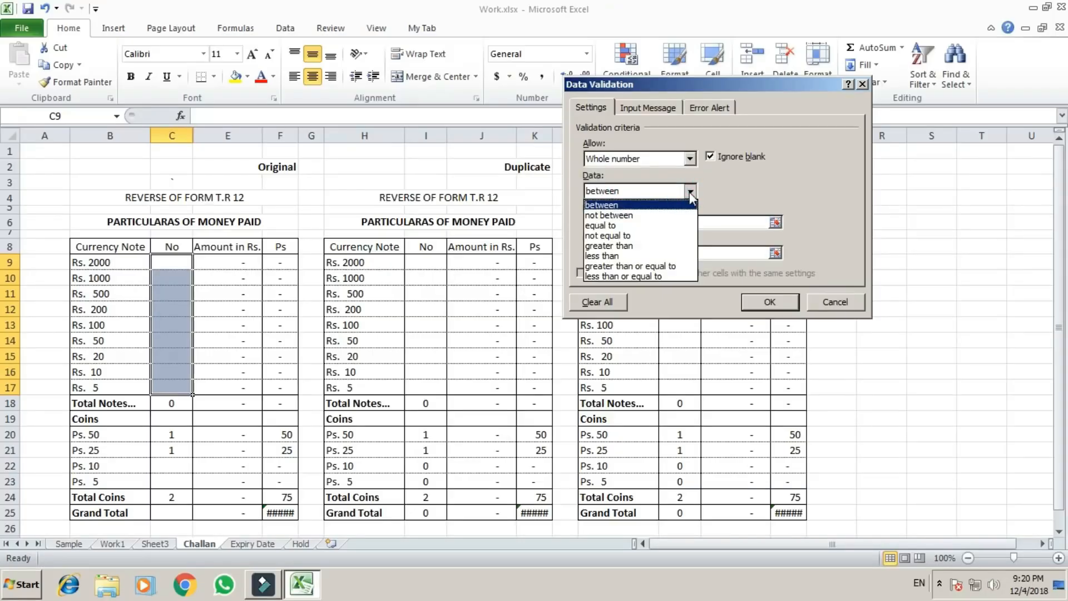
left_click(718, 191)
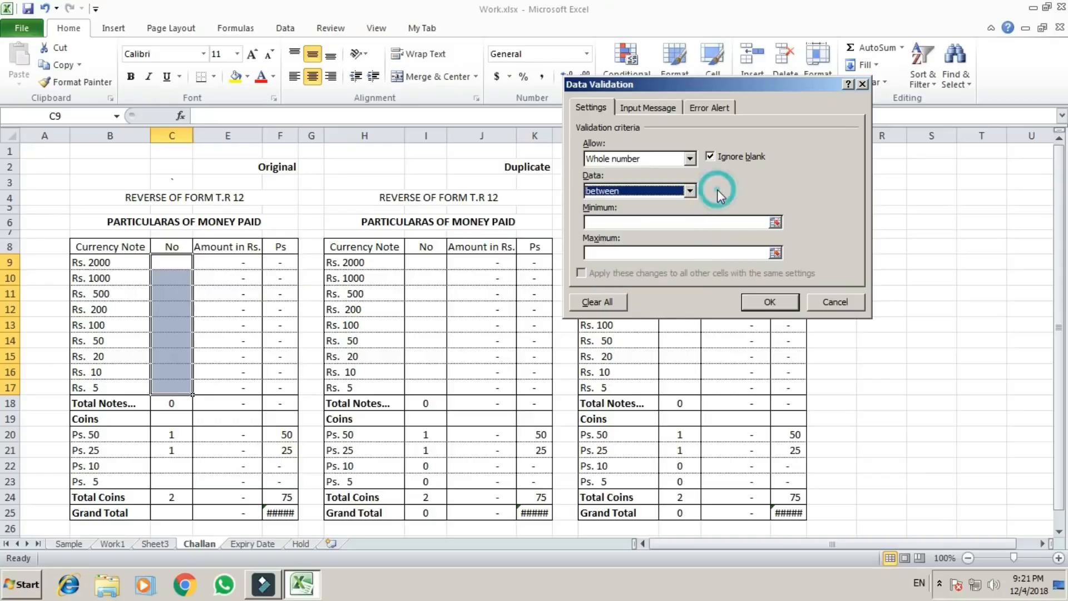
left_click(690, 159)
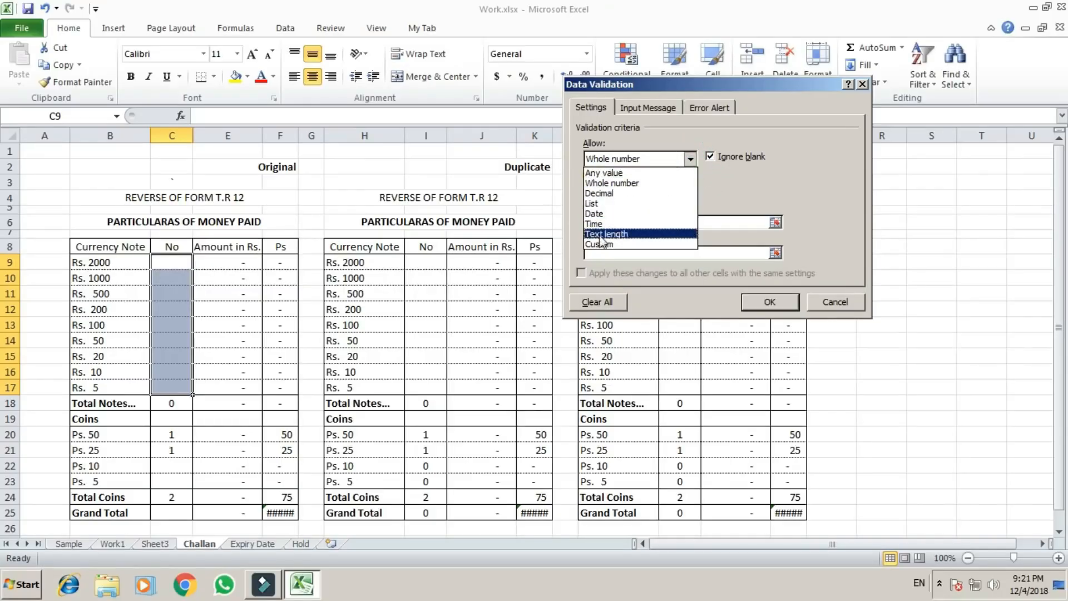
left_click(619, 183)
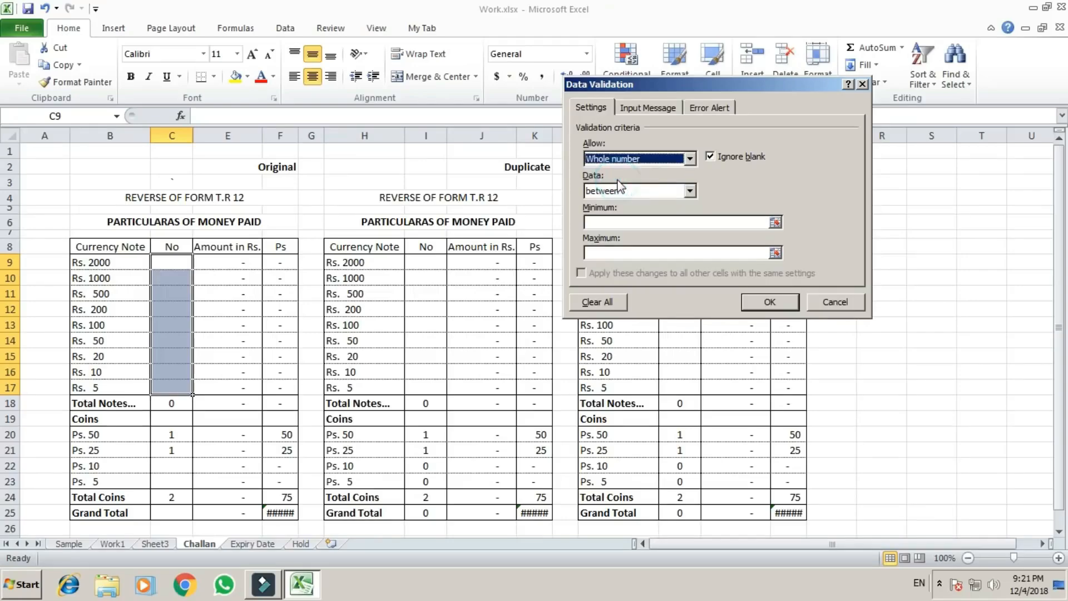
Set the validation rule's minimum to 1 and maximum to 100 and apply it.
left_click(600, 222)
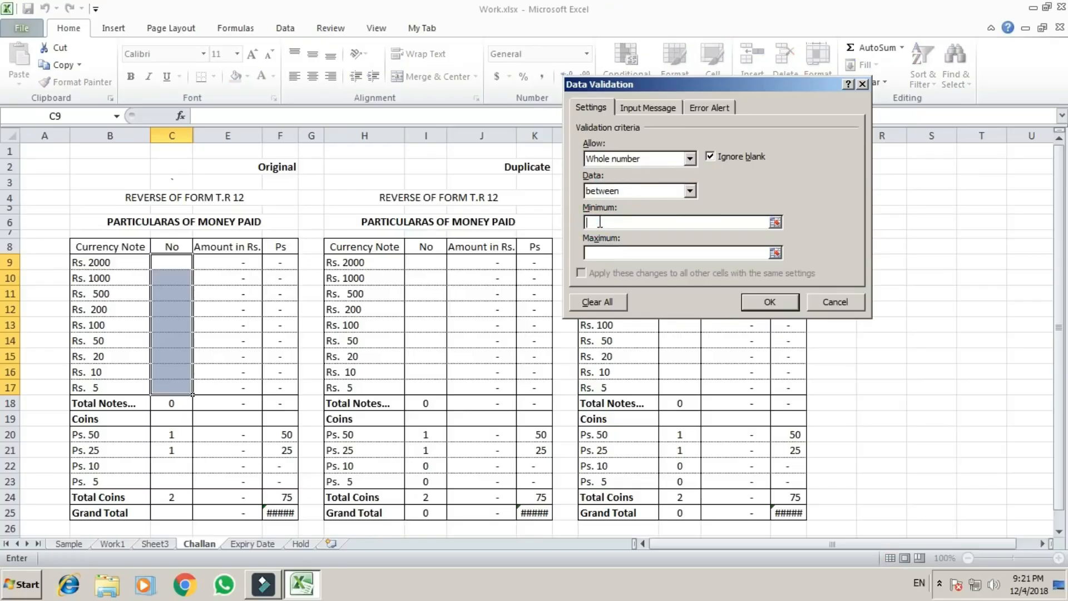
type("1")
left_click(607, 254)
type("100")
left_click(776, 304)
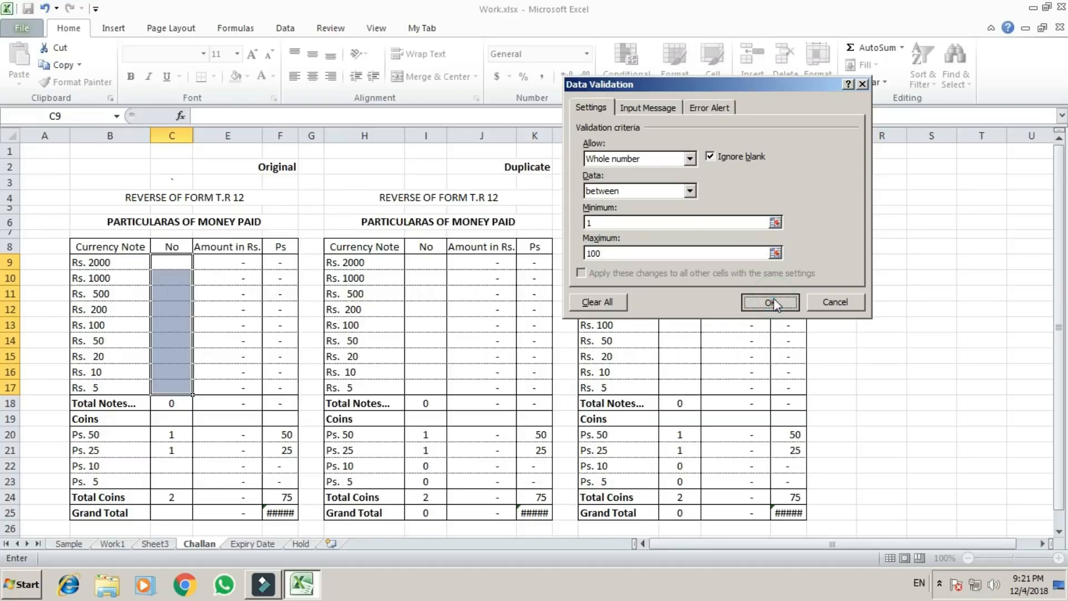
Try to enter 1.5 in the validated cell C9 and cancel the entry.
left_click(163, 309)
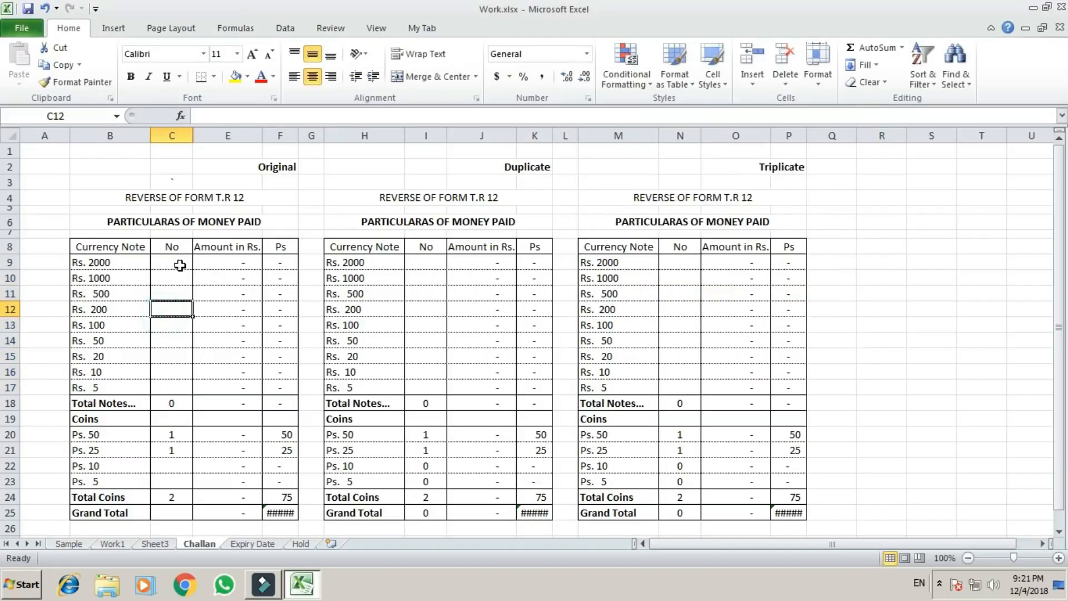
left_click(180, 266)
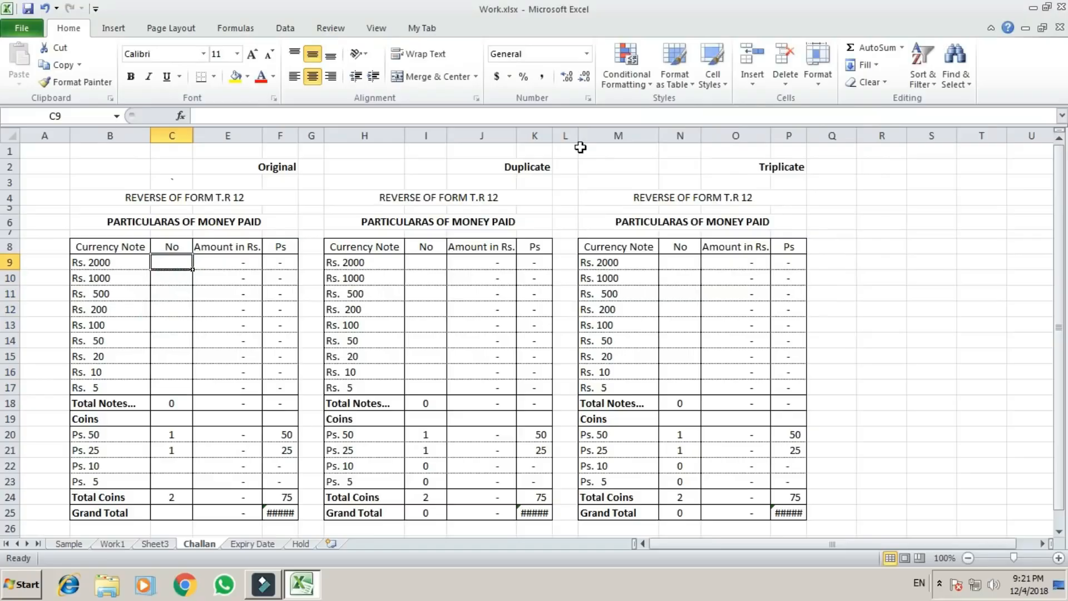
type("1.5")
key("Return")
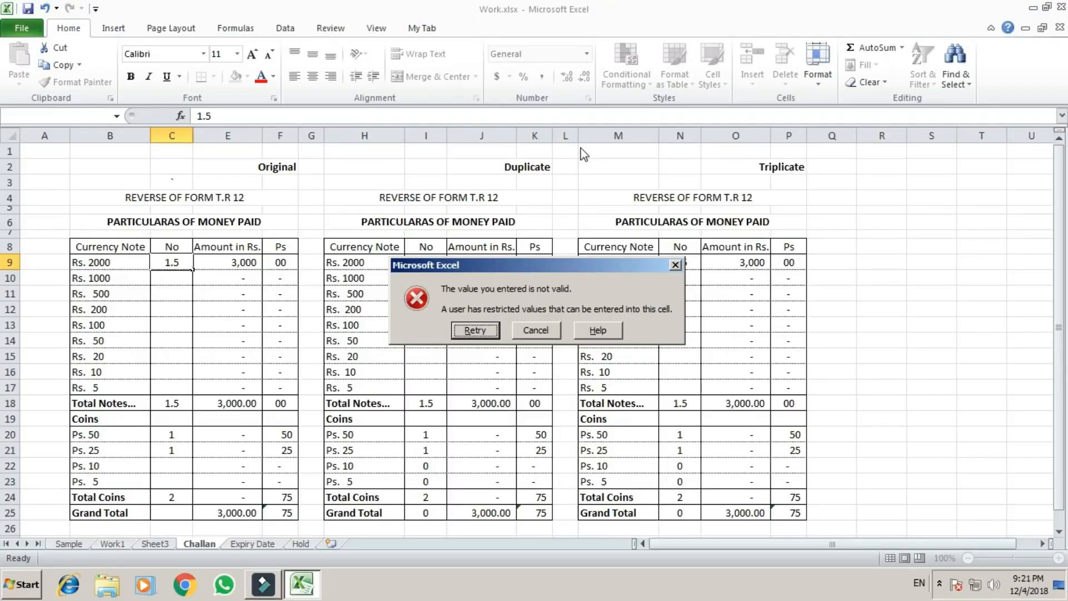
key("Tab")
key("Return")
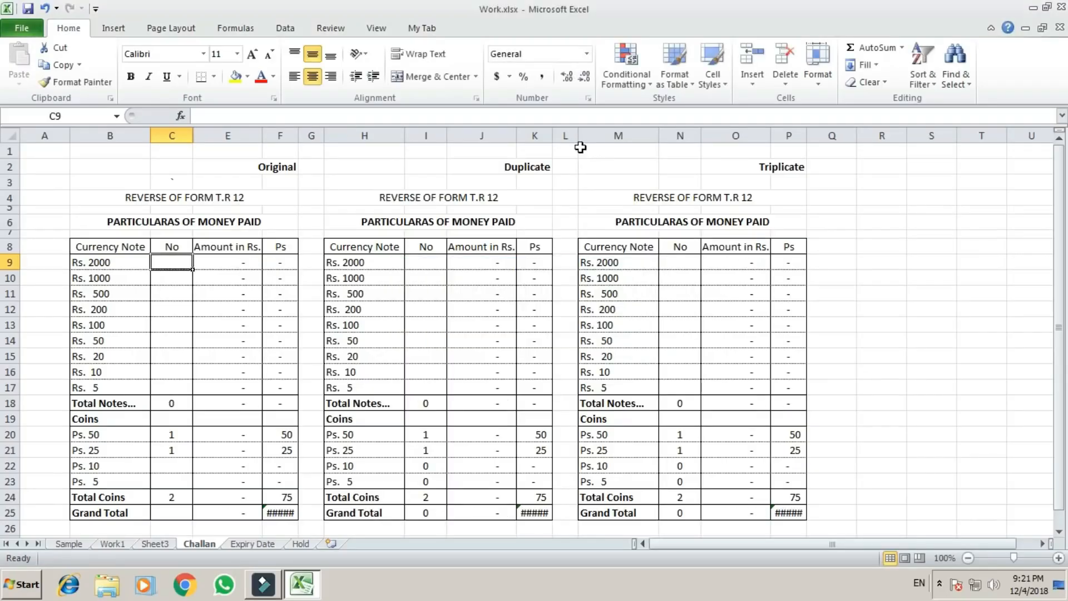
Test the validation limits in C9 by entering 1, 99 and 100 in turn, leaving 100.
type("1")
key("Return")
key("Up")
type("99")
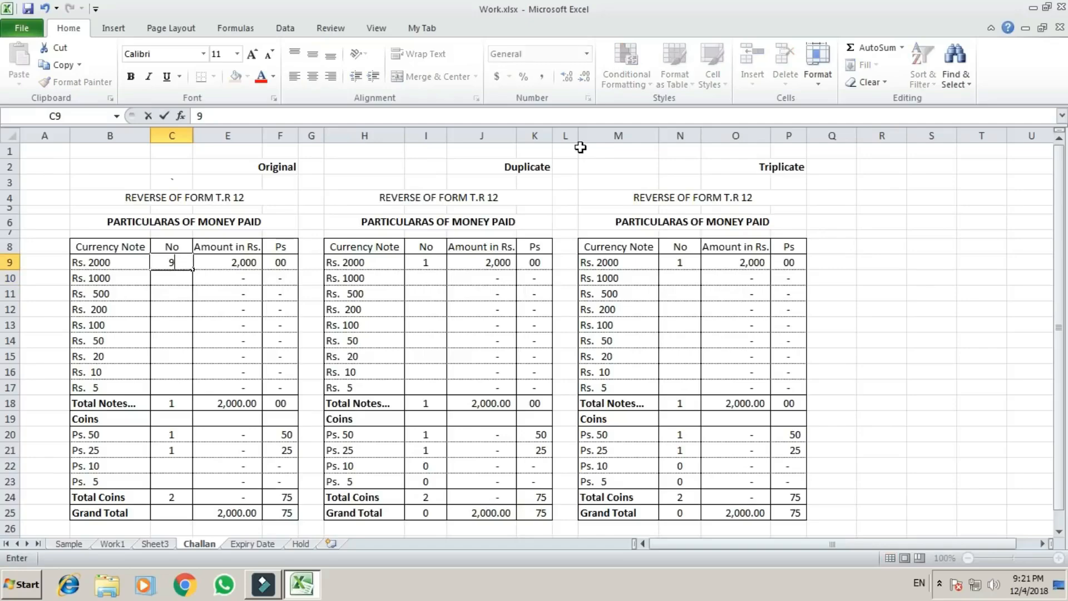
key("Return")
key("Up")
type("100")
key("Return")
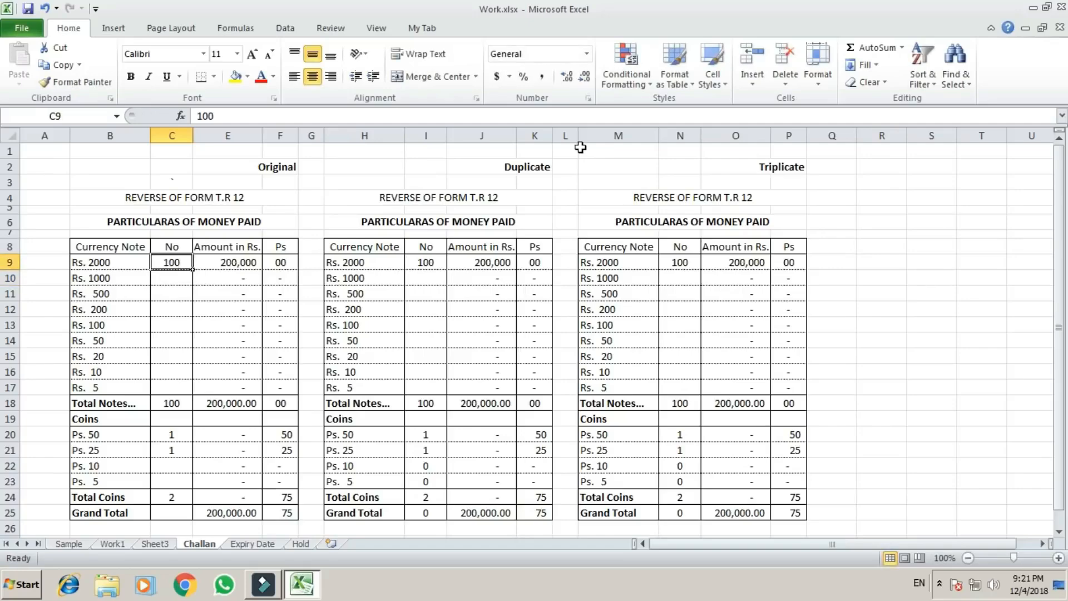
Try to enter 101, above the allowed maximum, in C9 and cancel the entry.
type("101")
key("Return")
key("Return")
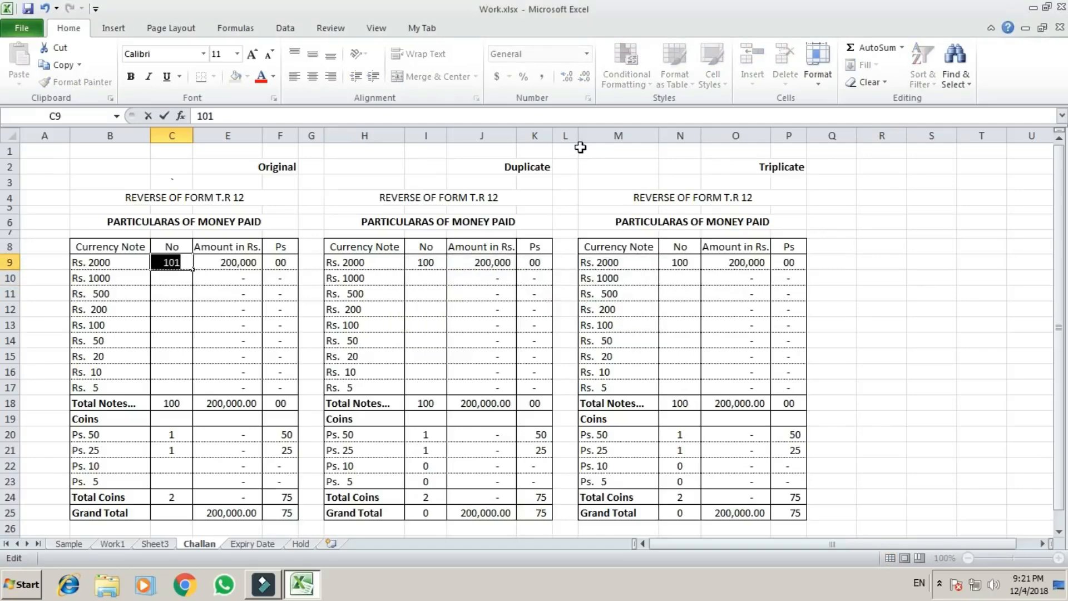
key("Escape")
type("1")
key("Escape")
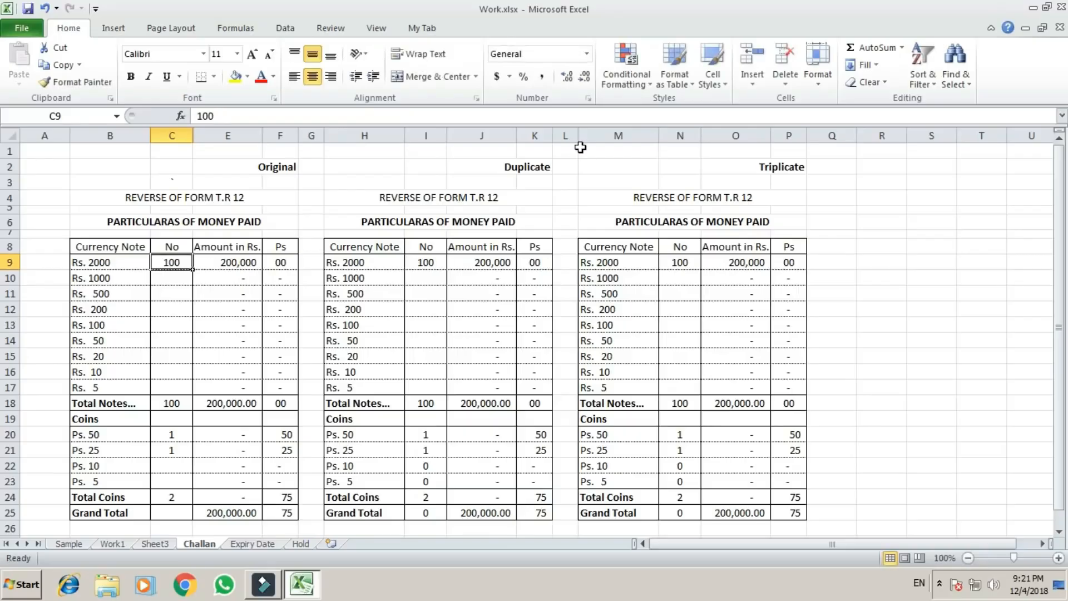
Enter 100 as the Rs. 1000 count and 5 as the Rs. 500 count in the Original table.
key("Down")
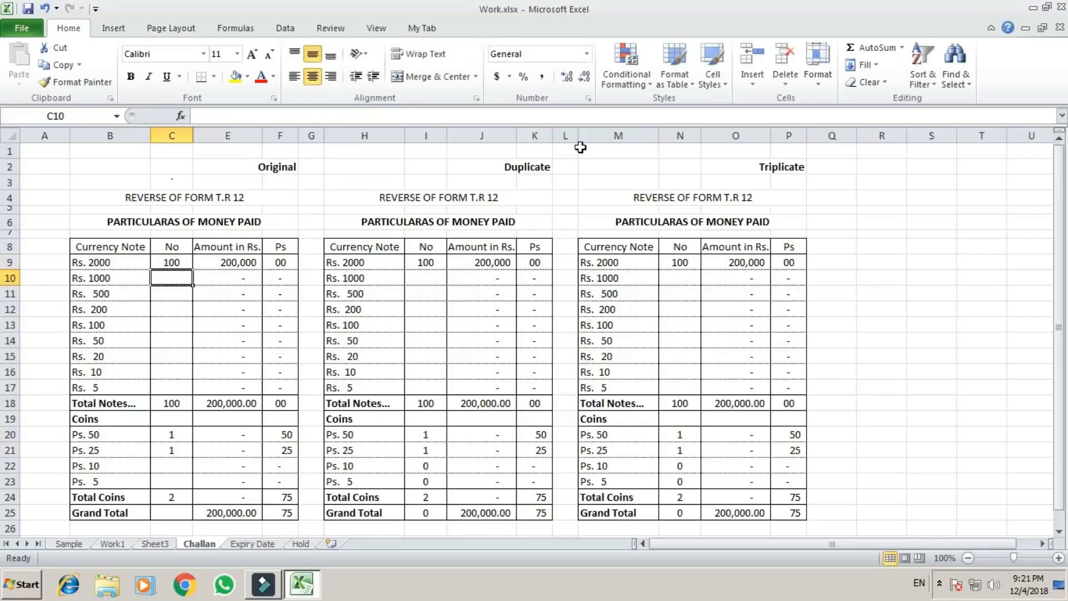
type("100")
key("Return")
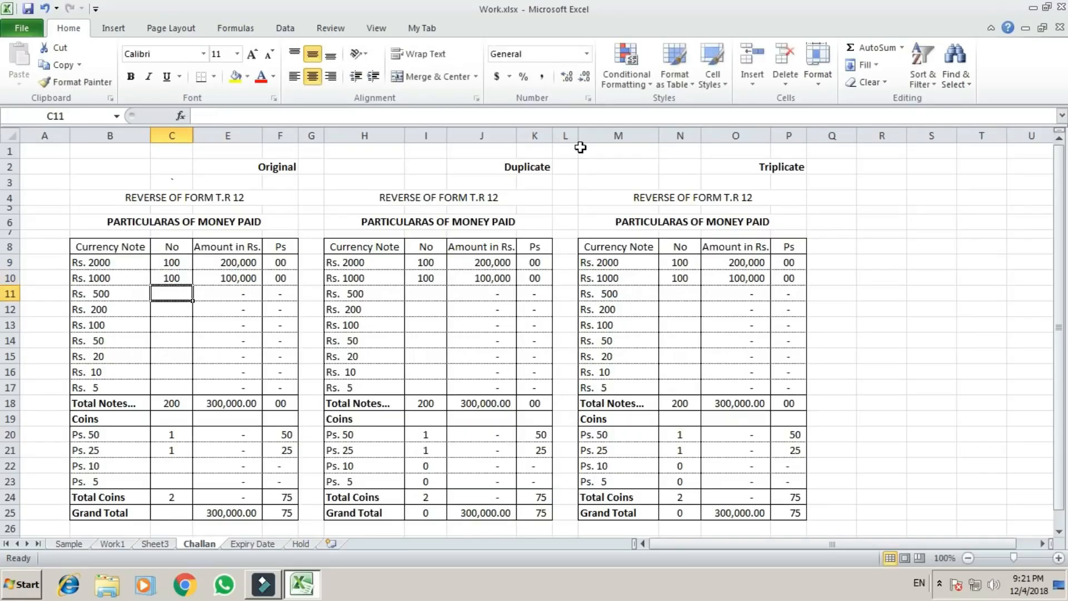
type("5")
key("Return")
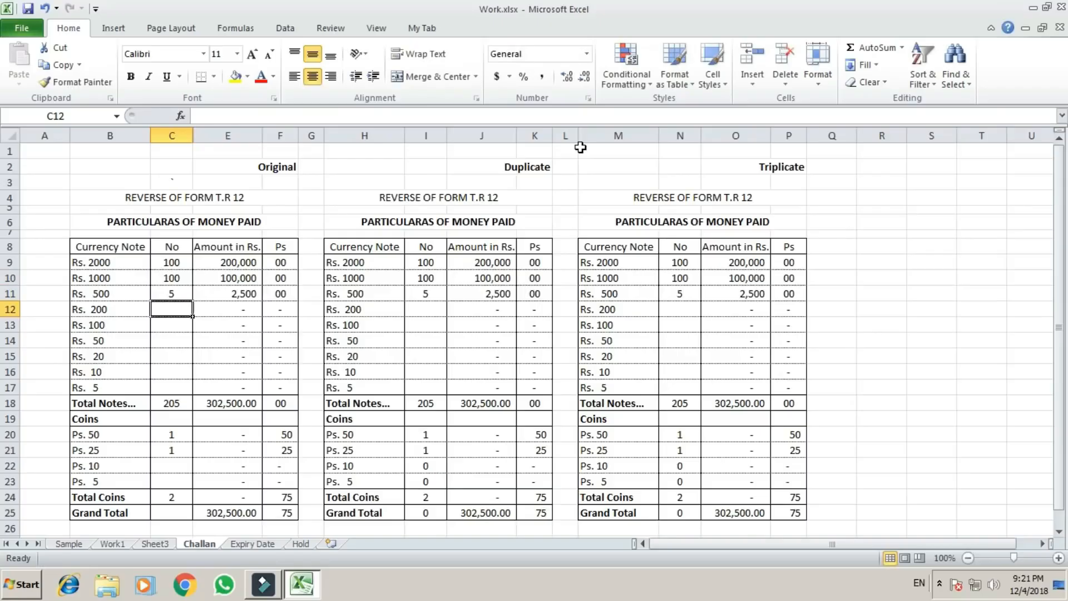
Enter 4 as the Rs. 200 count in the Original table.
type("4")
key("Return")
Clear the Rs. 2000 to Rs. 200 note counts in C9:C12 of the Original table.
key("Up")
key("Up")
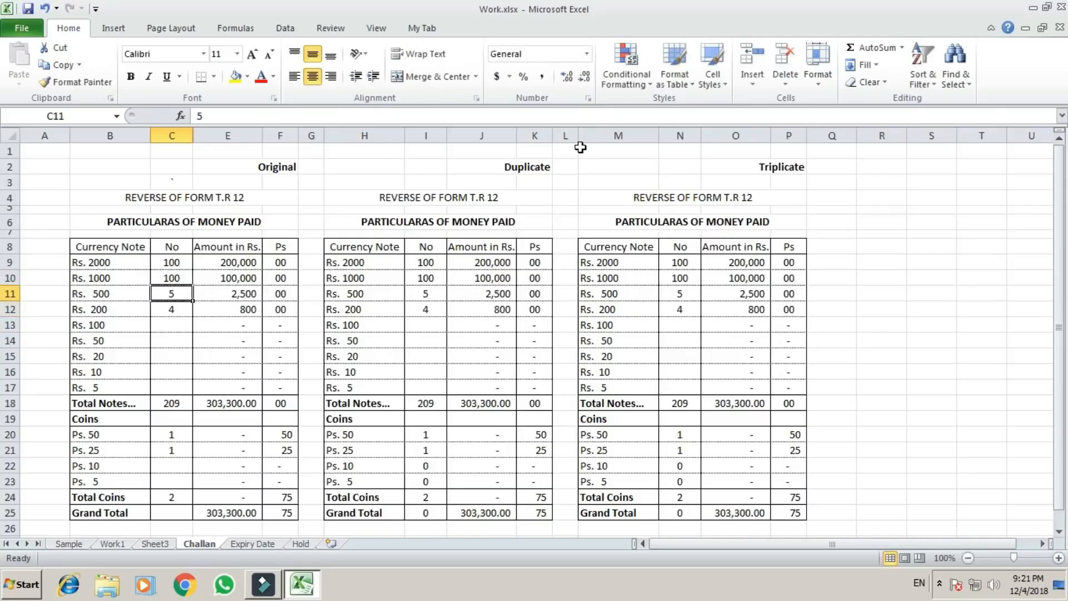
key("Up")
key("Up")
key("Up")
key("Down")
key("shift+Down")
key("shift+Down")
key("shift+Down")
key("Delete")
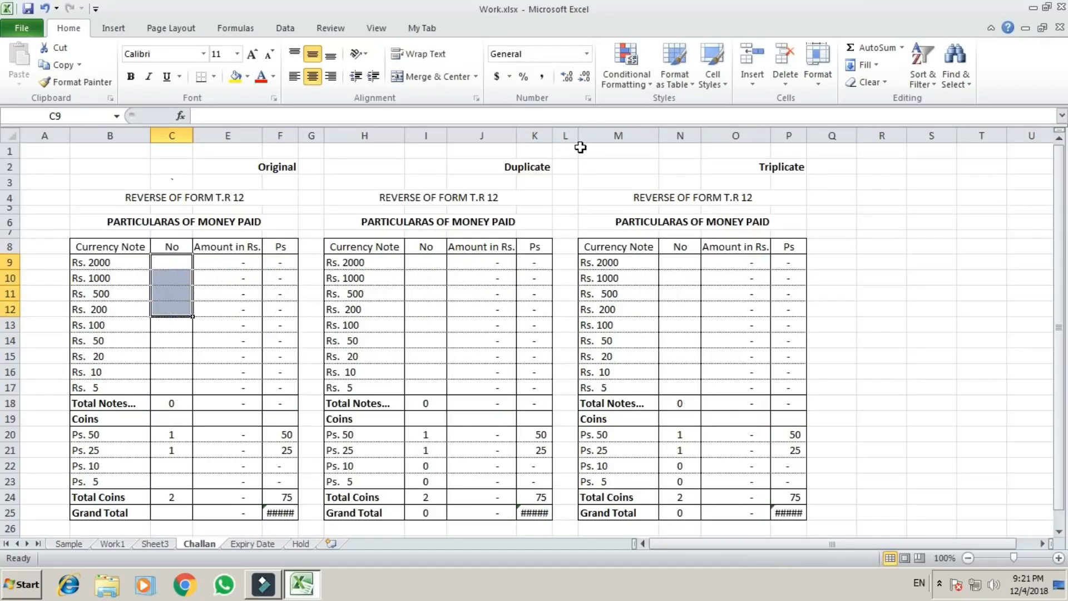
Turn off Ignore blank in the data validation of the Original note counts C9:C17.
key("shift+Up")
key("shift+Up")
key("shift+Up")
key("shift+Down")
key("shift+Down")
key("shift+Down")
key("shift+Down")
key("shift+Down")
key("shift+Down")
key("shift+Down")
key("shift+Down")
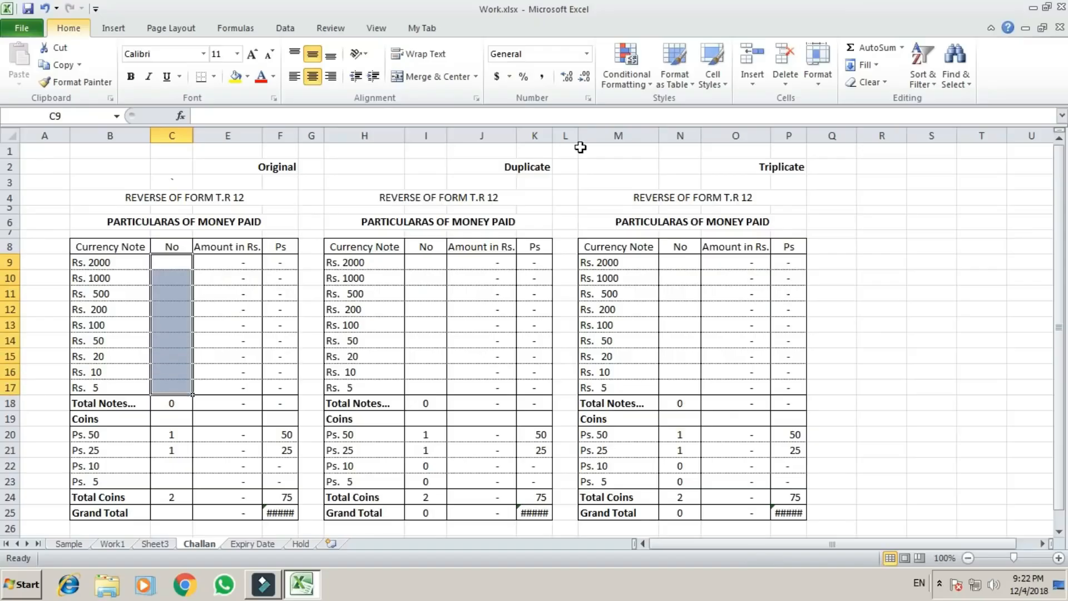
key("alt+d+l")
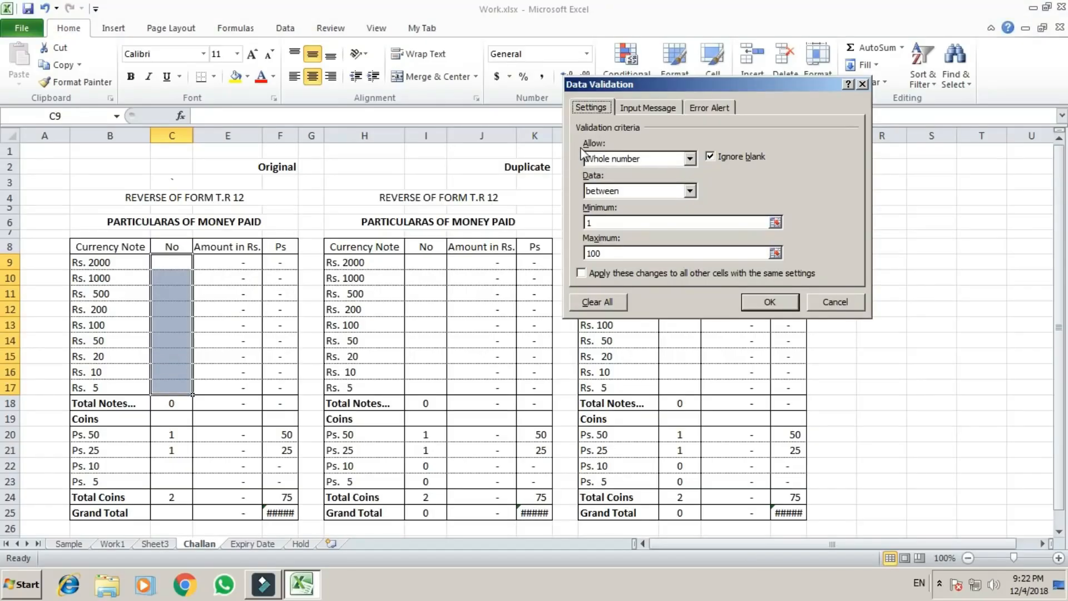
left_click(711, 159)
left_click(770, 303)
left_click(238, 311)
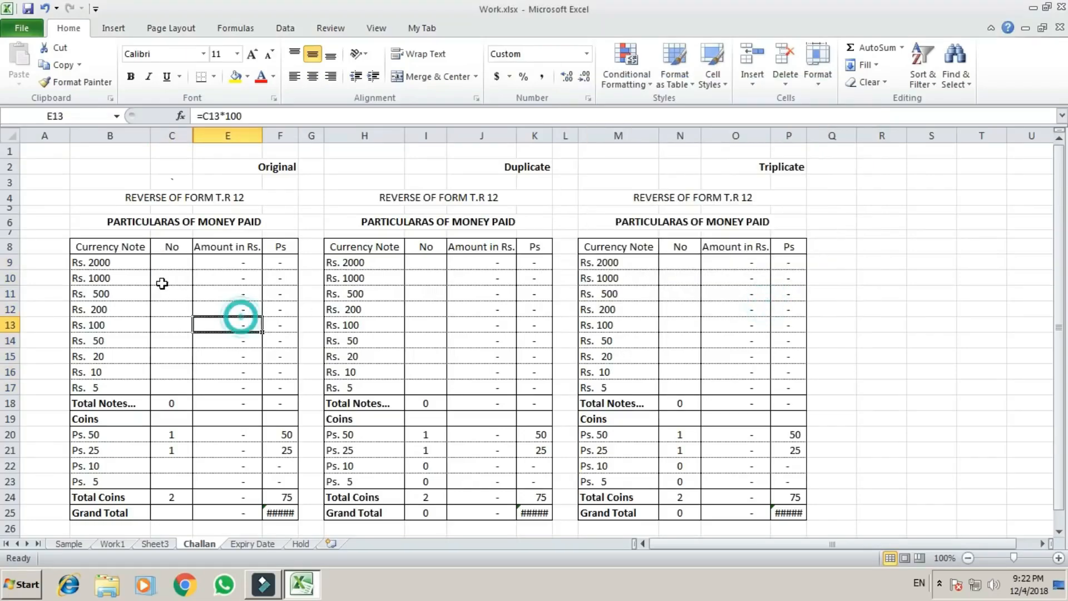
Try to enter a blank space in the validated cell C10 and cancel the entry.
left_click(167, 275)
key("Down")
key("Down")
key("Up")
key("Up")
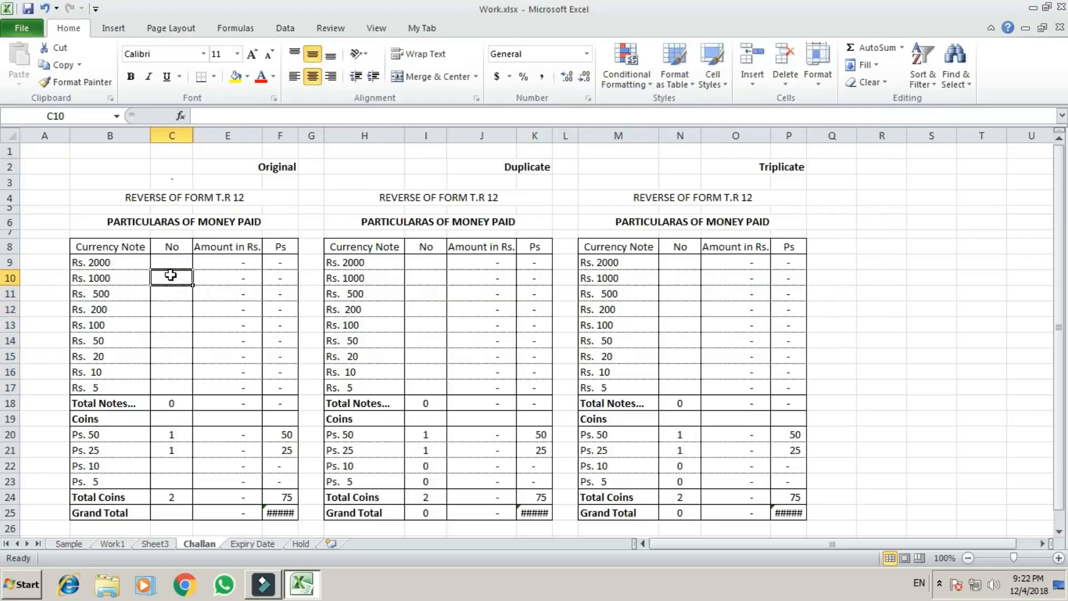
key("Return")
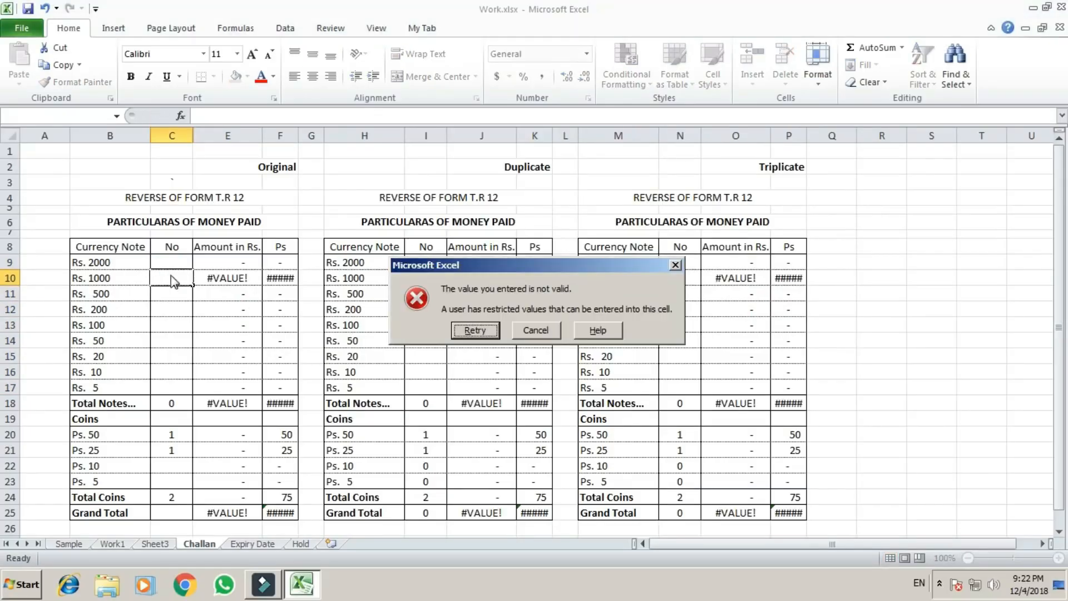
key("Return")
key("Escape")
Turn Ignore blank back on in the data validation of C9:C17.
left_click_drag(170, 267, 171, 275)
key("shift+Down")
key("shift+Down")
key("shift+Down")
key("shift+Down")
key("shift+Down")
key("shift+Down")
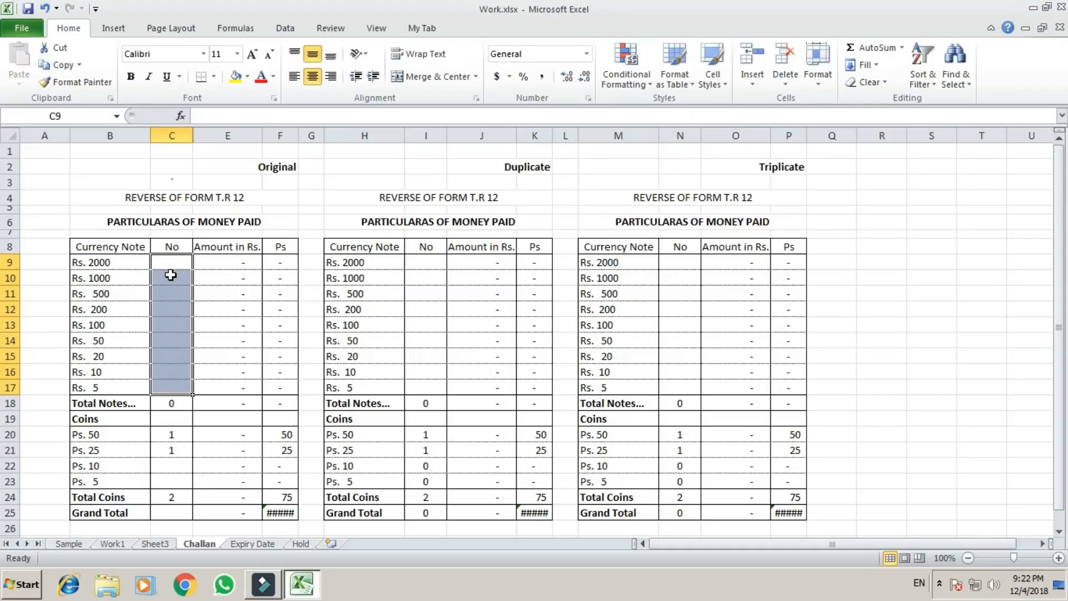
key("alt")
key("a")
key("v")
key("v")
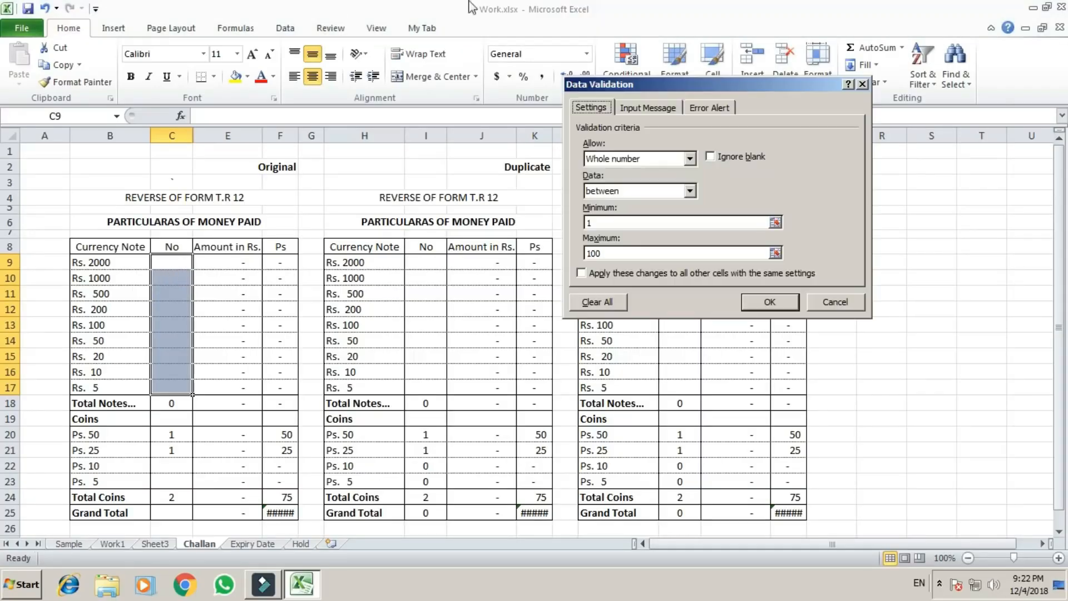
left_click(711, 156)
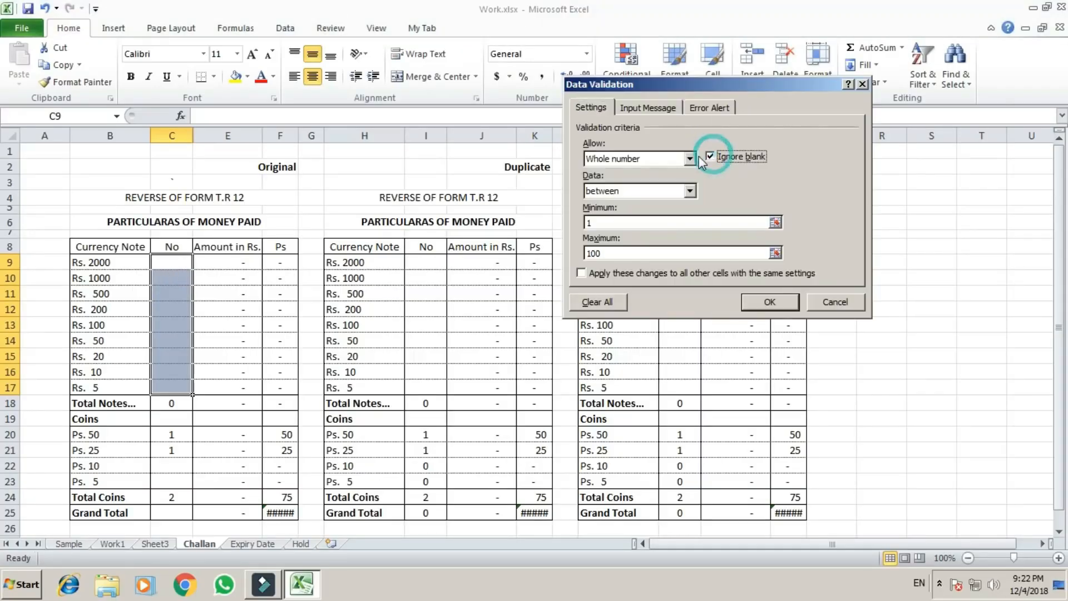
Add a validation input message titled "Data Entry" with the text "Please enter value between 1 - 100".
left_click(656, 108)
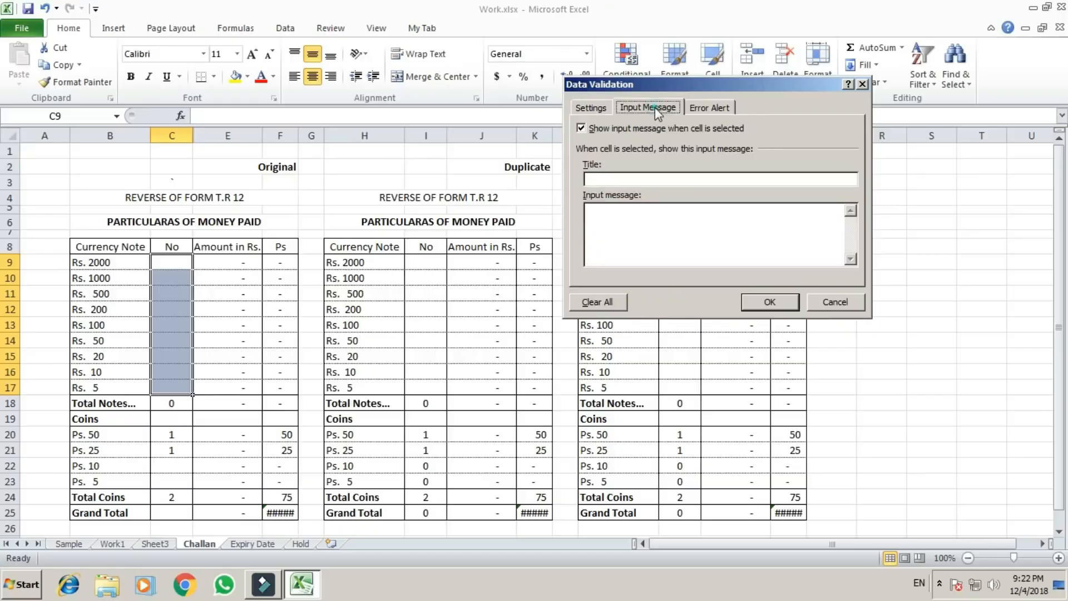
left_click(615, 181)
type("Data ")
type("se enter value bet")
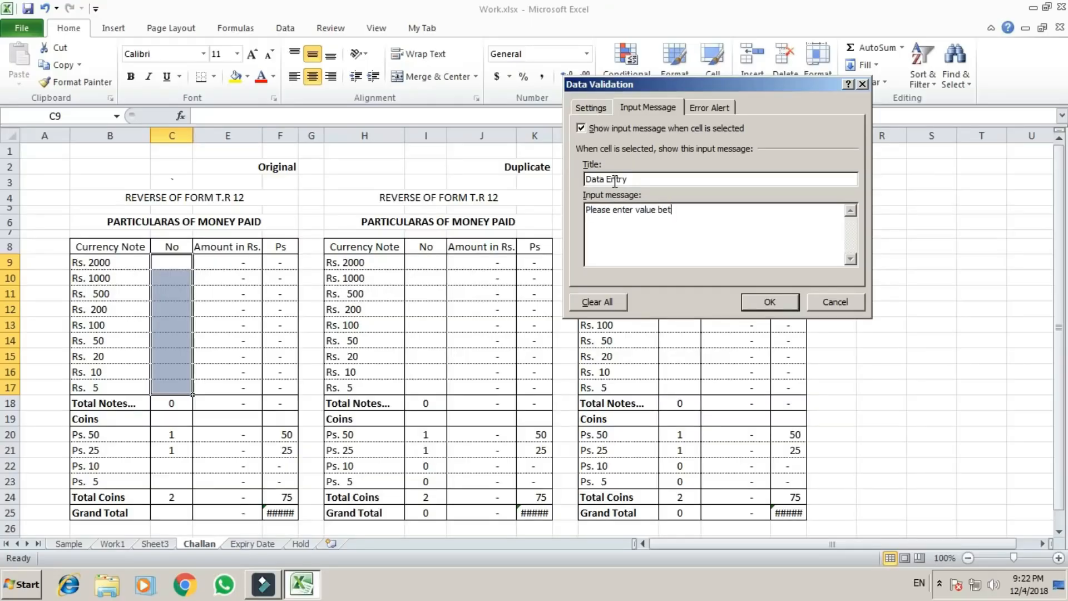
type("ween 1 - 100")
Add a Stop error alert titled "Error" with the message "You have entered a wrong value" and apply the validation.
left_click(706, 110)
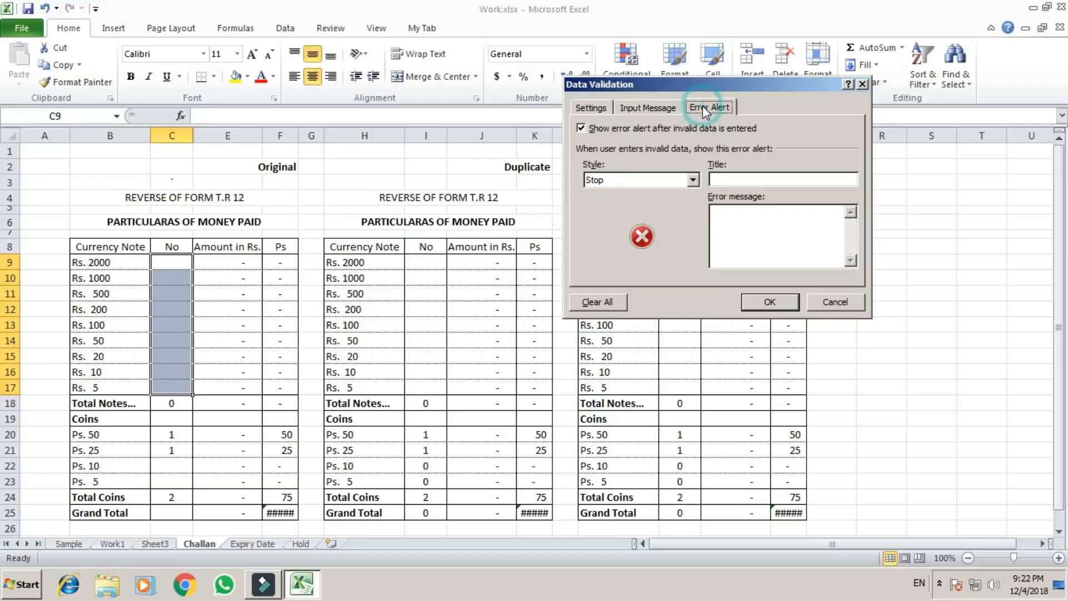
left_click(736, 180)
type("You have entered a wrong v")
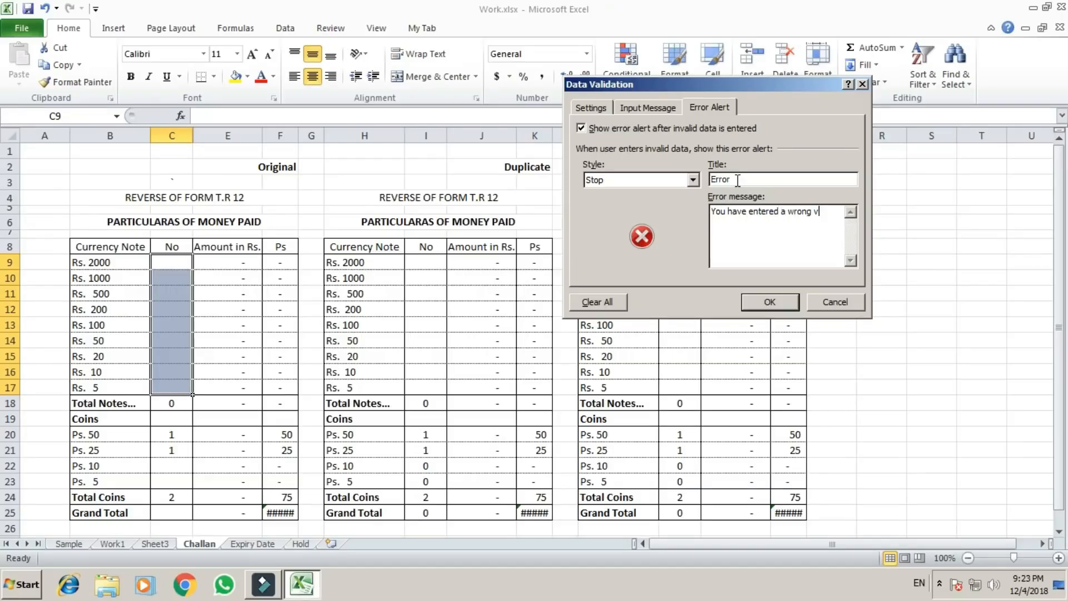
type("alue")
left_click(770, 302)
left_click(217, 368)
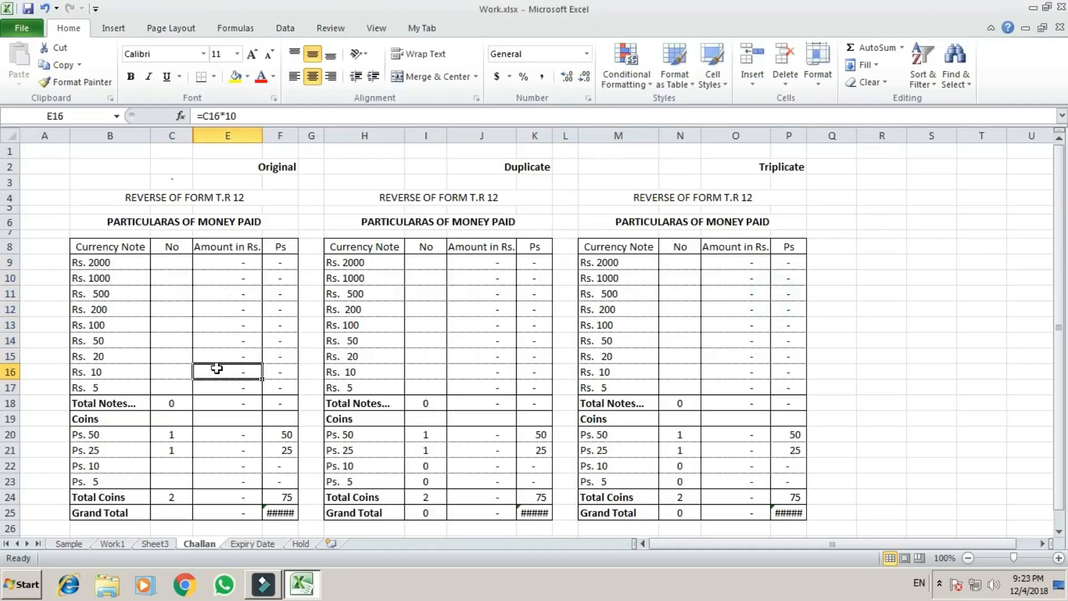
Check the input message on validated cells in the Original table's No column.
left_click(164, 266)
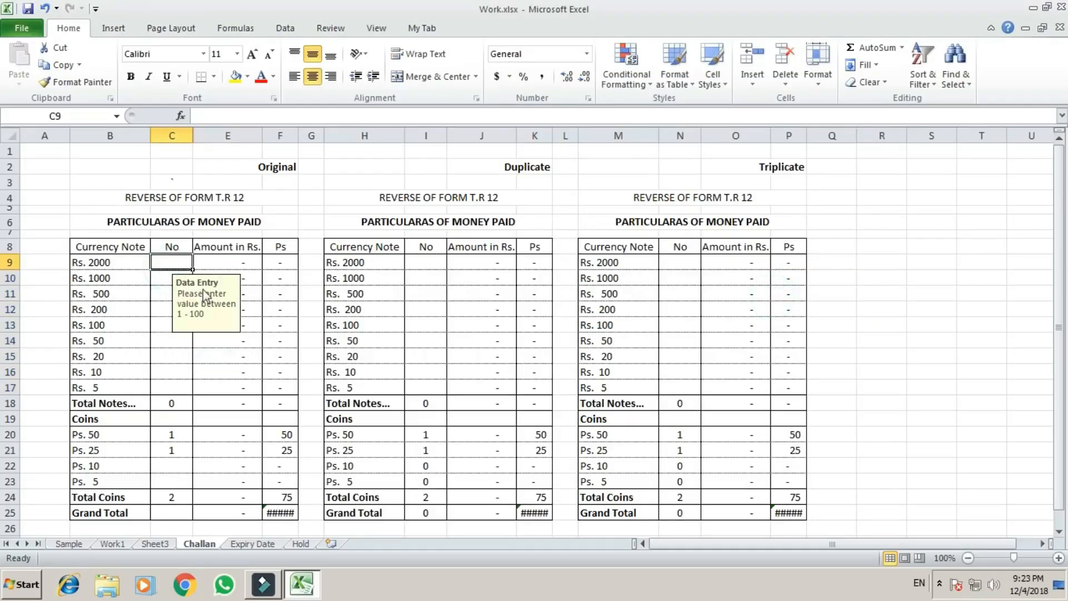
left_click(158, 337)
left_click(170, 266)
Try to enter 101 in C10 to test the custom error alert, and dismiss the entry.
left_click(171, 278)
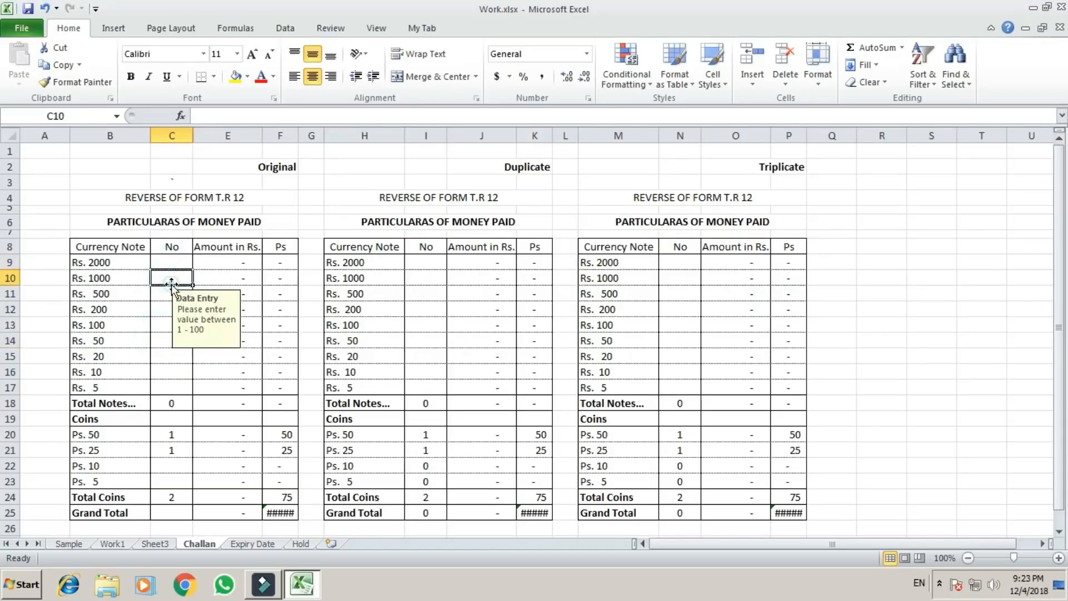
type("101")
key("Return")
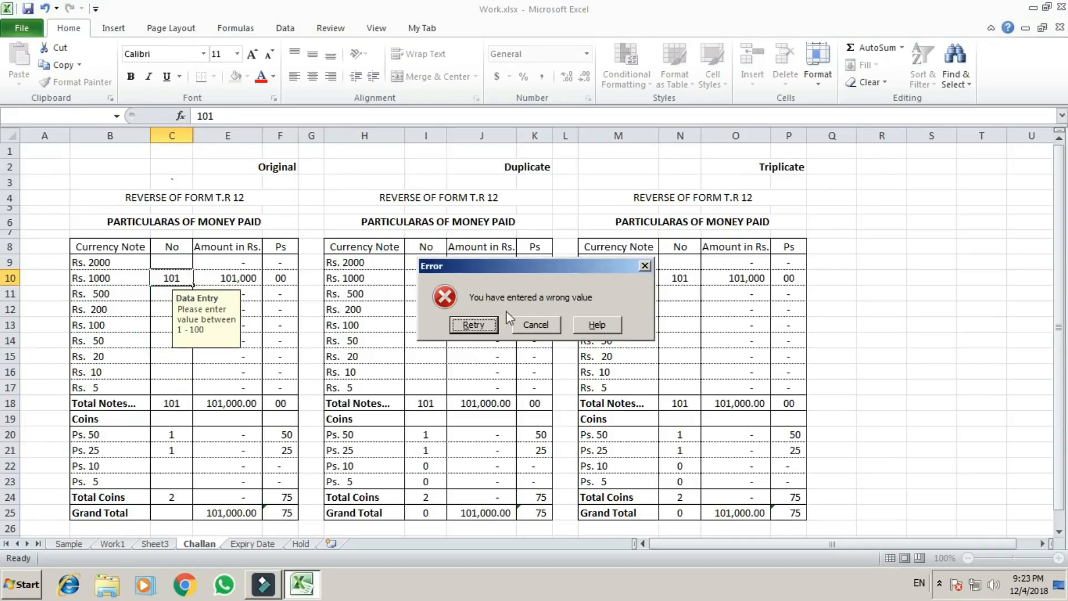
left_click(645, 266)
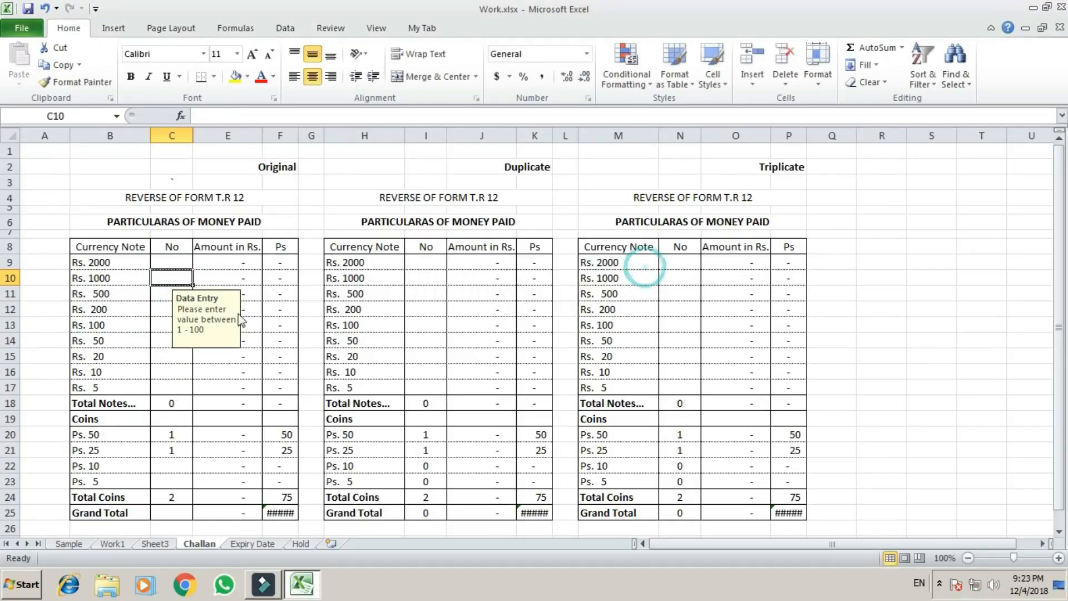
Clear all data validation settings, including the input message and error alert, for C9:C17.
left_click_drag(182, 262, 167, 389)
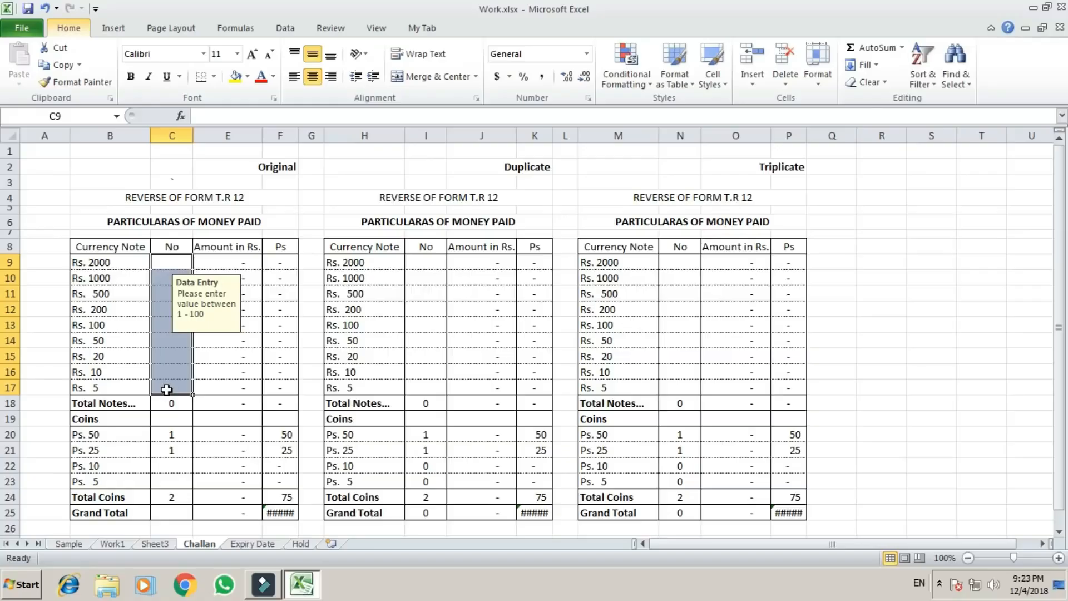
key("alt+d")
key("l")
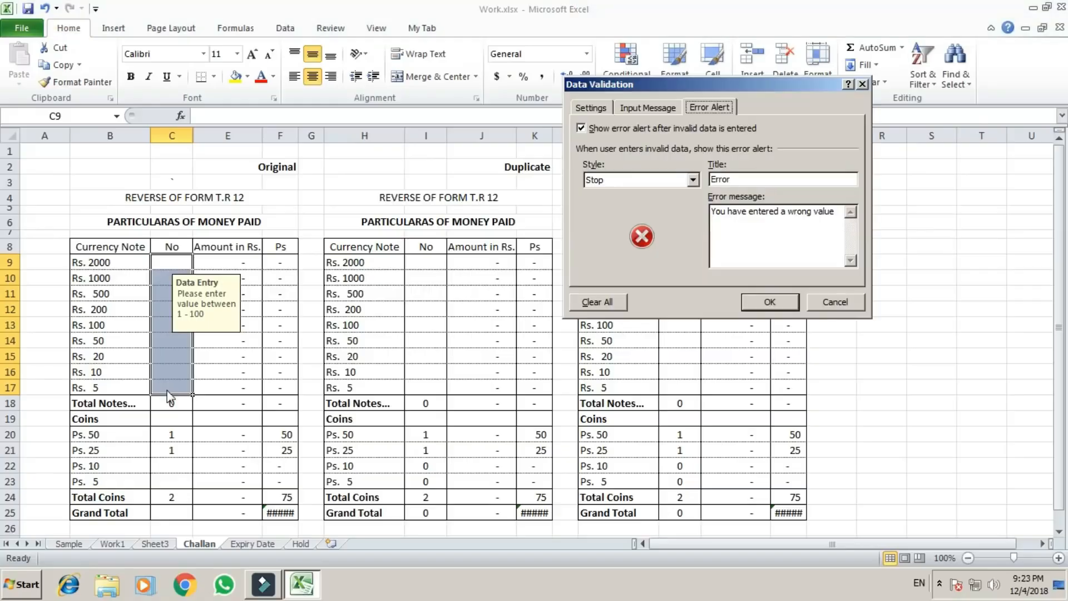
double_click(748, 178)
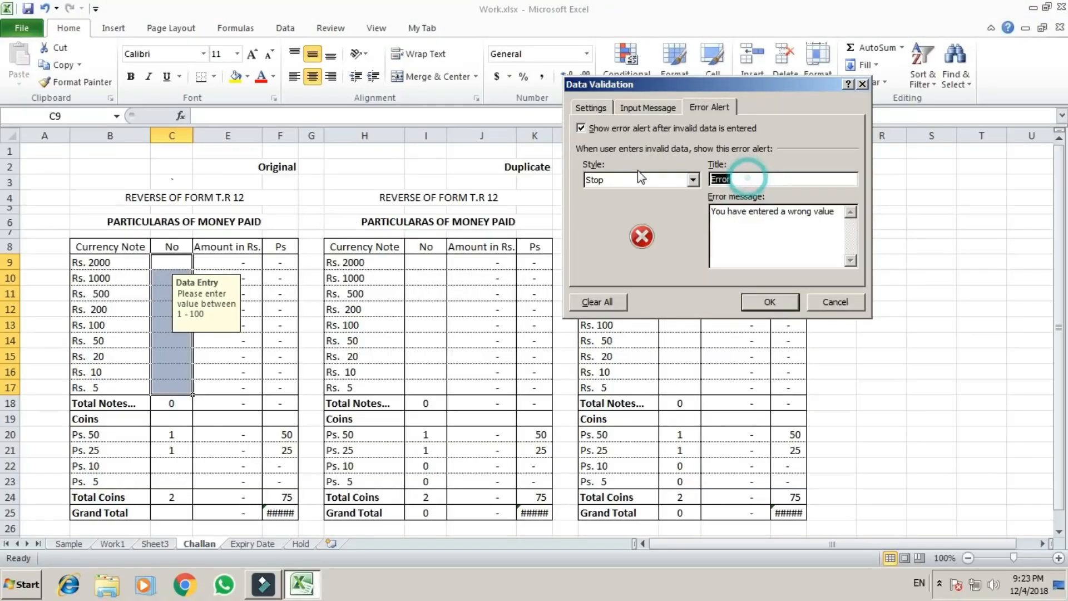
left_click(596, 303)
left_click(634, 106)
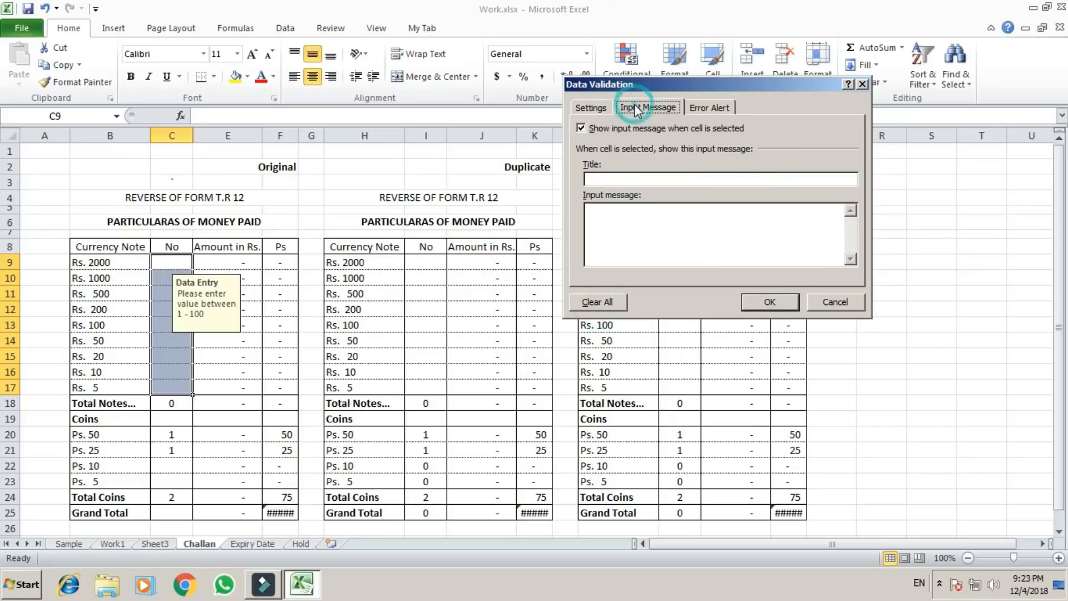
left_click(590, 108)
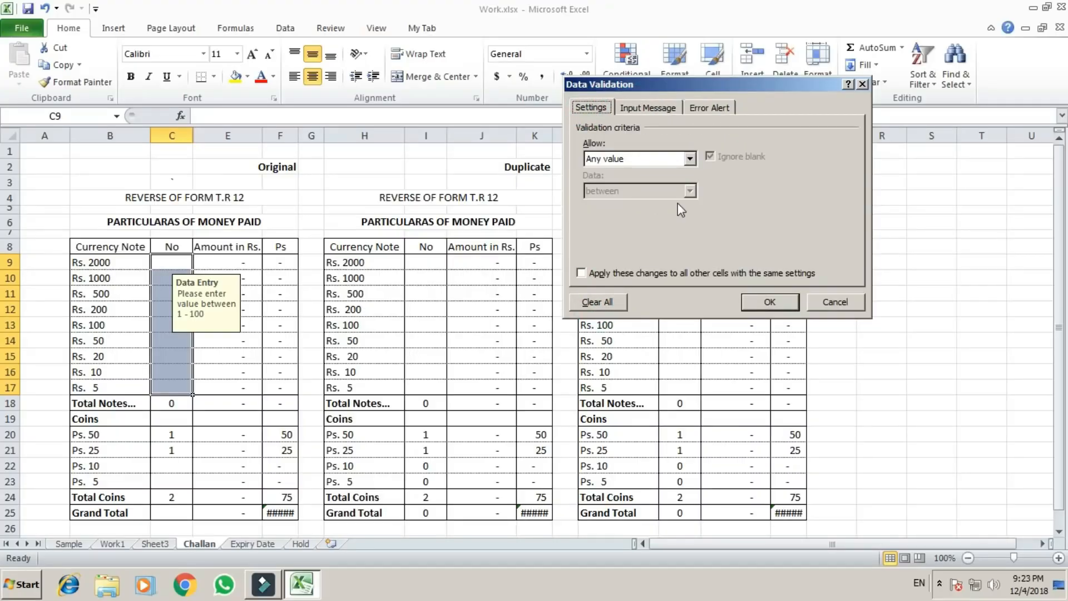
Set the C9:C17 validation to whole numbers in a between range, with a minimum of 1 and a maximum.
left_click(690, 159)
left_click(643, 181)
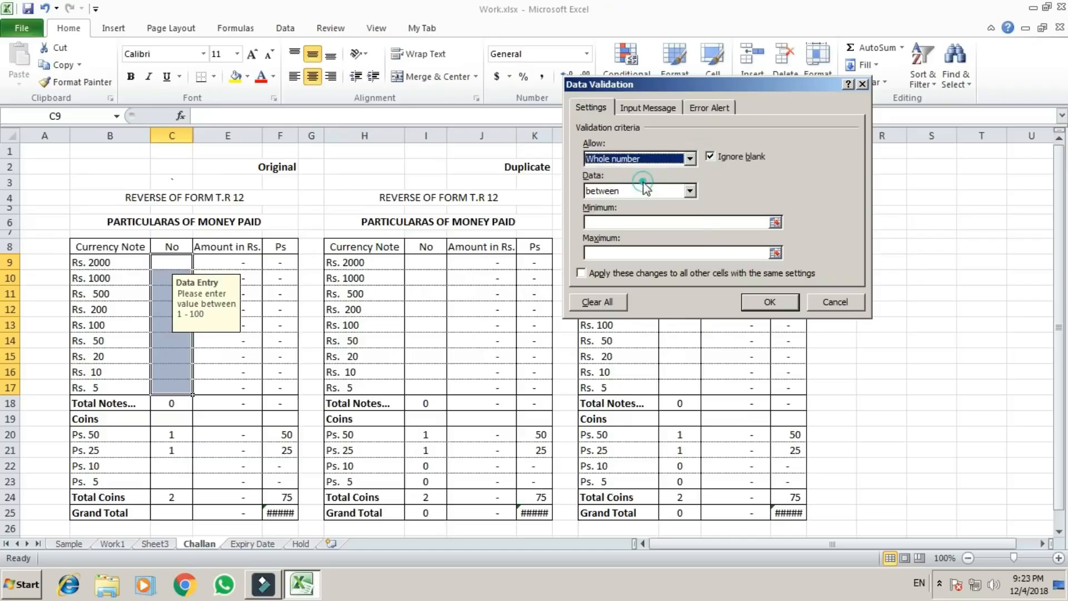
left_click(612, 222)
type("1")
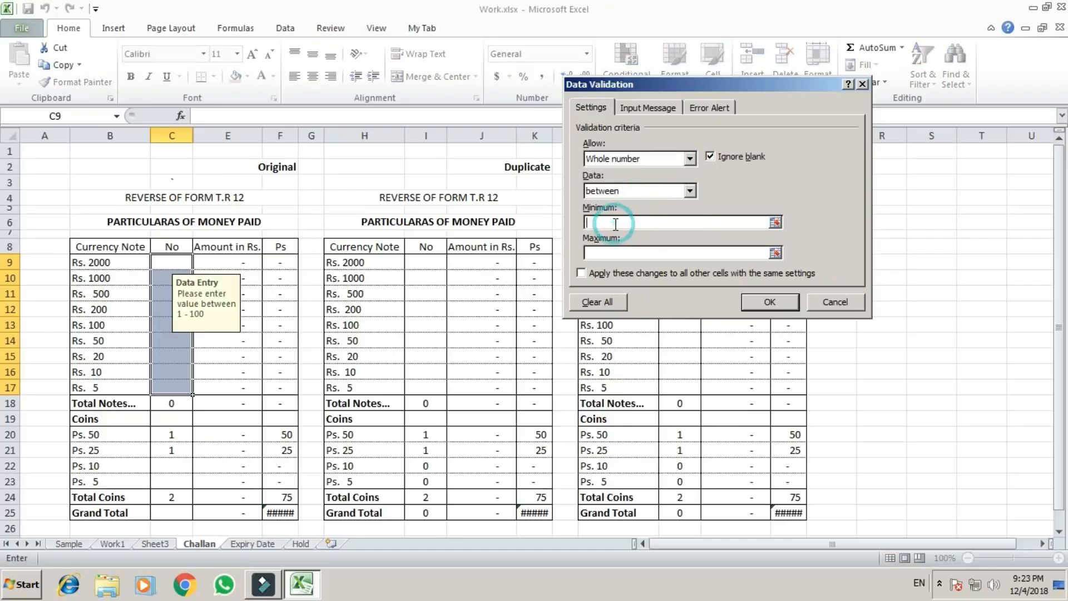
left_click(602, 253)
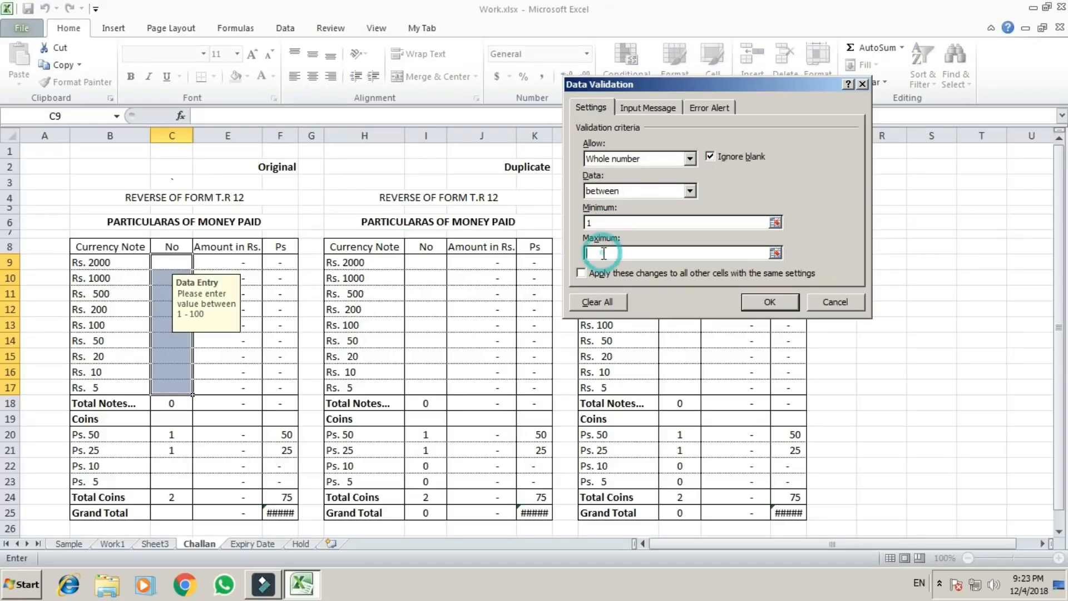
type("101")
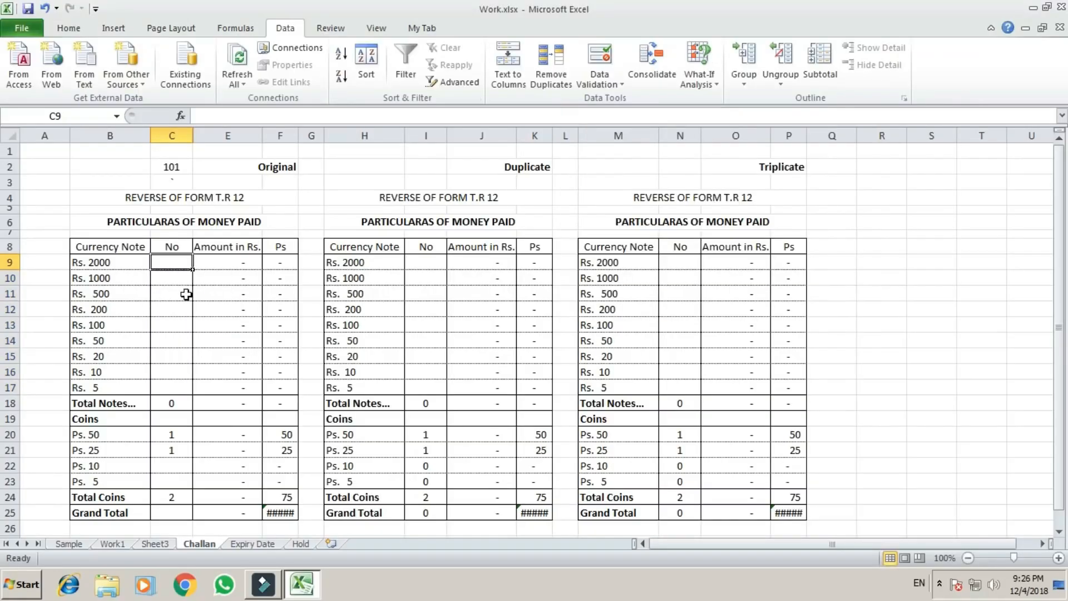
Delete the value in C2 and enter 101 in R8, outside the challan tables.
left_click(172, 171)
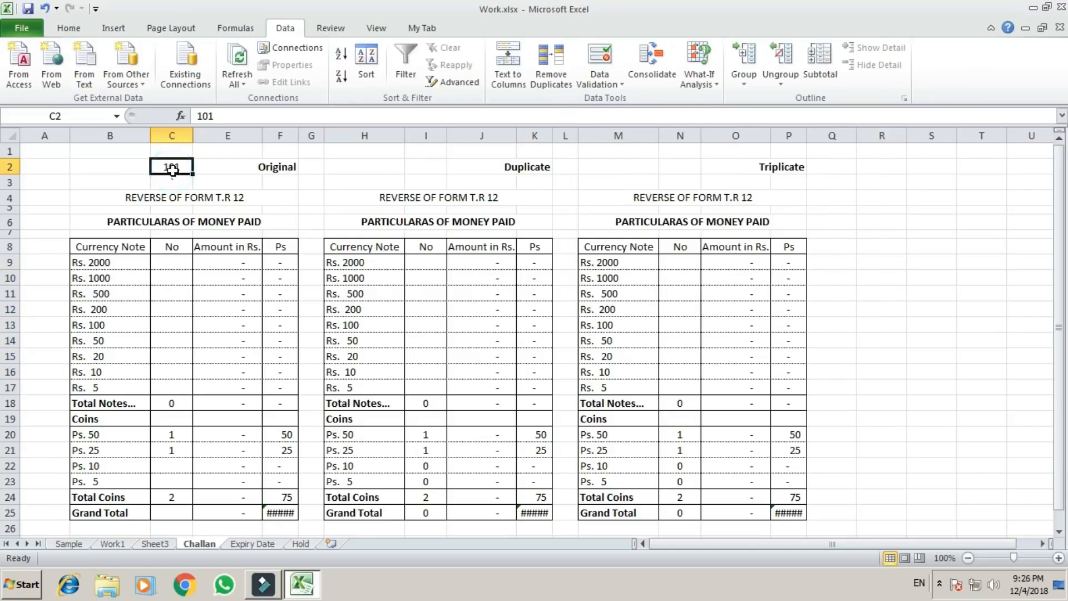
key("Delete")
key("Right")
key("Right")
key("Right")
key("Right")
key("Right")
key("Right")
key("Right")
key("Right")
key("Right")
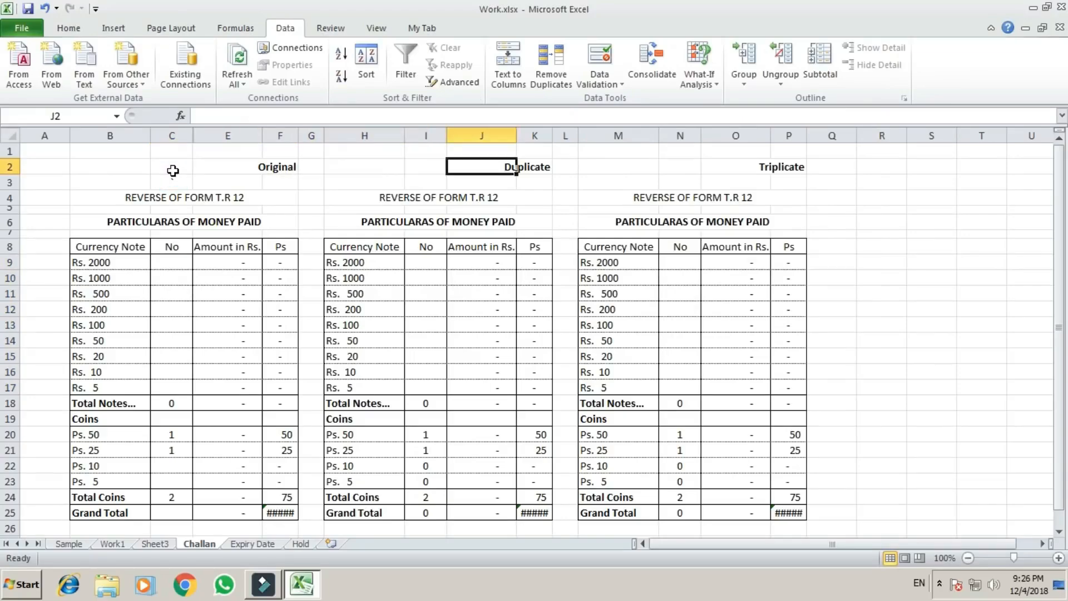
key("Right")
key("Right")
key("Right")
key("Right")
key("Right")
key("Down")
key("Down")
key("Down")
key("Down")
key("Down")
key("Down")
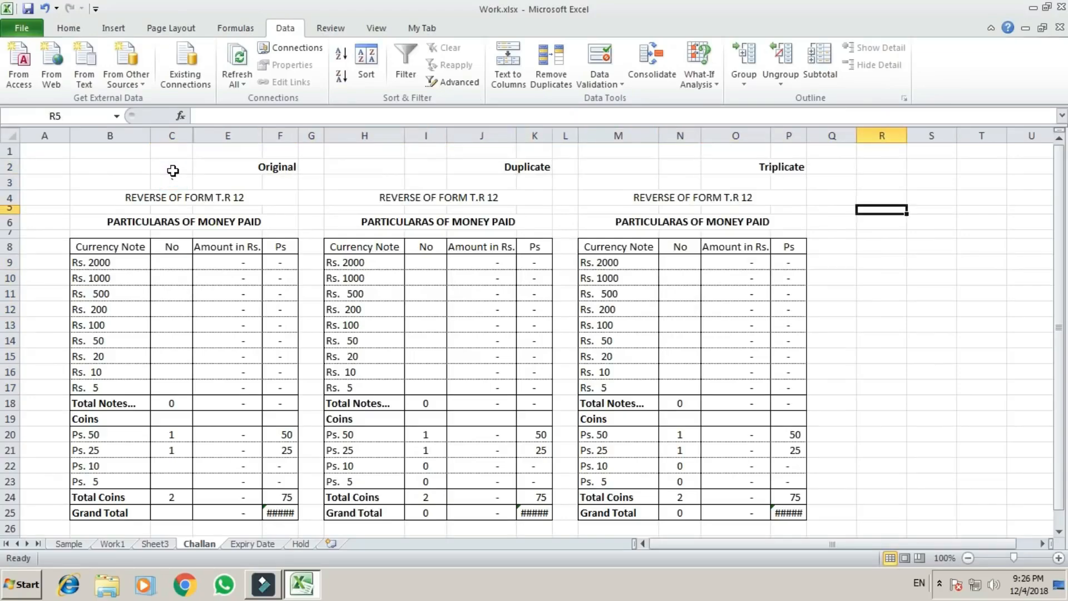
type("101")
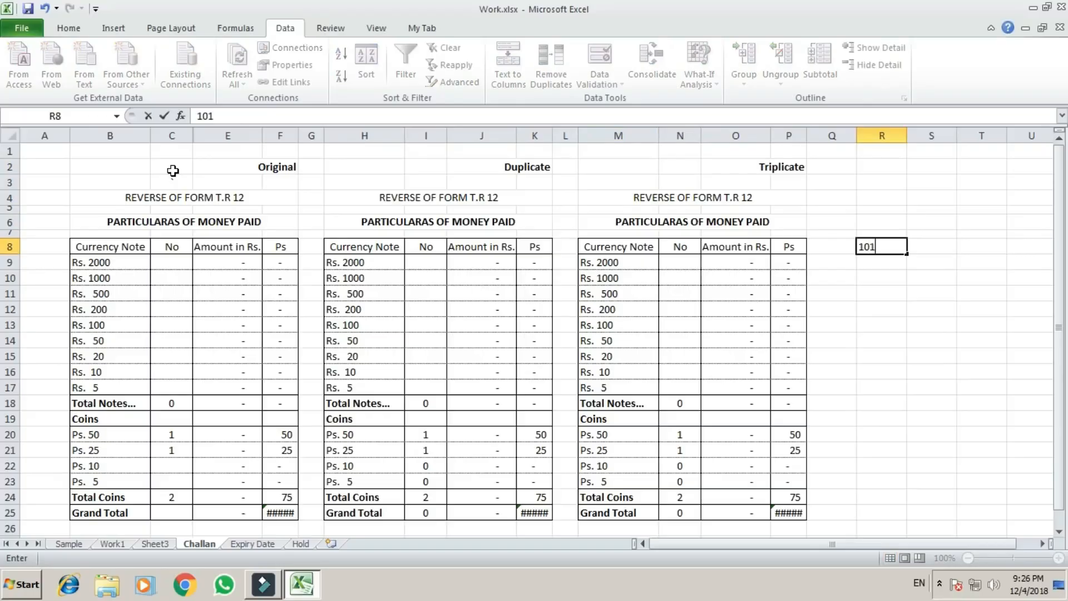
key("ctrl+Return")
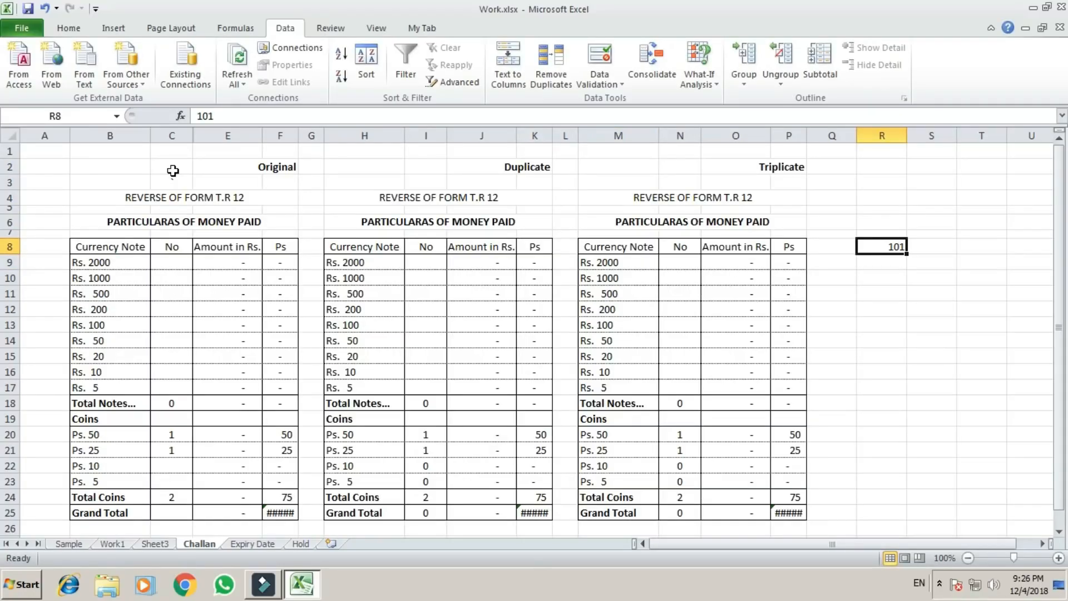
Copy the 101 in R8 and paste only its value into C11, the Rs. 500 note count of the Original table.
key("ctrl+c")
key("Down")
key("Down")
key("Down")
key("Left")
key("Left")
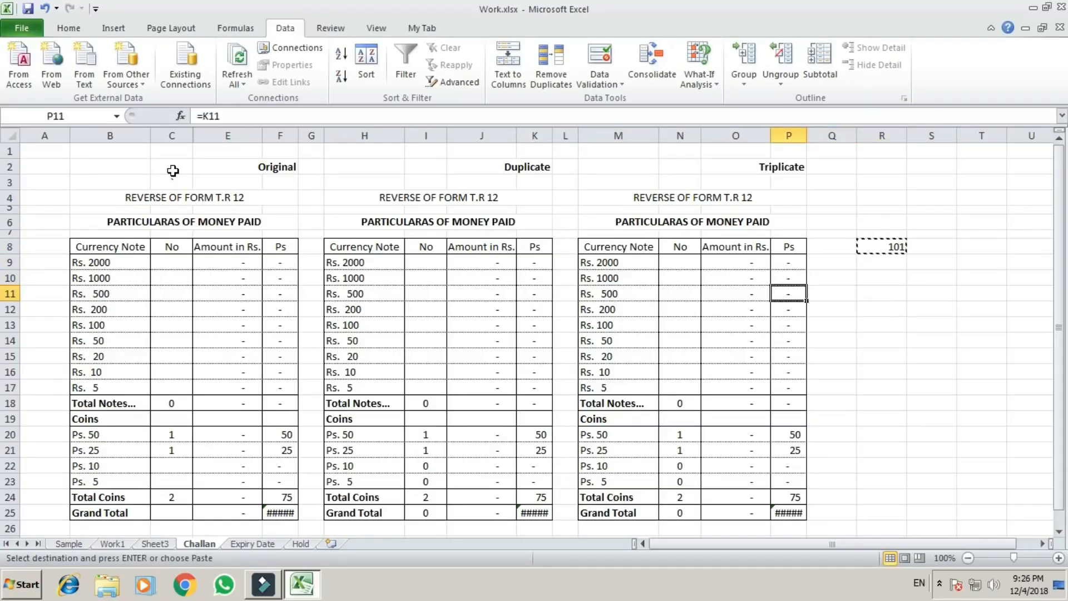
key("Left")
key("Left")
key("Left")
key("Left")
key("Left")
key("Left")
key("Left")
key("Left")
key("Left")
key("Left")
key("Left")
key("Left")
key("Left")
key("Right")
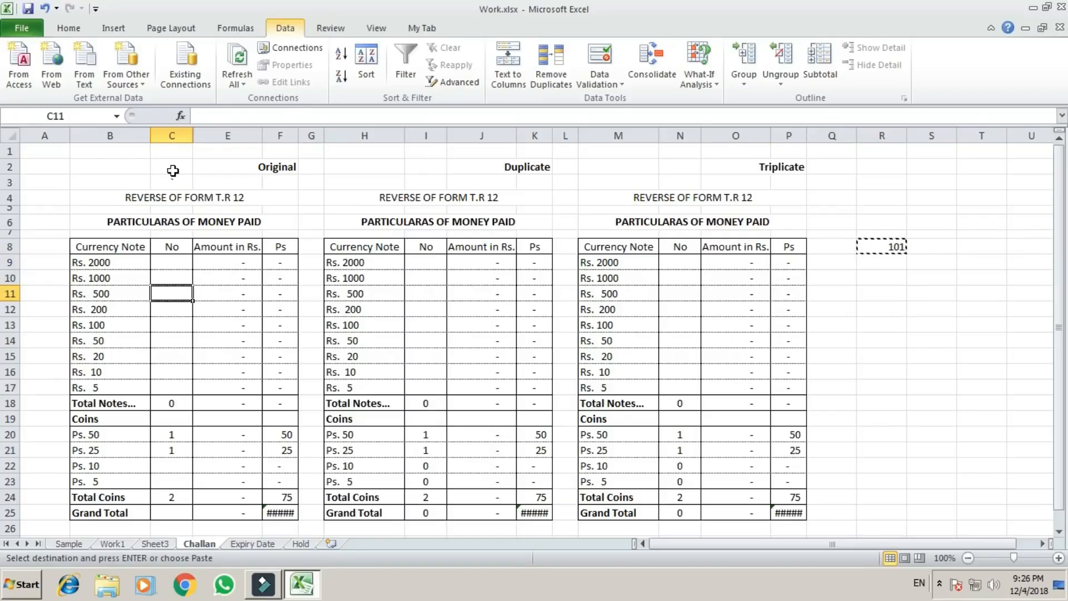
key("ctrl+alt+v")
key("v")
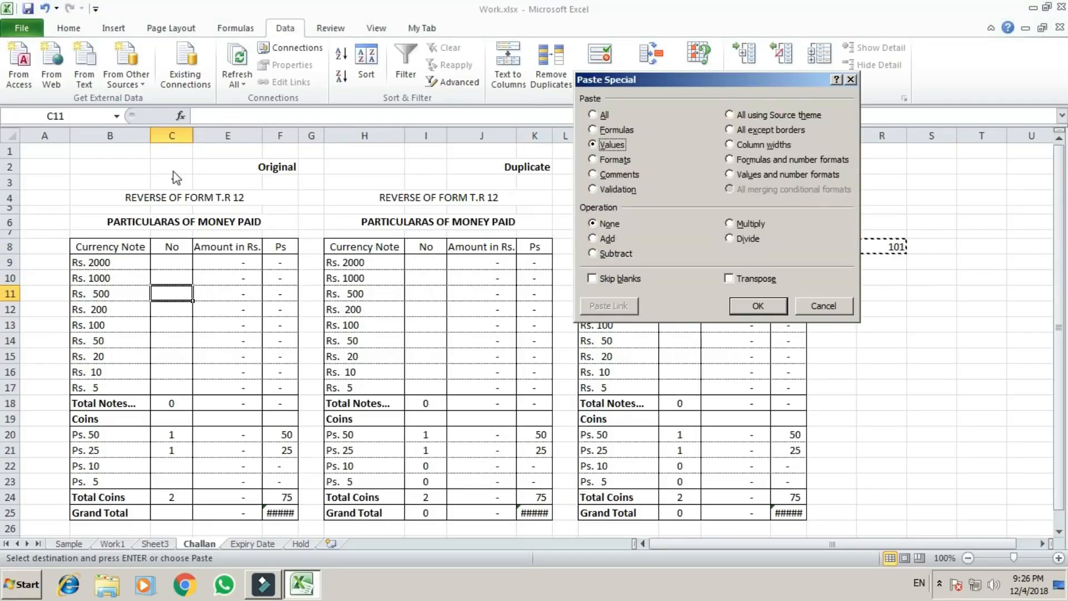
key("Return")
key("Down")
key("Down")
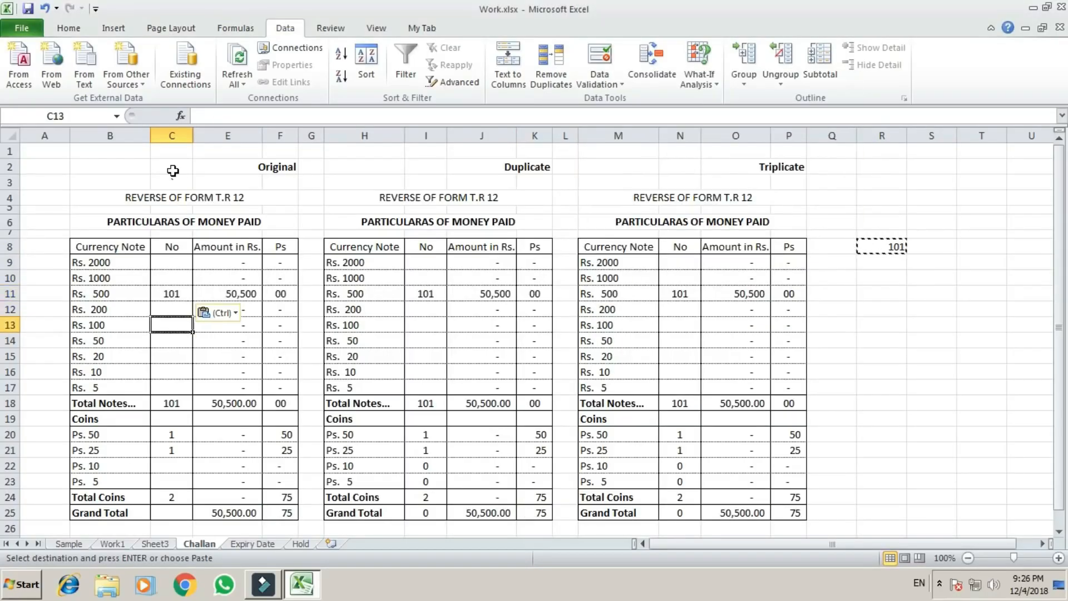
key("Escape")
key("Up")
key("Up")
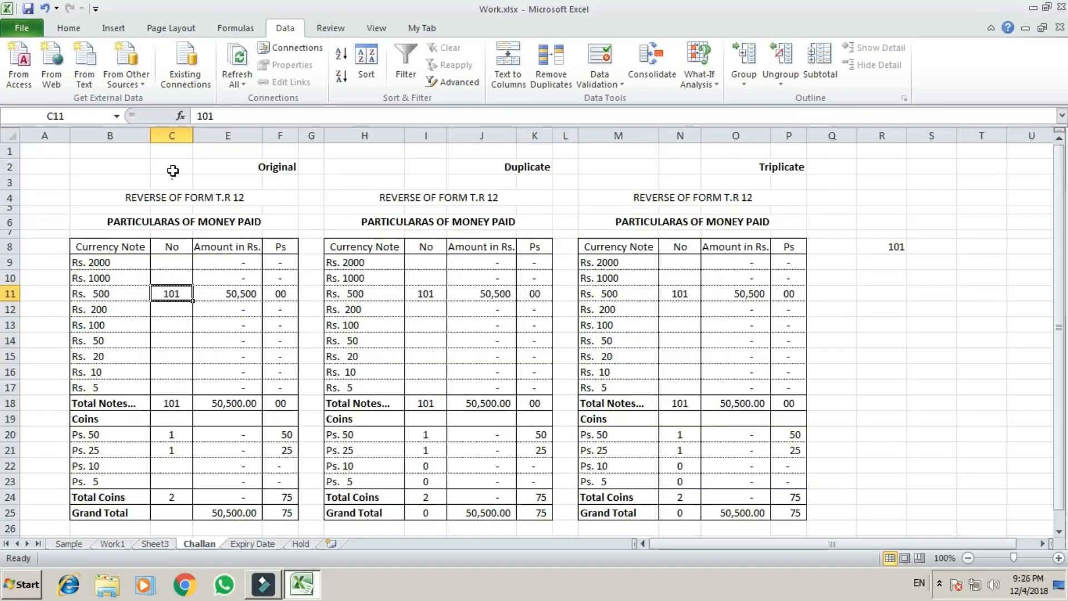
key("Down")
key("Up")
key("Down")
key("Down")
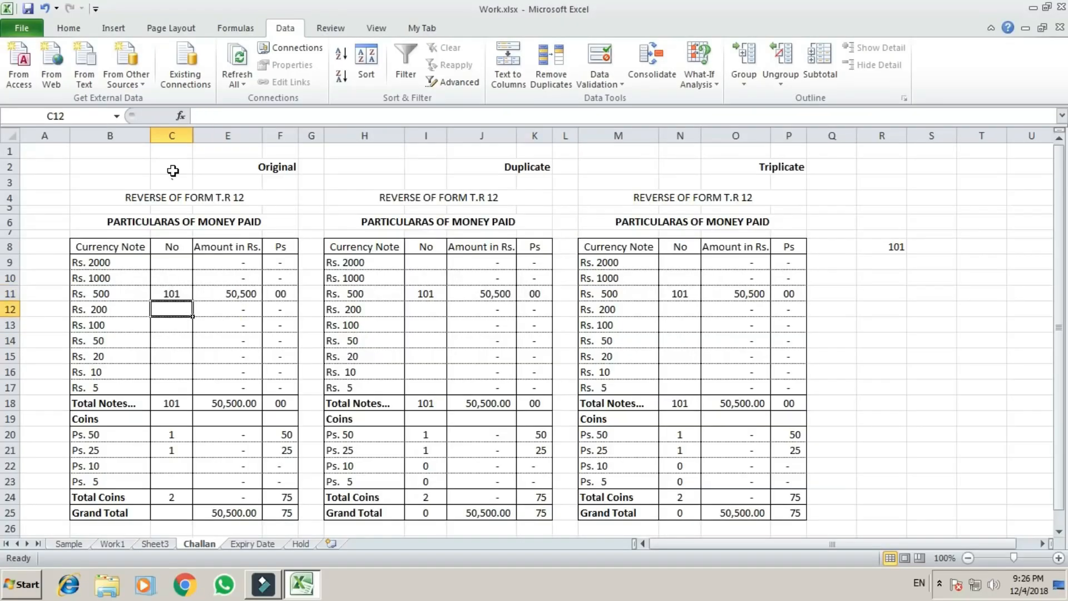
key("Up")
key("Up")
key("Up")
key("Up")
key("Down")
key("Down")
key("Down")
key("Down")
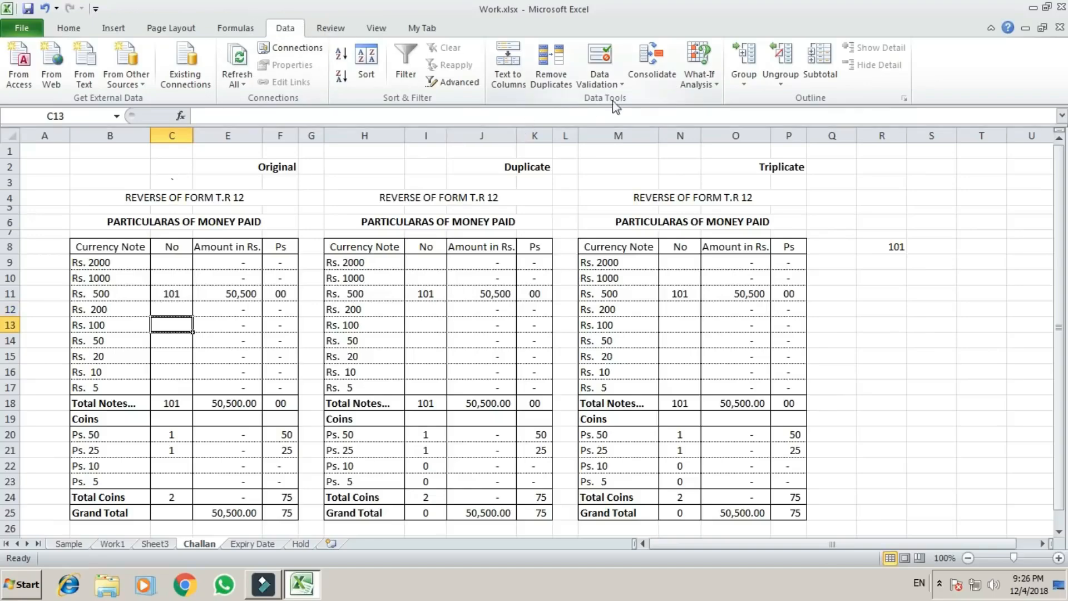
Circle the invalid data on the Challan sheet.
left_click(601, 82)
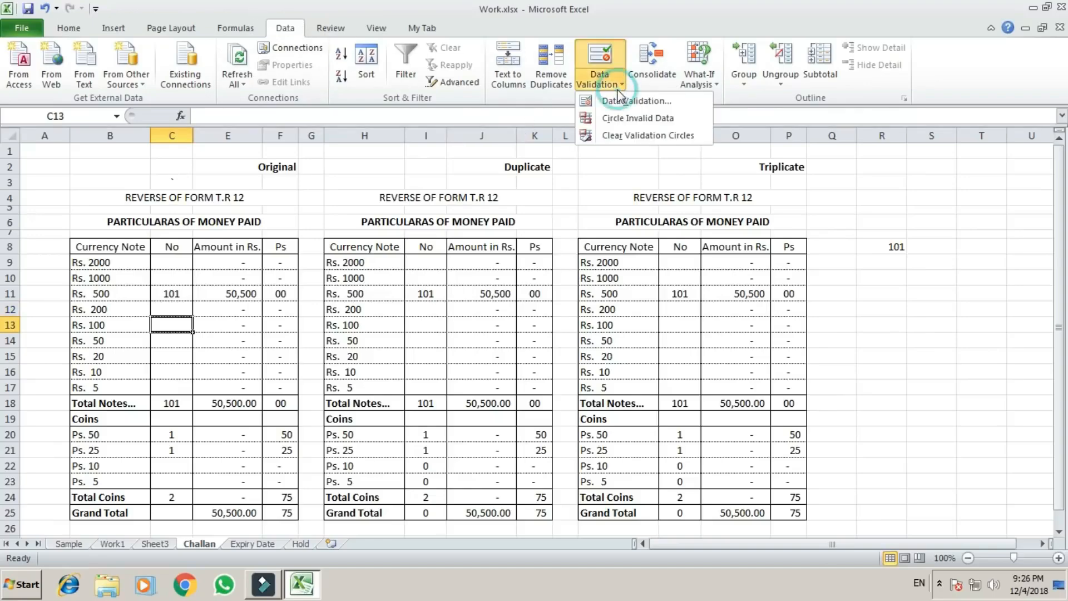
left_click(640, 118)
left_click(196, 341)
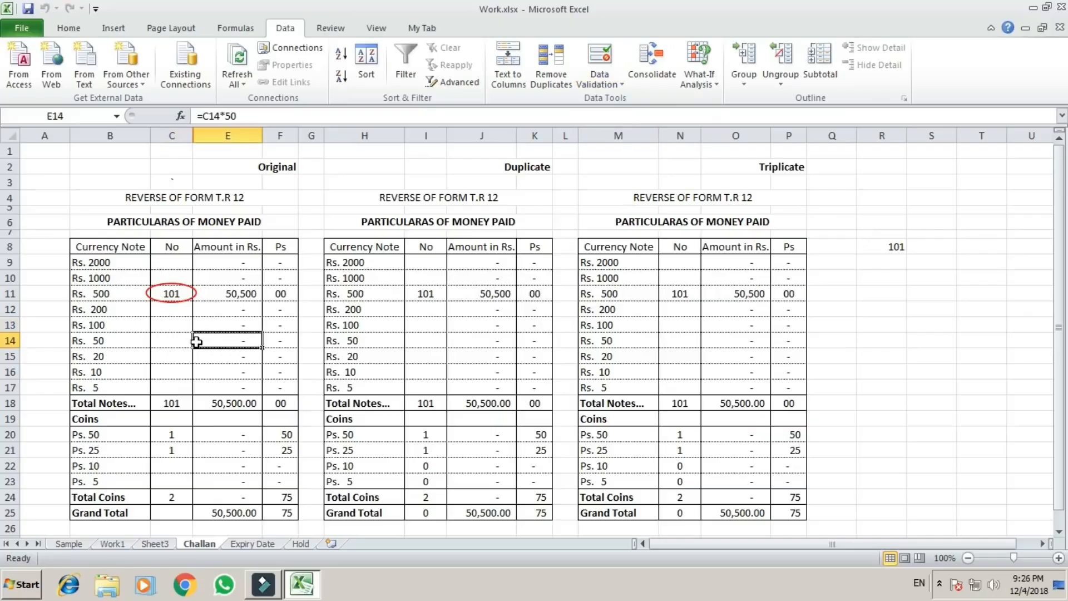
left_click(178, 342)
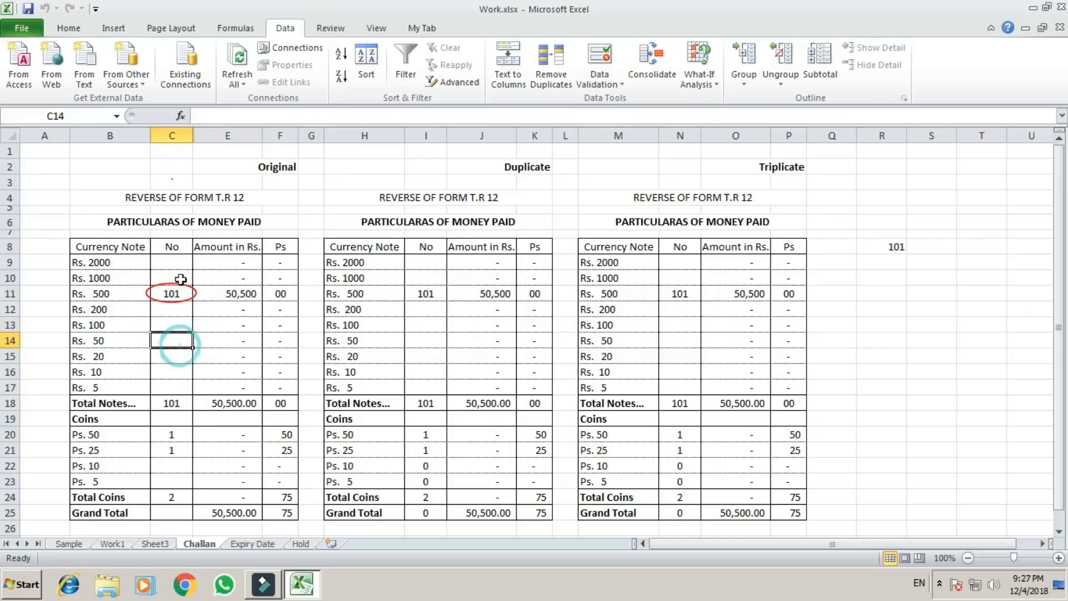
Copy R8 again and paste only its value into C14, the Rs. 50 note count of the Original table.
left_click(894, 245)
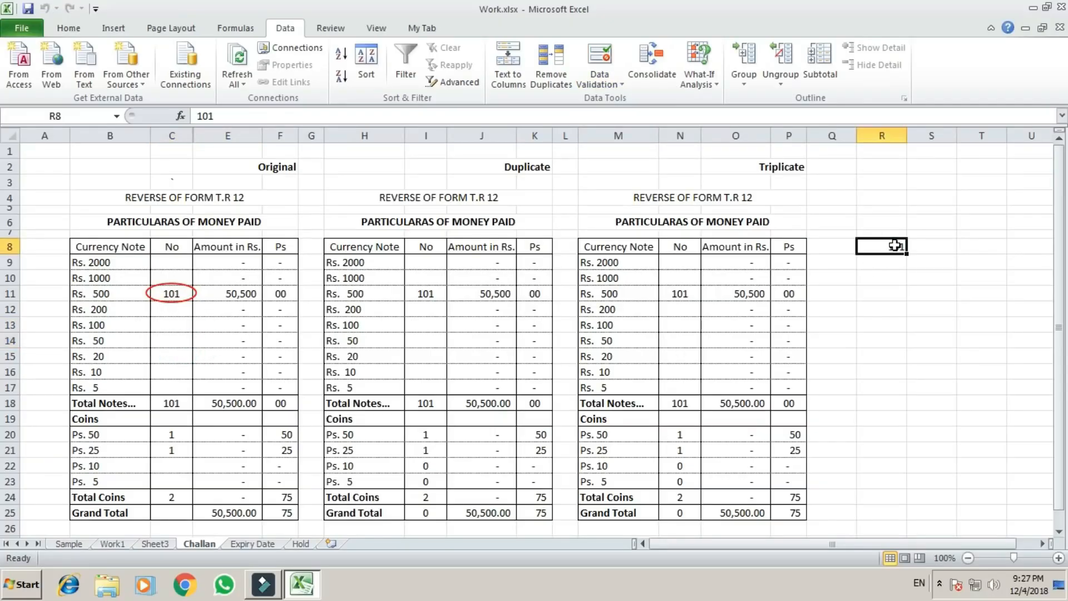
key("ctrl+c")
key("Down")
key("Down")
key("Down")
key("Left")
key("Left")
key("Left")
key("Left")
key("Left")
key("Left")
key("Left")
key("Left")
key("Left")
key("Left")
key("Left")
key("Left")
key("Left")
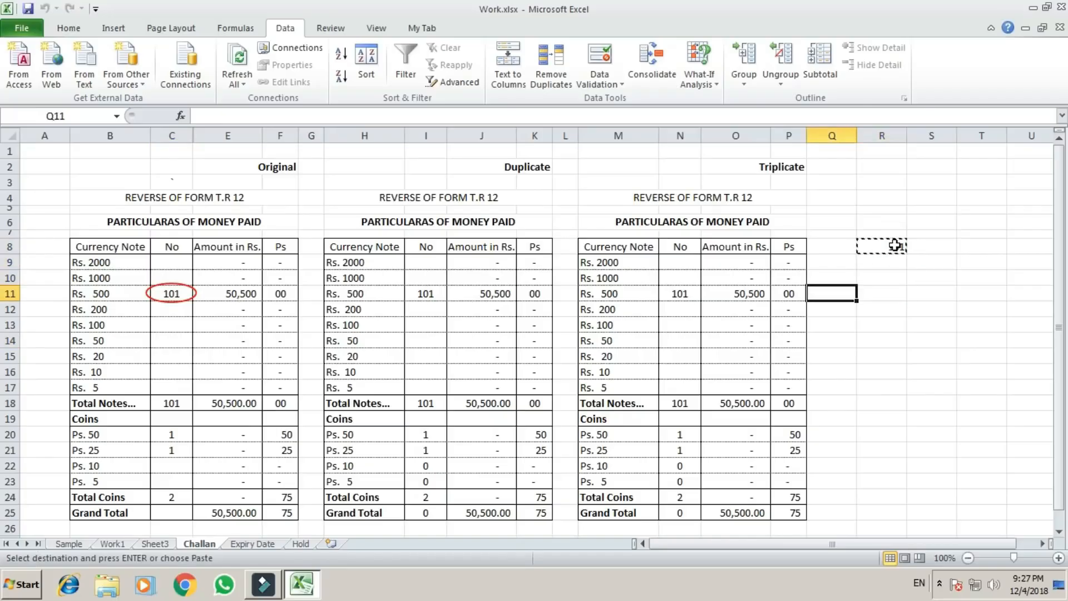
key("Left")
key("Left")
key("Down")
key("Down")
key("Down")
key("Right")
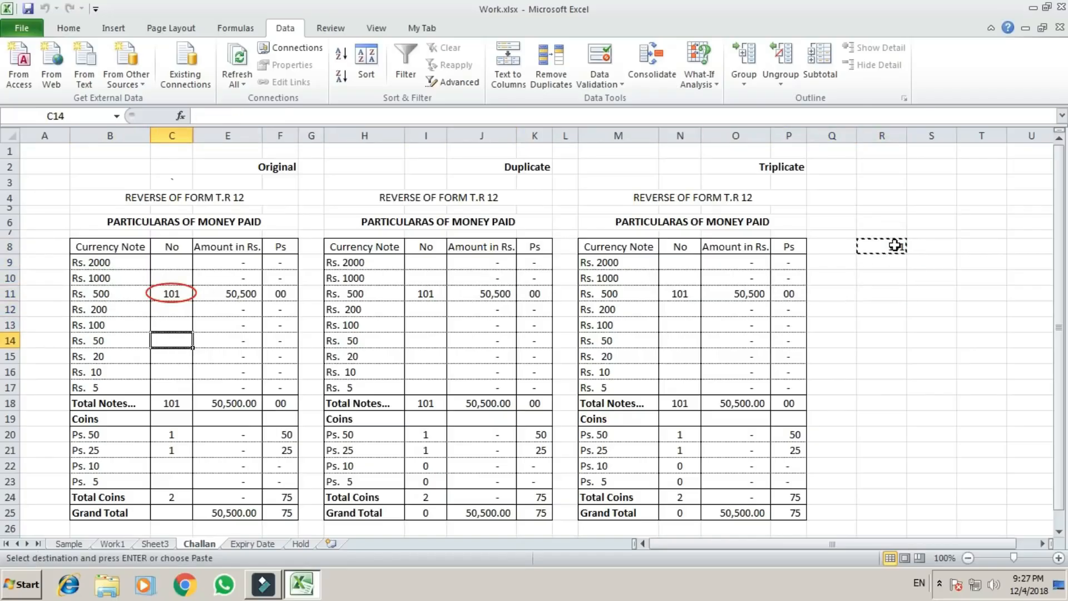
key("ctrl+alt+v")
key("Return")
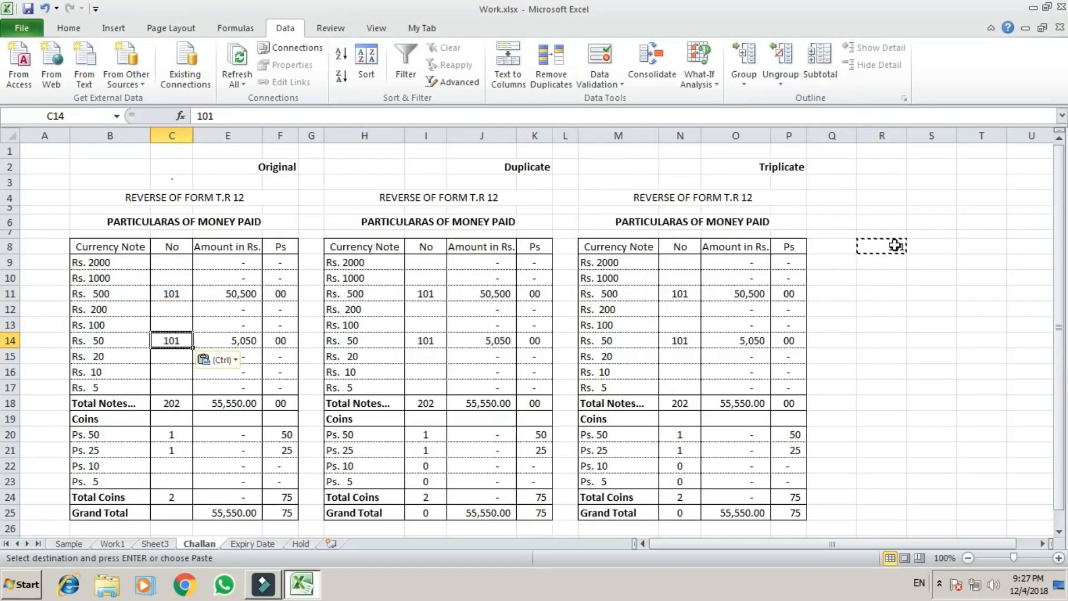
key("Escape")
key("Up")
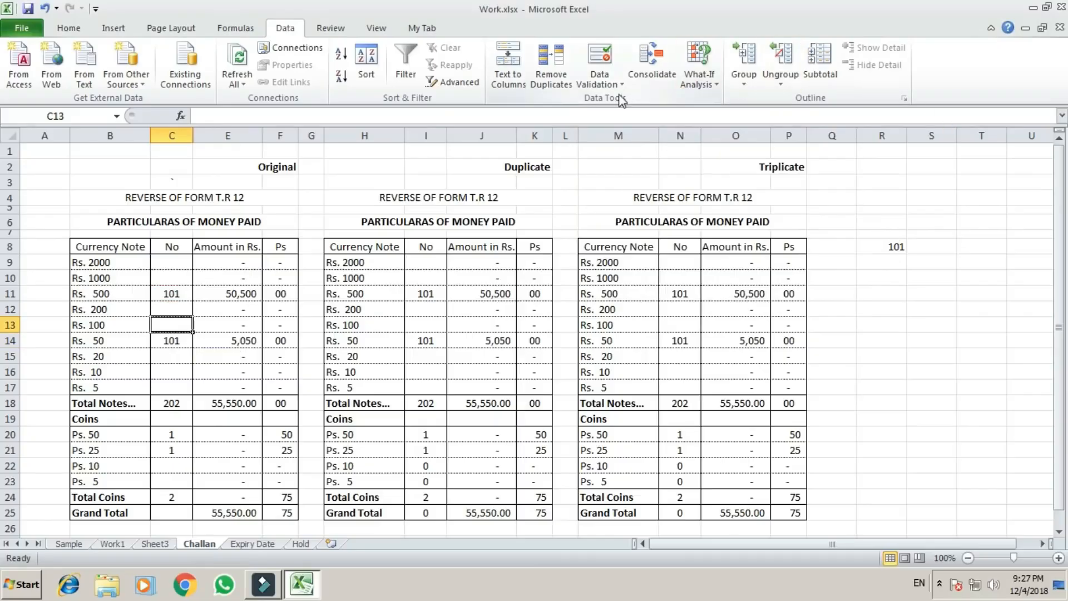
Circle the invalid data again to include the newly pasted count in C14.
left_click(611, 82)
left_click(630, 118)
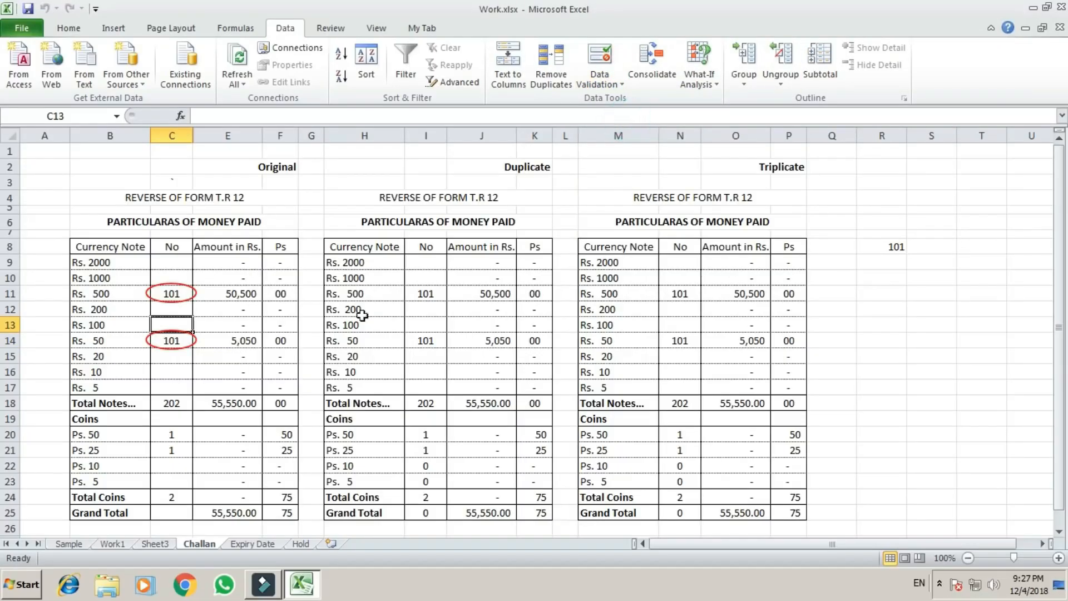
left_click(211, 310)
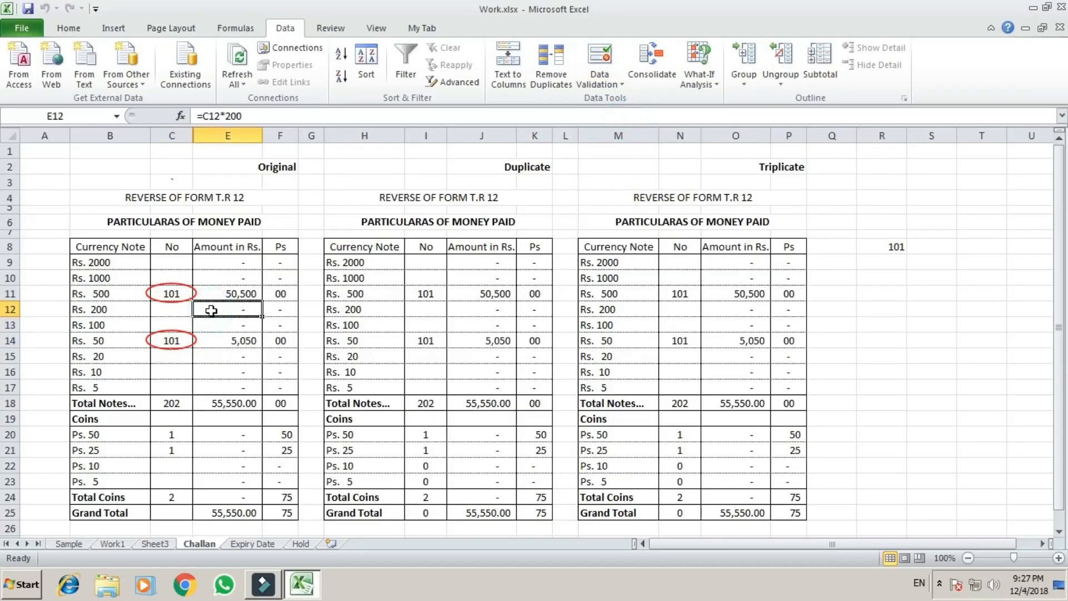
Correct the circled note counts in C11 and C14 to 100 each.
left_click(172, 293)
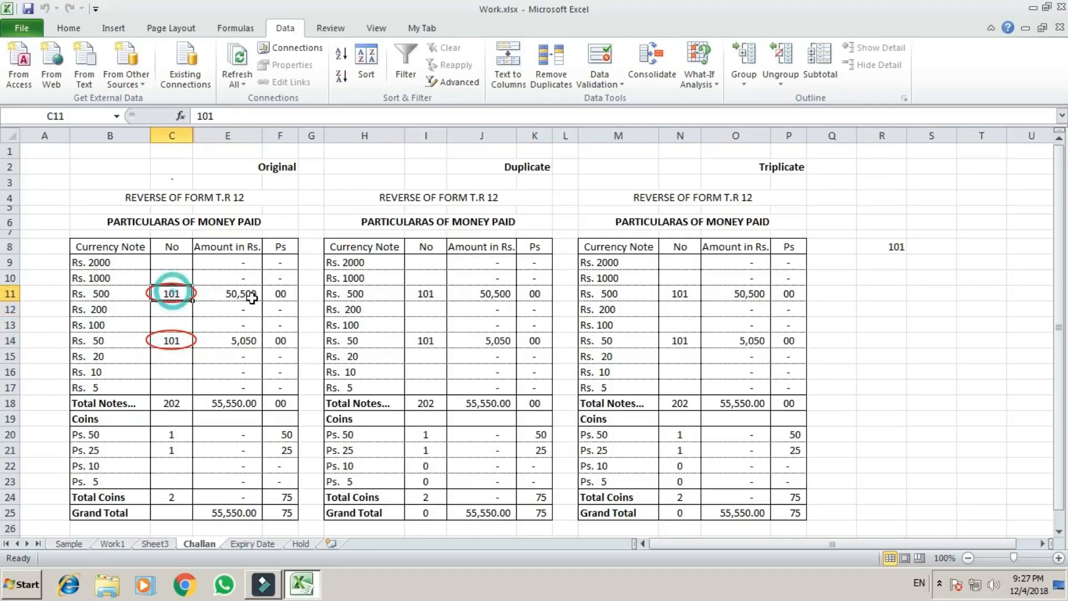
type("100")
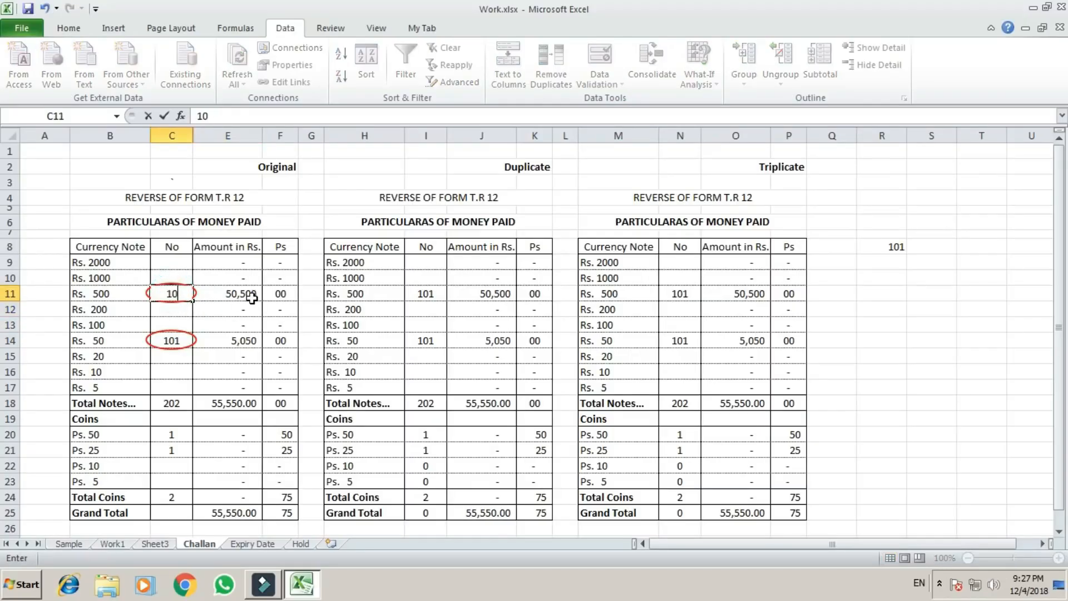
key("Return")
key("Return")
key("Return")
type("100")
key("Return")
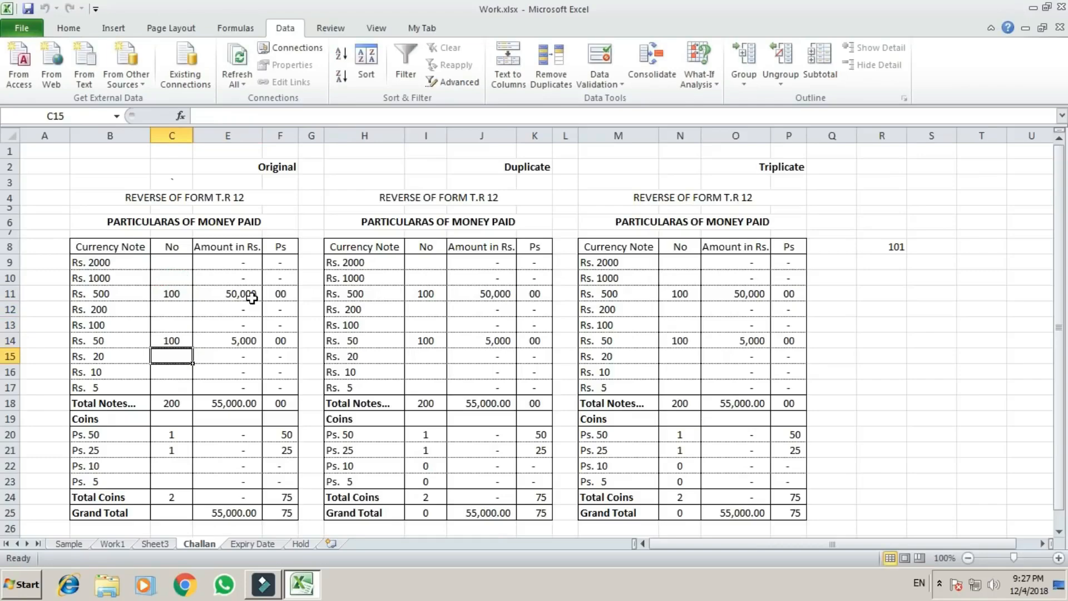
Clear the test note counts in C11 and C14 and the coin counts in C20 and C21.
key("Up")
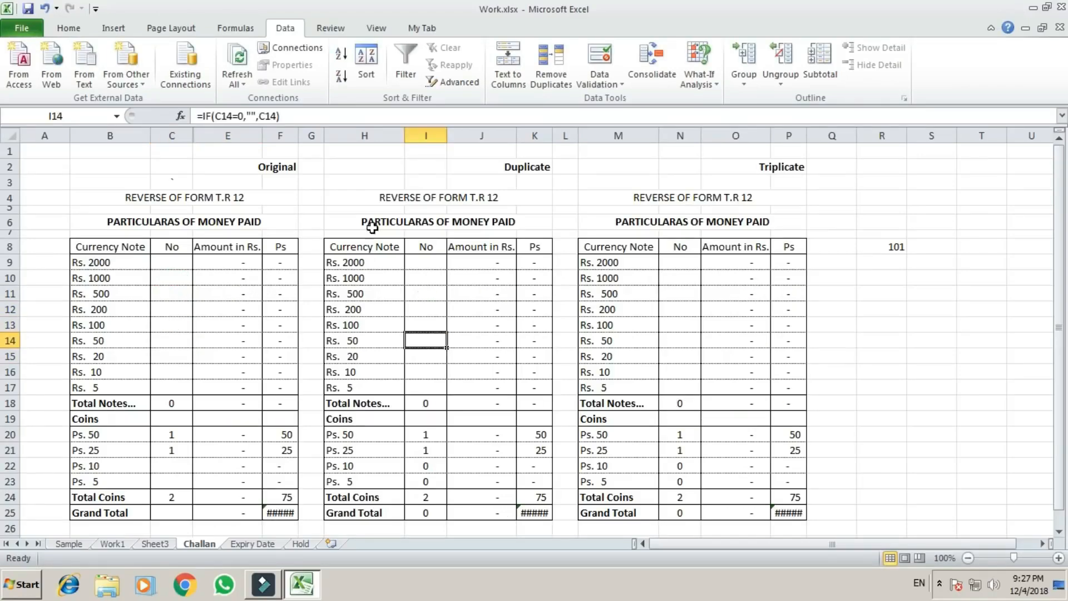
left_click(162, 262)
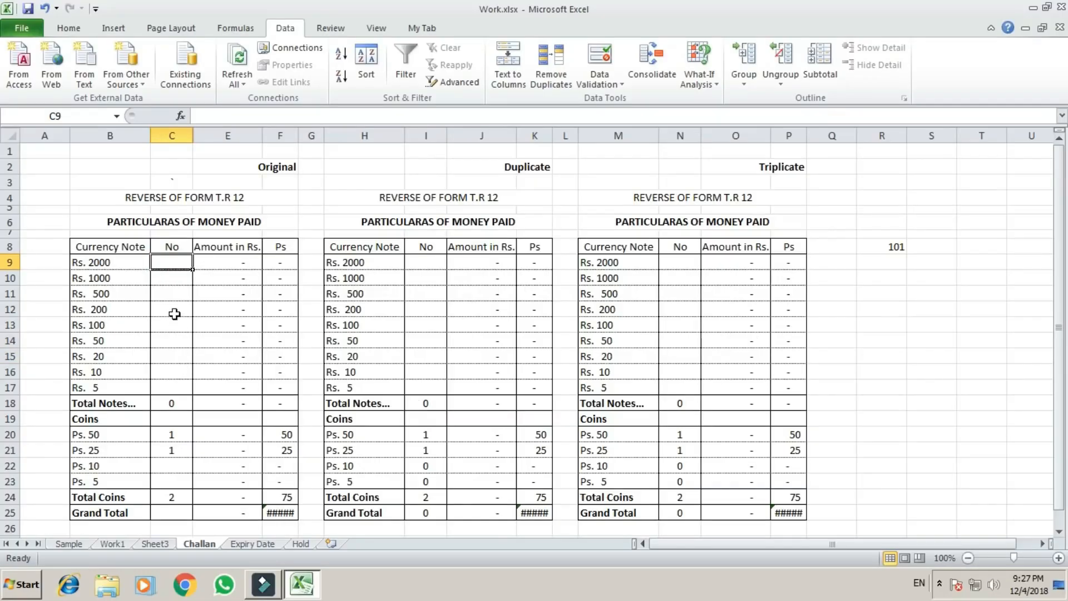
left_click(172, 294)
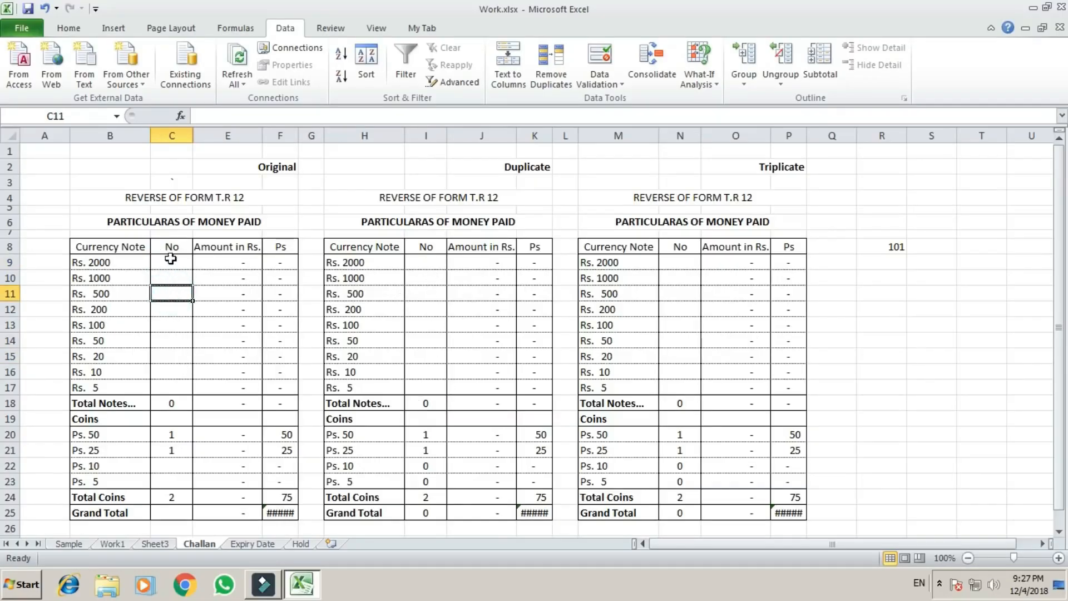
left_click(170, 276)
left_click_drag(168, 264, 167, 374)
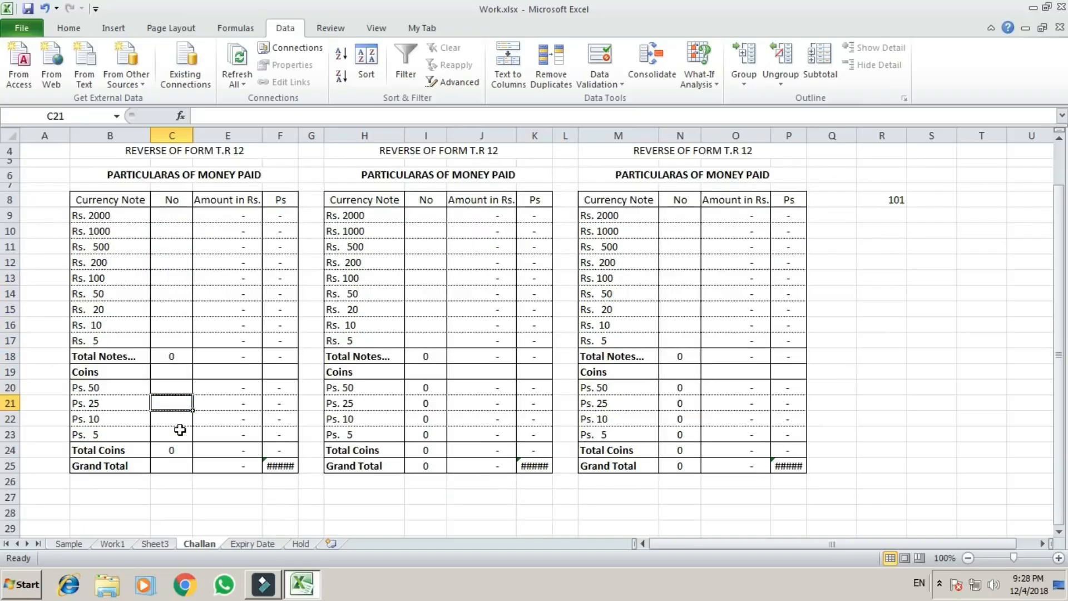
key("Up")
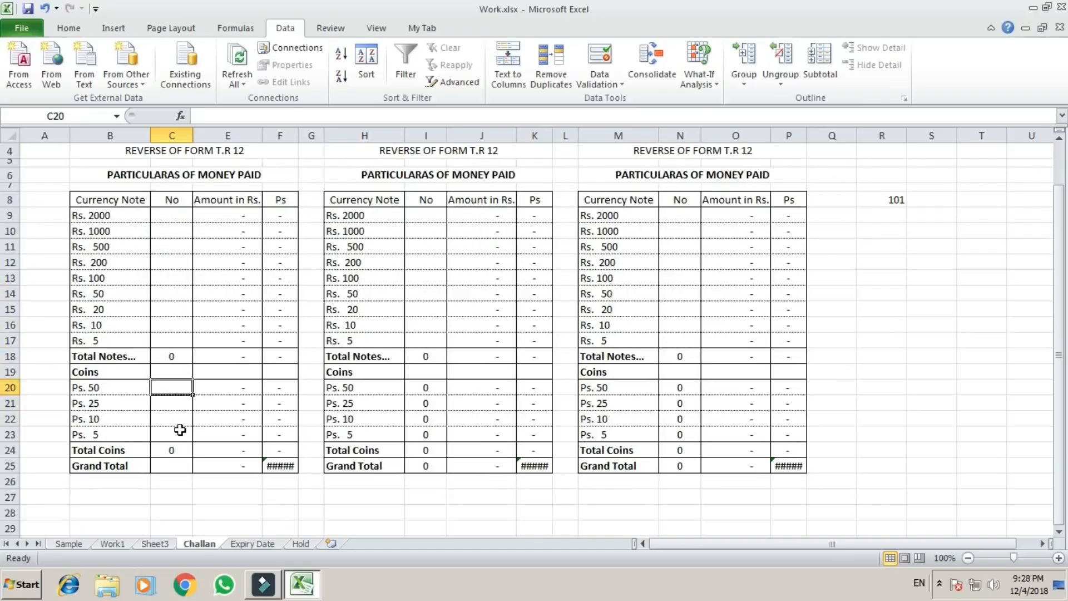
Restrict the Original table's coin counts in C20:C23 to whole numbers between 1 and 100 with data validation.
left_click(180, 430, "shift")
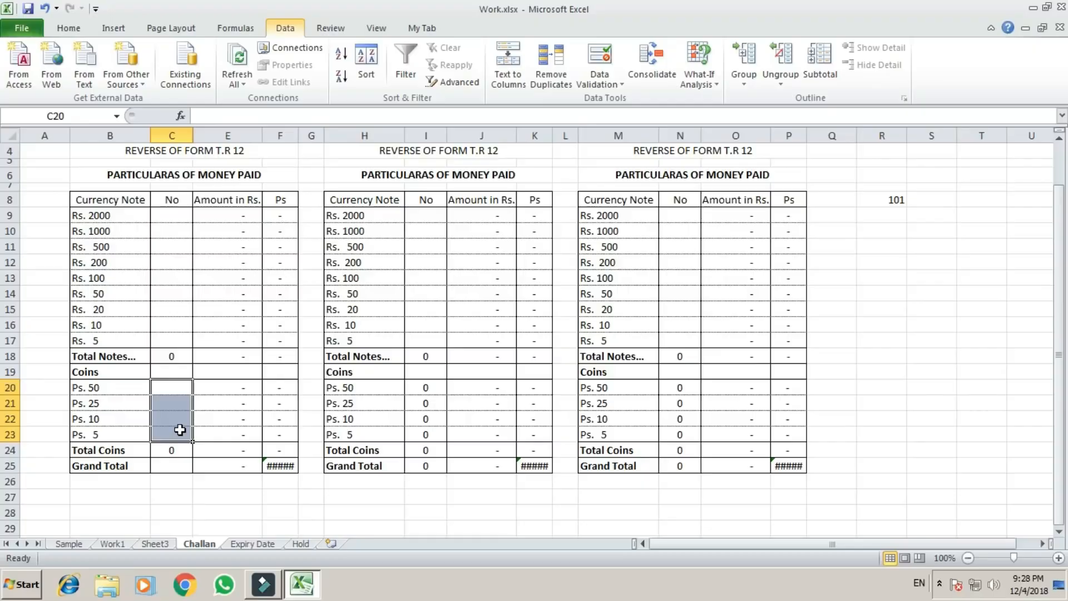
key("alt+a")
key("v")
key("v")
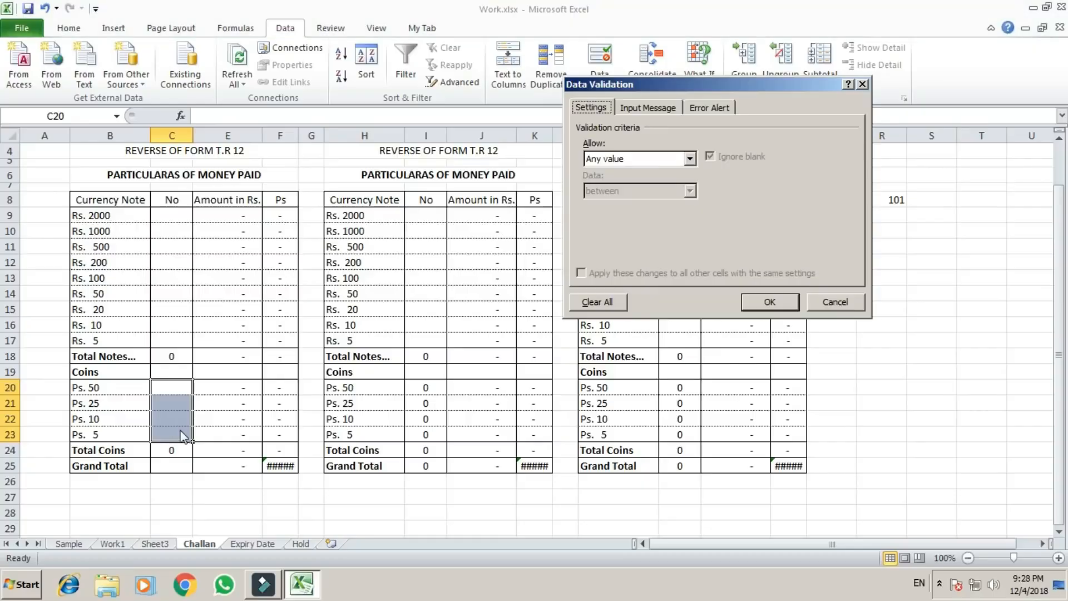
left_click(690, 158)
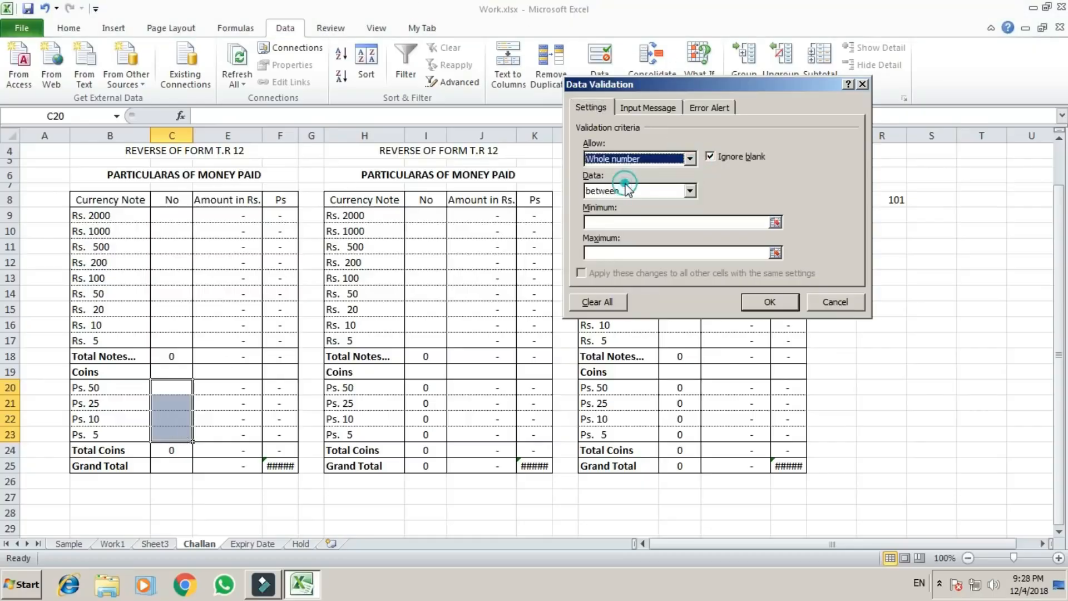
left_click(609, 224)
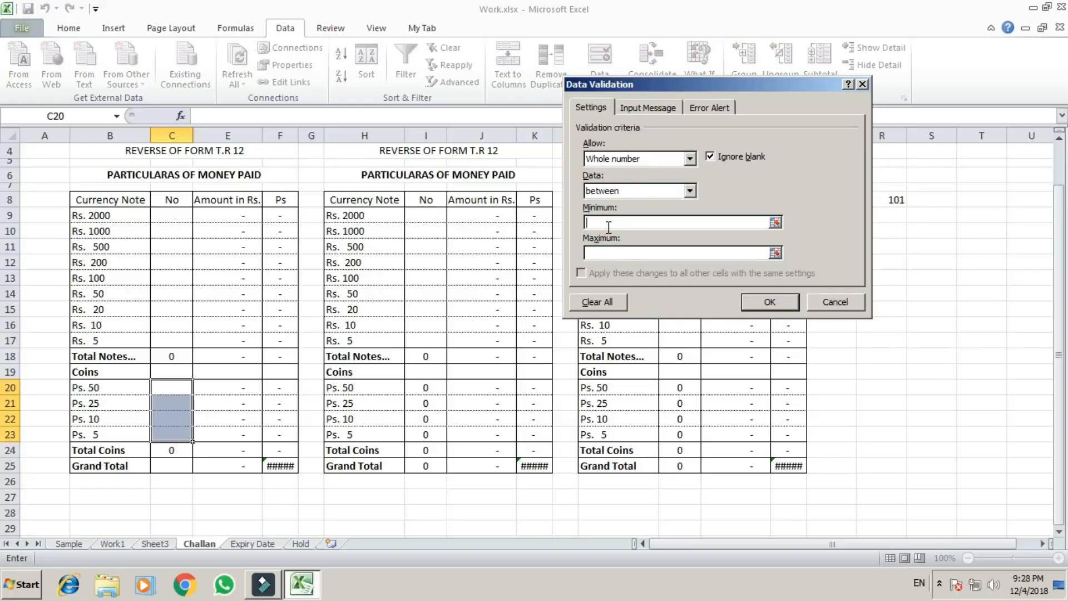
type("2")
left_click_drag(605, 224, 576, 222)
type("1")
left_click(602, 252)
type("100")
left_click(779, 302)
Test the coin validation by entering 75 in C20, 100 in C21 and 5 in C22.
left_click(172, 417)
left_click(172, 390)
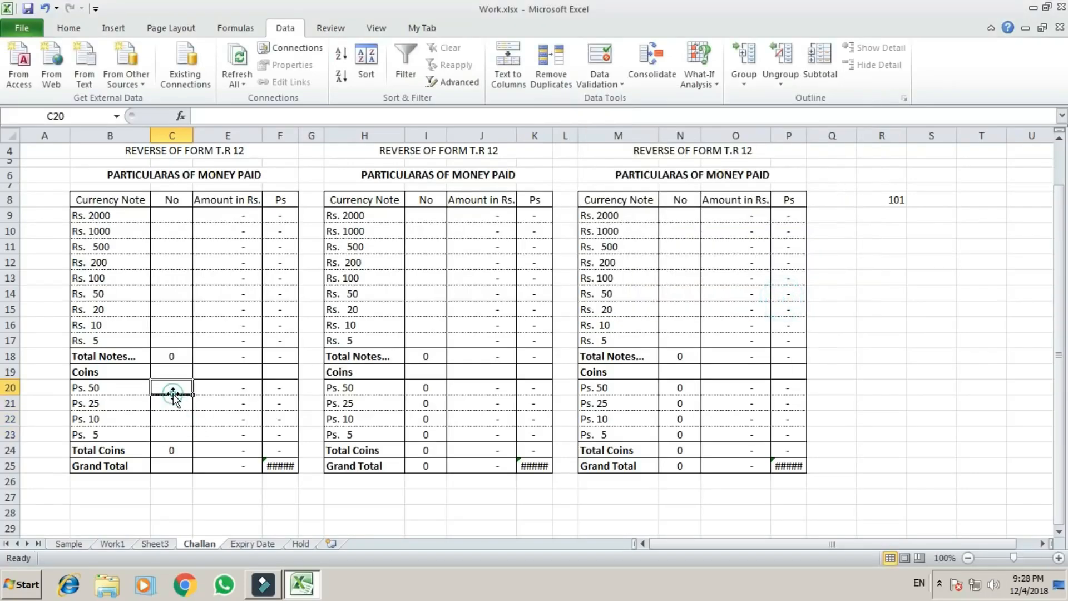
type("7")
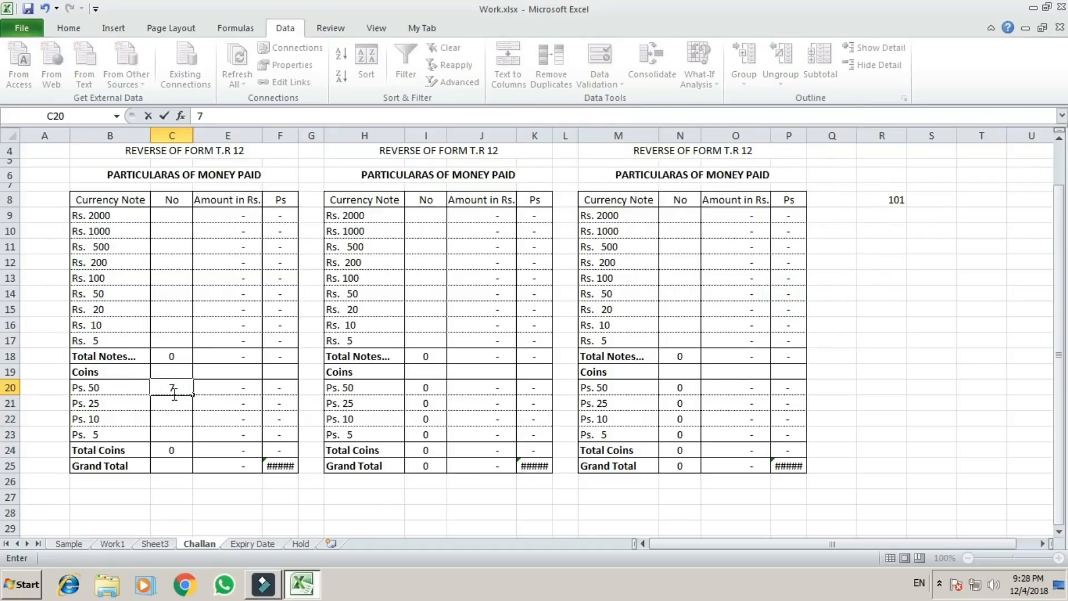
type("5")
key("Return")
left_click(173, 393)
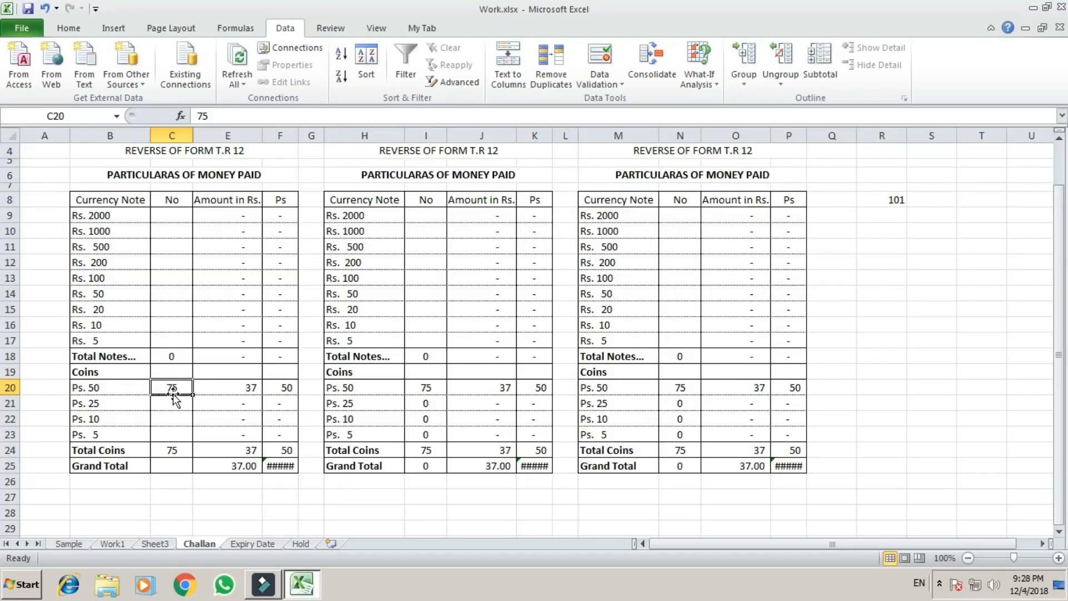
key("Return")
type("100")
key("Return")
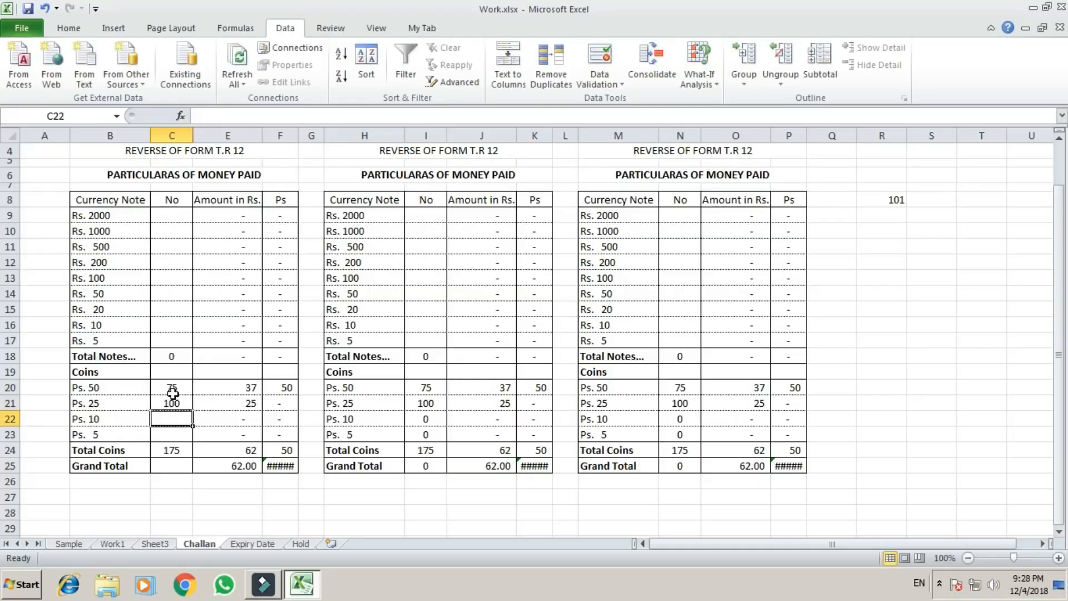
type("5")
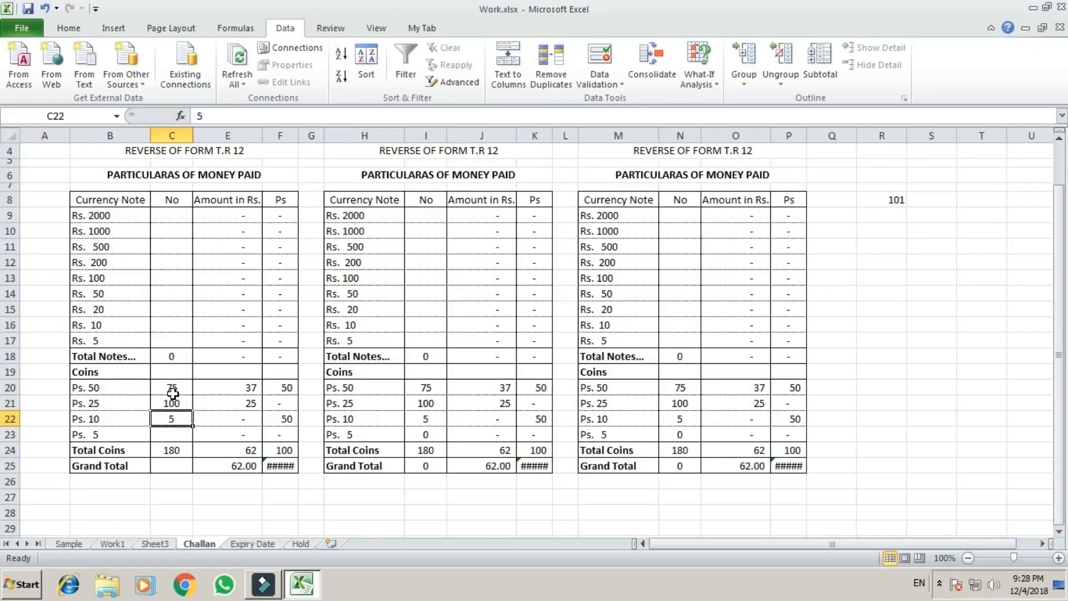
key("Return")
key("Up")
key("Up")
key("Up")
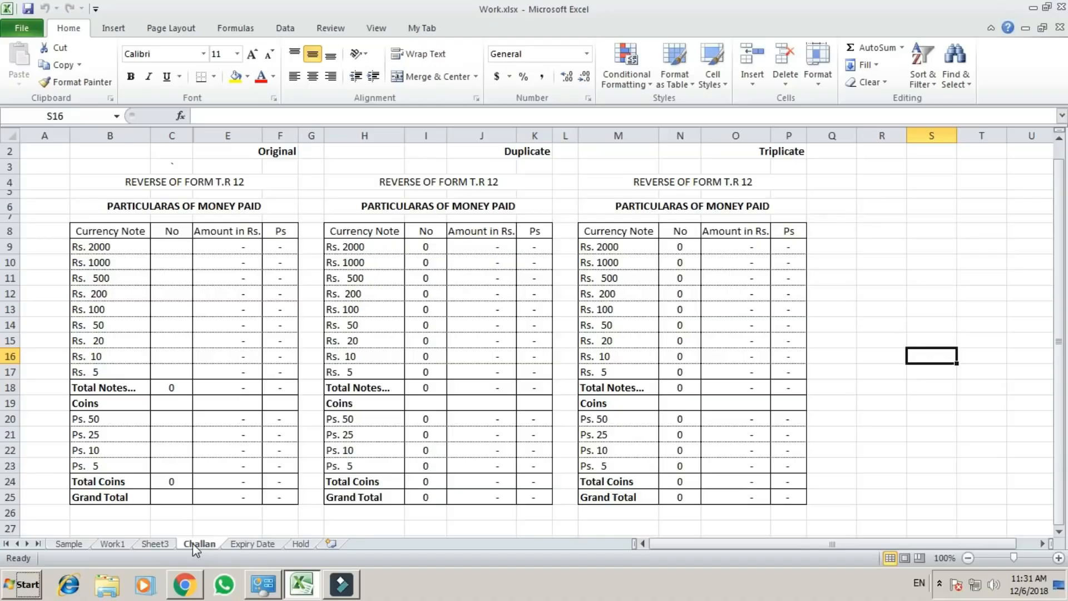
left_click(309, 194)
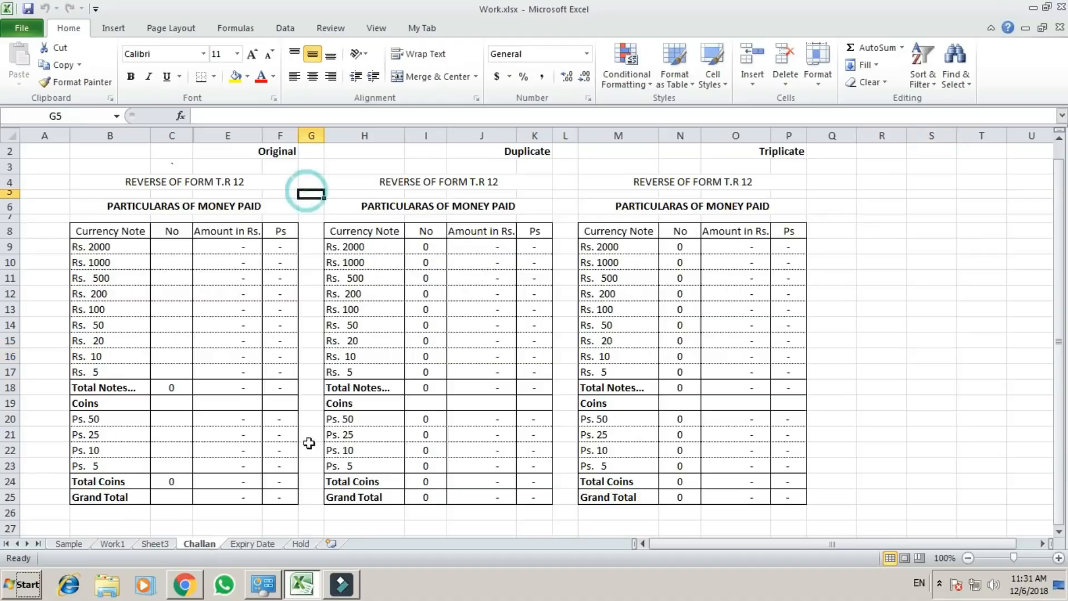
left_click(199, 542)
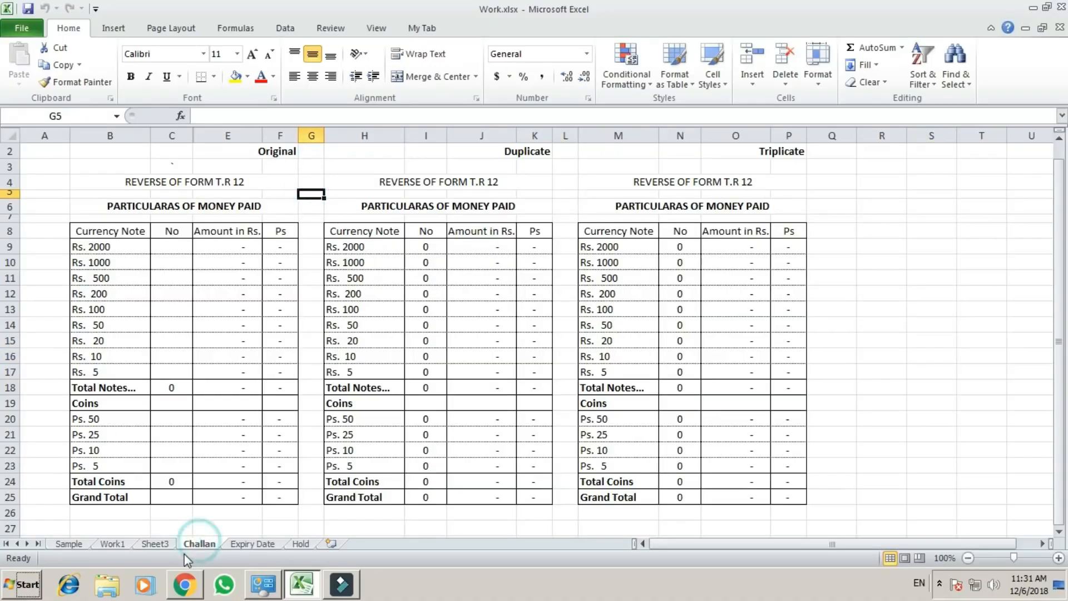
left_click(231, 417)
left_click(309, 210)
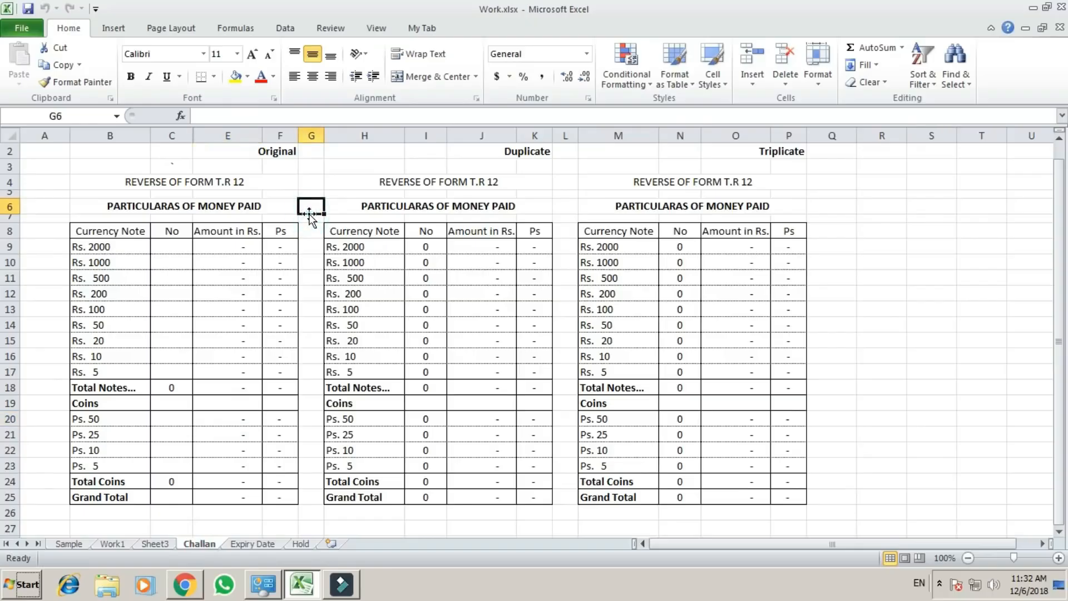
left_click(311, 179)
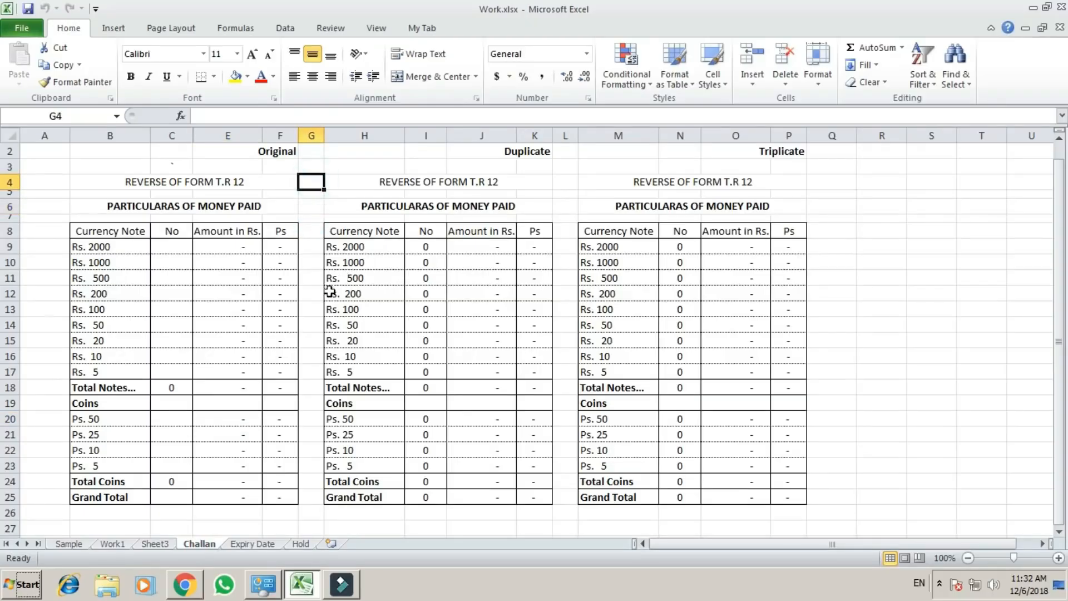
left_click(310, 306)
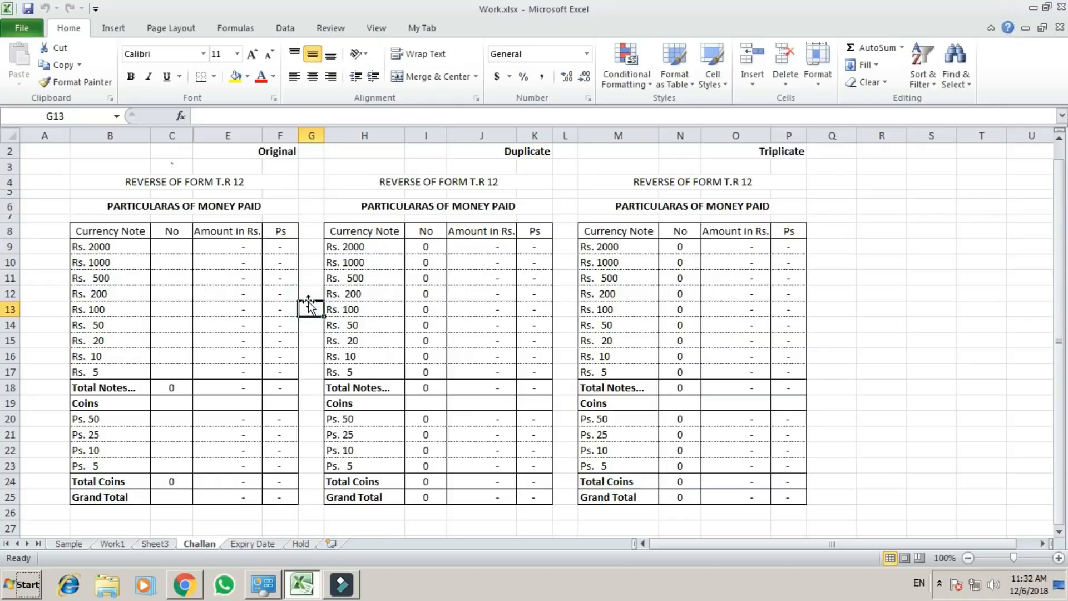
Protect the Challan sheet with a password, entering and confirming it and keeping the default permissions.
key("alt")
key("r")
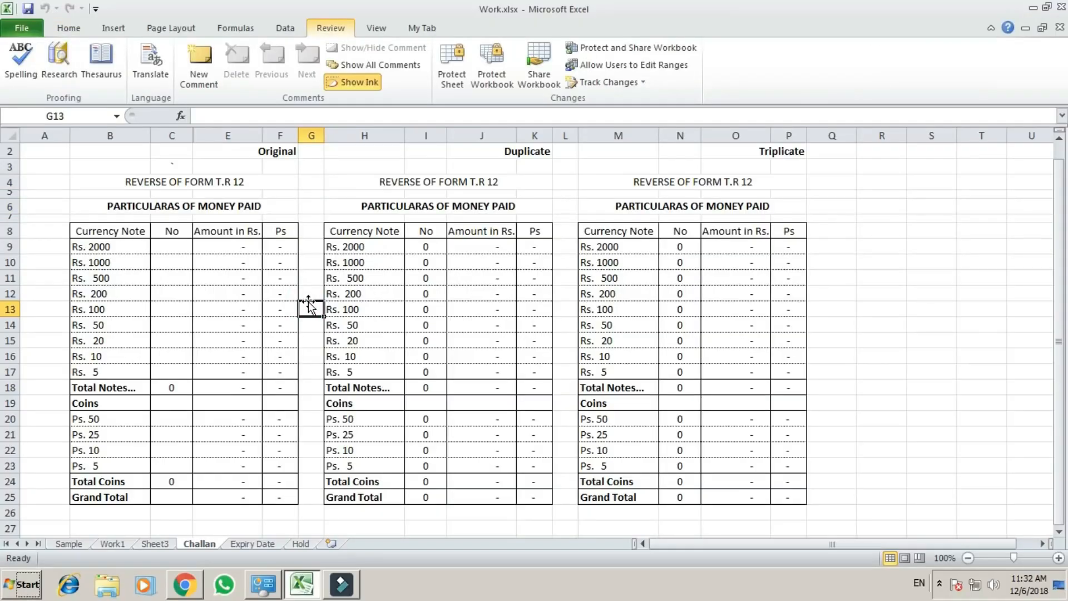
key("p")
key("s")
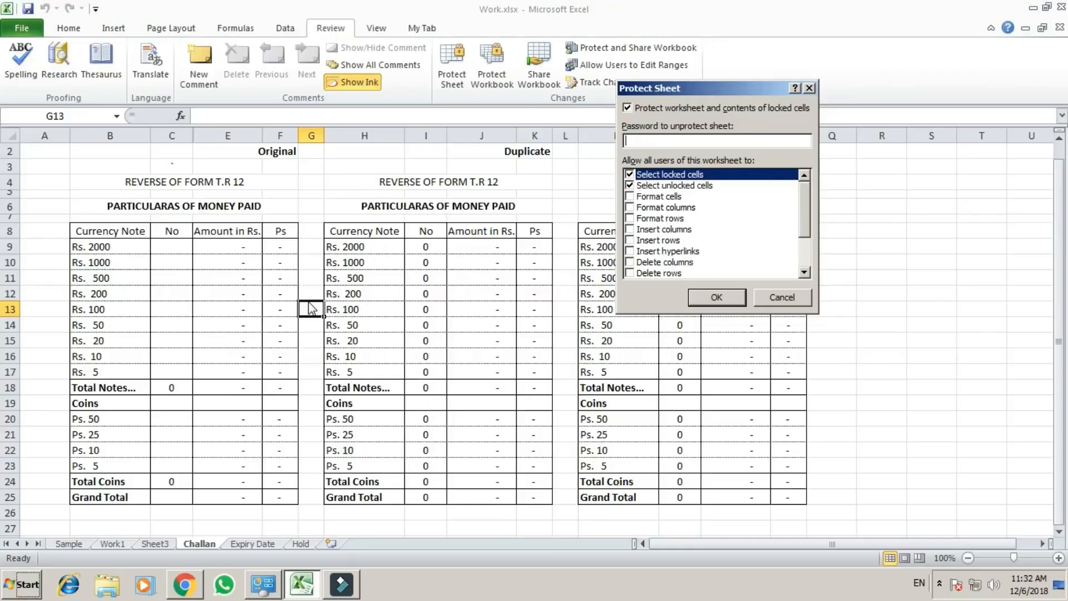
type("123")
left_click(720, 299)
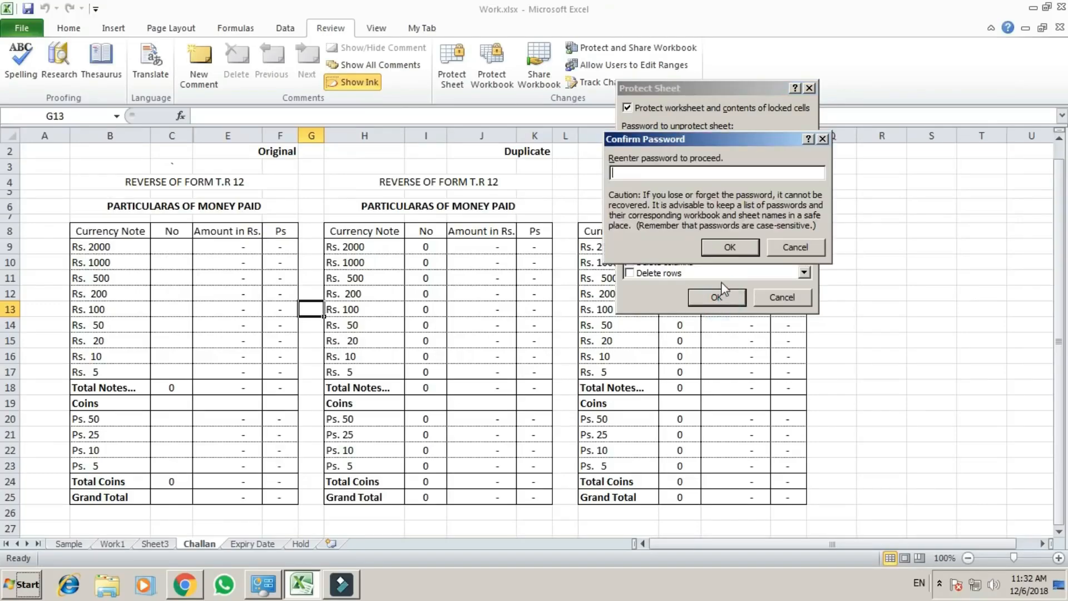
type("123")
key("Return")
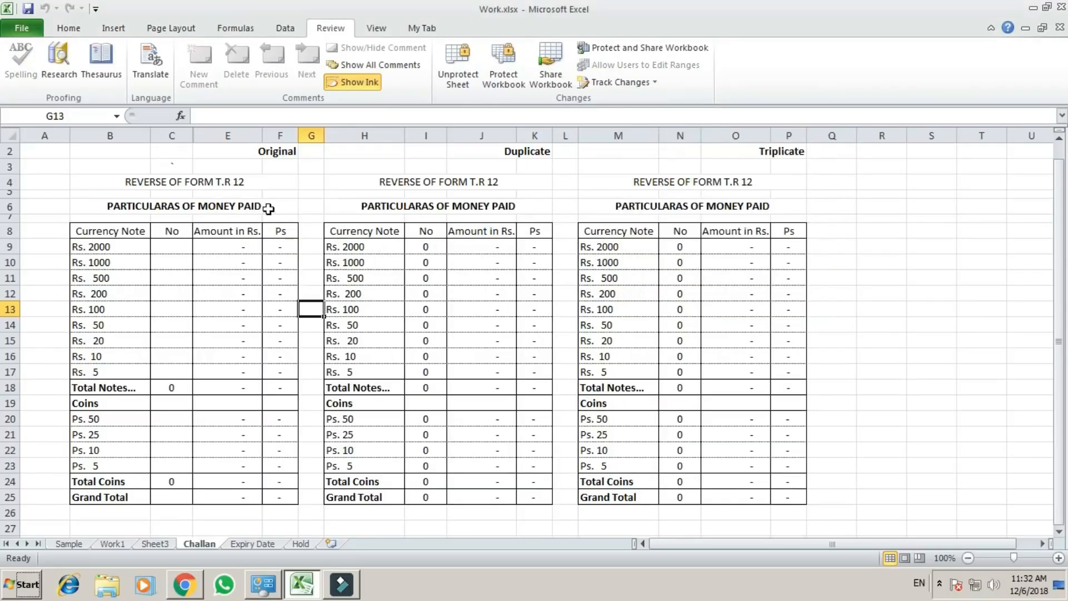
Try to delete the Rs. 2000 label in B9 of the Original table to test the sheet protection.
left_click(190, 245)
left_click(79, 229)
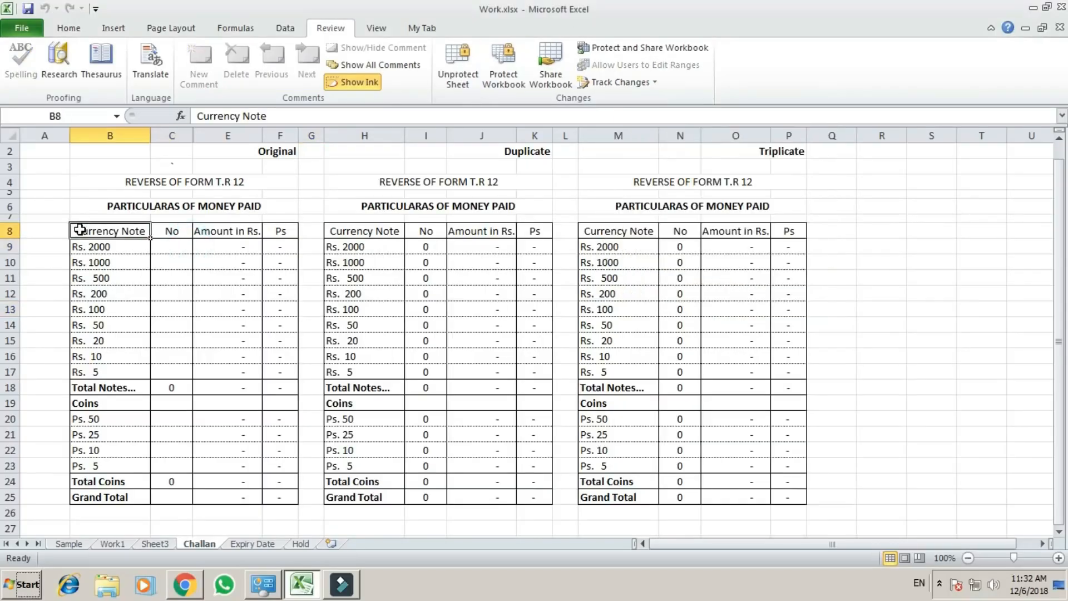
key("Down")
key("Delete")
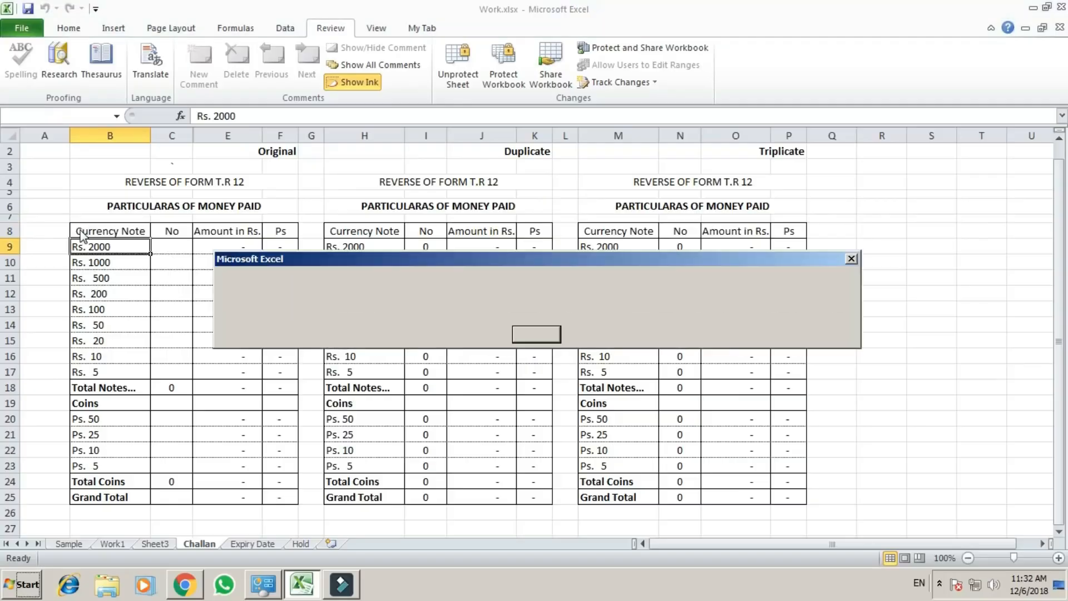
key("Return")
key("Delete")
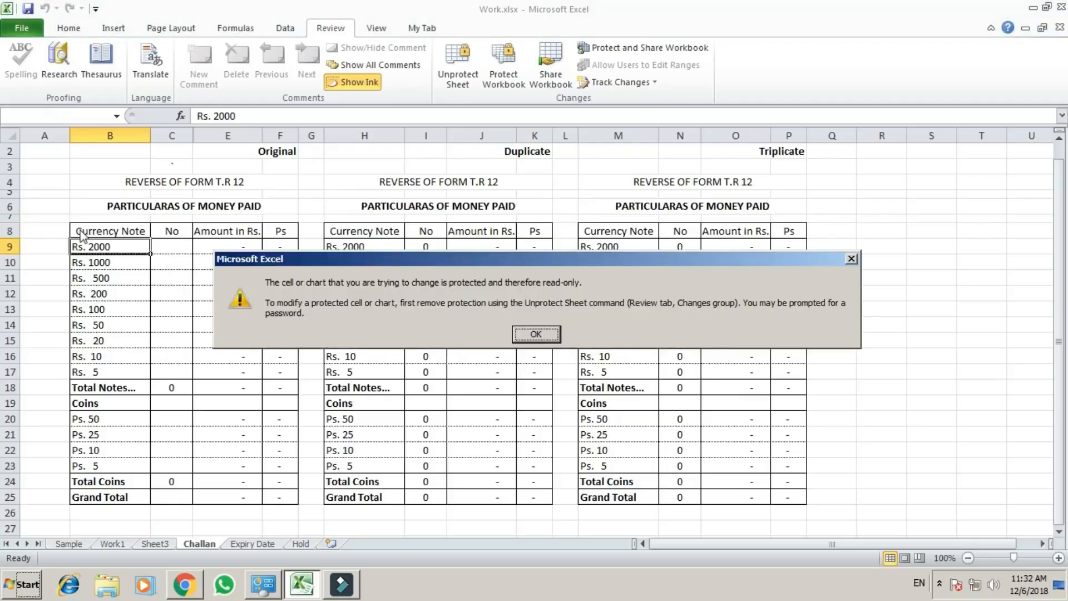
key("Return")
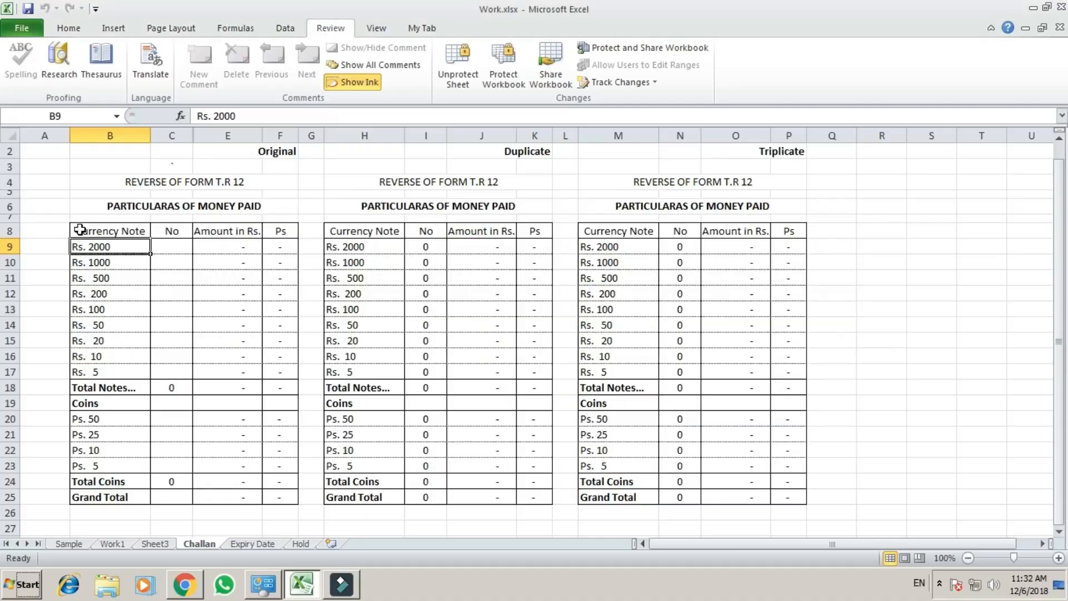
Look across the row 9 cells of the Original and Duplicate tables on the protected sheet.
key("Right")
key("Right")
key("Right")
key("Right")
key("Right")
key("Right")
key("Right")
key("Right")
key("Right")
key("Right")
key("Right")
key("Right")
key("Right")
key("Right")
key("Right")
key("Right")
key("Right")
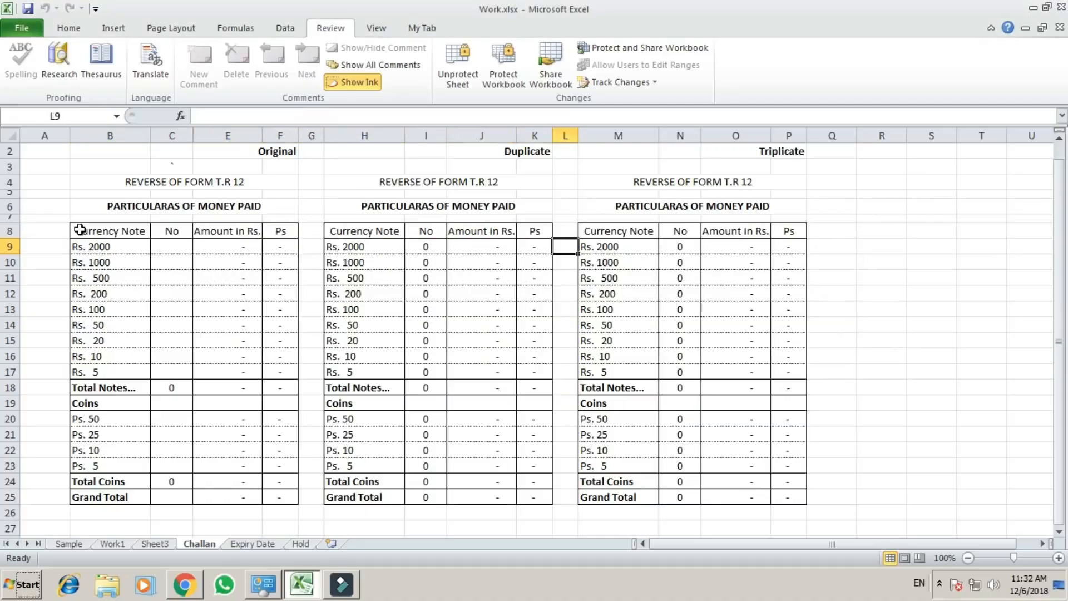
key("Left")
key("Left")
key("Left")
key("Left")
key("Left")
key("Left")
key("Left")
Examine whether the protected sheet still shows the Original table's amount formulas in E9 and E13.
key("Left")
key("Left")
key("Left")
key("Left")
key("Left")
key("Left")
key("Left")
key("Left")
key("Left")
key("Left")
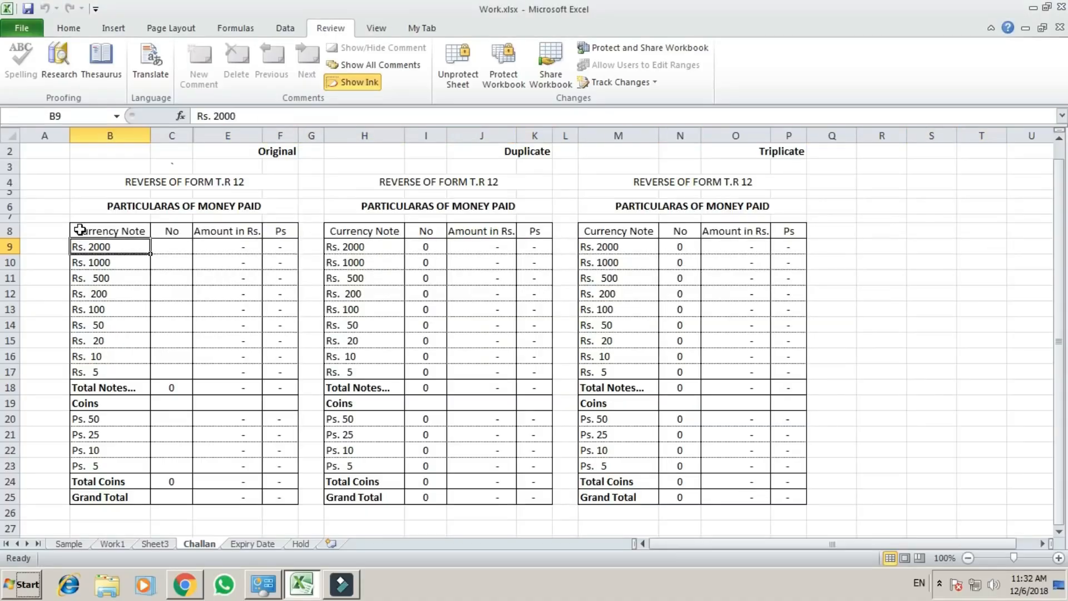
key("Right")
key("Right")
key("Right")
key("Left")
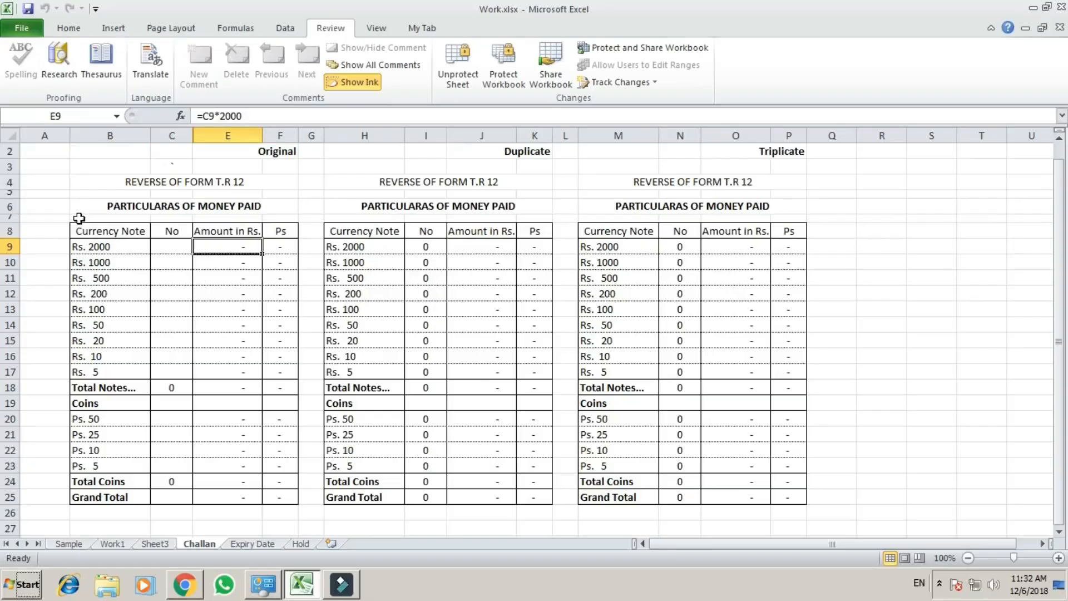
left_click(220, 311)
left_click(233, 247)
left_click(231, 309)
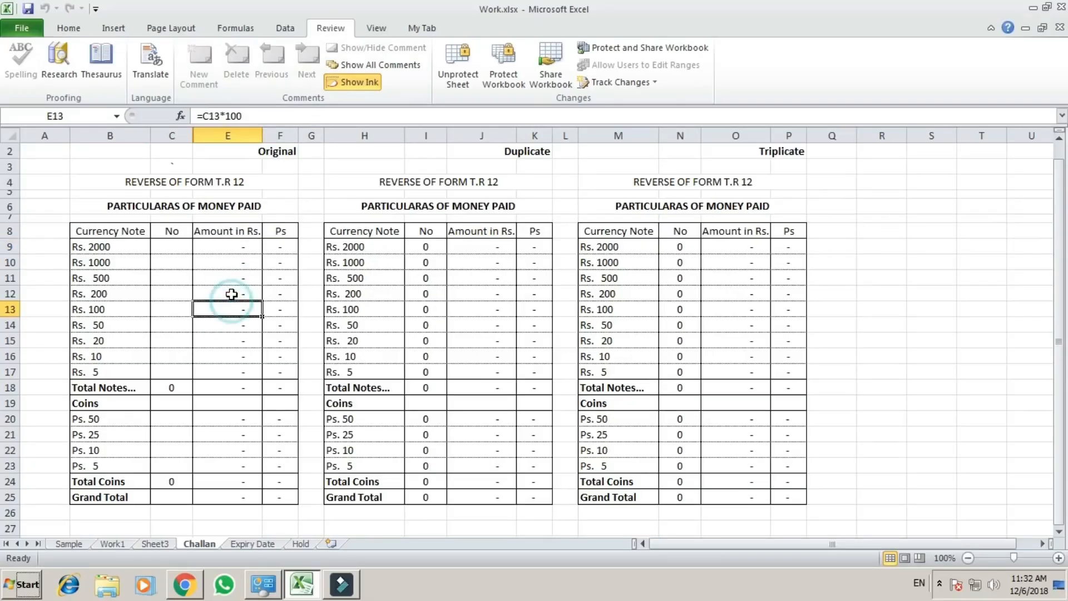
left_click(239, 247)
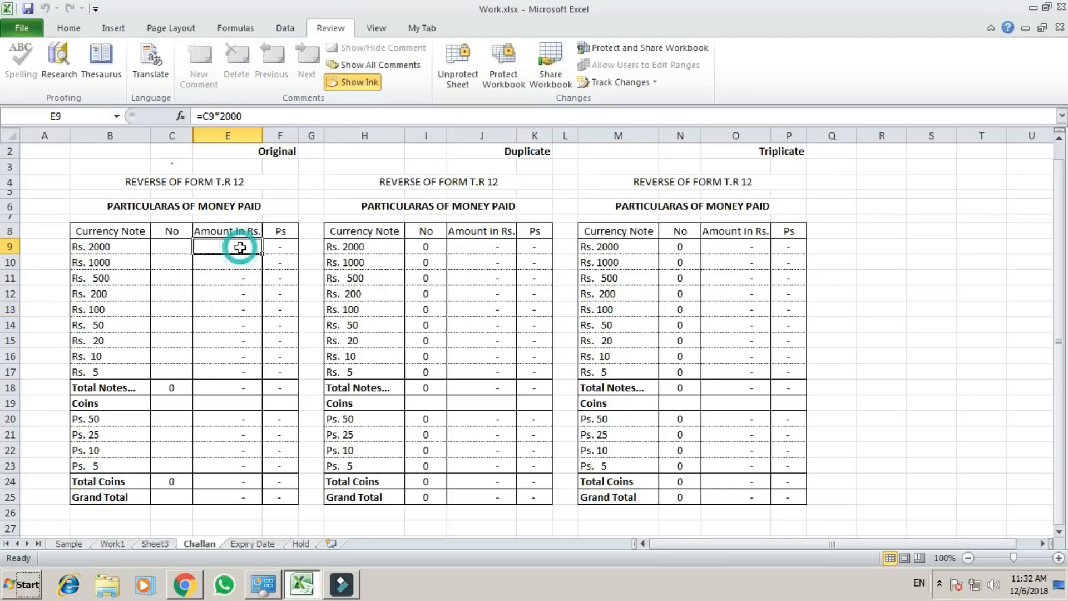
left_click(245, 308)
left_click(235, 253)
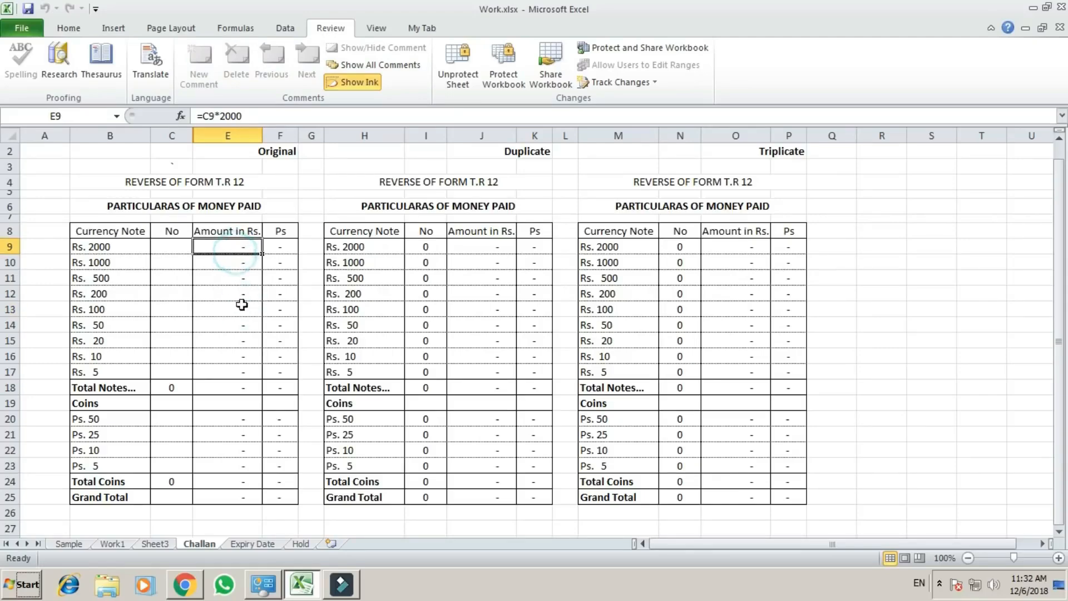
left_click(250, 305)
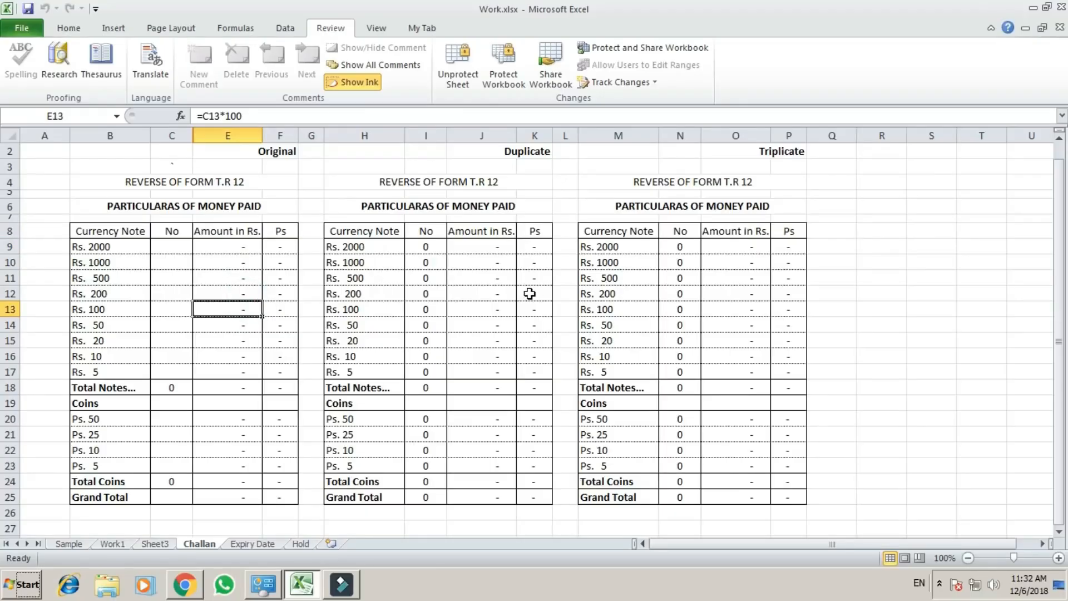
Unprotect the Challan sheet by entering the sheet password.
key("p")
key("s")
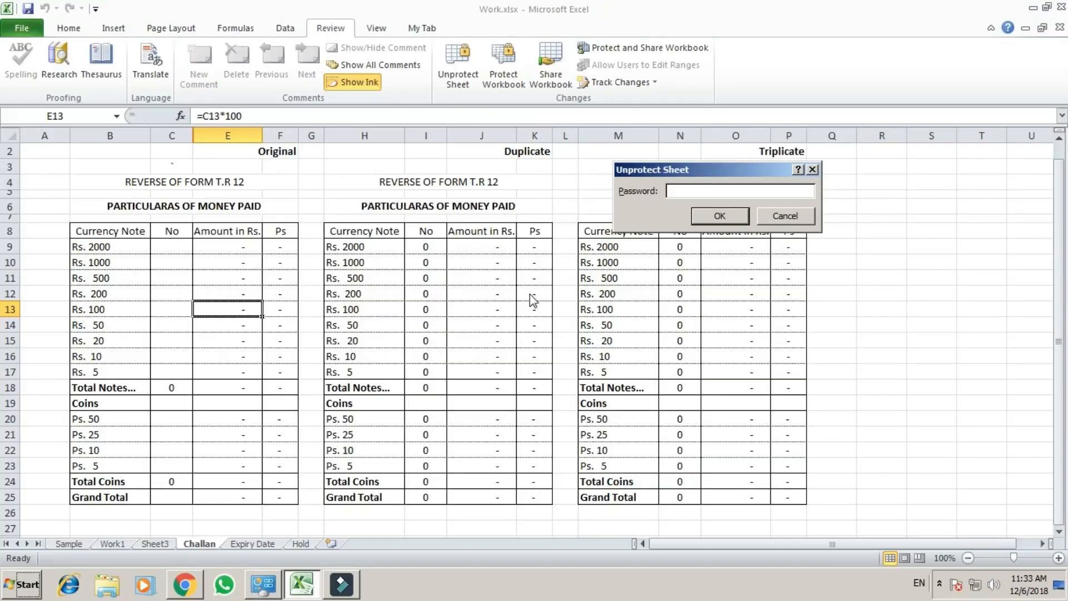
type("***")
key("Return")
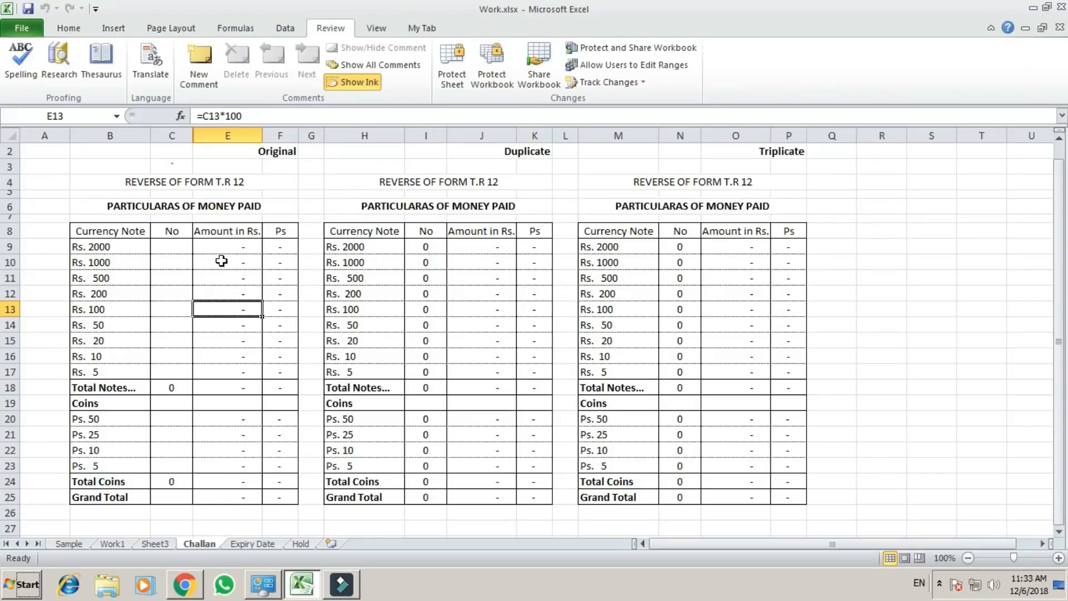
Turn on the Hidden protection setting for all cells of the Challan sheet, keeping them Locked.
left_click(240, 248)
left_click(238, 277)
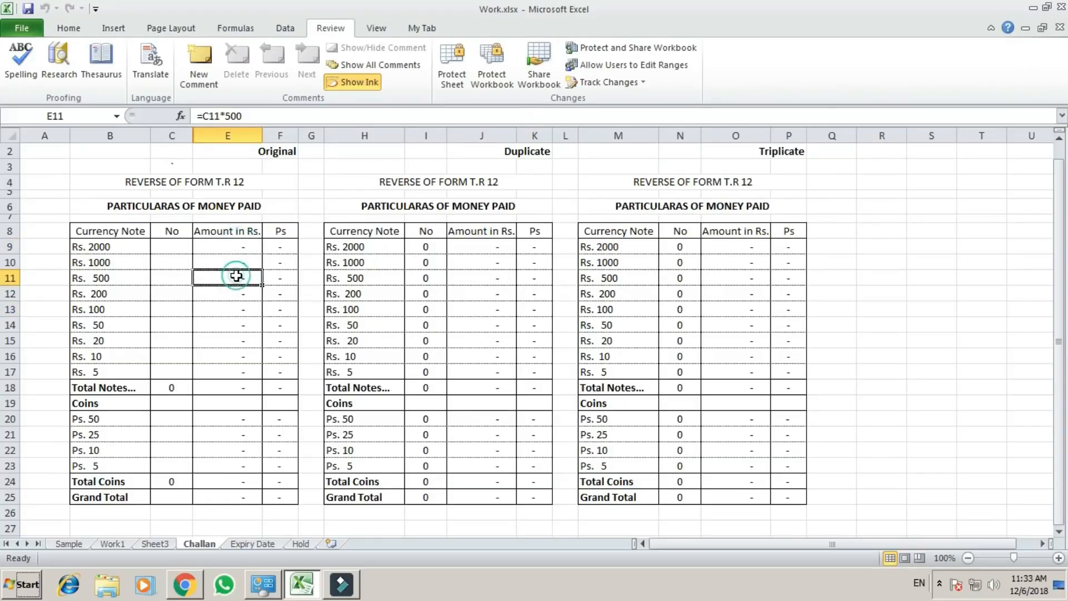
left_click(237, 250)
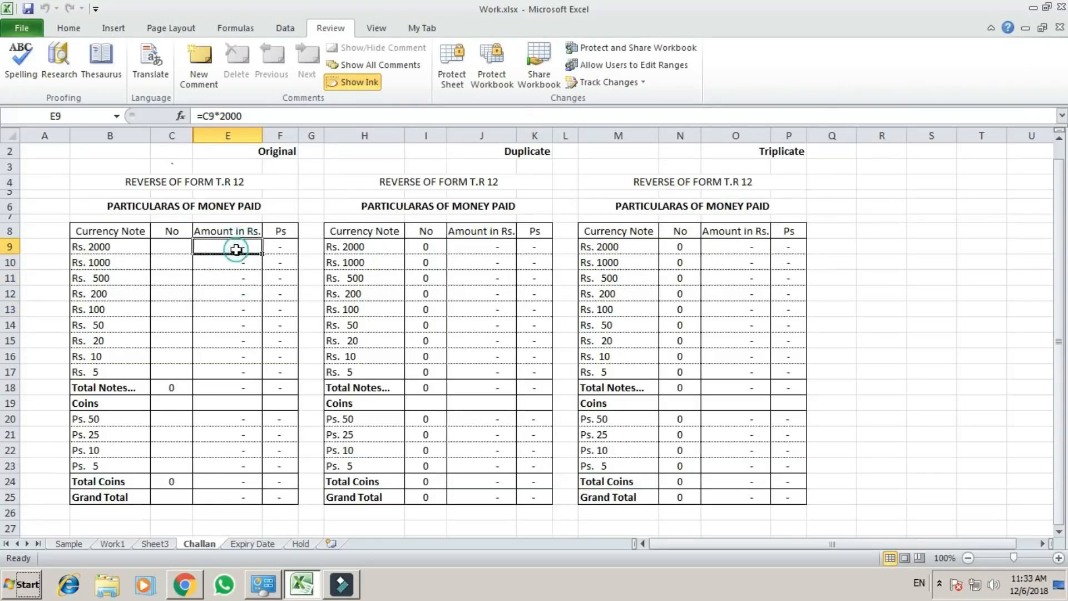
left_click(237, 287)
left_click(238, 246)
left_click(878, 243)
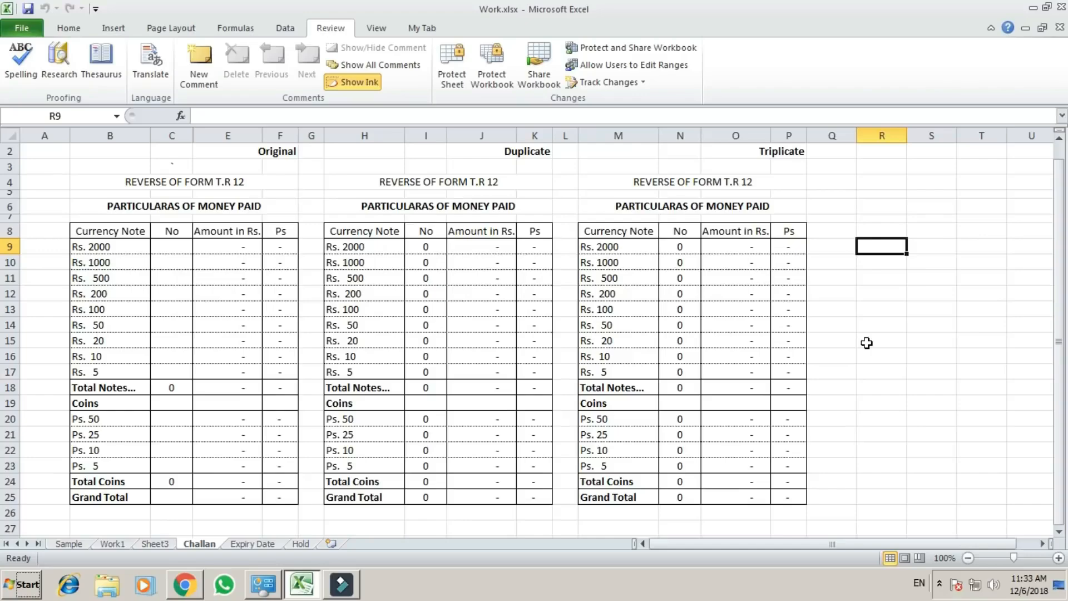
key("ctrl+a")
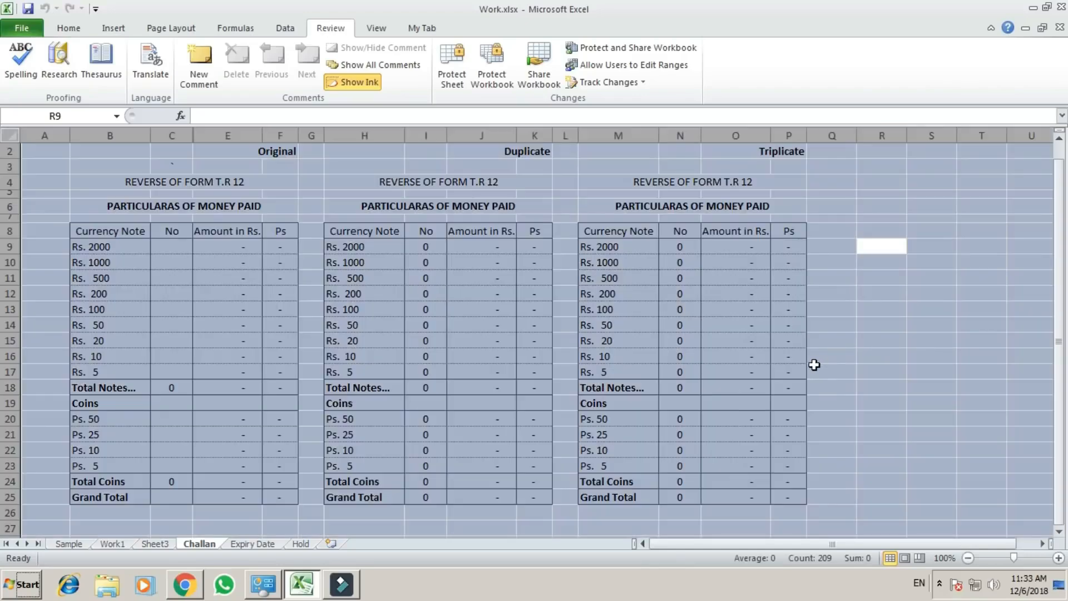
key("ctrl+1")
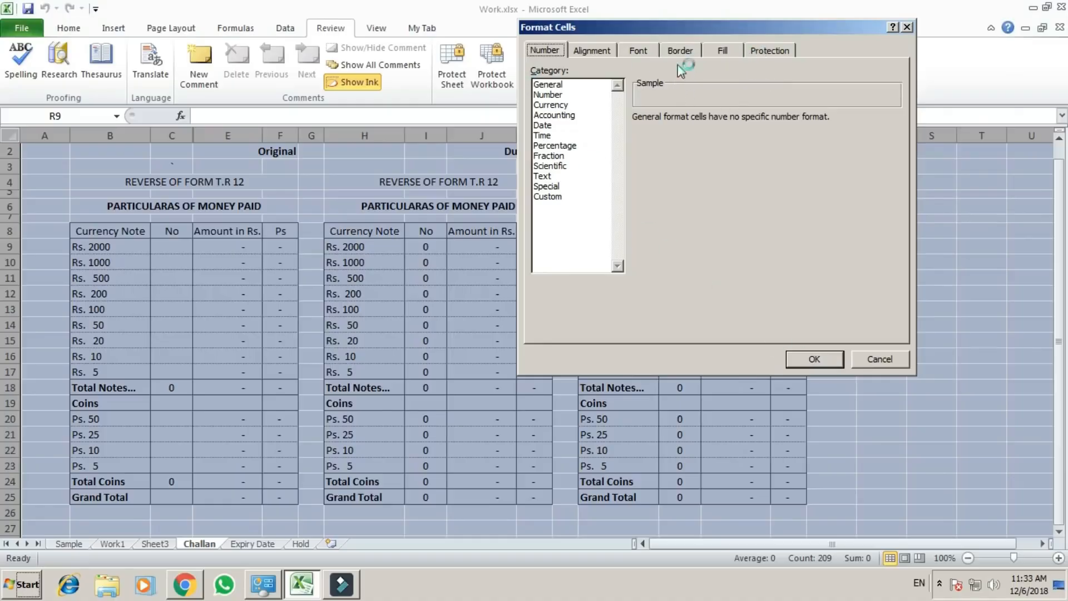
left_click(770, 50)
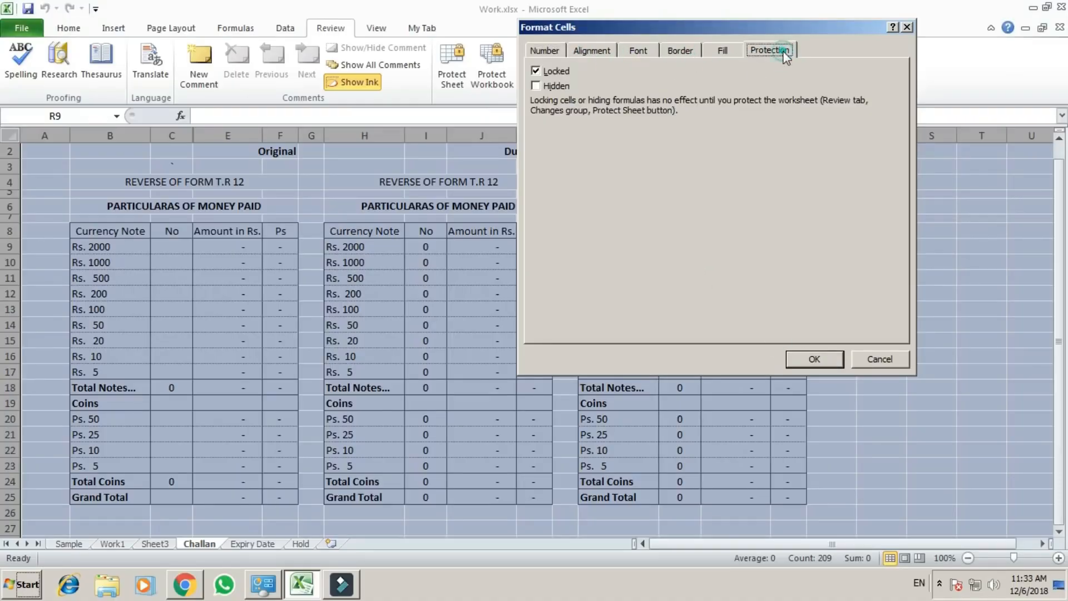
left_click(536, 86)
left_click(815, 356)
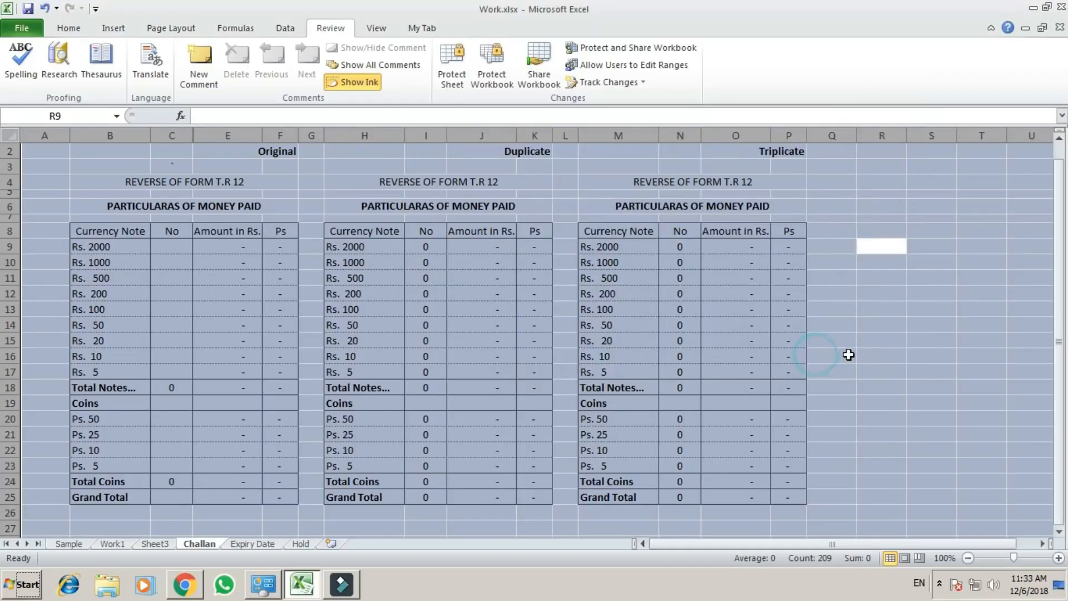
left_click(864, 354)
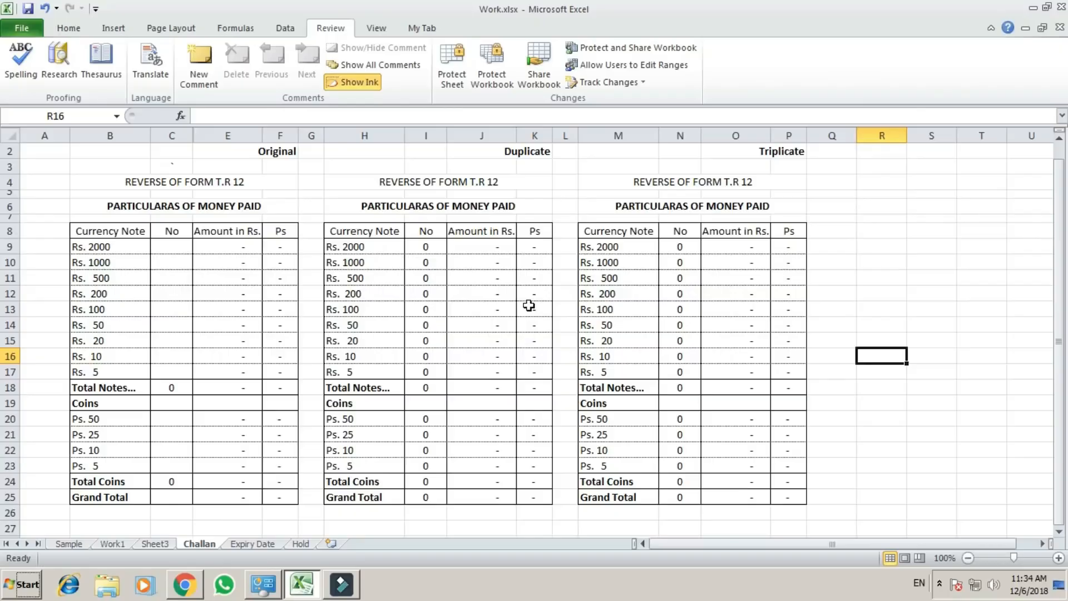
Protect the Challan sheet so the hidden-formula setting takes effect, entering and confirming the sheet password.
key("alt+r")
key("p")
key("s")
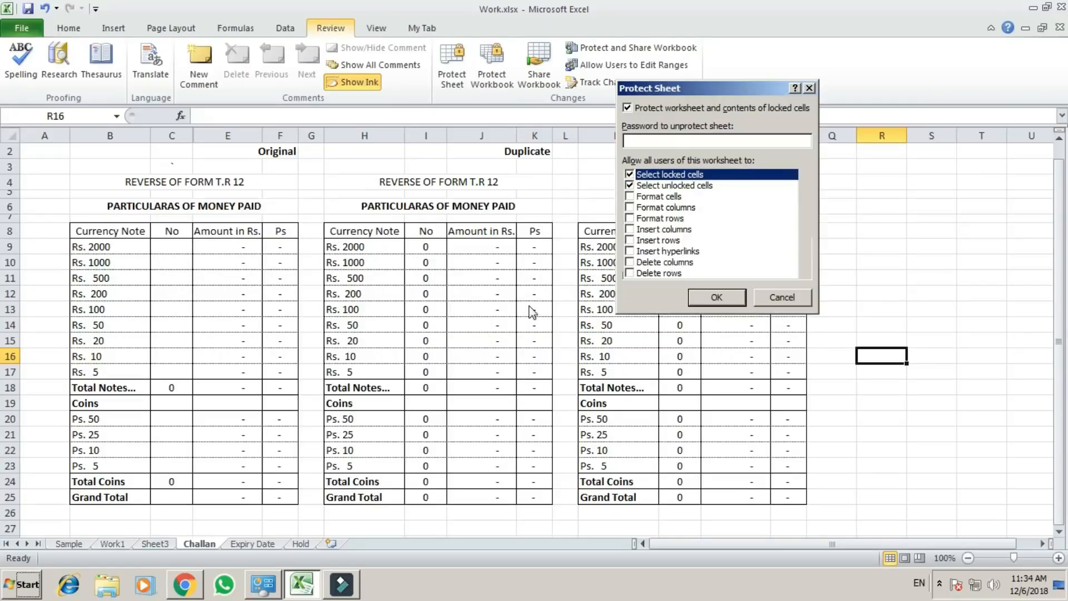
type("123")
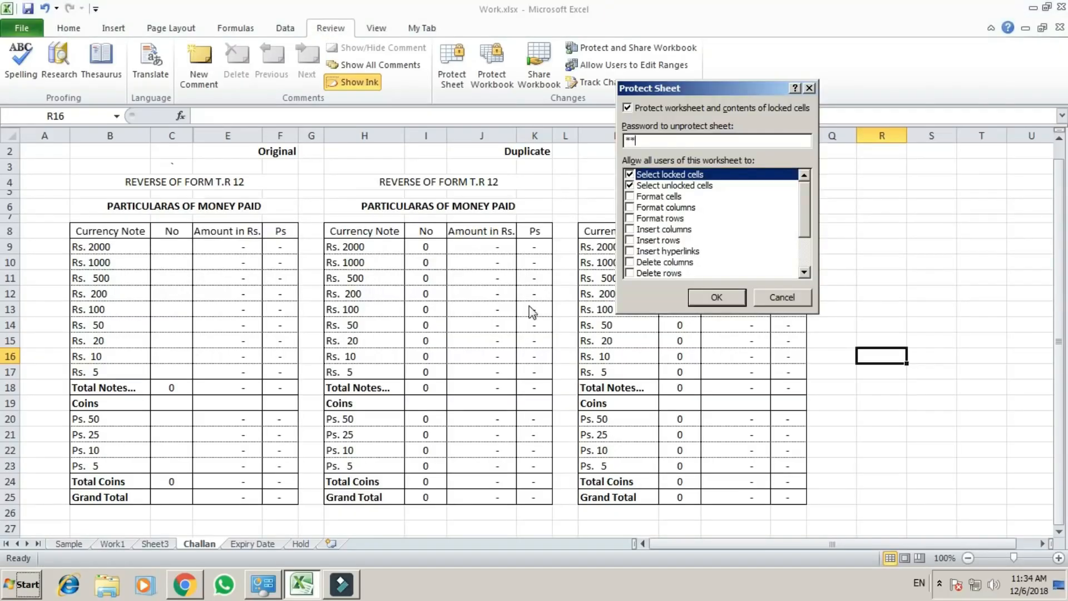
key("Return")
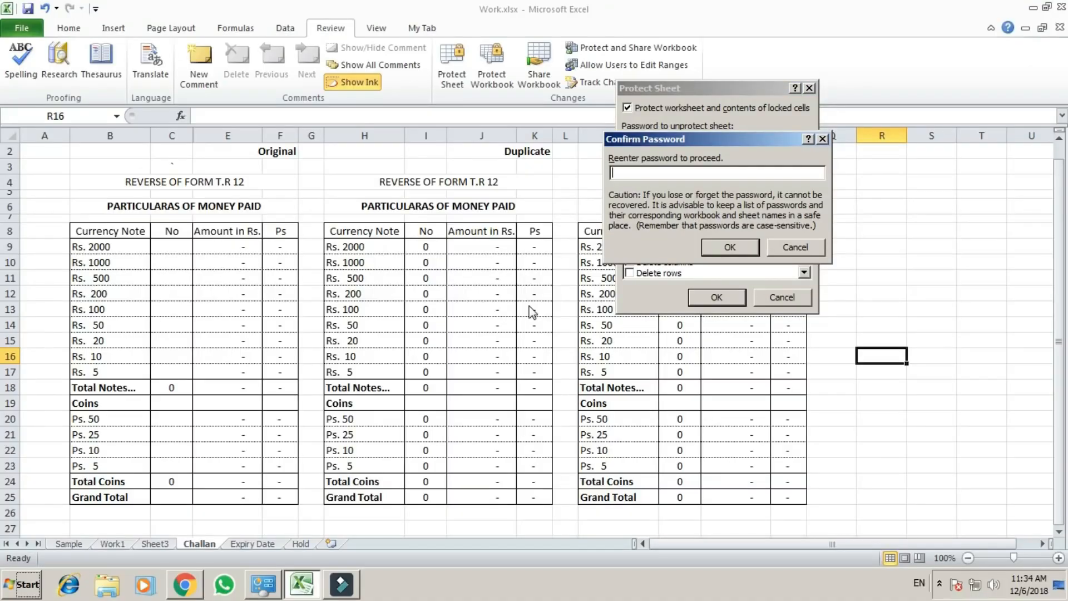
type("123")
key("Return")
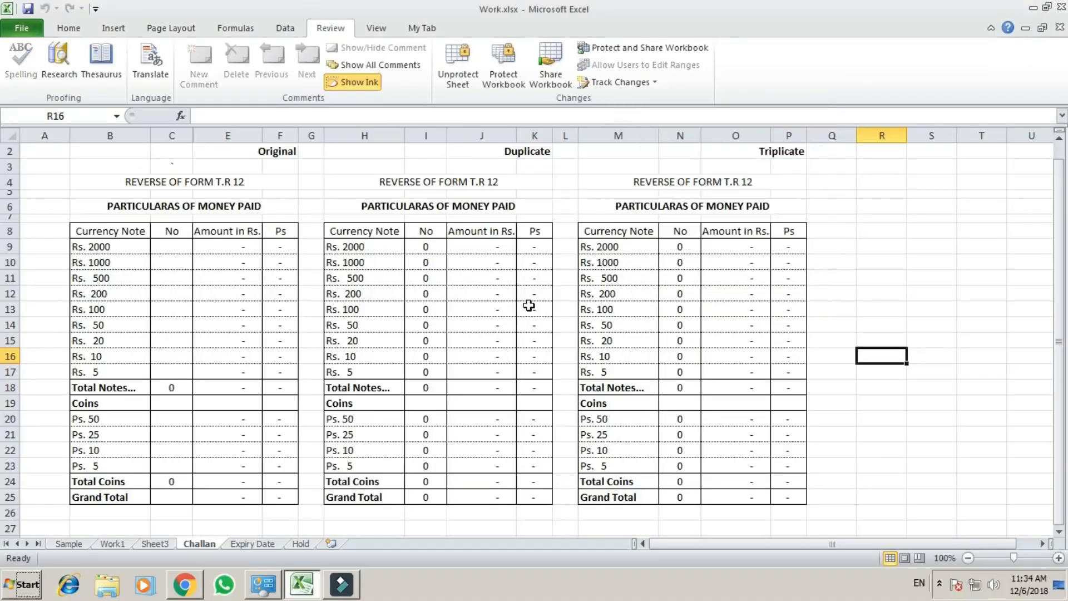
Check whether the amount formula in E9 of the Original table is hidden on the protected sheet.
left_click(56, 194)
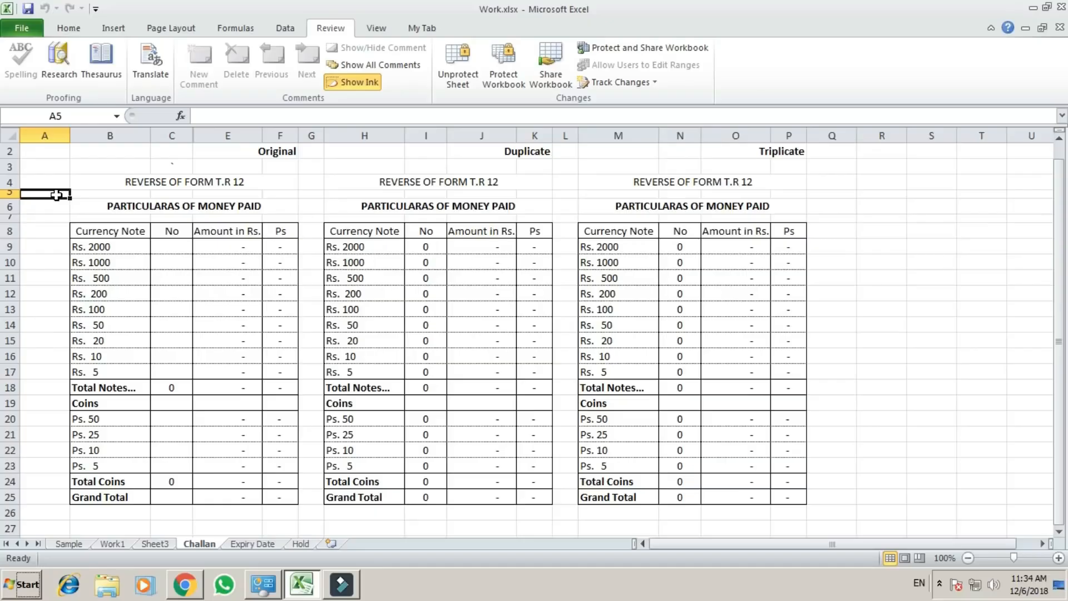
double_click(55, 195)
key("Return")
key("Right")
key("Right")
key("Right")
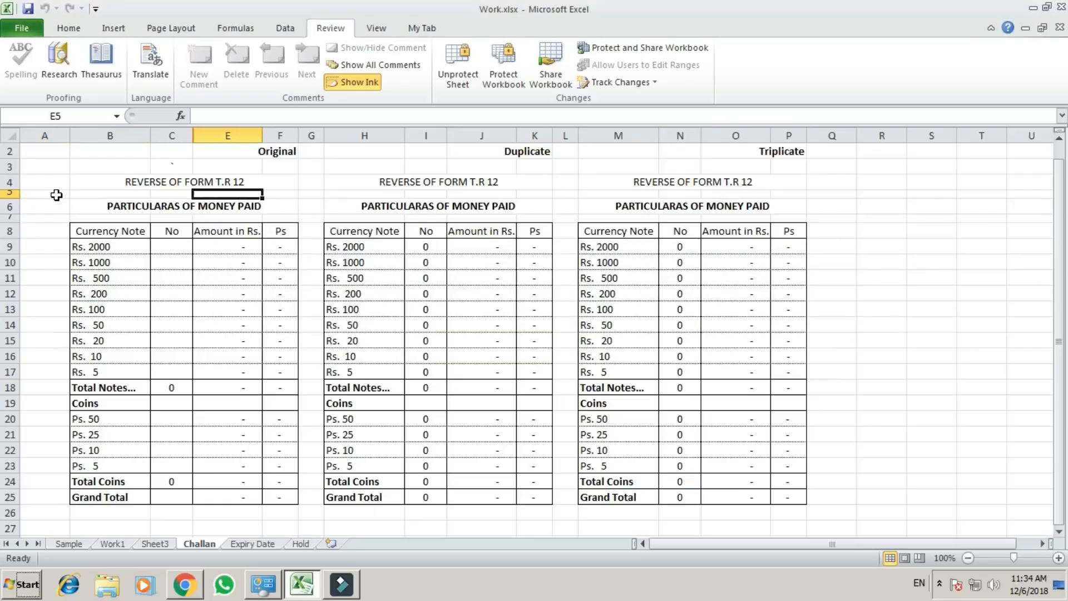
key("Right")
key("Down")
key("Down")
key("Down")
key("Down")
key("Left")
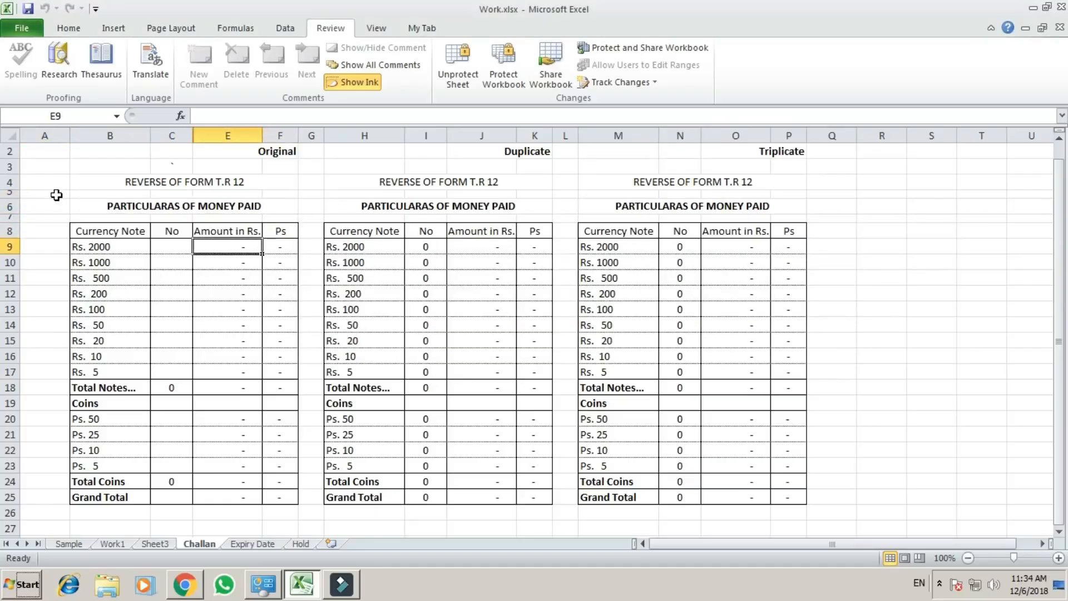
Check across the Original and Duplicate amount columns whether the formulas are hidden on the protected sheet.
left_click(229, 283)
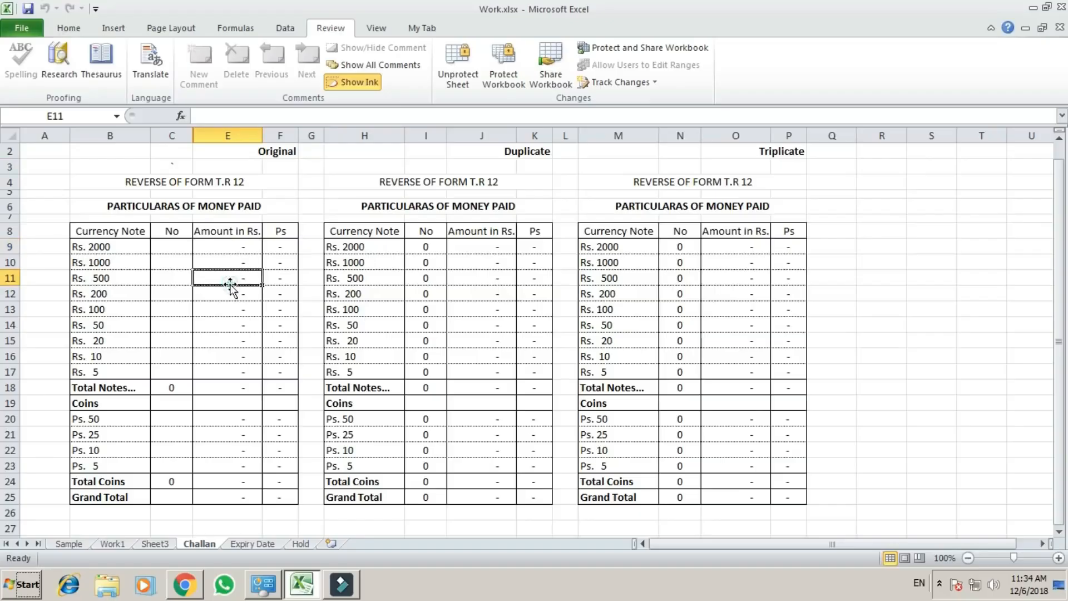
left_click(234, 246)
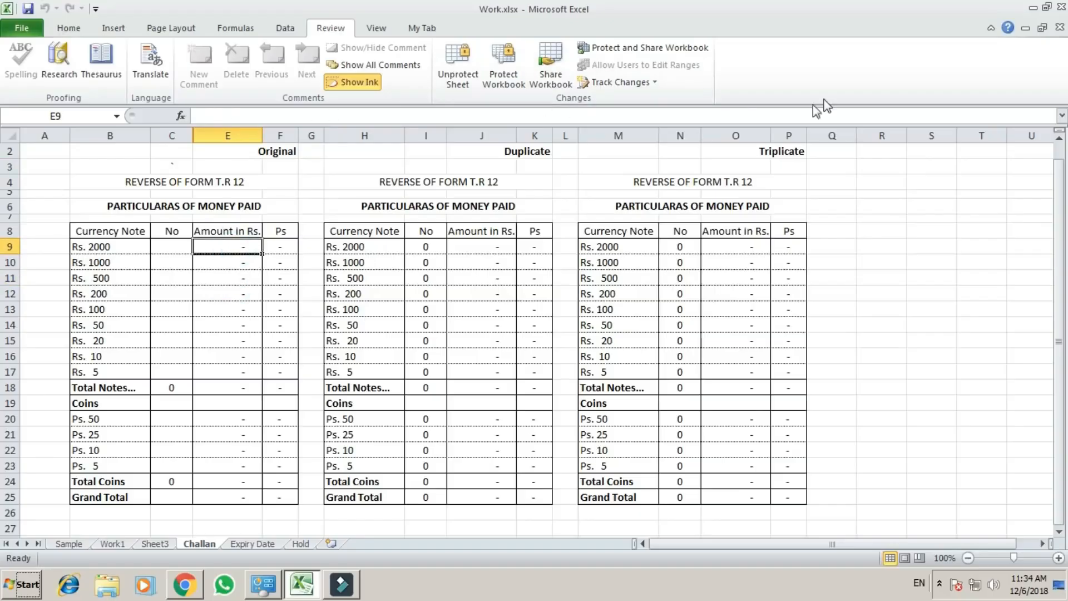
left_click(210, 289)
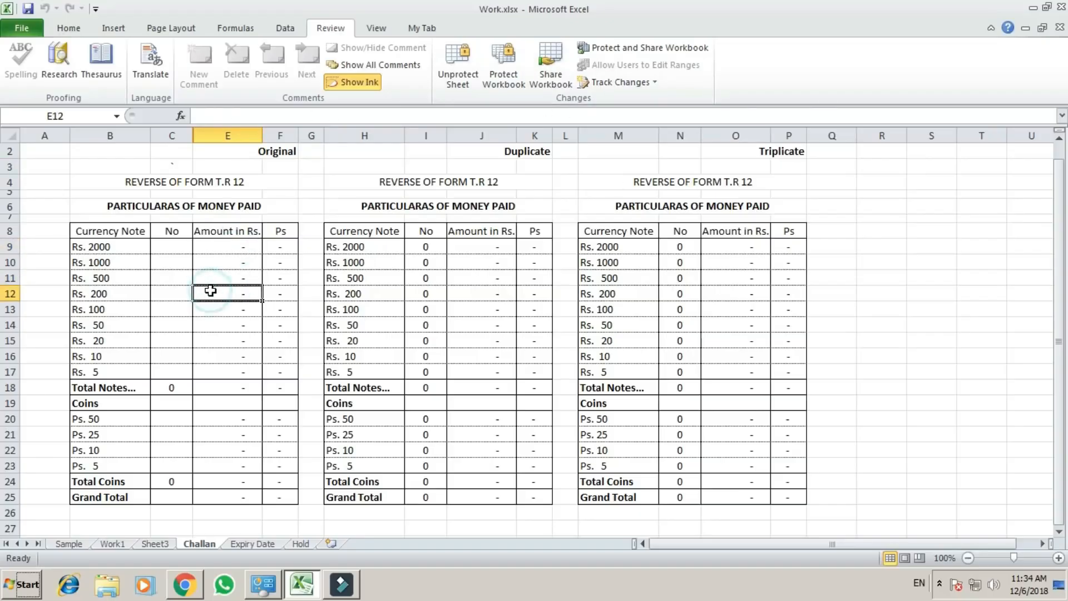
left_click(243, 369)
left_click(498, 325)
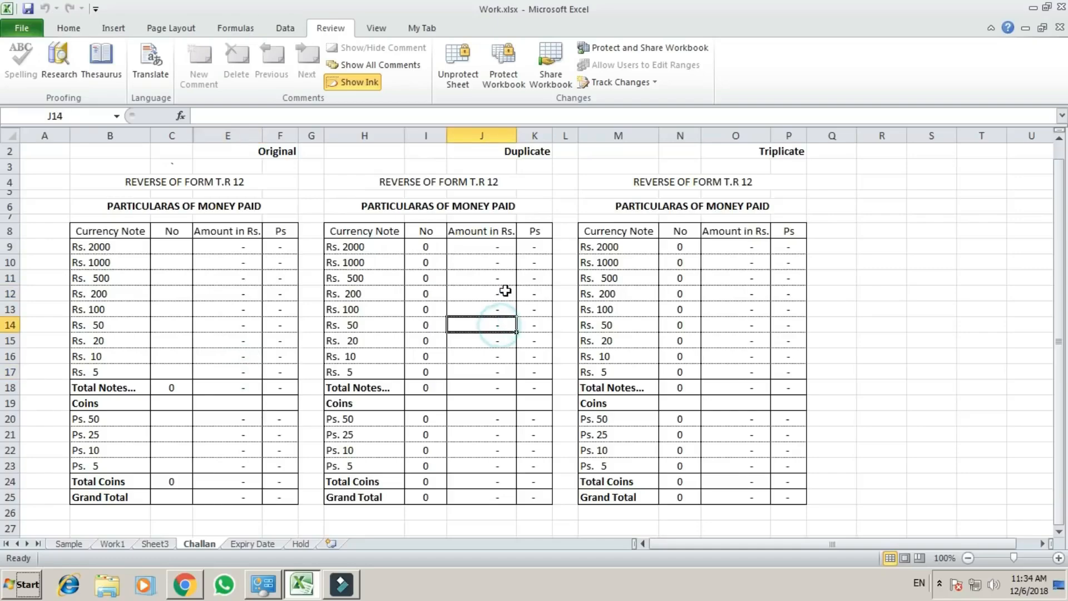
left_click(504, 290)
left_click(496, 260)
left_click(495, 246)
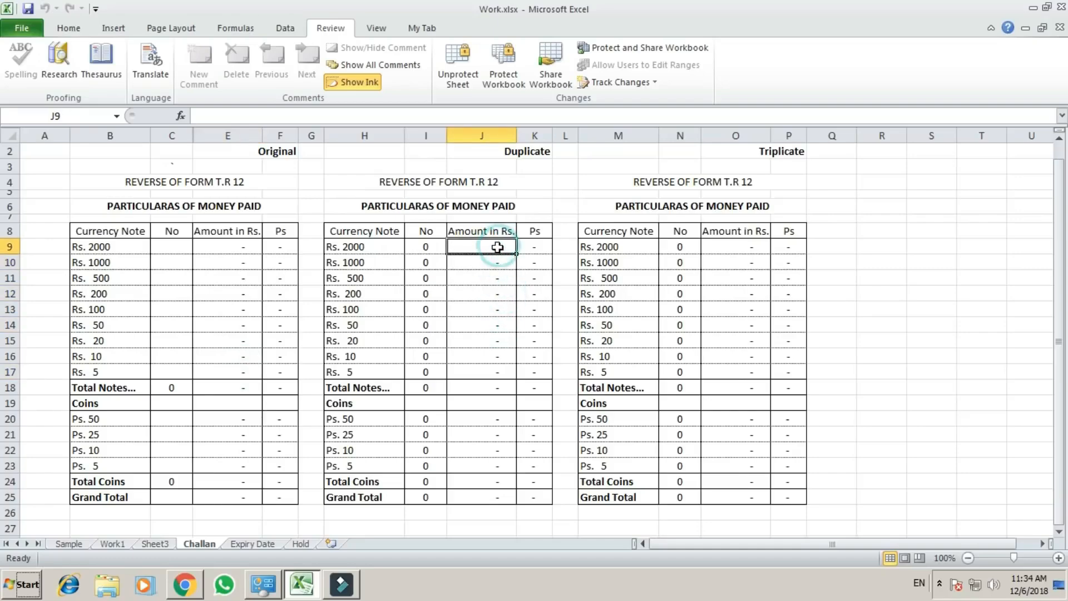
left_click(492, 329)
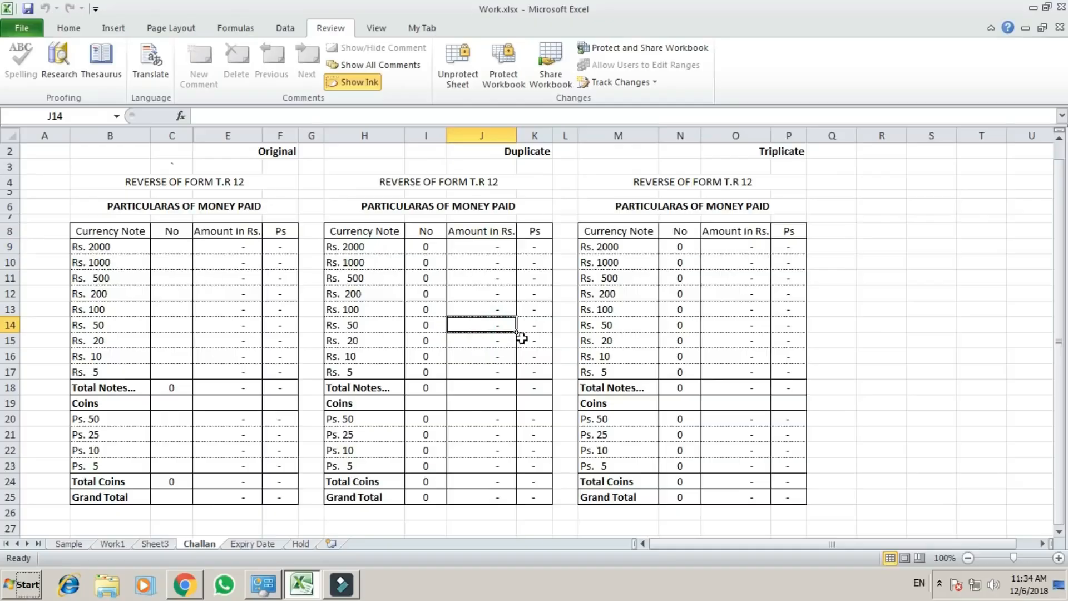
left_click(244, 334)
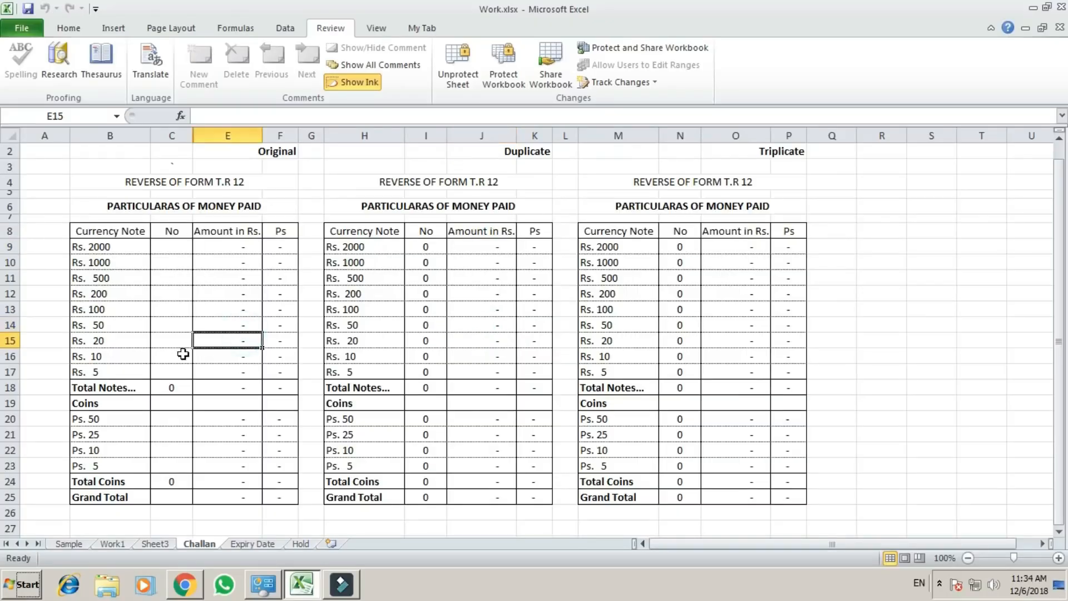
left_click_drag(241, 288, 252, 371)
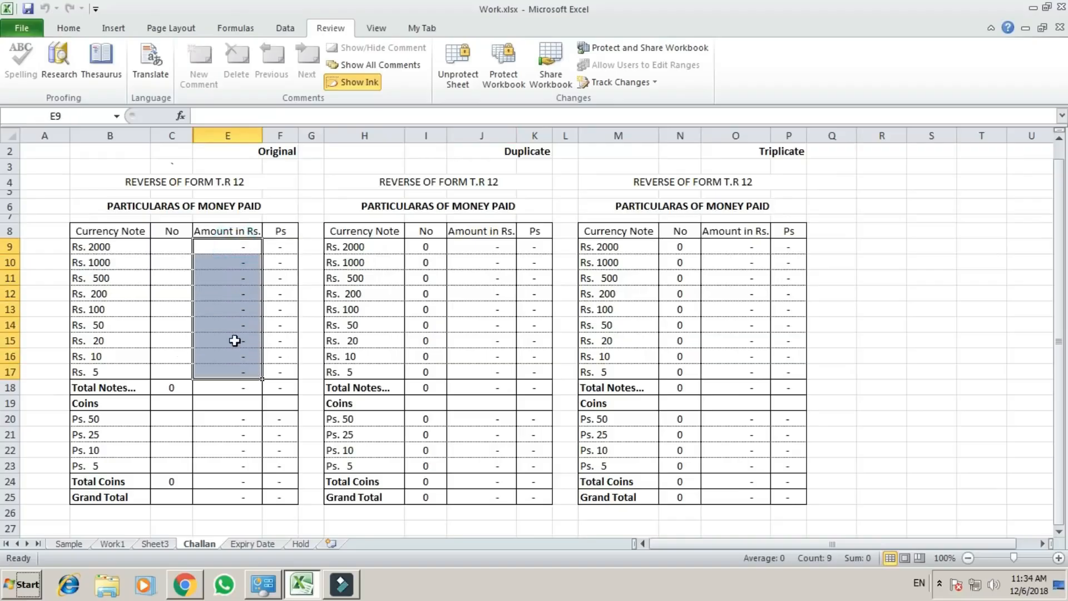
left_click(241, 249)
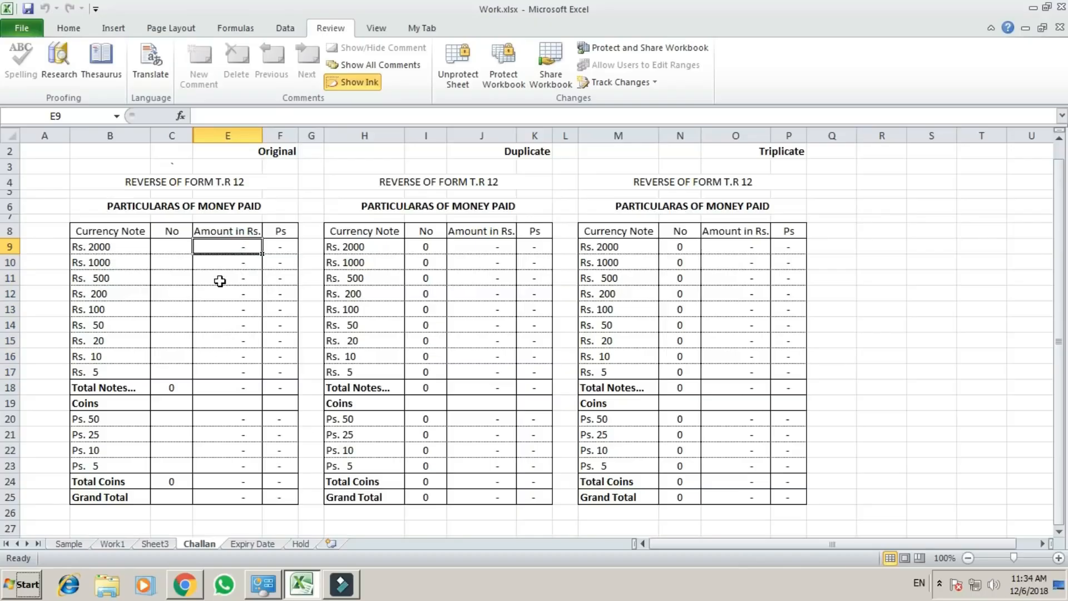
Review the Original table's note count cells C9:C17 and coin count cells C20:C23 as the manual-entry ranges.
left_click(171, 245)
left_click_drag(172, 245, 175, 374)
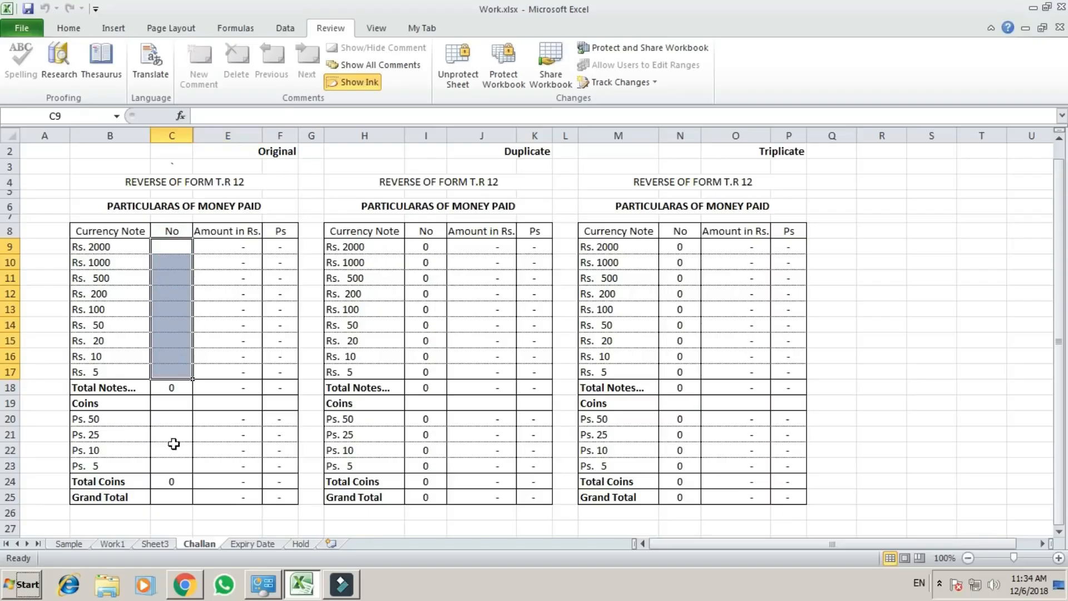
left_click_drag(172, 418, 175, 461)
left_click(170, 247)
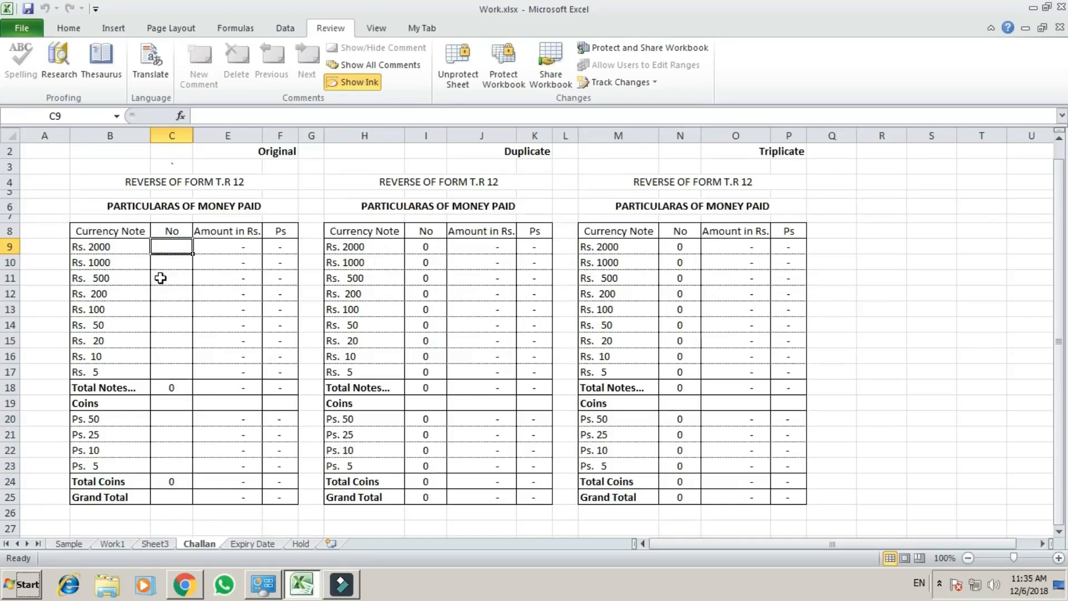
left_click(163, 296)
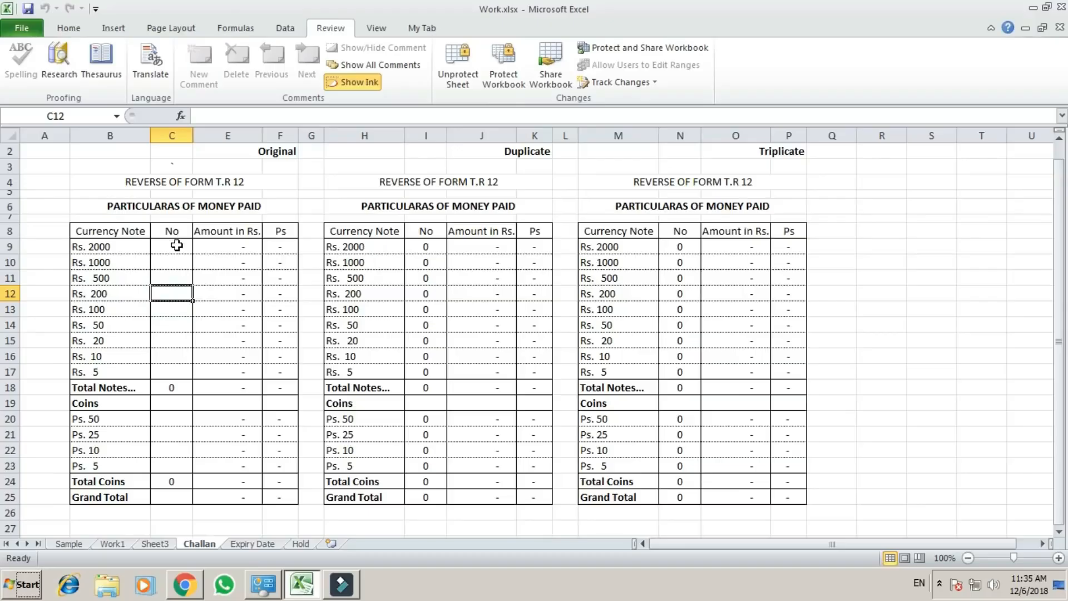
left_click_drag(177, 245, 177, 374)
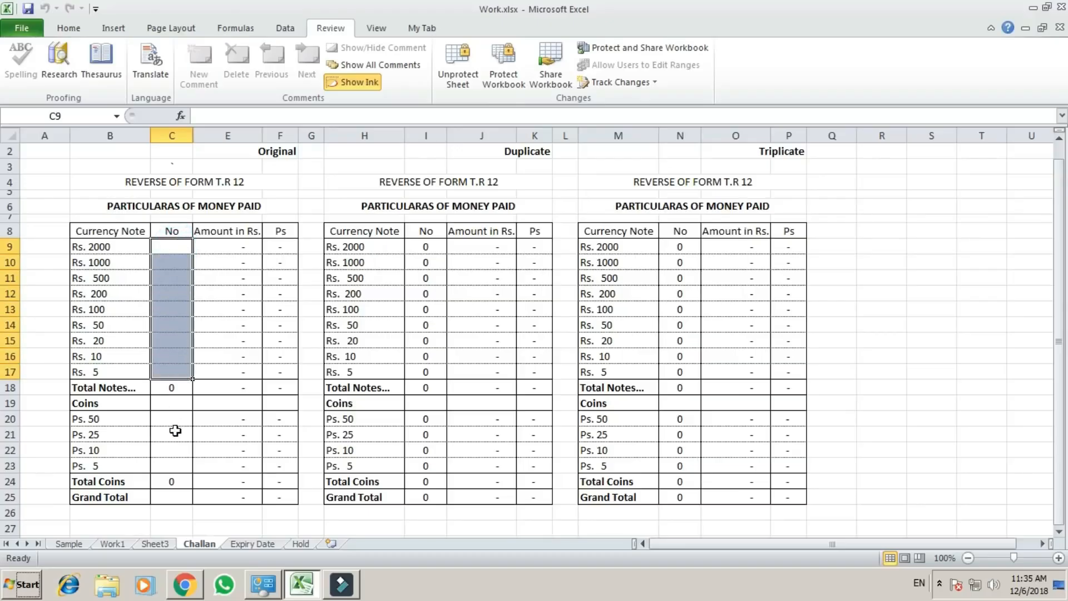
left_click_drag(174, 419, 179, 465)
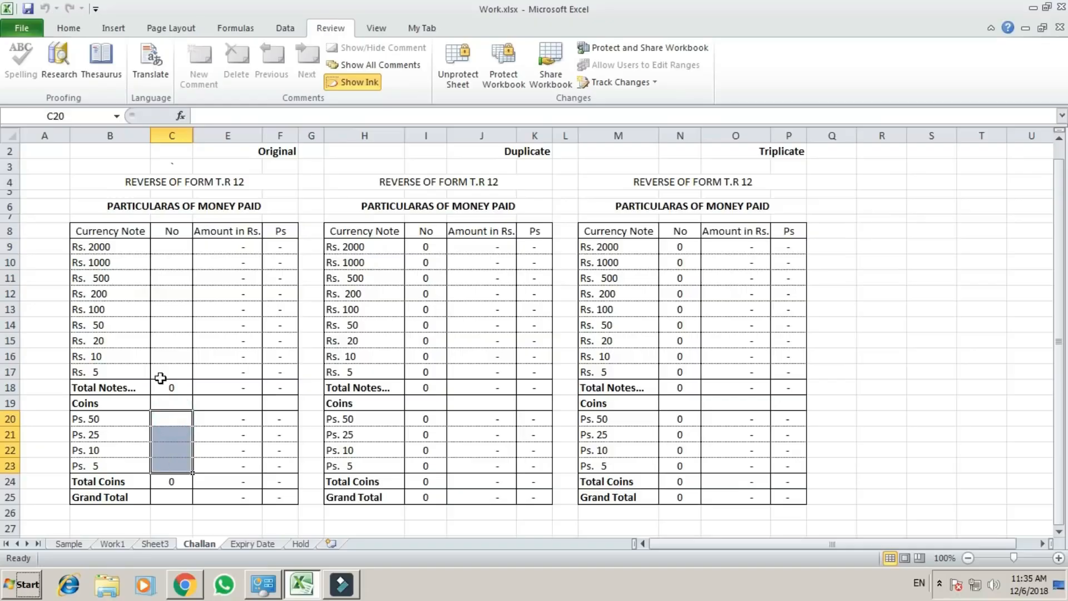
left_click(180, 247)
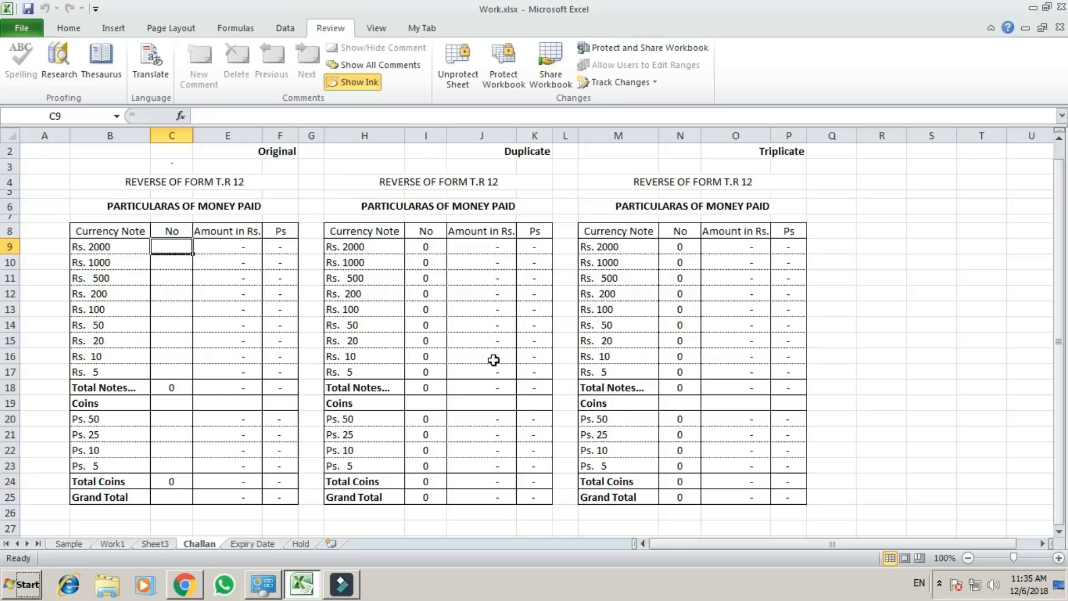
Remove the Challan sheet's protection by entering the sheet password.
left_click(713, 308)
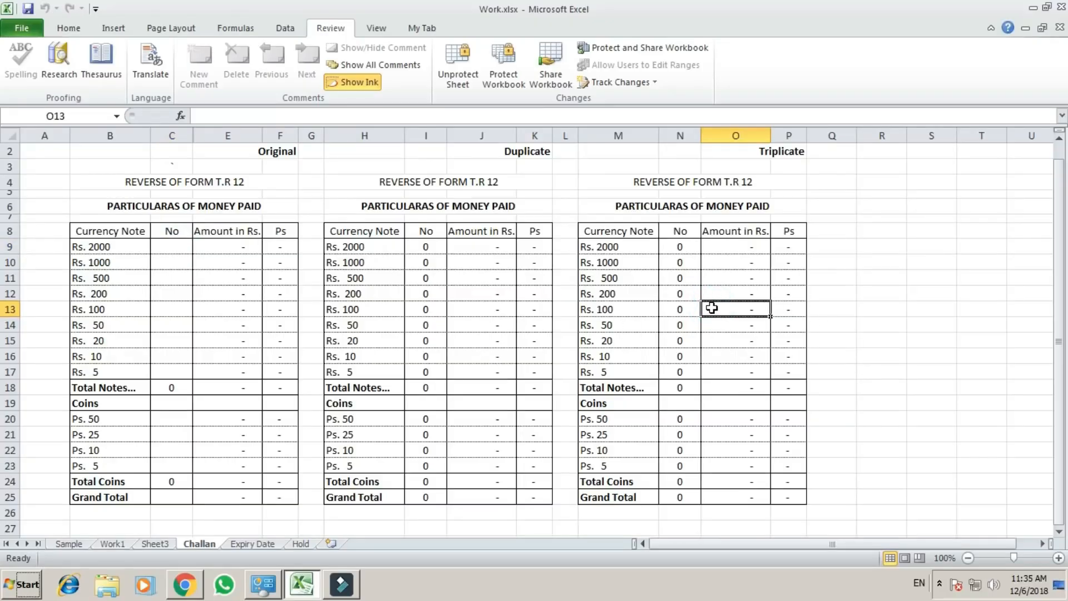
key("alt+r")
key("p")
key("s")
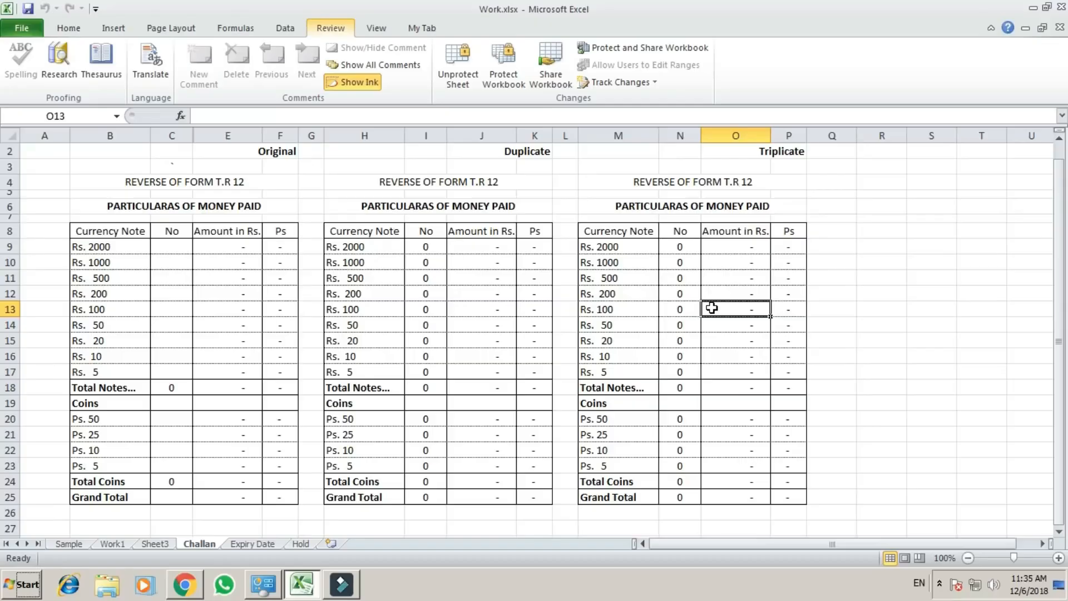
type("123")
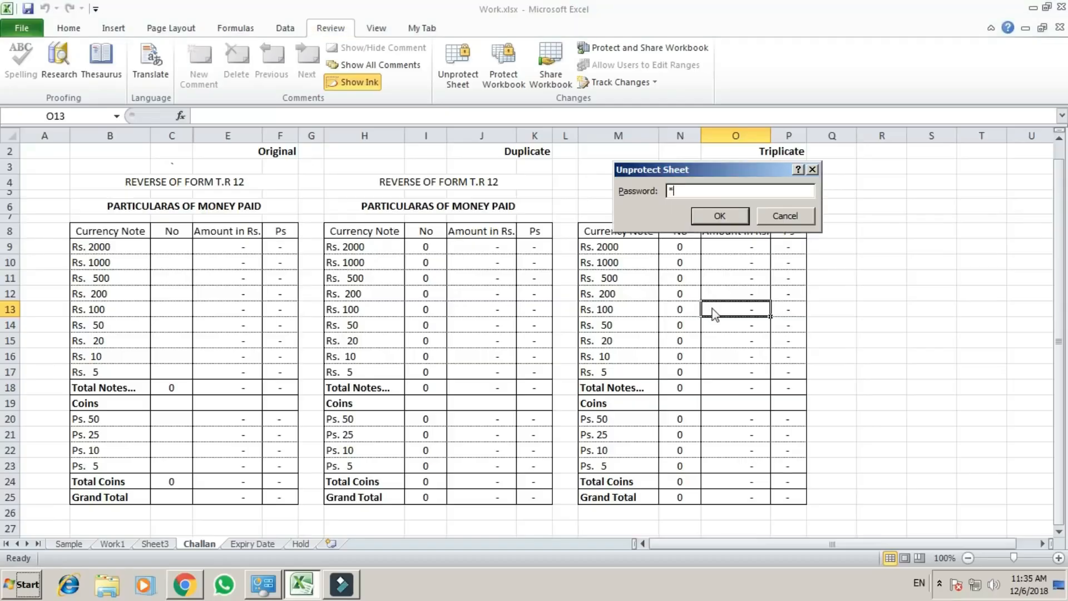
key("Return")
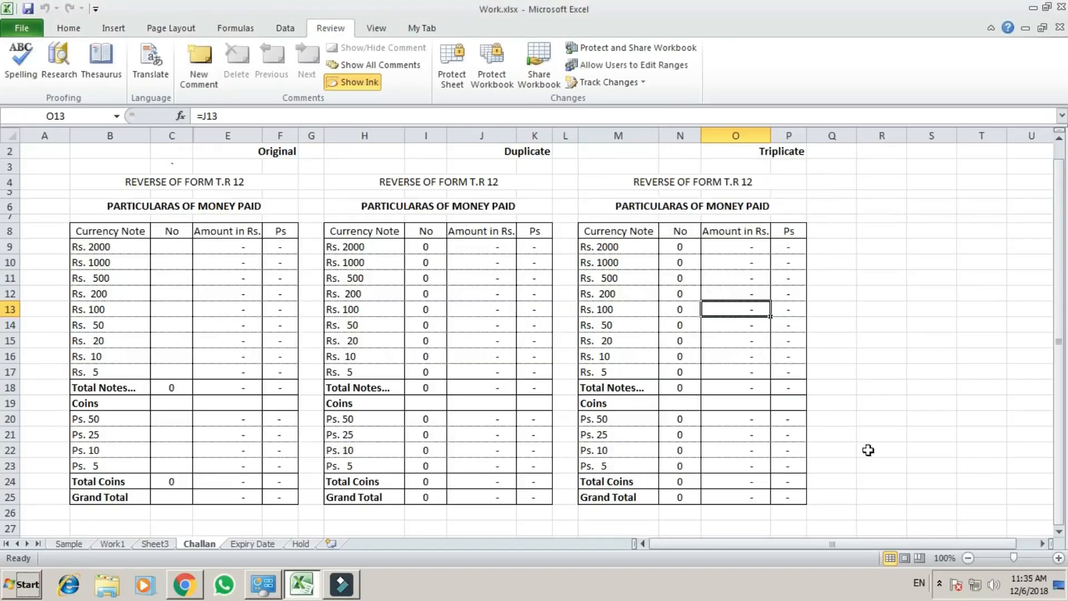
Apply both Locked and Hidden protection settings to every cell of the Challan sheet.
left_click(932, 341)
left_click(885, 289)
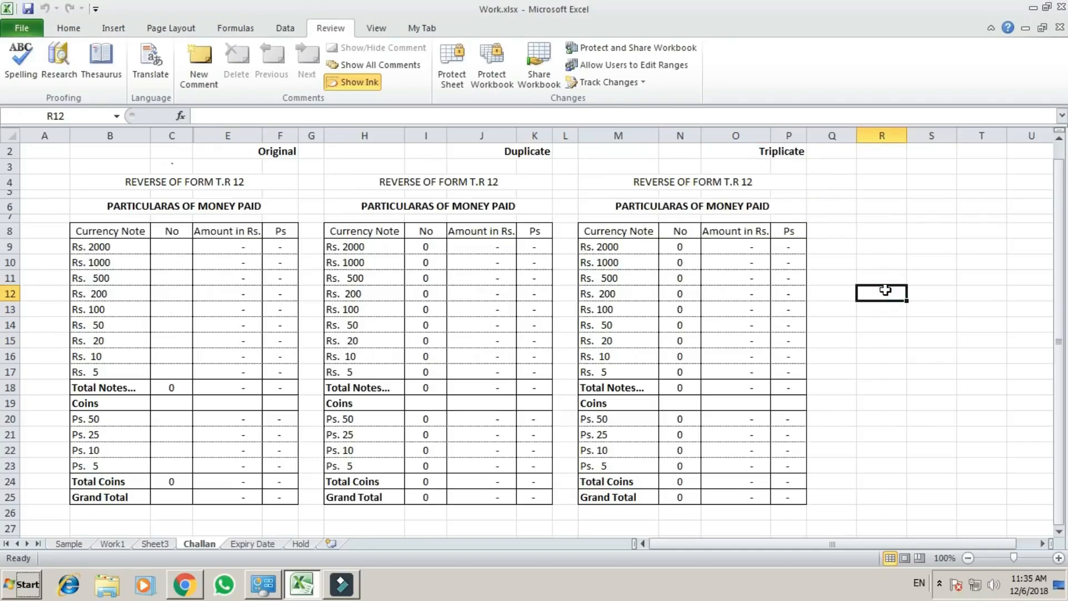
key("ctrl+a")
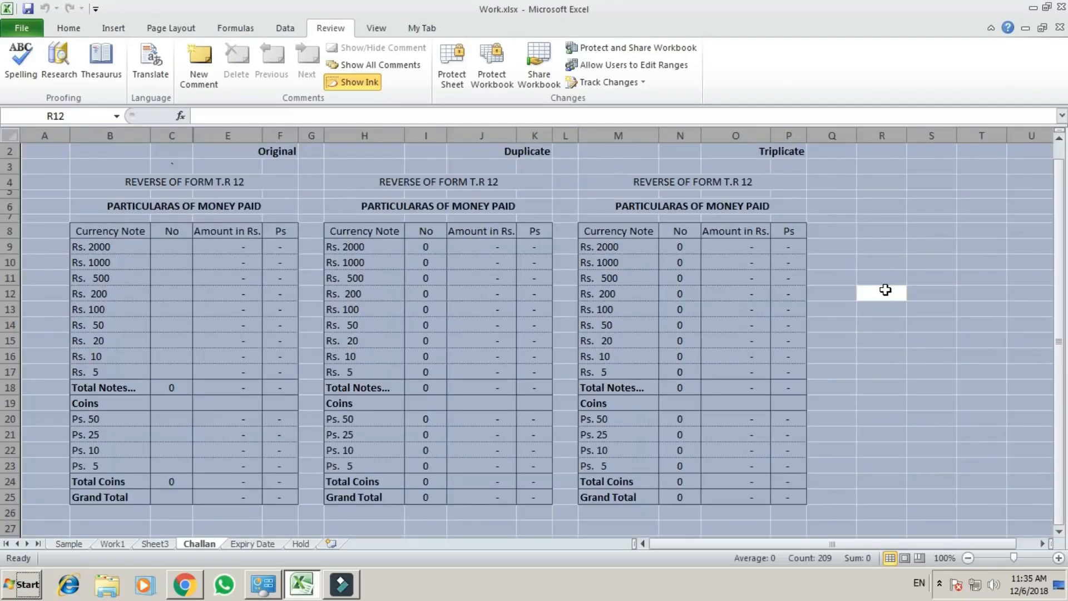
key("ctrl+1")
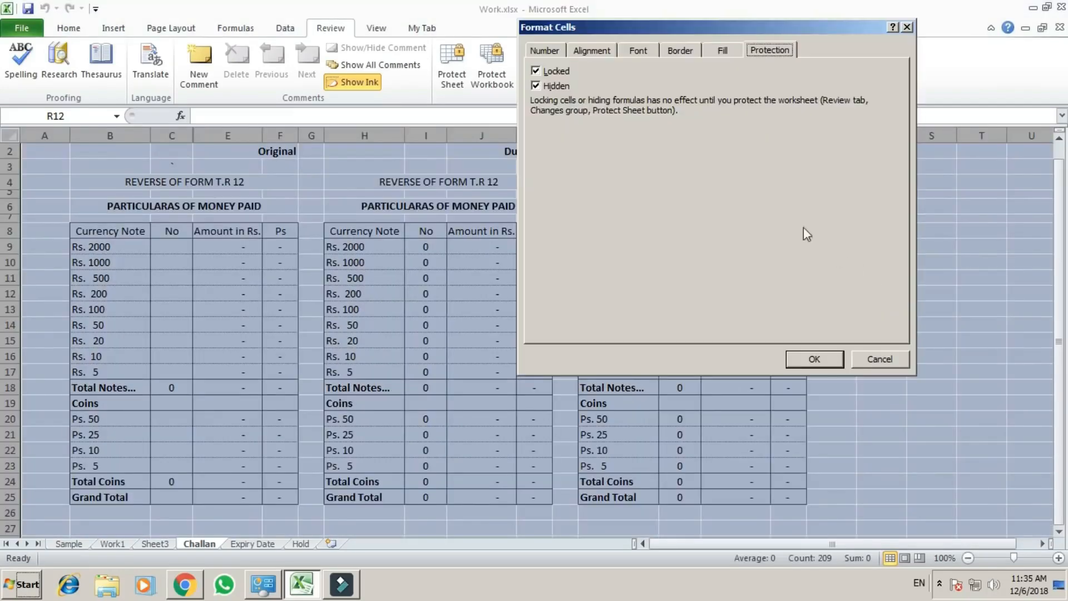
left_click(537, 71)
left_click(538, 72)
left_click(833, 360)
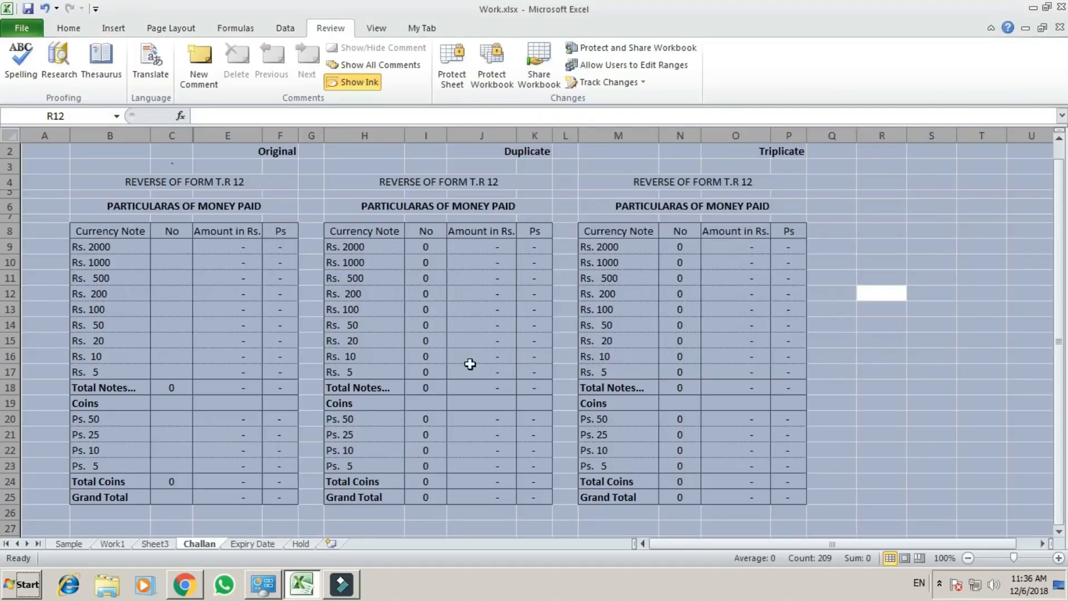
Turn off Locked and Hidden for the Original note counts C9:C17 and coin counts C20:C23.
left_click(469, 337)
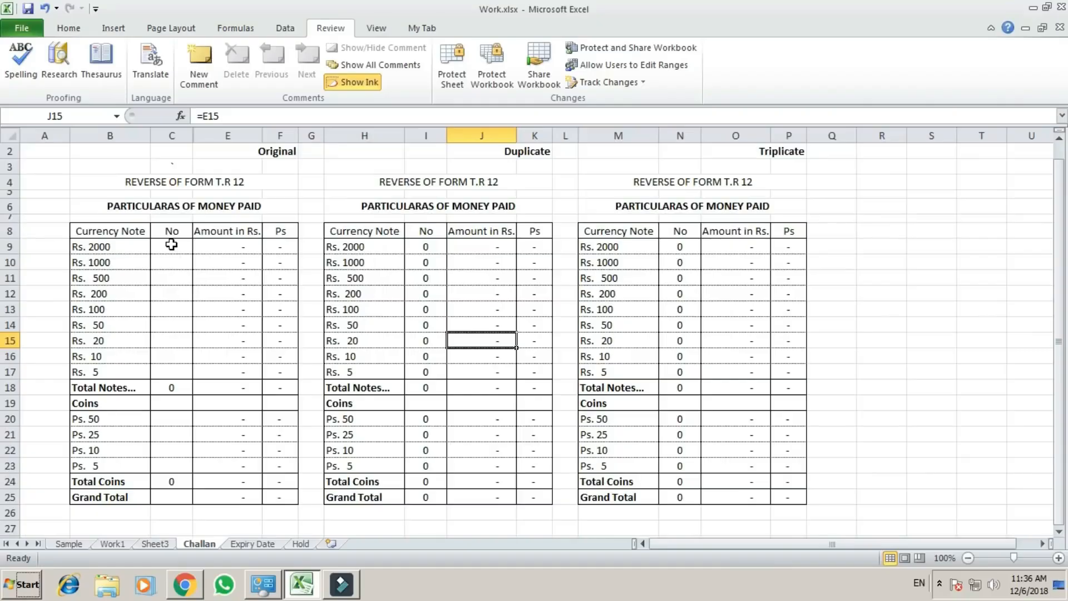
left_click_drag(172, 245, 166, 370)
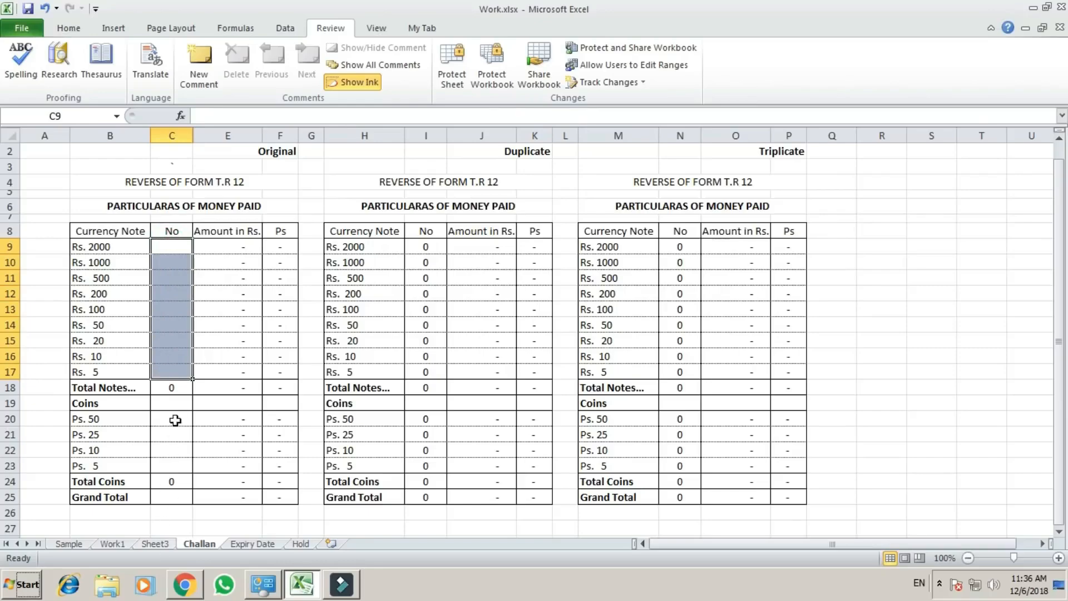
left_click_drag(176, 420, 175, 463)
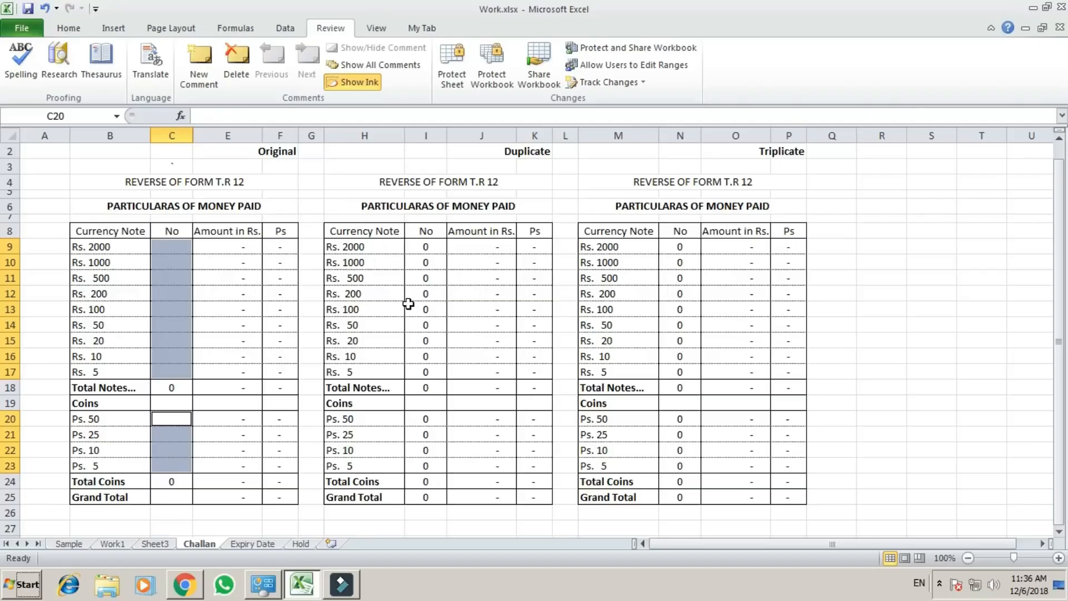
key("ctrl+1")
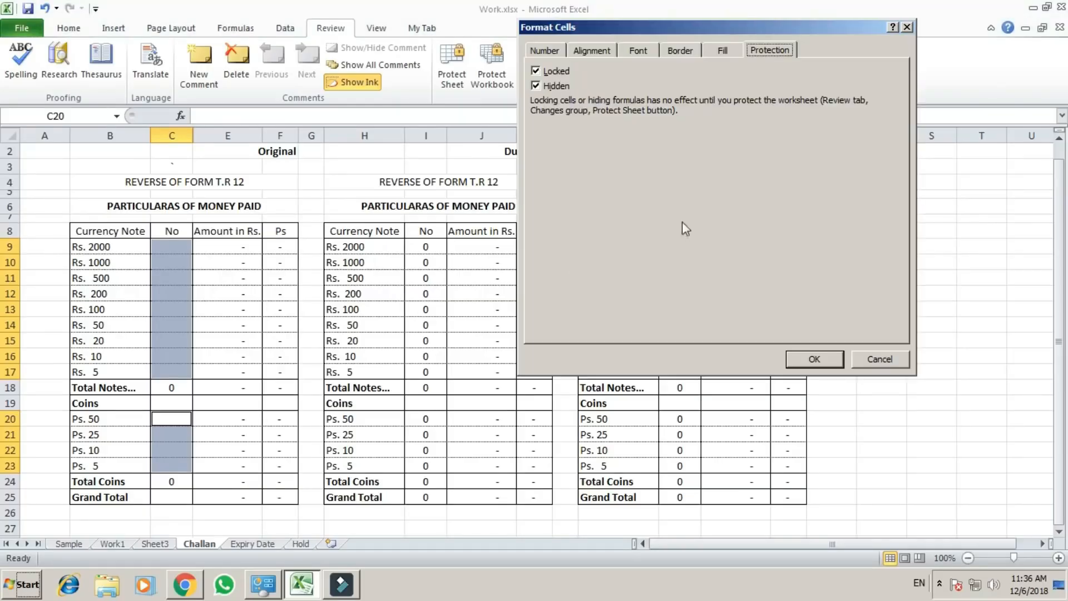
left_click(536, 71)
left_click(535, 86)
left_click(814, 359)
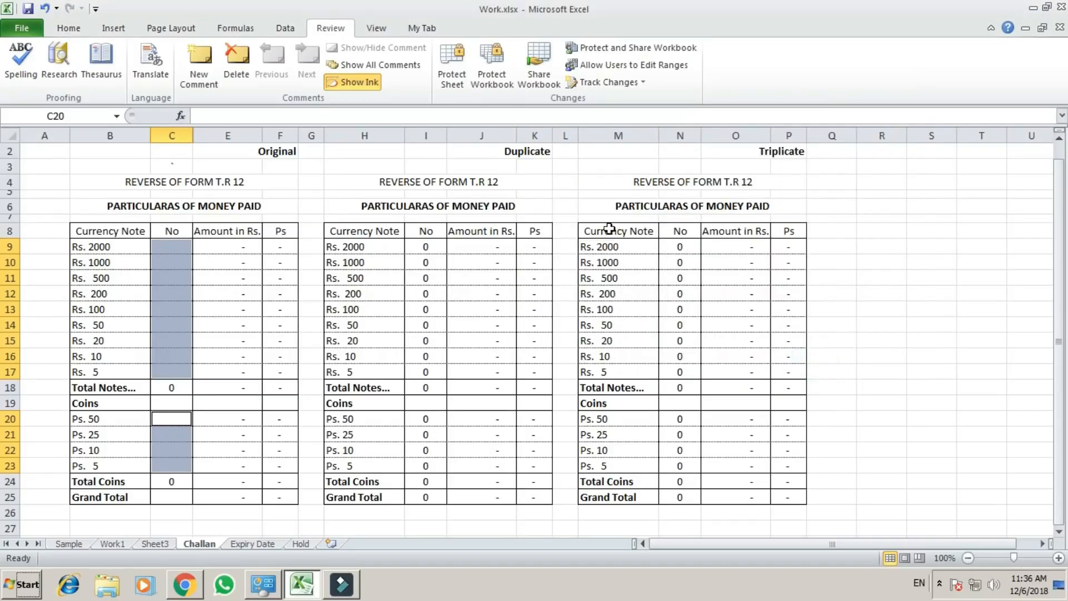
Check the Locked and Hidden protection settings of the Rs. 100 count cell C13.
left_click(585, 193)
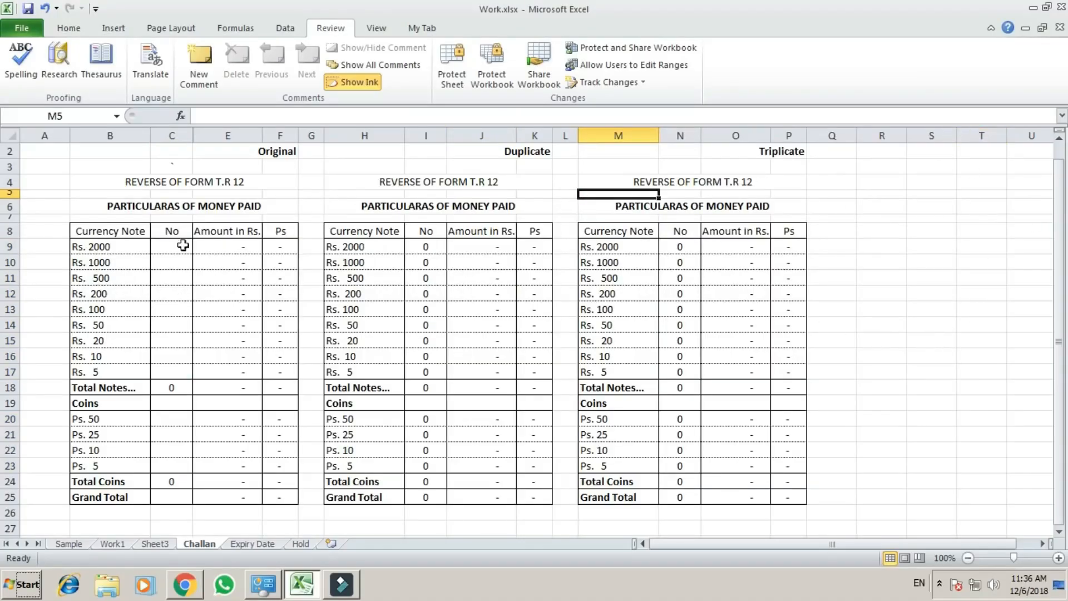
left_click_drag(167, 245, 165, 367)
left_click(167, 342)
left_click(170, 309)
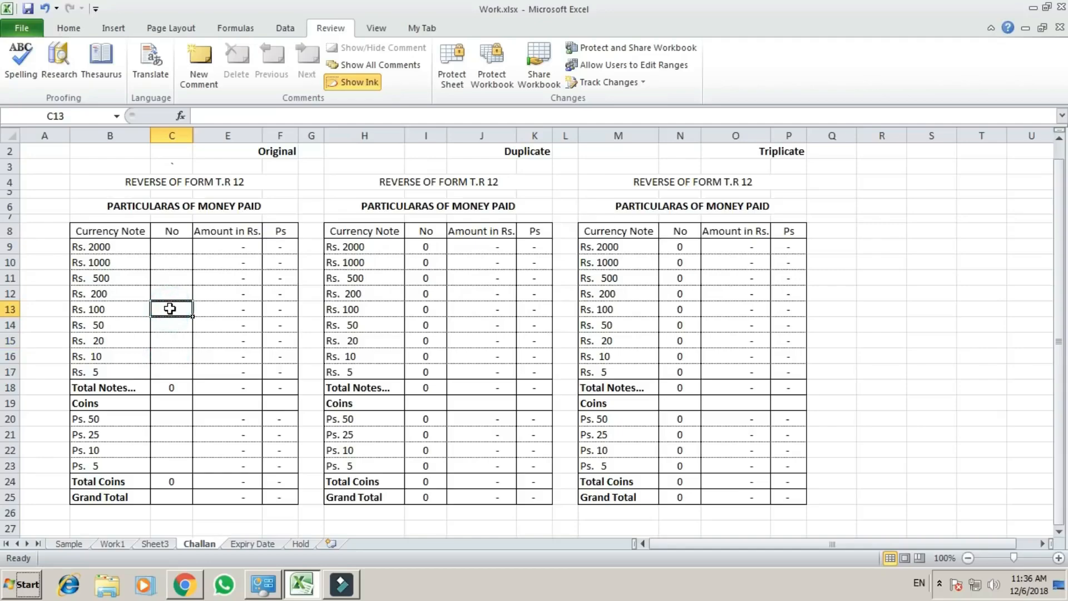
key("ctrl+1")
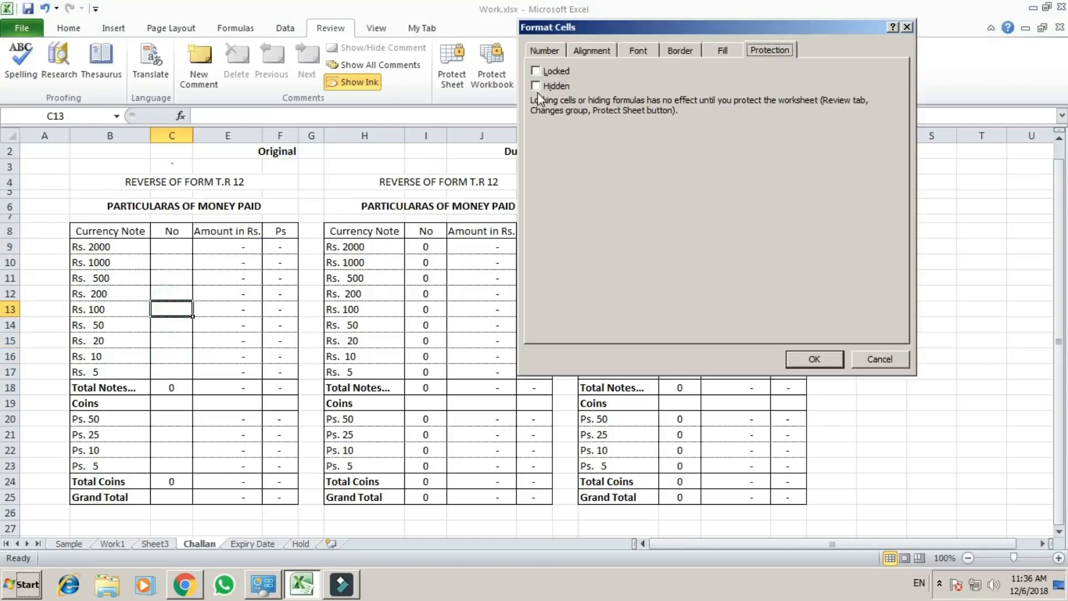
key("Return")
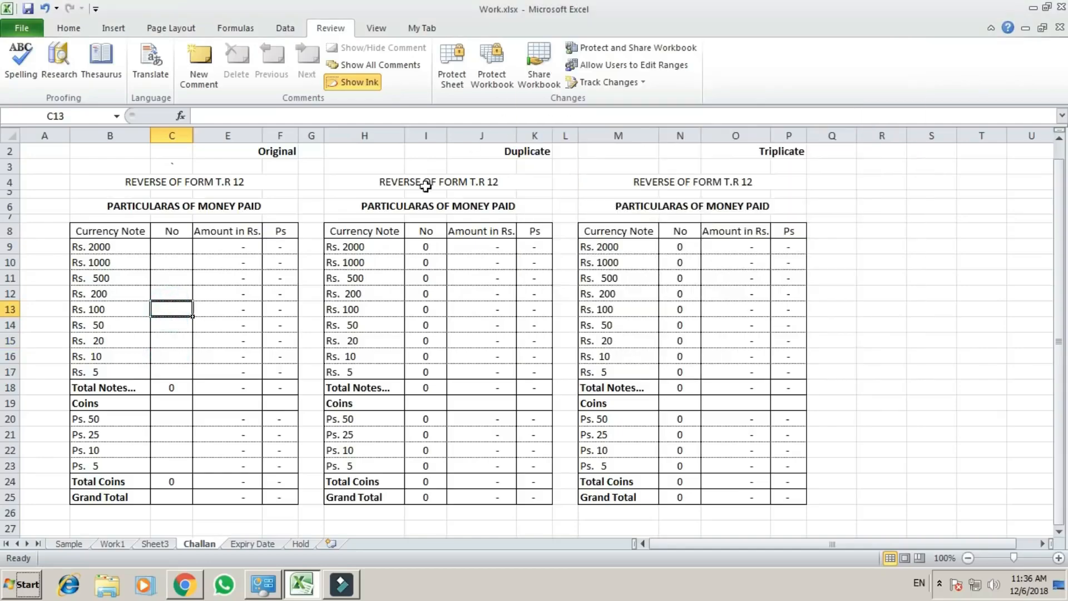
left_click(181, 248)
left_click(166, 359)
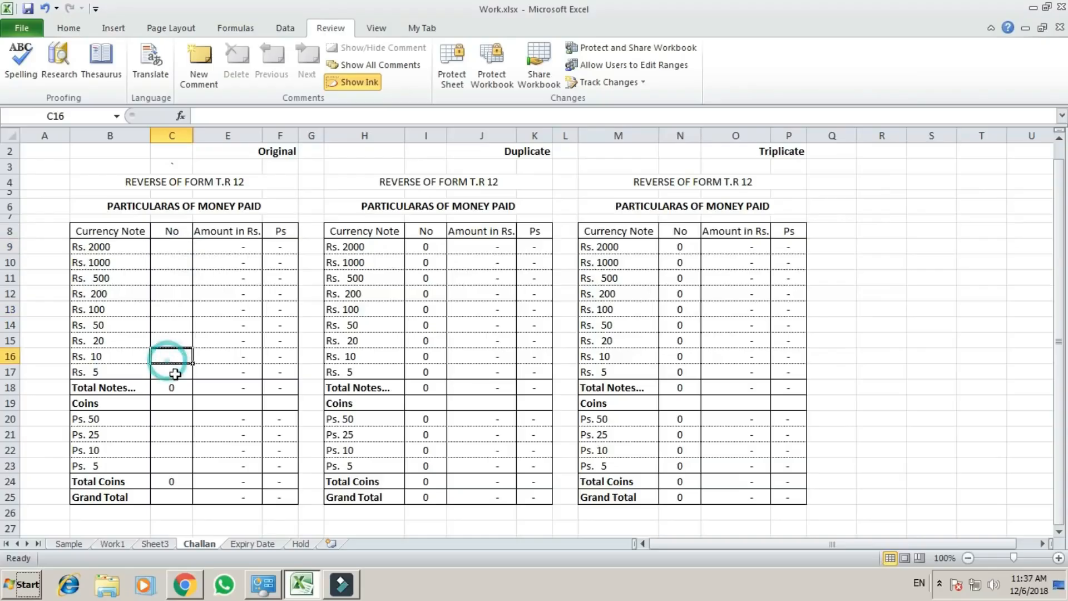
left_click(170, 372)
left_click(176, 361)
left_click_drag(171, 248, 183, 365)
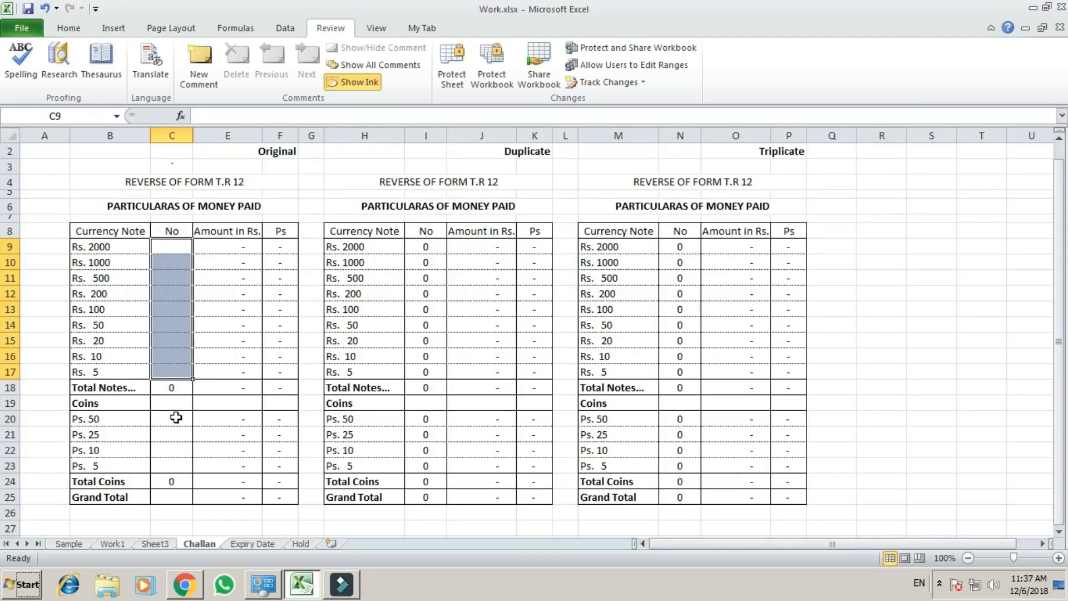
left_click_drag(174, 419, 181, 461)
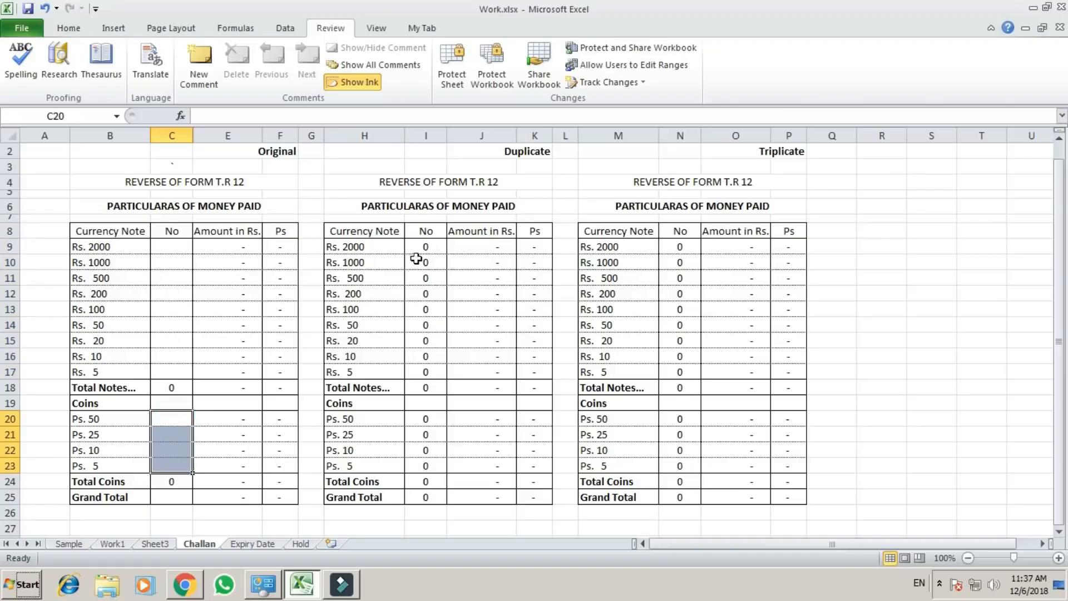
Protect the Challan sheet with the default permissions, entering and confirming the sheet password.
left_click(568, 192)
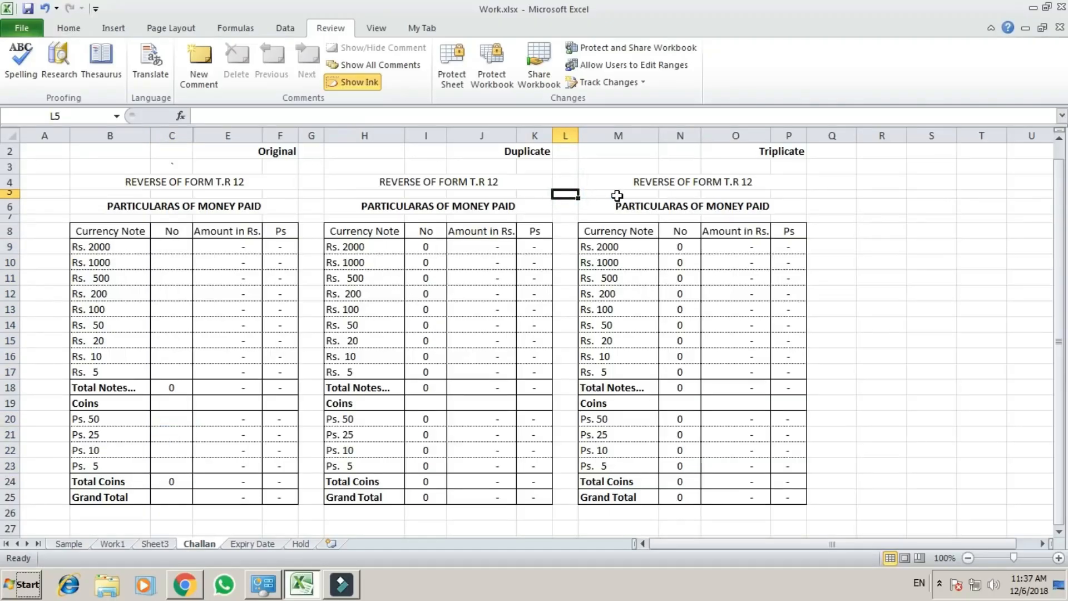
type("ps")
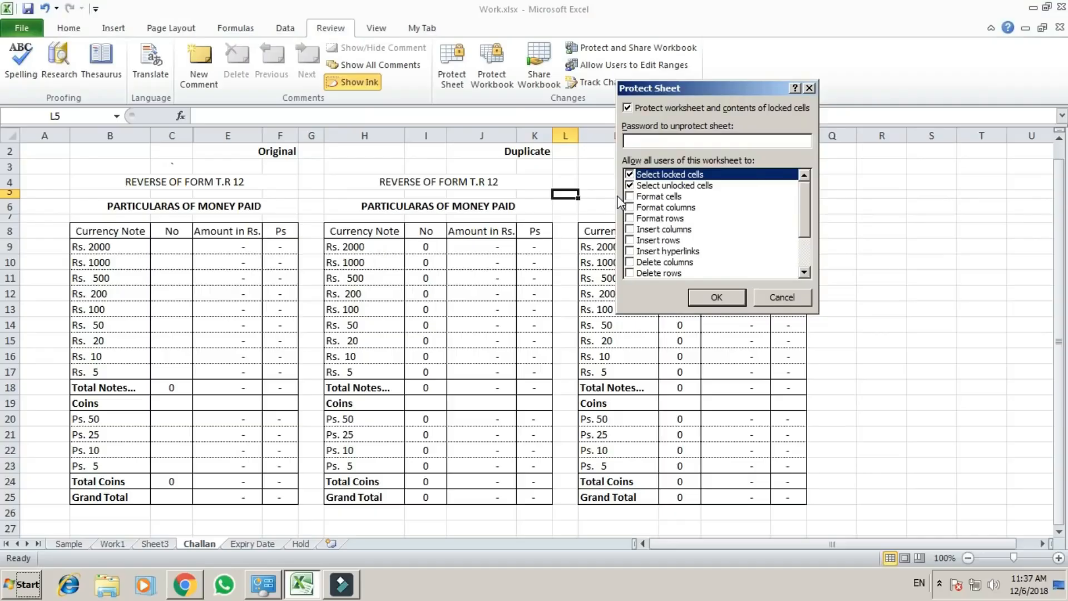
type("123")
key("Return")
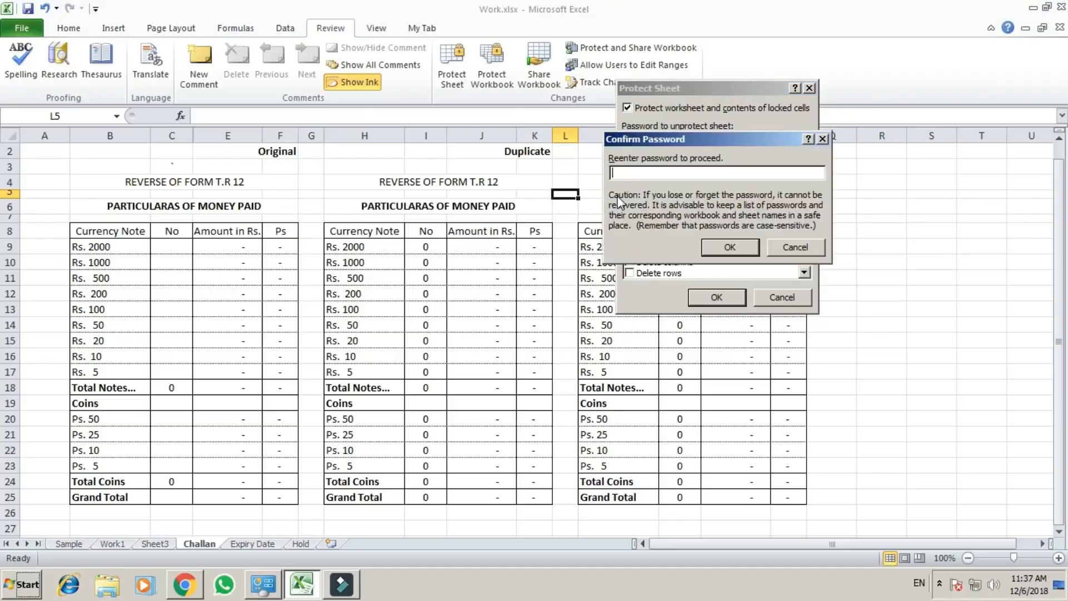
type("123")
key("Return")
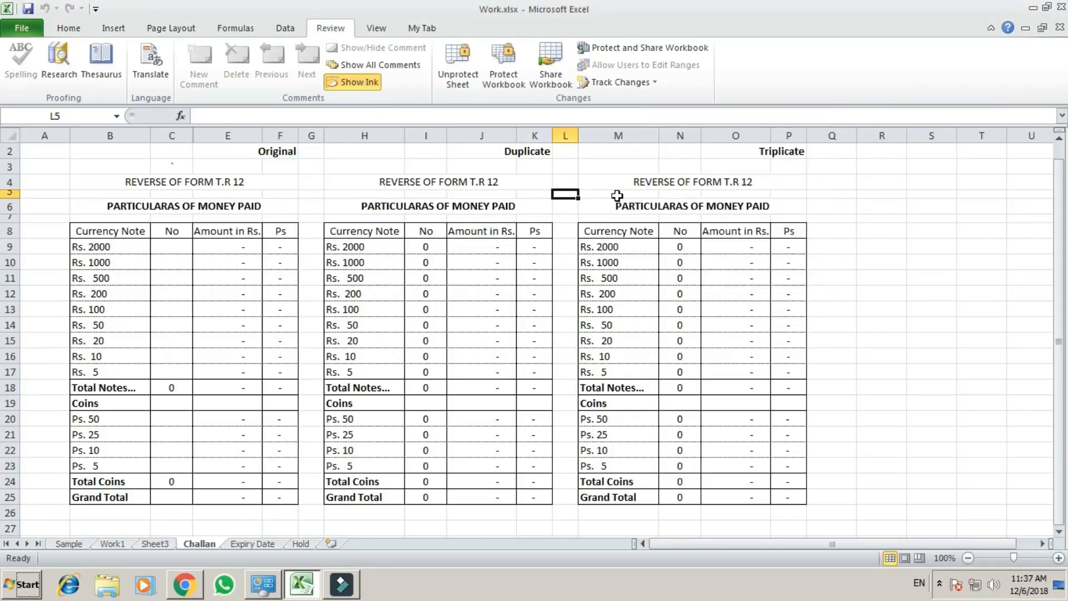
Check that formulas are hidden in the Original and Duplicate Rs. 2000 amounts and the Duplicate Rs. 200 count.
left_click(237, 245)
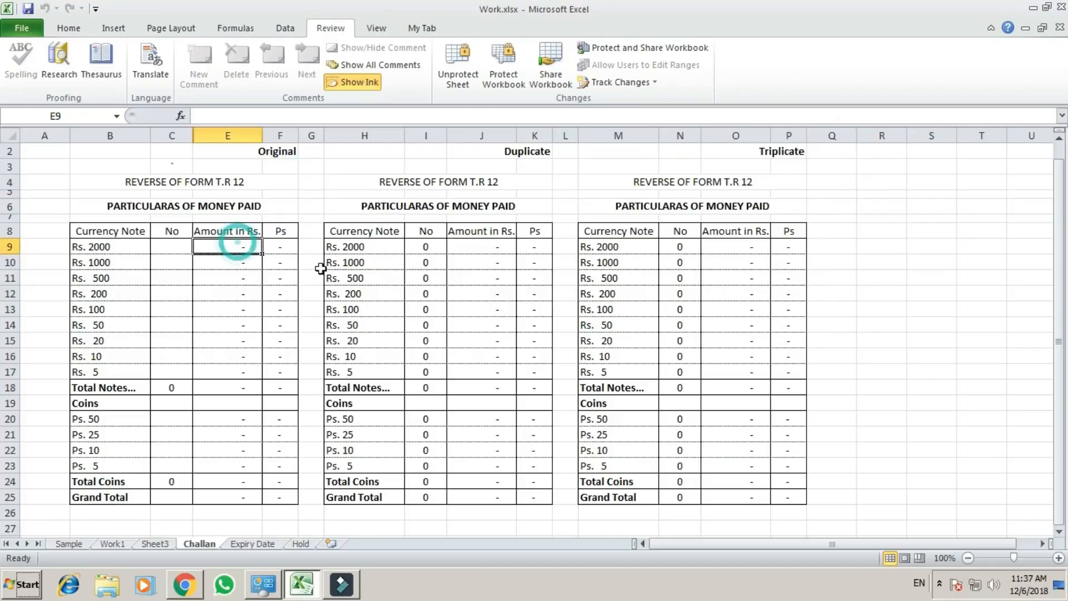
left_click(495, 250)
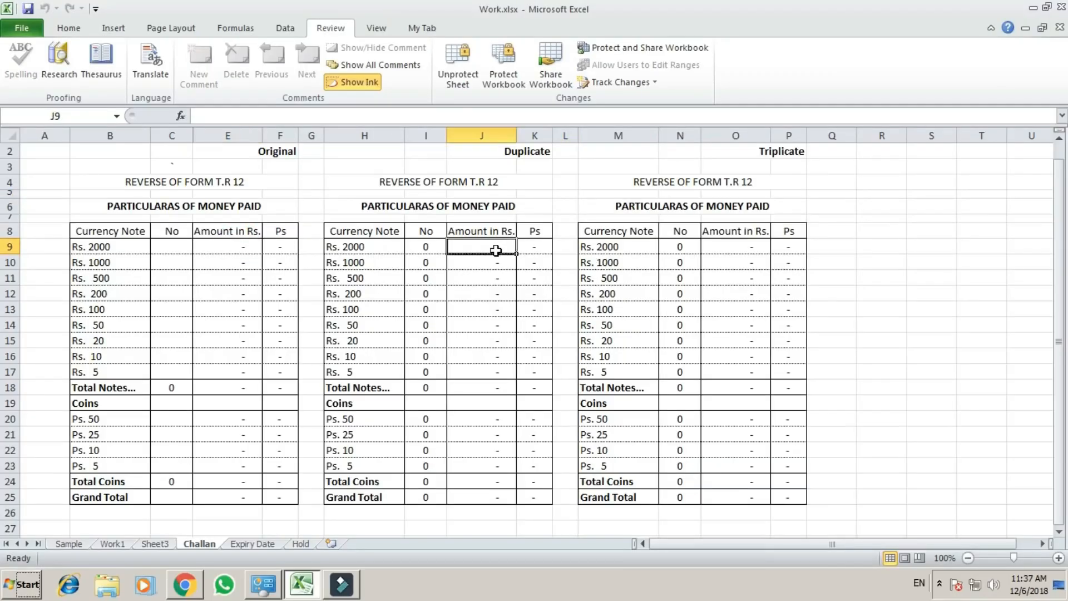
left_click(428, 294)
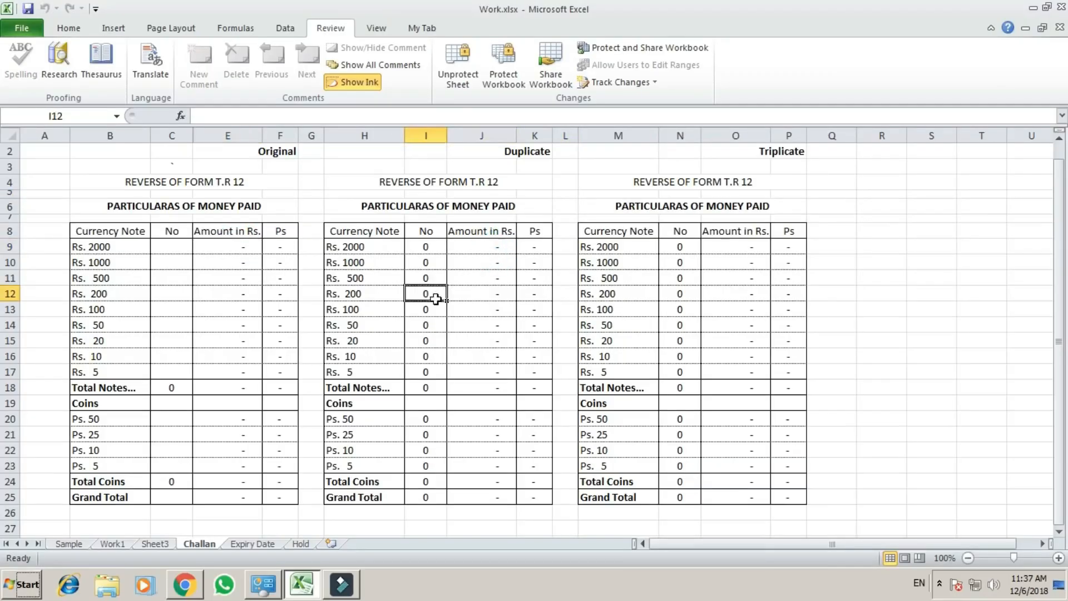
Enter Original note counts of 1 for Rs. 2000, 2 for Rs. 1000 and 4 for Rs. 500.
left_click(169, 251)
type("1")
key("Return")
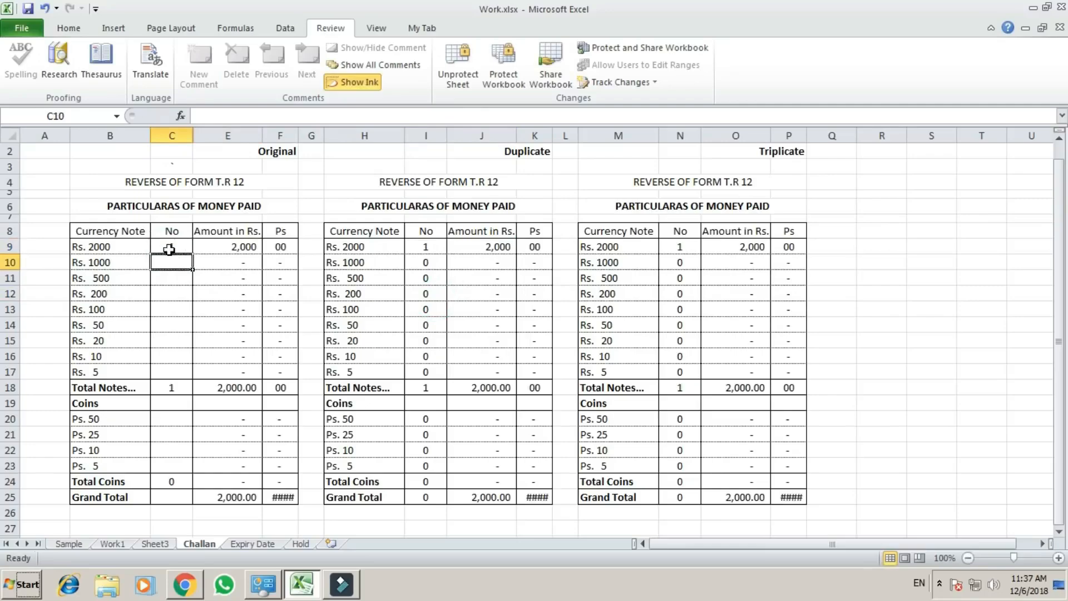
type("2")
key("Return")
type("4")
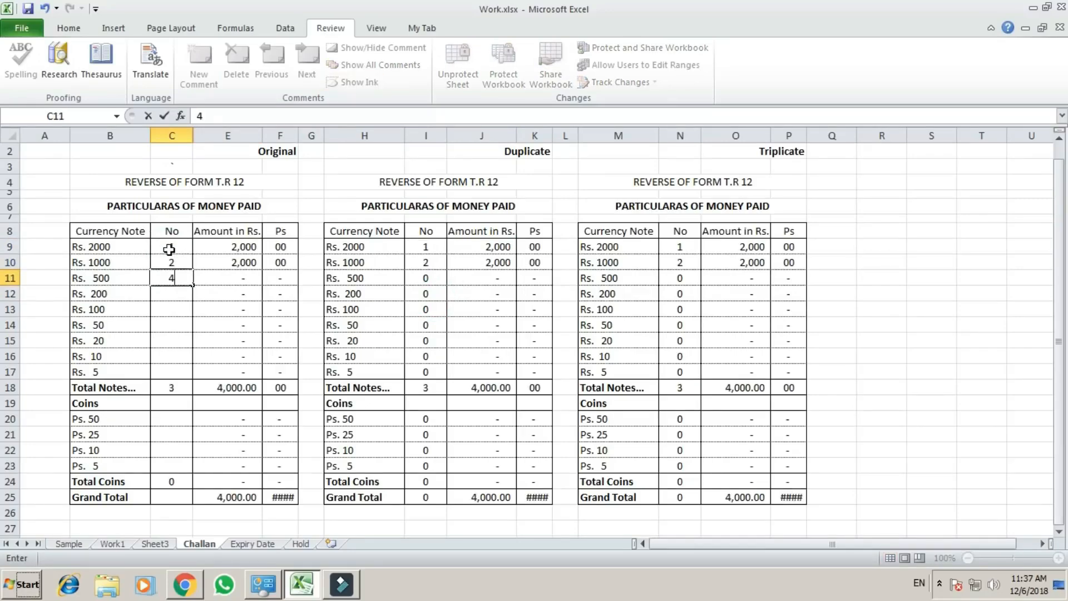
key("Return")
key("Return")
Try to enter 1 in the locked Original Total Notes count, cell C18.
key("Return")
key("Return")
key("Return")
key("Return")
key("Return")
type("1")
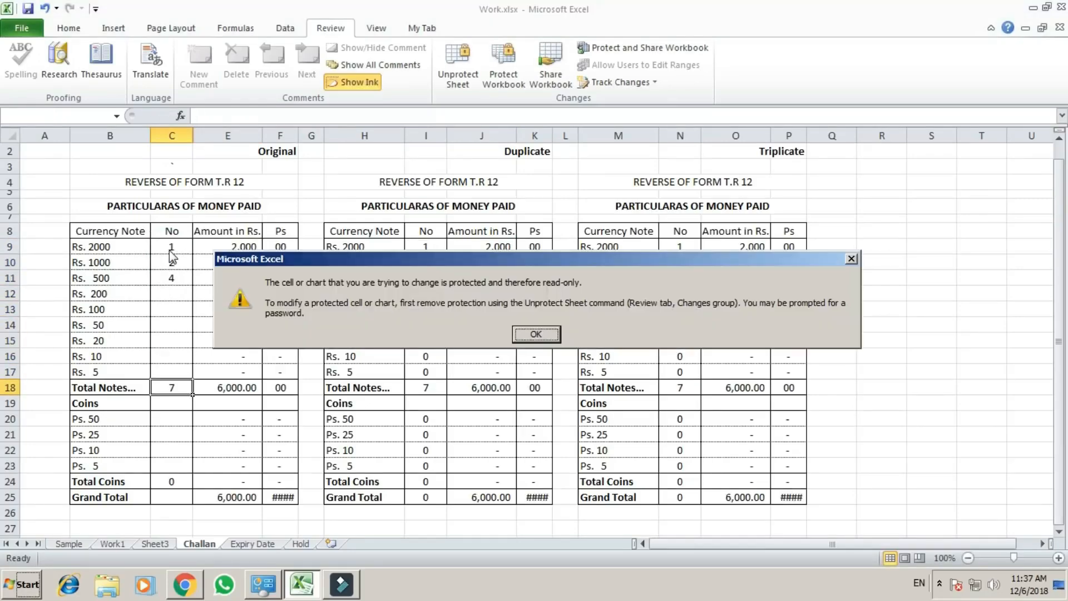
Enter 5 as the Original count for each coin, Ps. 50 to Ps. 5, in C20:C23.
key("Return")
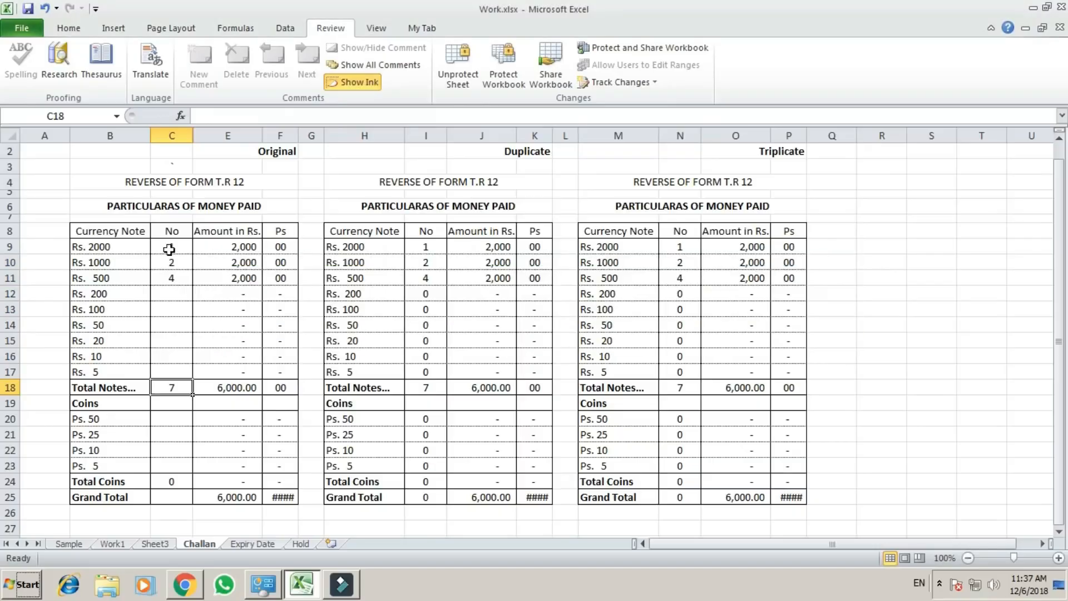
key("Return")
type("5")
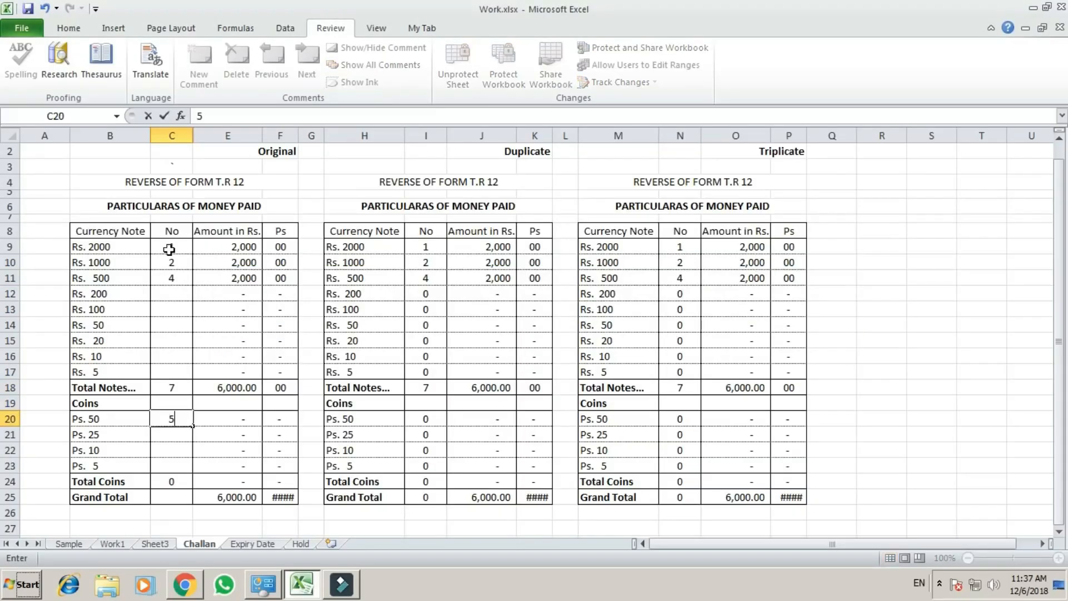
key("Return")
type("5")
key("Return")
type("5")
key("Return")
type("5")
key("Return")
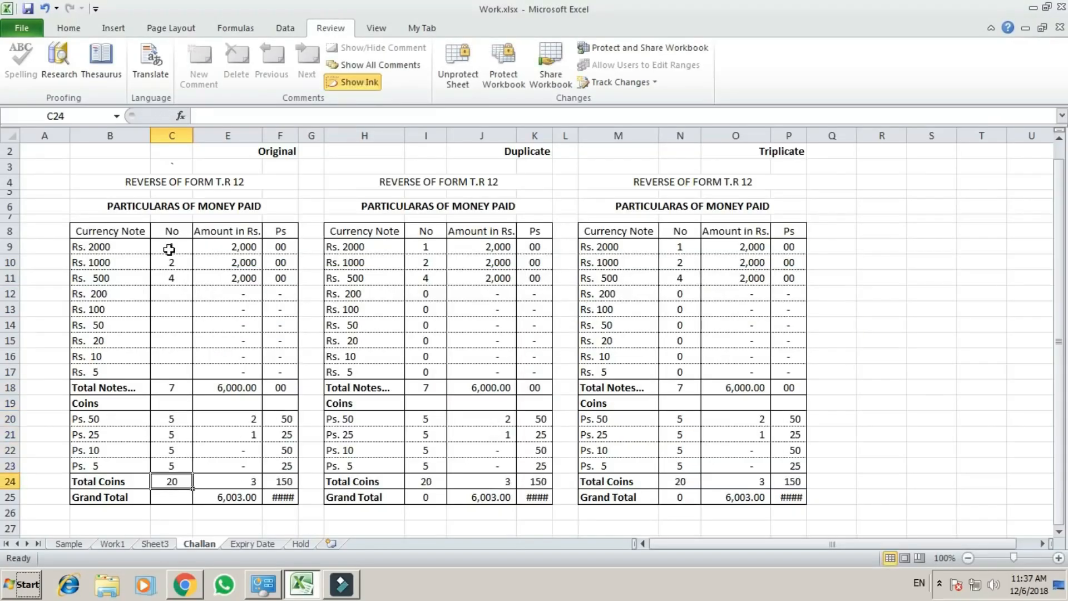
Try to delete the locked Original Rs. 2000 amount in cell E9.
key("Up")
key("Up")
key("Up")
key("Up")
key("Up")
key("Up")
key("Up")
key("Up")
key("Up")
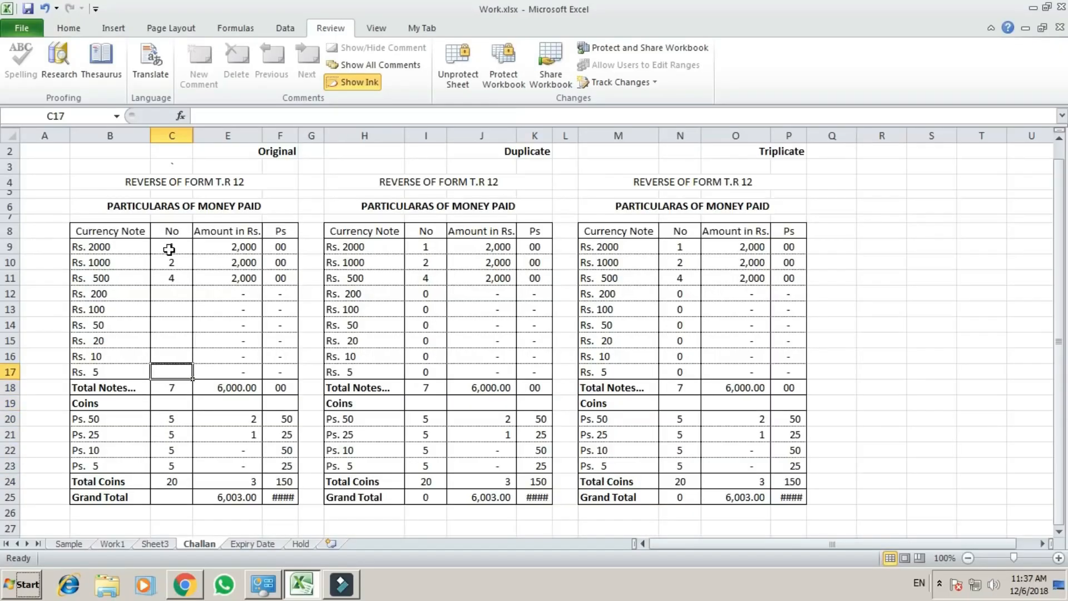
key("Up")
key("Up")
key("Up")
key("Up")
key("Up")
key("Up")
key("Right")
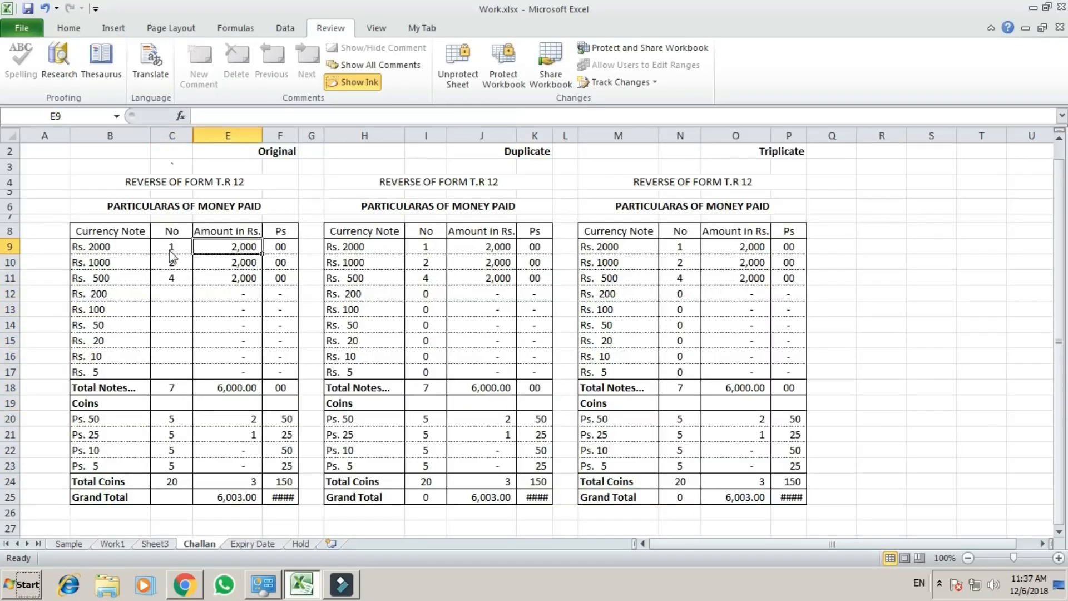
key("Delete")
key("Return")
Set the Original Rs. 2000 note count in C9 to 100.
key("Right")
key("Right")
key("Right")
key("Right")
key("Right")
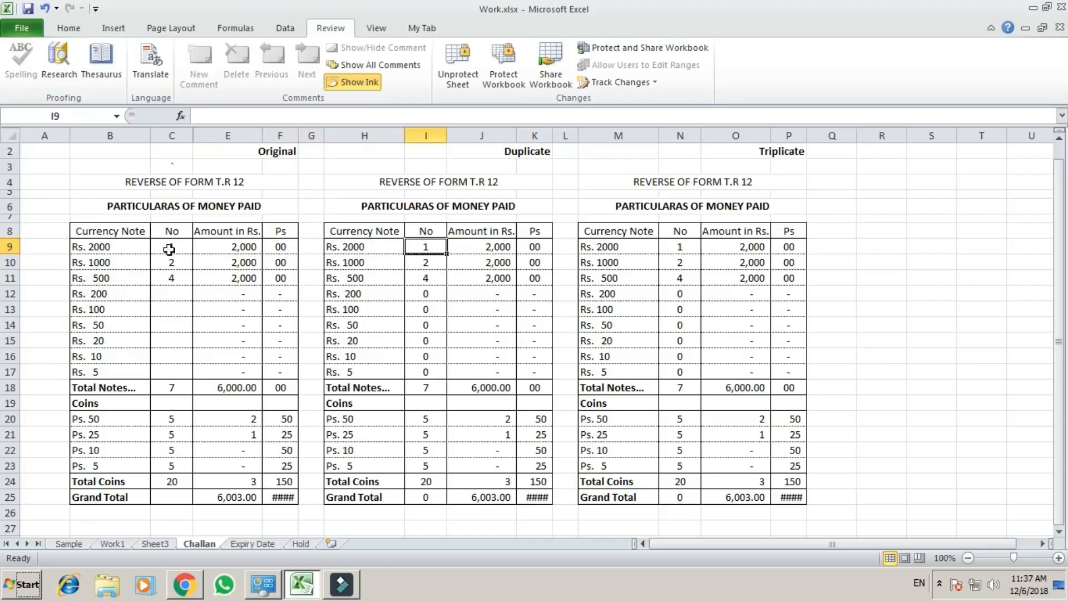
key("Left")
key("Left")
key("Left")
key("Left")
key("Left")
key("Left")
type("100")
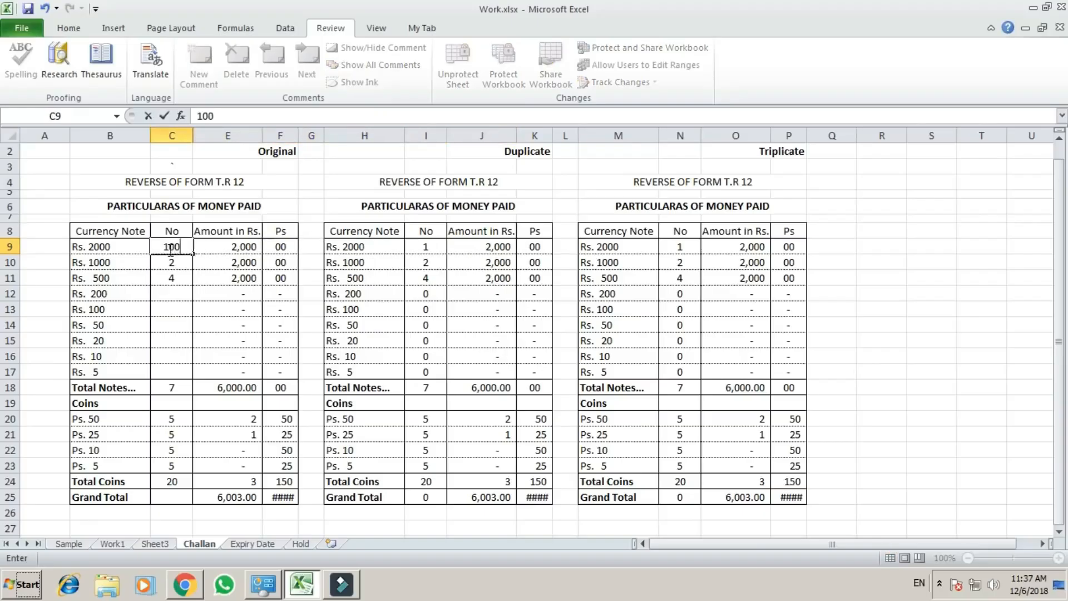
key("Return")
Test the limit on the Rs. 2000 count in C9 by entering 101, and replace it with 100.
key("Up")
type("101")
key("Return")
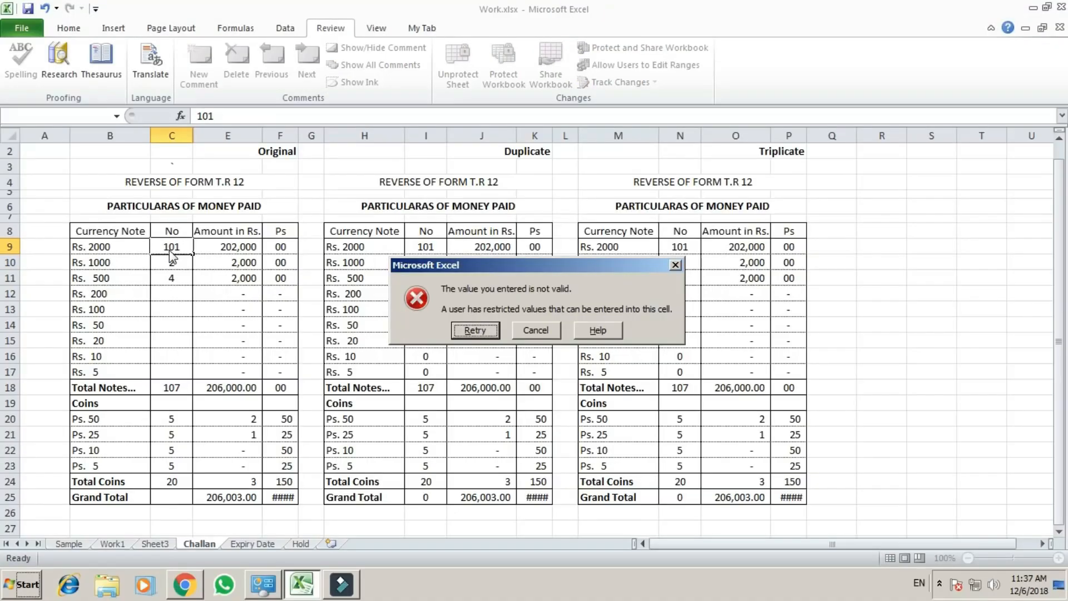
key("Return")
type("100")
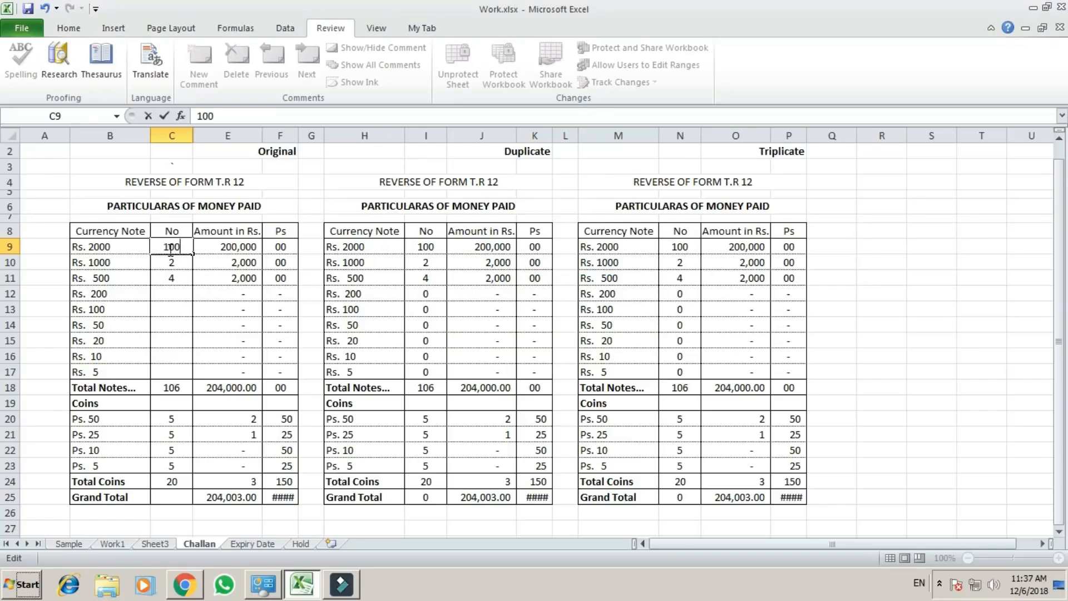
key("Return")
key("Return")
key("Return")
key("Return")
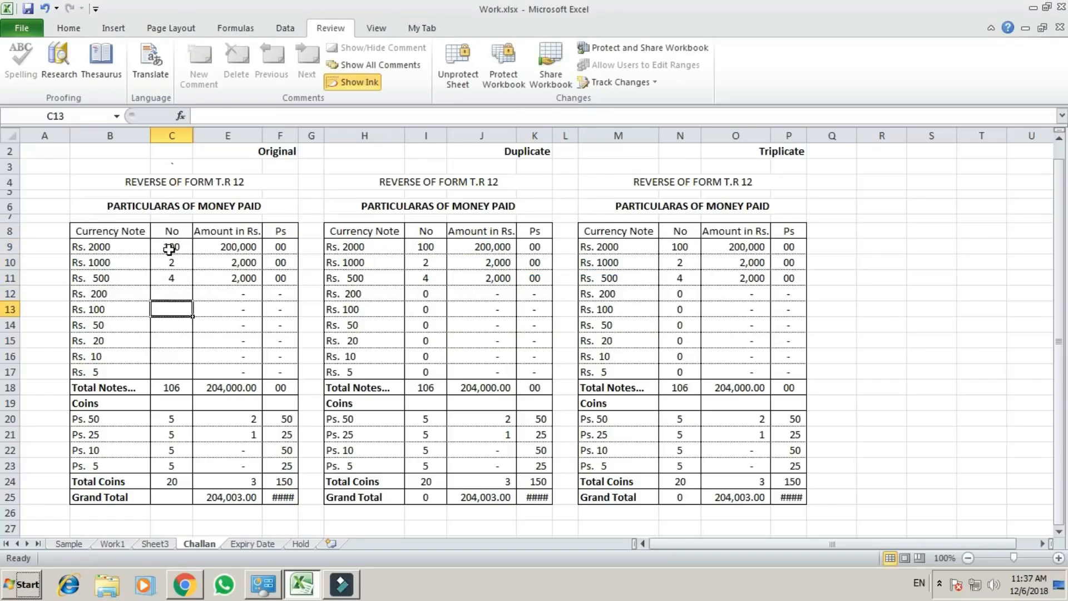
Try to enter 101 as the Original Rs. 100 note count in C13, and cancel the entry.
type("101")
key("Return")
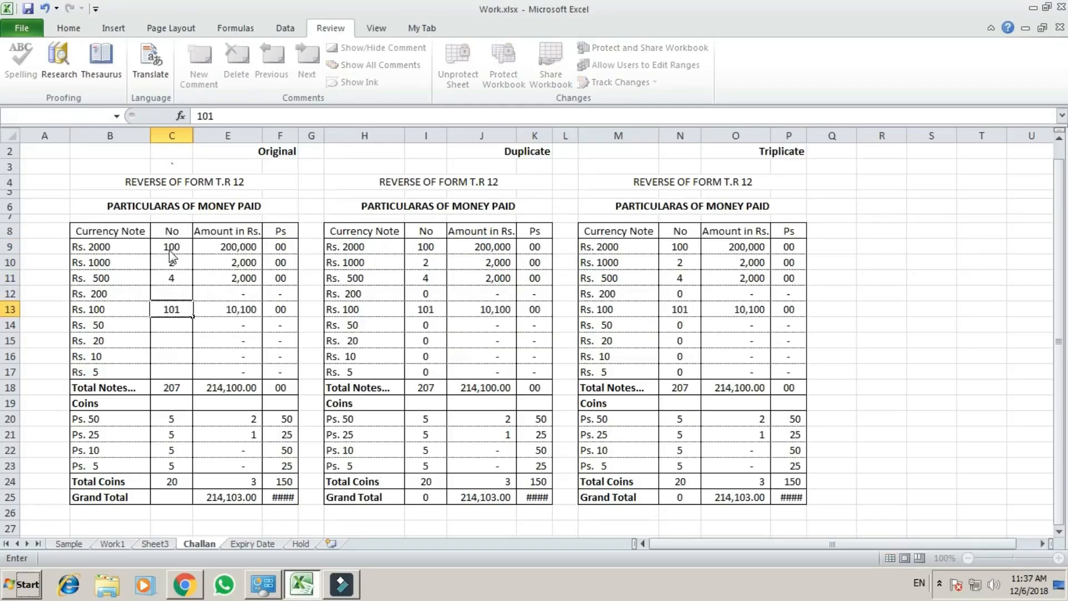
key("Return")
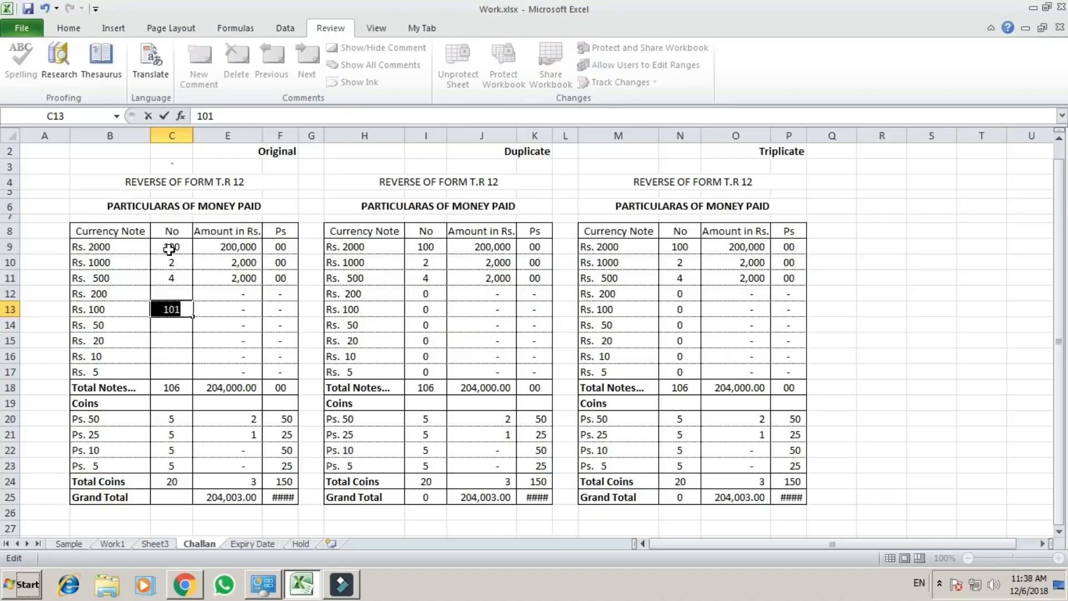
key("Escape")
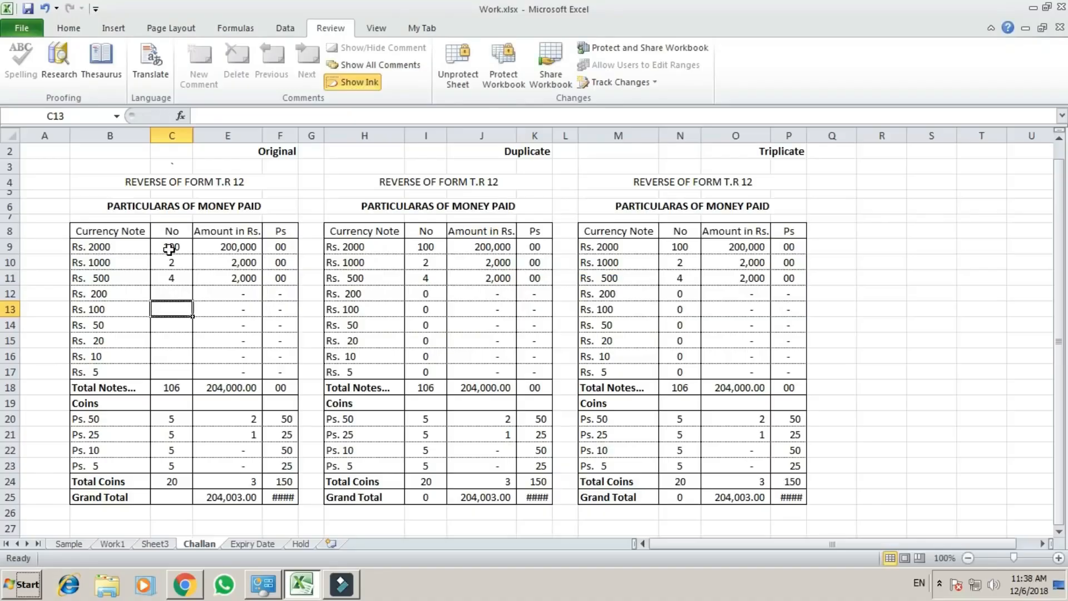
key("Up")
key("Up")
key("Up")
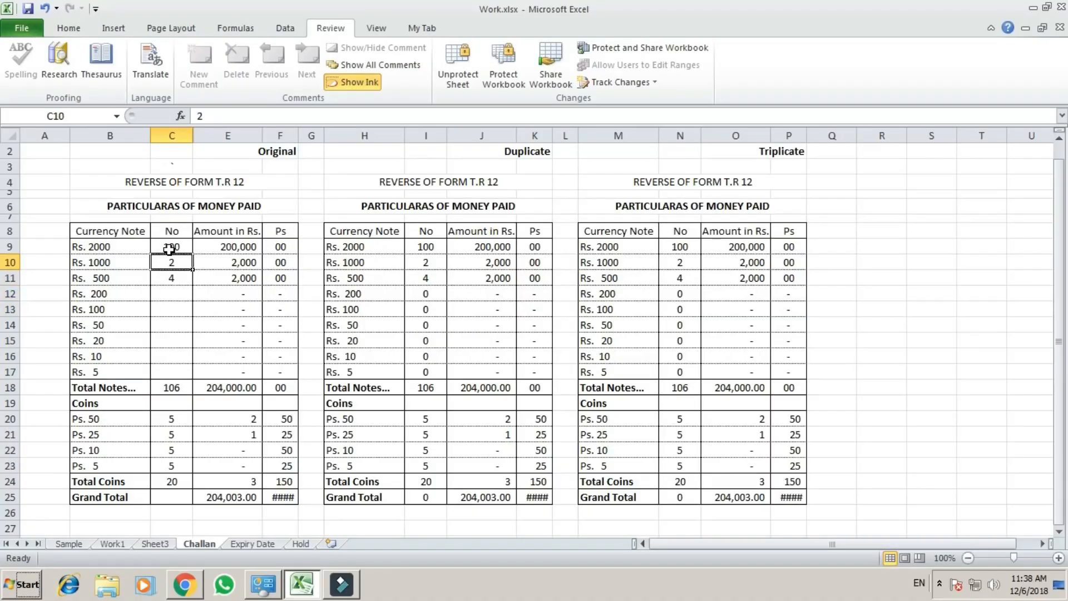
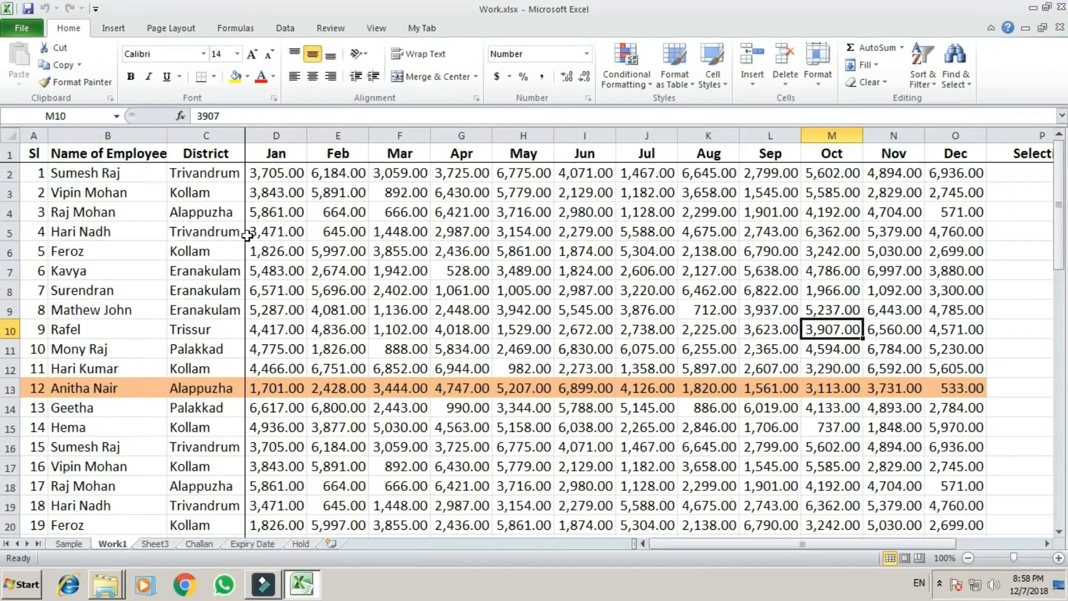
Apply a custom data validation rule with the formula =ISTEXT(B2) to the first employee name cell, B2.
left_click(106, 175)
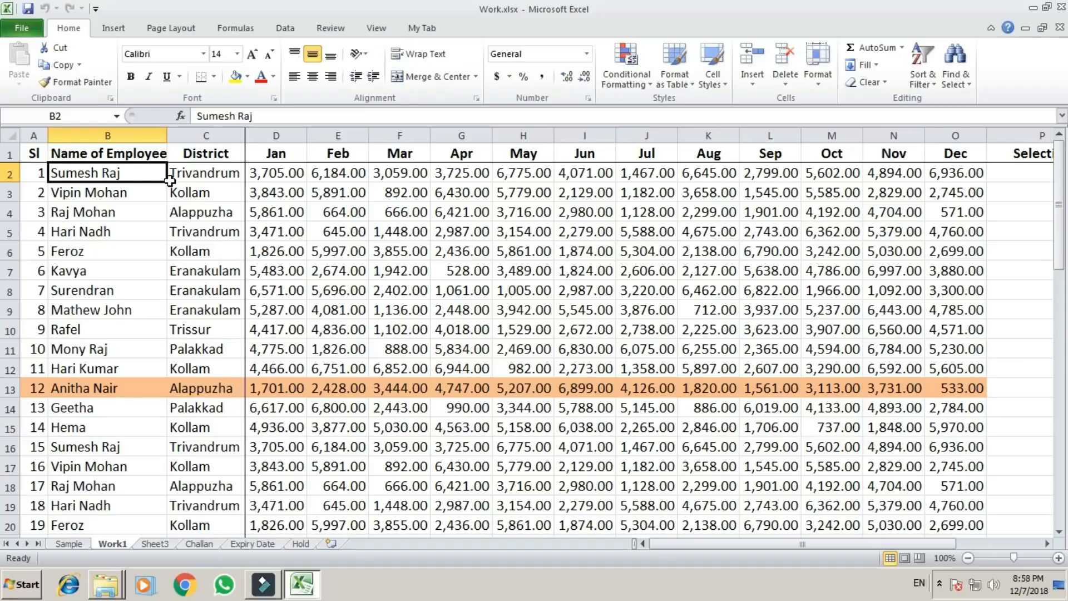
key("Up")
key("Down")
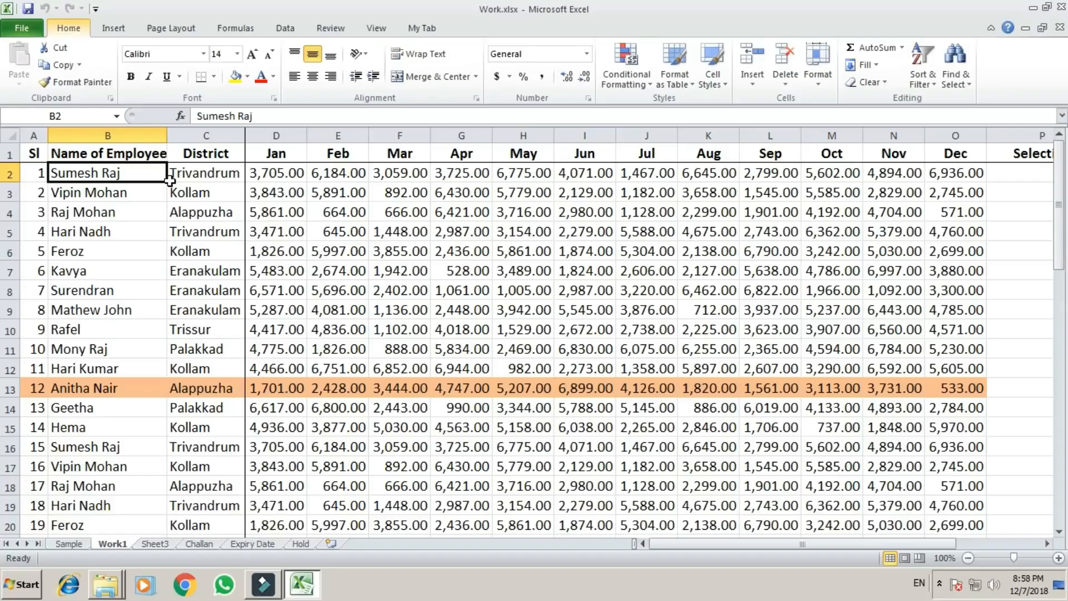
key("alt+d+l")
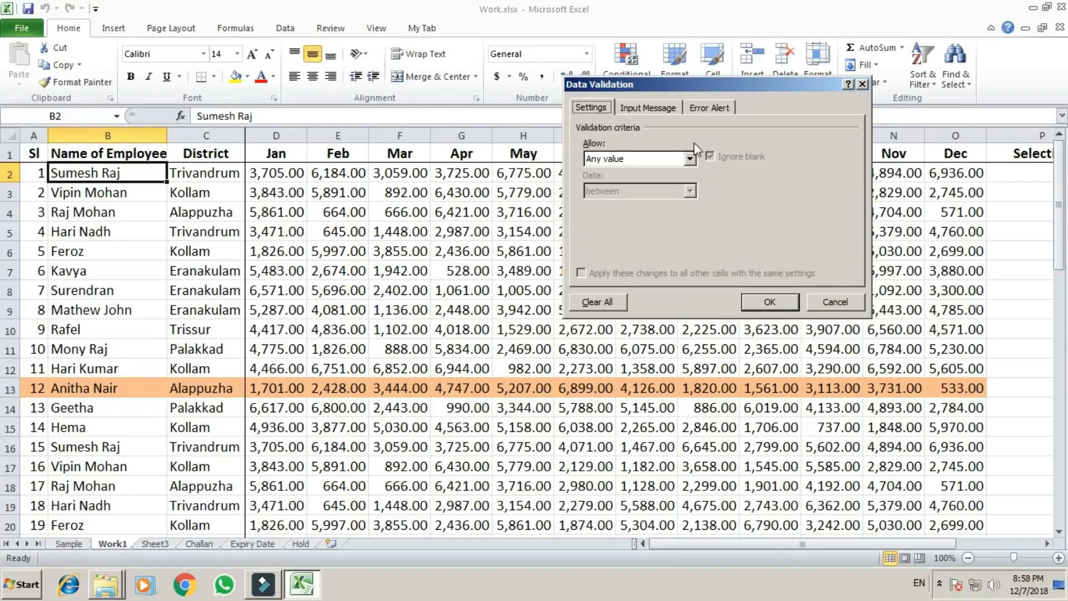
left_click(689, 159)
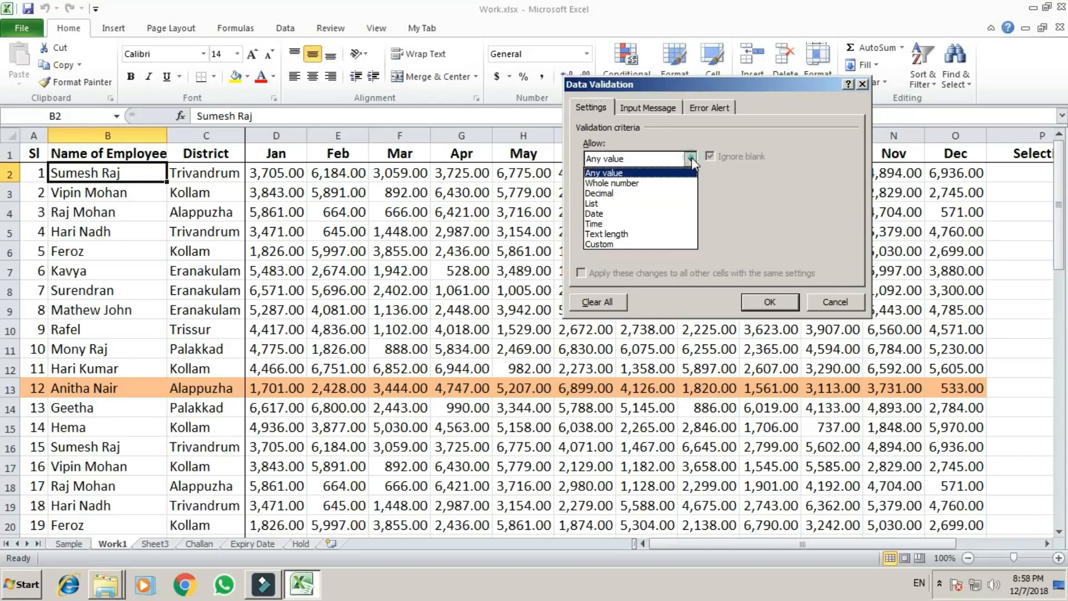
left_click(619, 245)
left_click(622, 222)
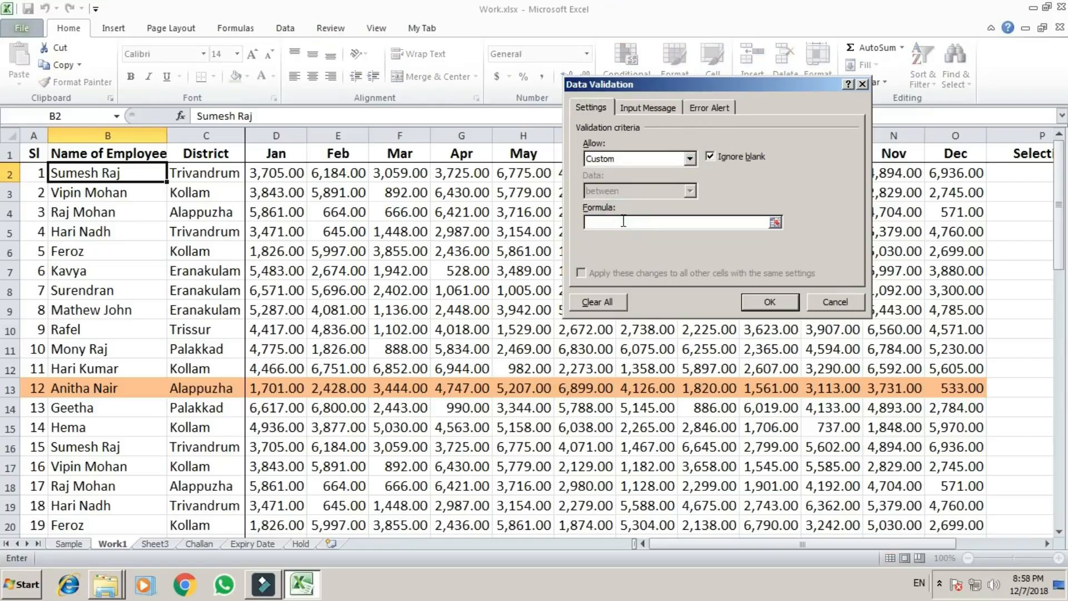
type("=istext(")
left_click(118, 171)
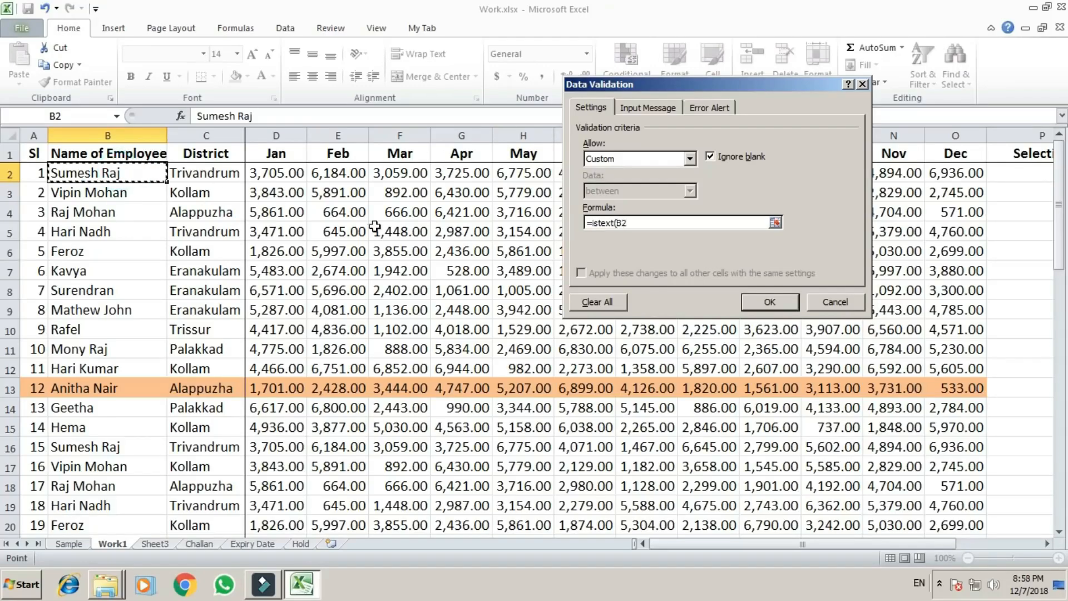
type("_")
key("BackSpace")
key("Return")
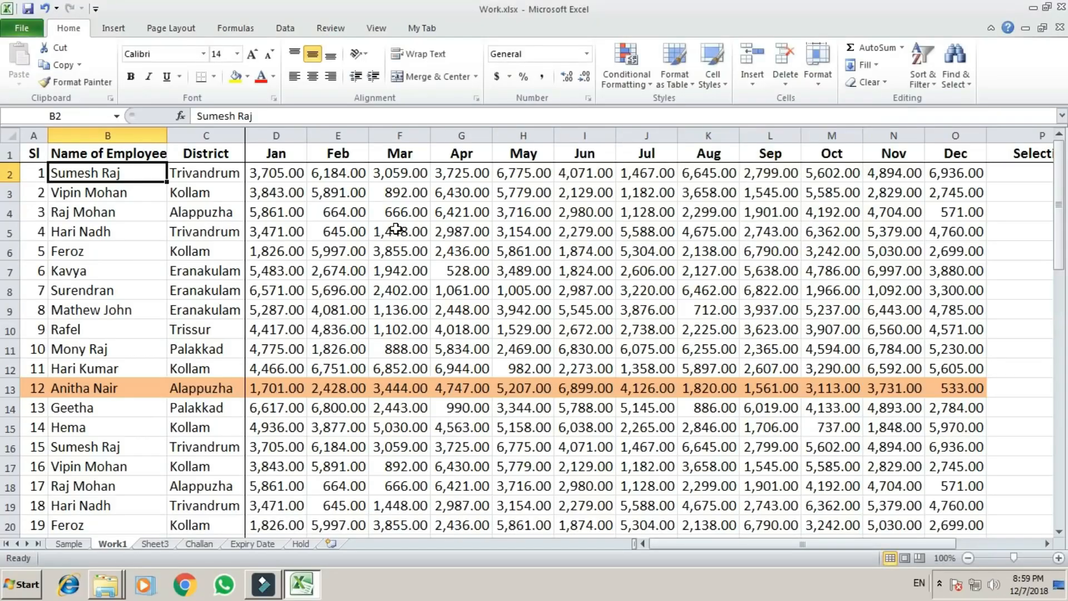
Test the text-only rule in B2 by entering 5454, and replace it with an employee's first name.
type("5454")
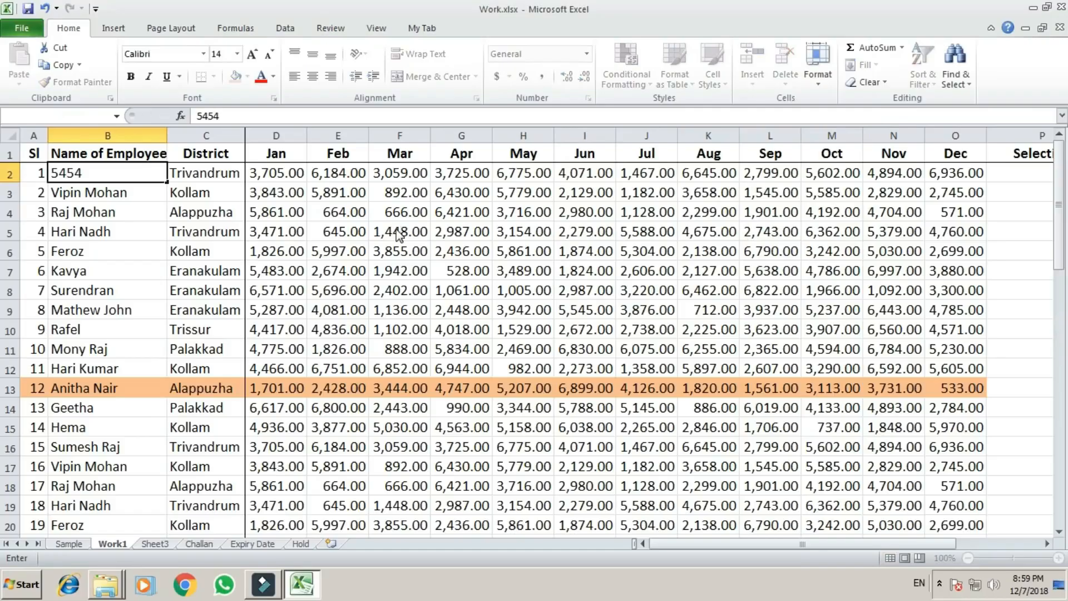
key("Return")
key("Return")
type("Suresh")
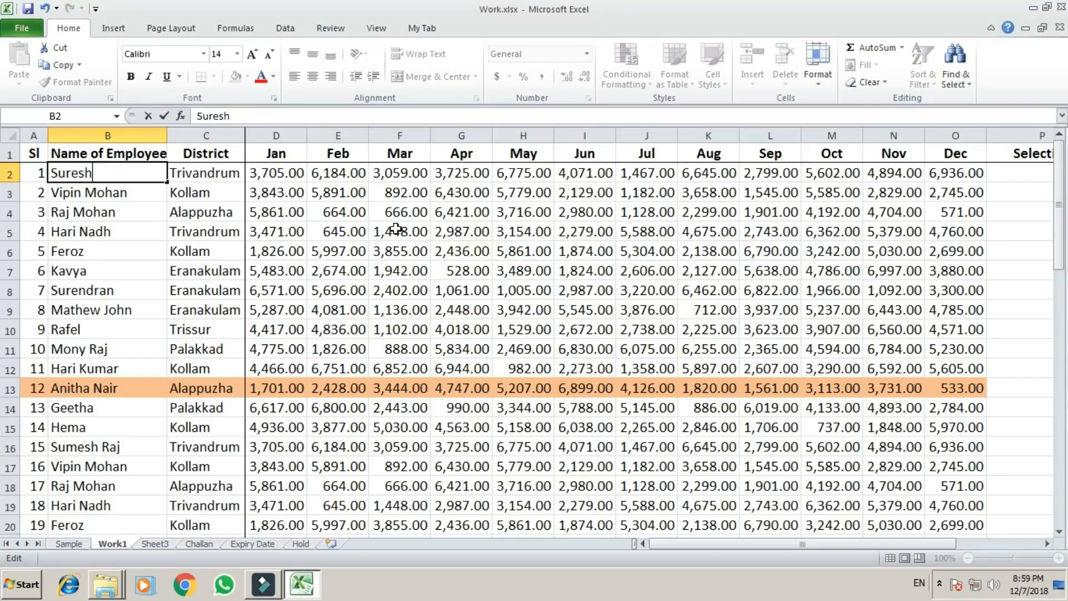
key("Return")
key("Up")
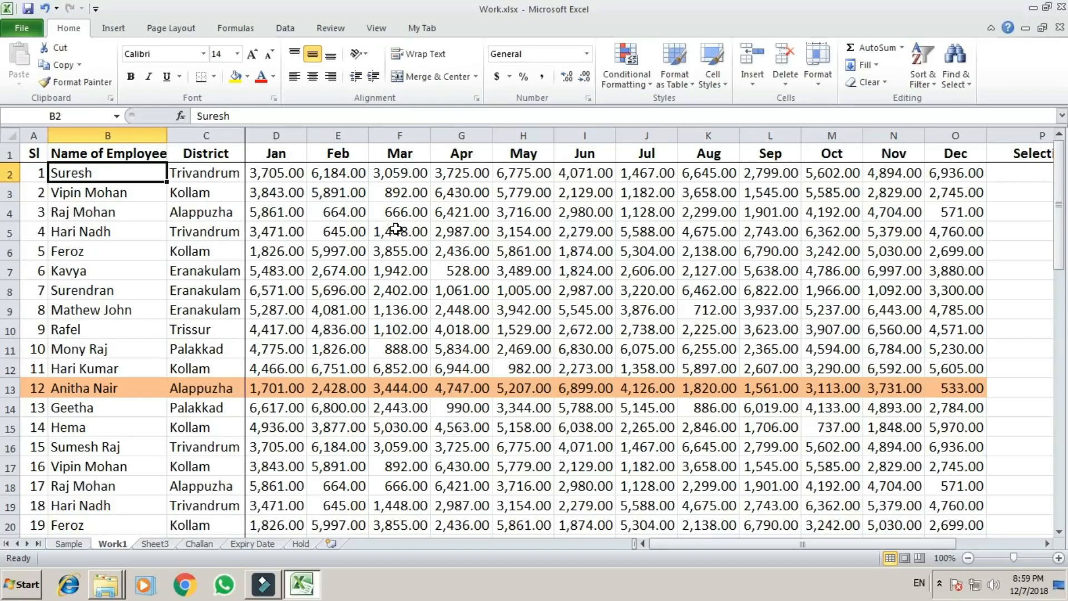
Append 44 after the employee's first name in B2.
key("F2")
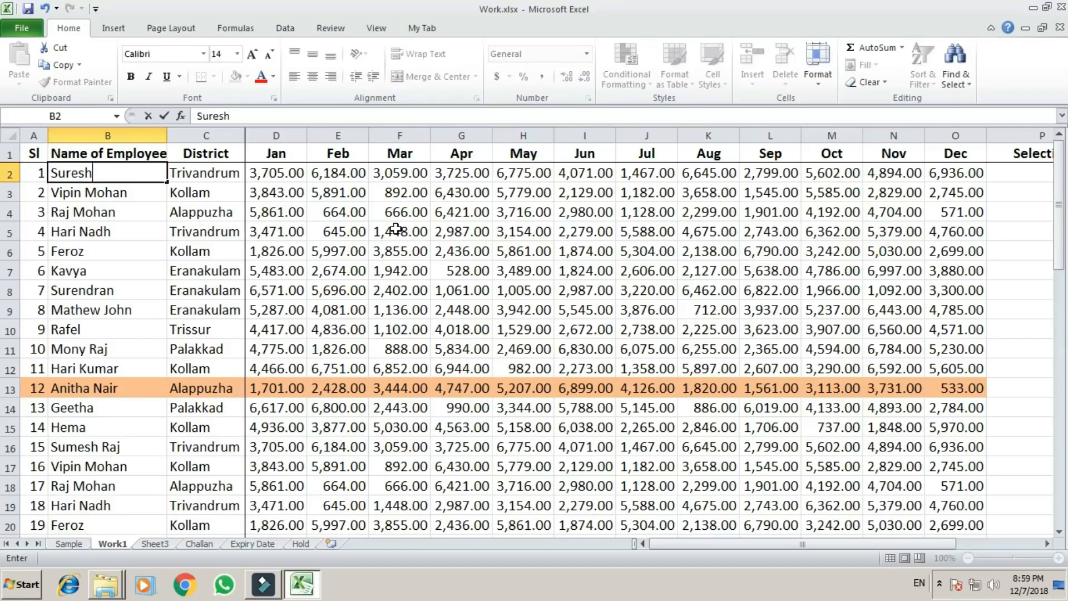
type("44")
key("Return")
key("Up")
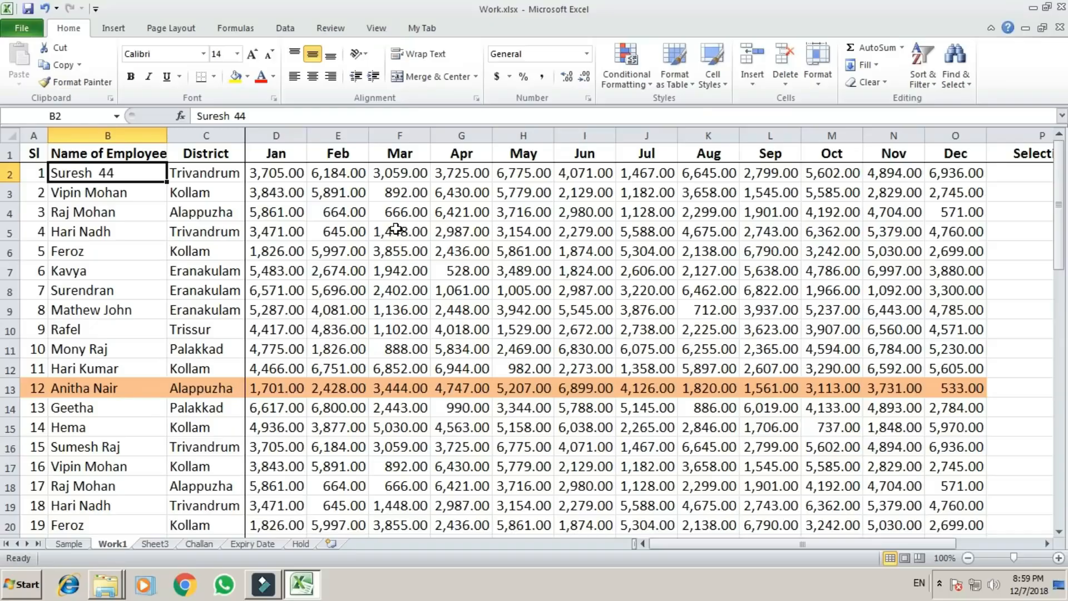
Clear B2, try to enter 1999 as a number, and enter it as text with a leading apostrophe instead.
key("Delete")
type("1999")
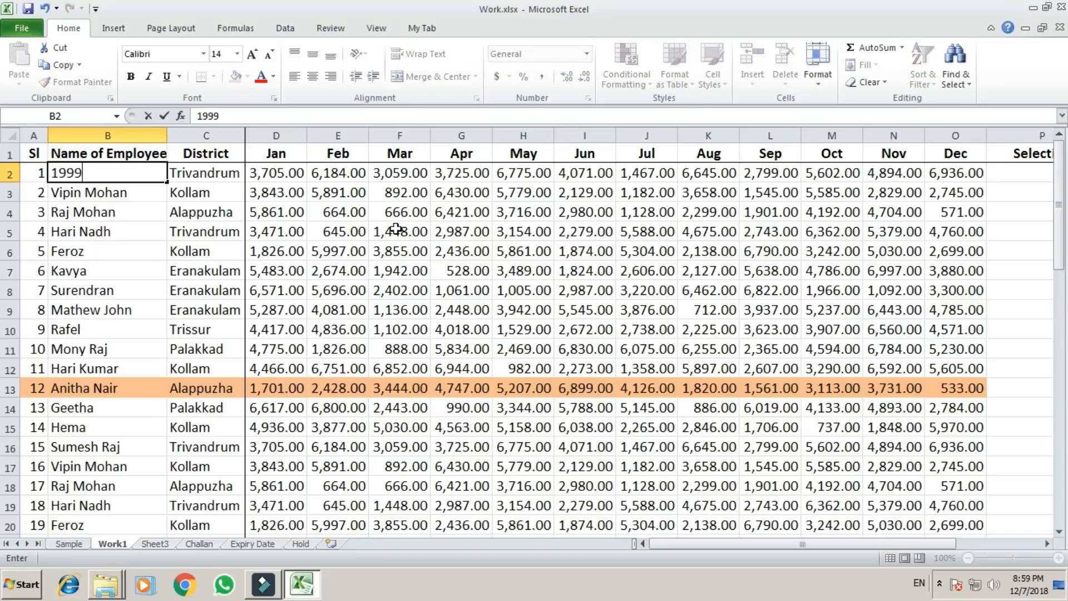
key("Return")
key("Return")
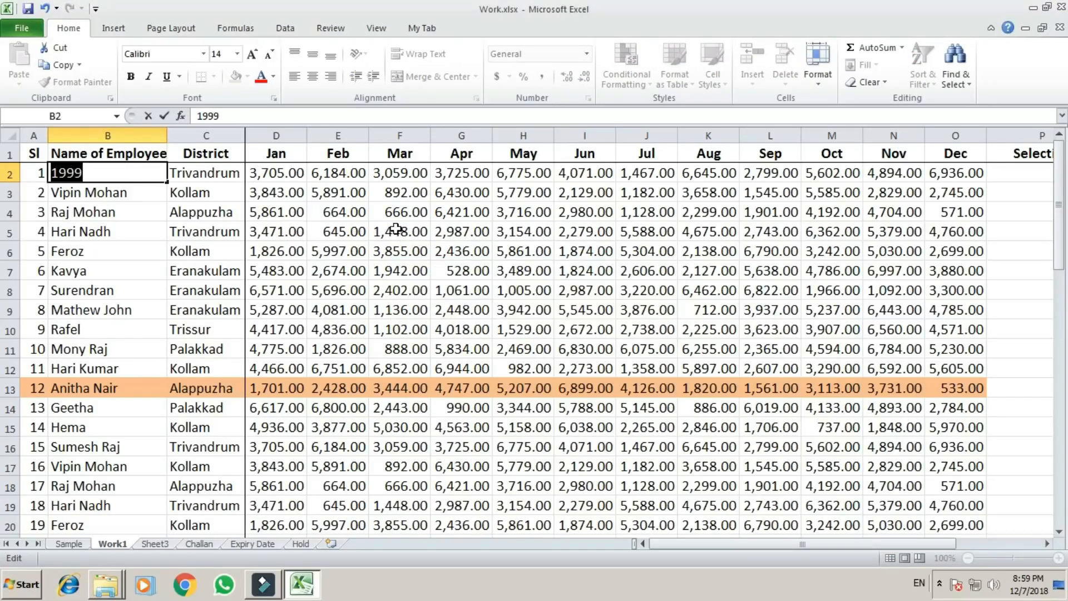
type("'")
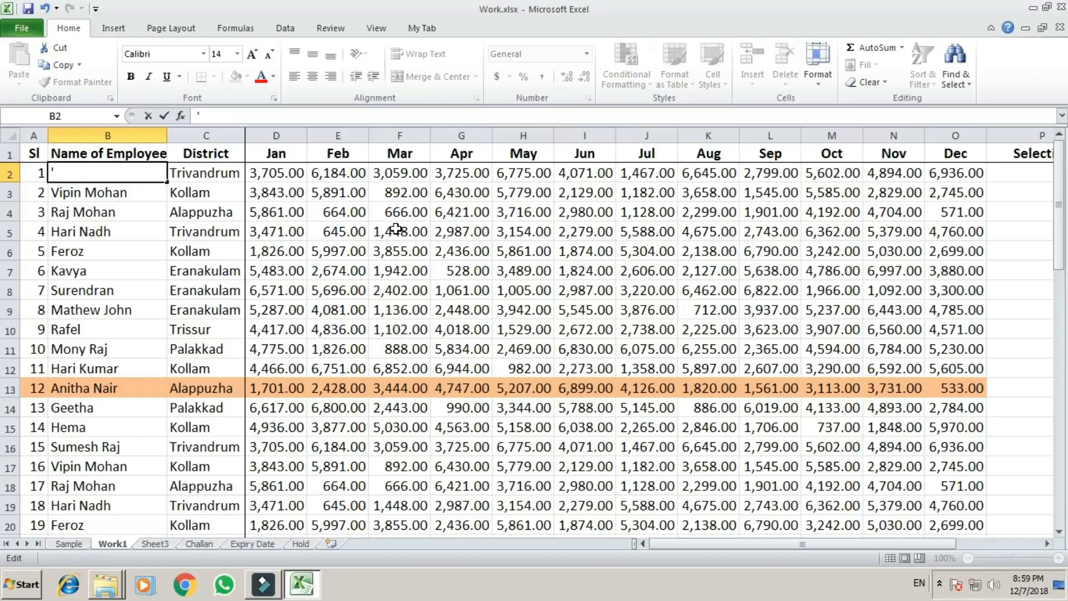
type("1999")
key("Return")
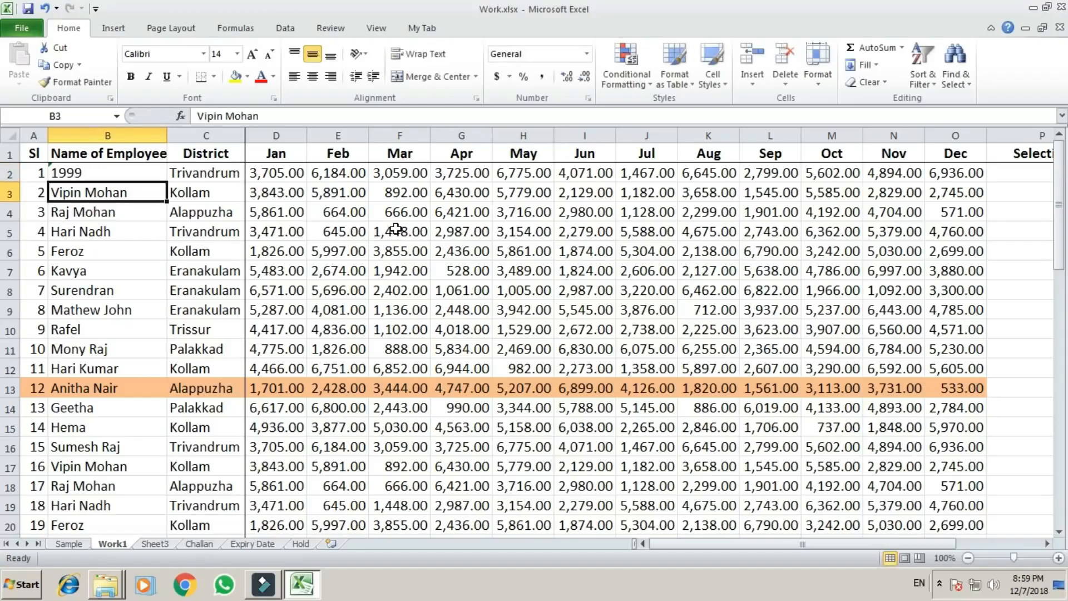
Convert the 1999 stored as text in B2 to a number.
key("Up")
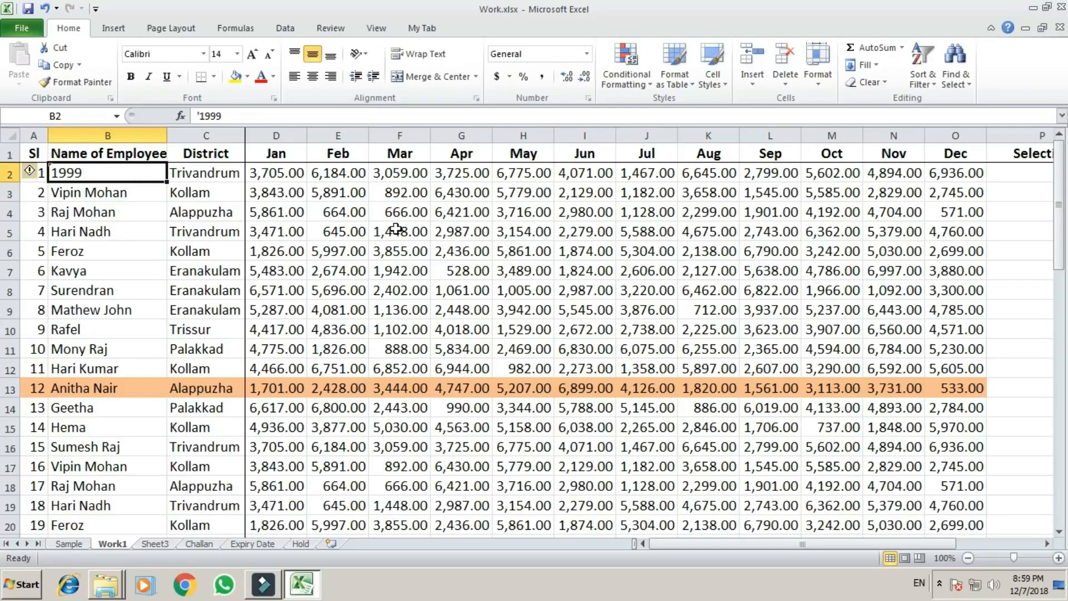
key("Down")
key("Up")
key("Down")
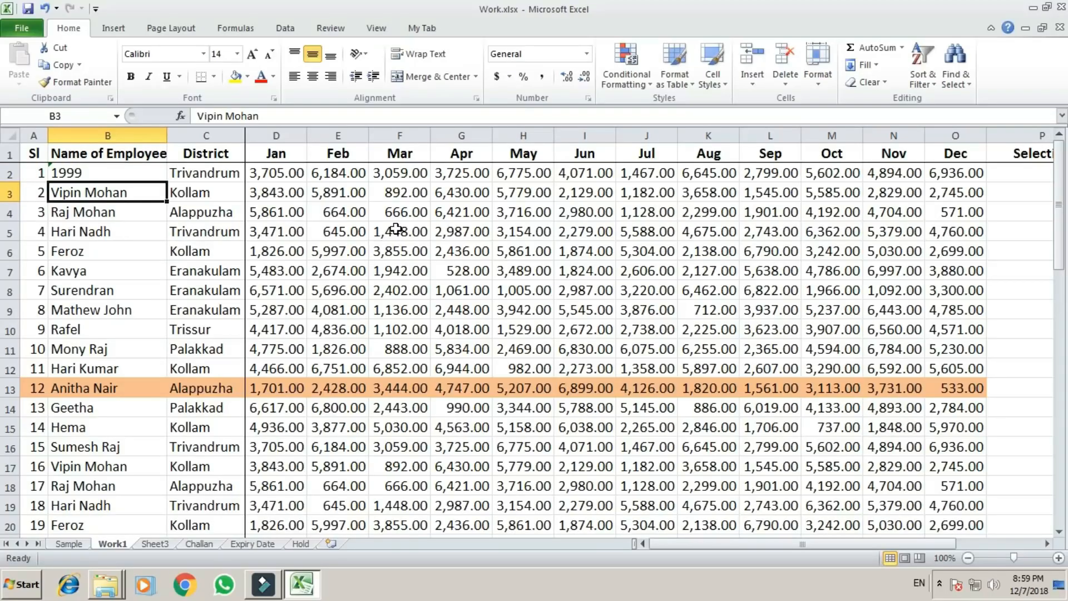
key("Up")
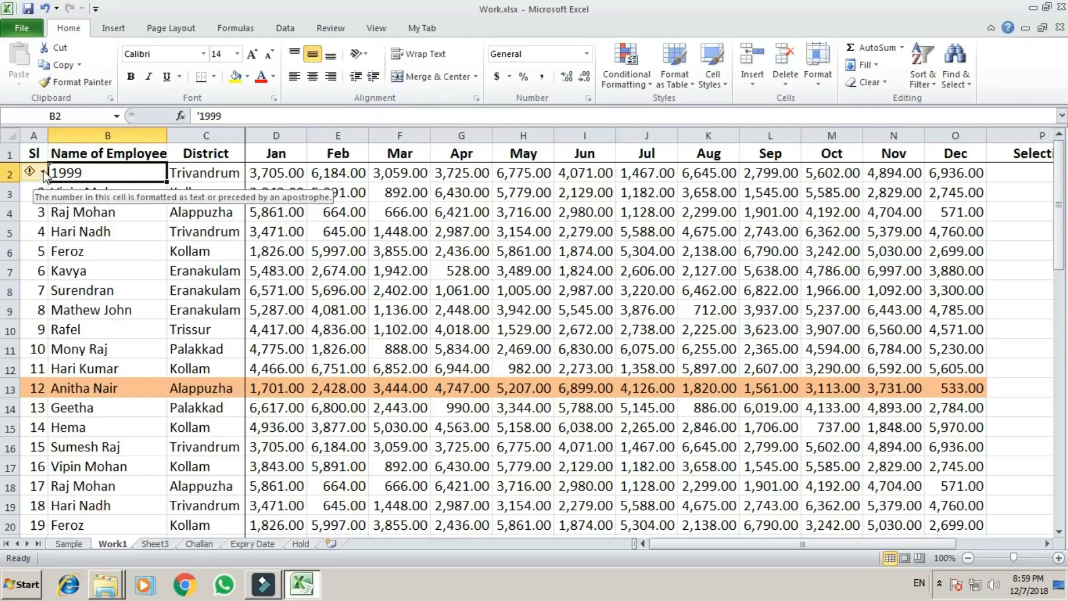
left_click(39, 172)
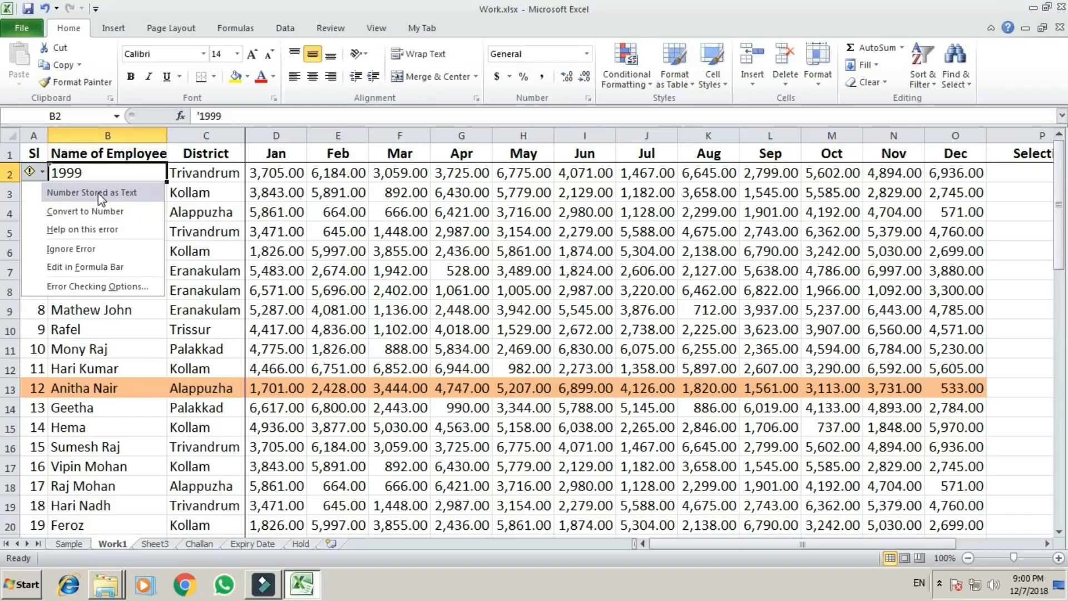
left_click(99, 214)
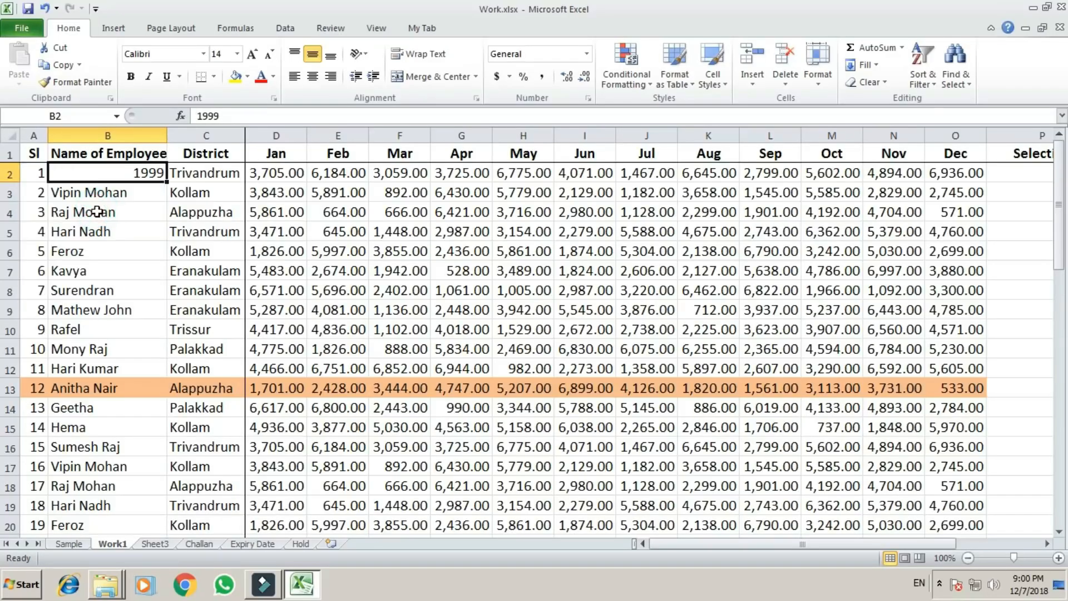
left_click(95, 212)
left_click(128, 170)
left_click(109, 231)
left_click(103, 169)
left_click(108, 211)
Circle the invalid data on the Work1 sheet.
left_click(128, 174)
left_click(285, 28)
left_click(612, 83)
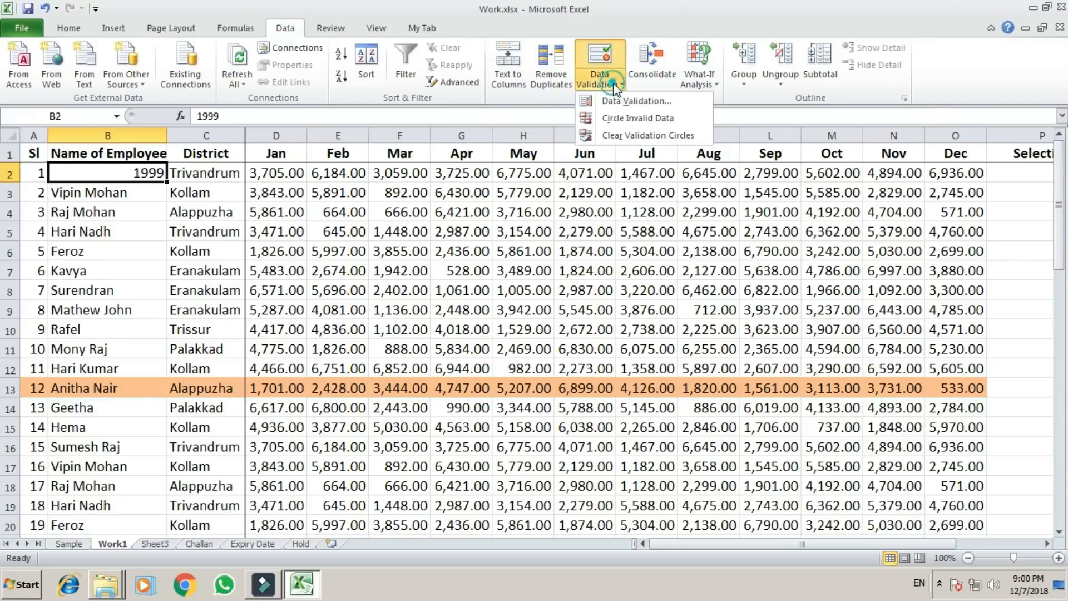
left_click(624, 124)
left_click(339, 303)
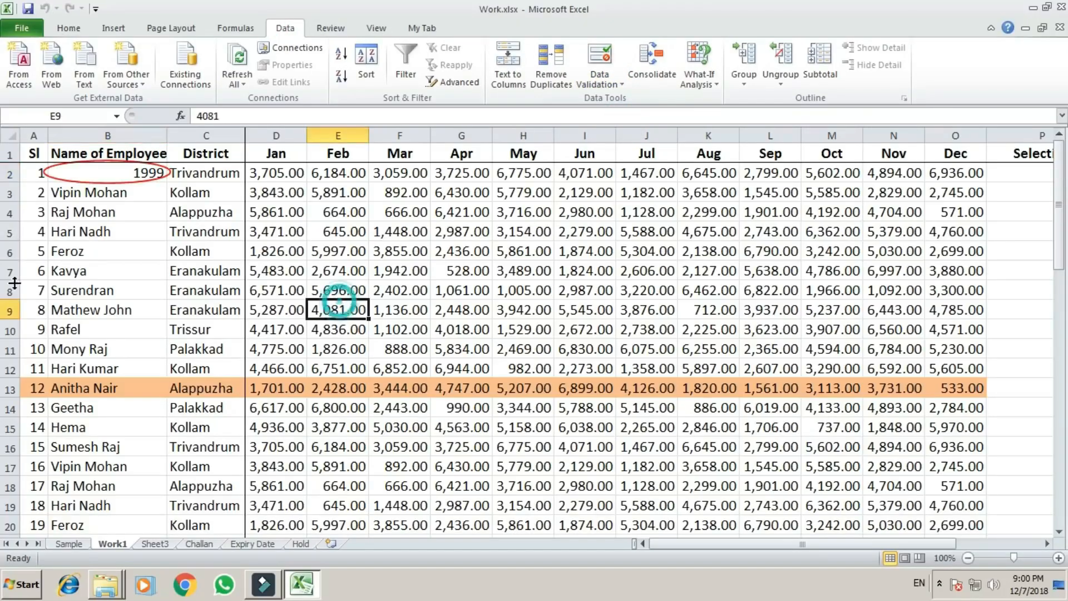
Delete the circled value in B2 and enter the employee's first name as text.
left_click(125, 175)
key("Delete")
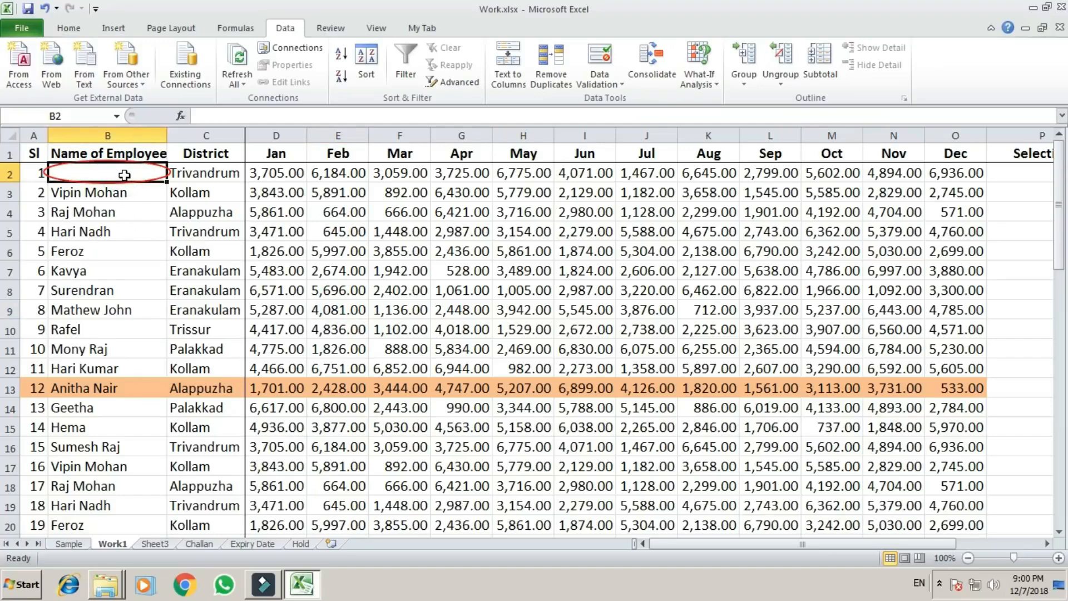
type("'Suresh")
key("ctrl+Return")
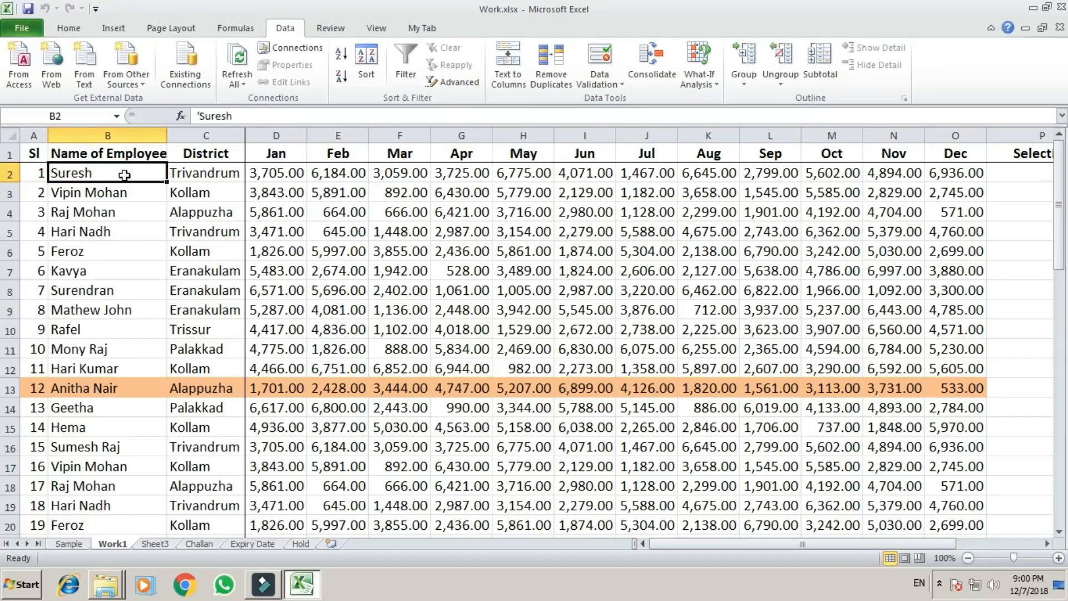
Extend the =ISTEXT(B2) validation rule to all employee names in B2:B57.
key("Down")
key("Up")
key("shift+Down")
key("shift+Down")
key("shift+Down")
key("shift+Down")
key("shift+Down")
key("shift+Down")
key("shift+Down")
key("shift+Down")
key("shift+Down")
key("shift+Down")
key("shift+Down")
key("shift+Down")
key("shift+Down")
key("shift+Down")
key("shift+Down")
key("shift+Down")
key("shift+Down")
key("shift+Down")
key("shift+Down")
key("shift+Down")
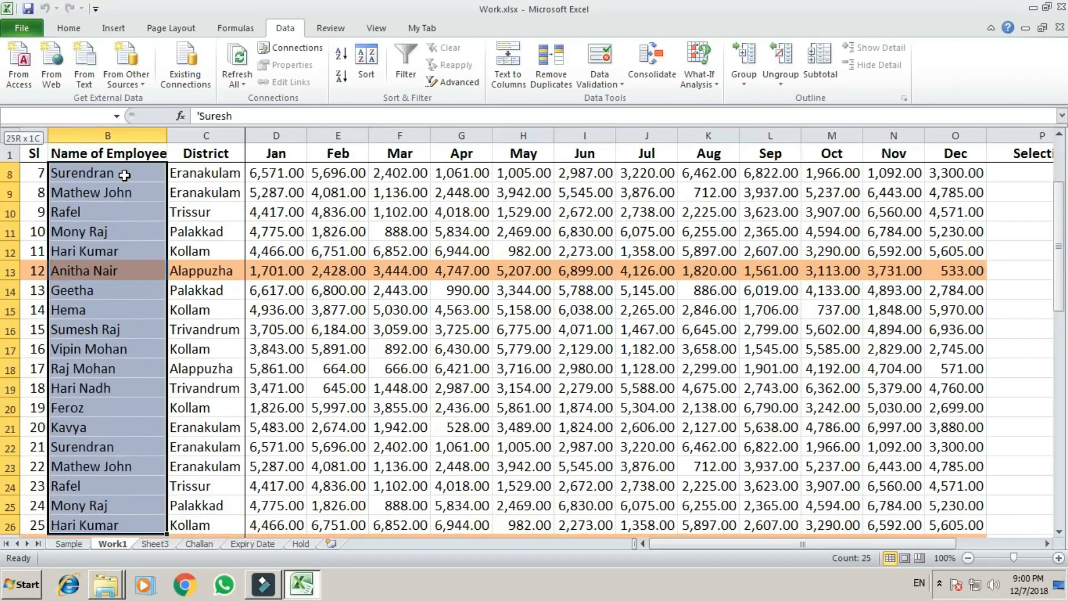
key("shift+Down")
key("shift+Down")
key("shift+Down")
key("shift+Down")
key("shift+Down")
key("shift+Down")
key("shift+Down")
key("shift+Down")
key("shift+Down")
key("shift+Down")
key("shift+Down")
key("shift+Down")
key("shift+Down")
key("shift+Down")
key("shift+Down")
key("shift+Down")
key("shift+Down")
key("shift+Down")
key("shift+Down")
key("shift+Down")
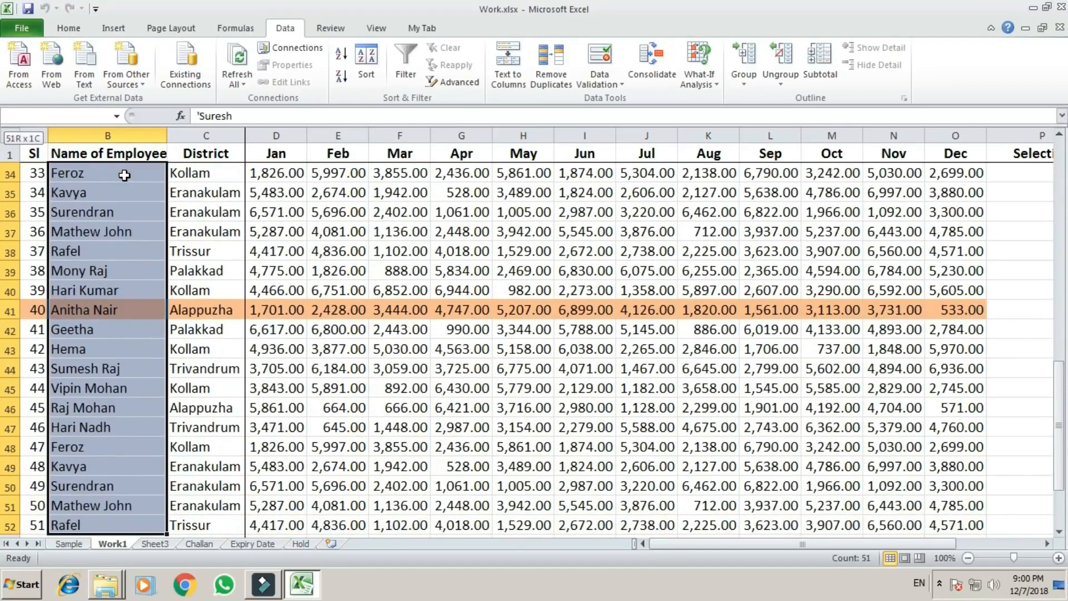
key("shift+Down")
key("shift+Down")
key("shift+Down")
key("shift+Down")
key("shift+Down")
key("shift+Down")
key("shift+Down")
key("shift+Down")
key("shift+Down")
key("shift+Down")
key("shift+Up")
key("shift+Up")
key("shift+Up")
key("shift+Up")
key("shift+Up")
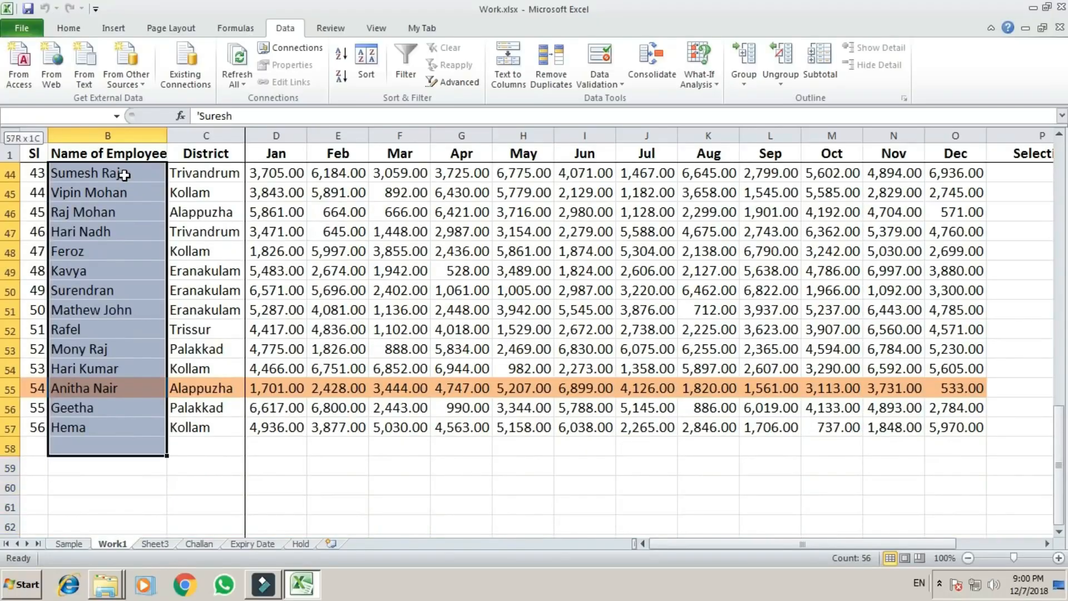
key("alt+a")
key("v")
key("v")
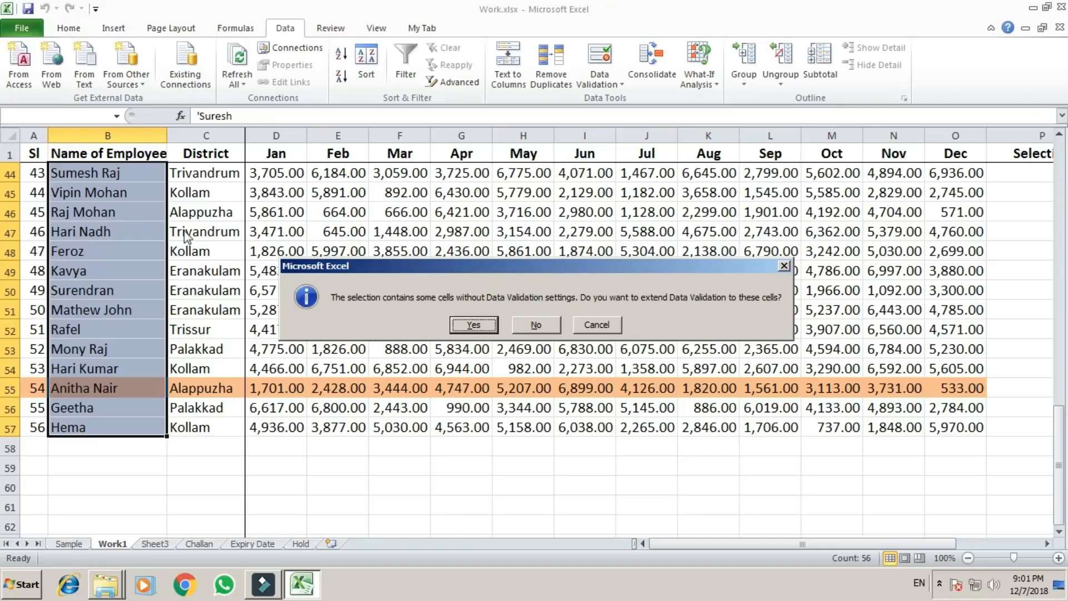
left_click(474, 325)
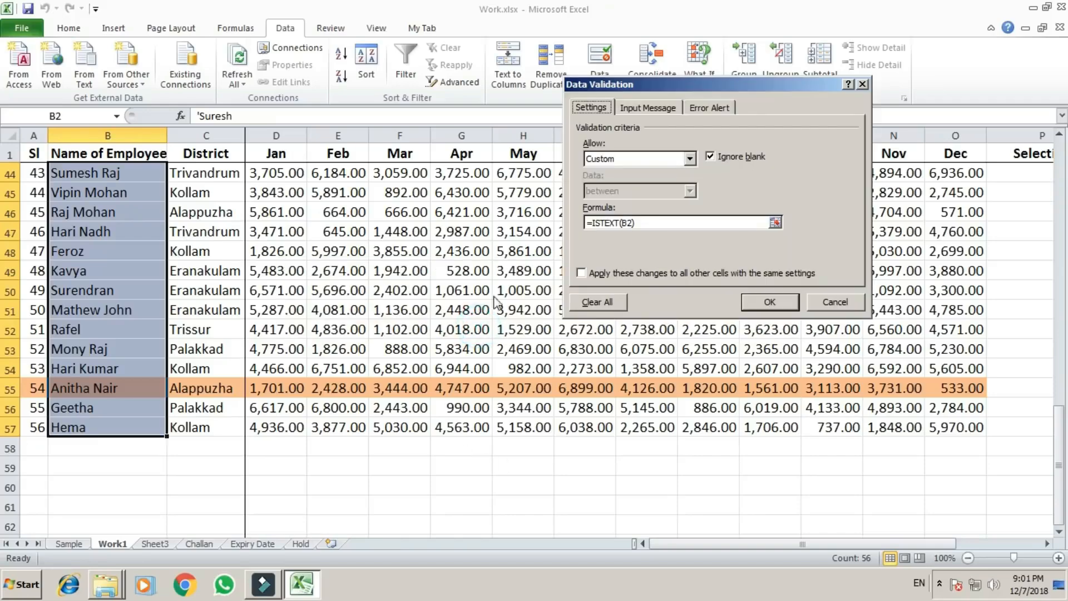
left_click(779, 301)
Try to enter 5454 as the employee name in B52, and cancel the entry.
left_click(98, 334)
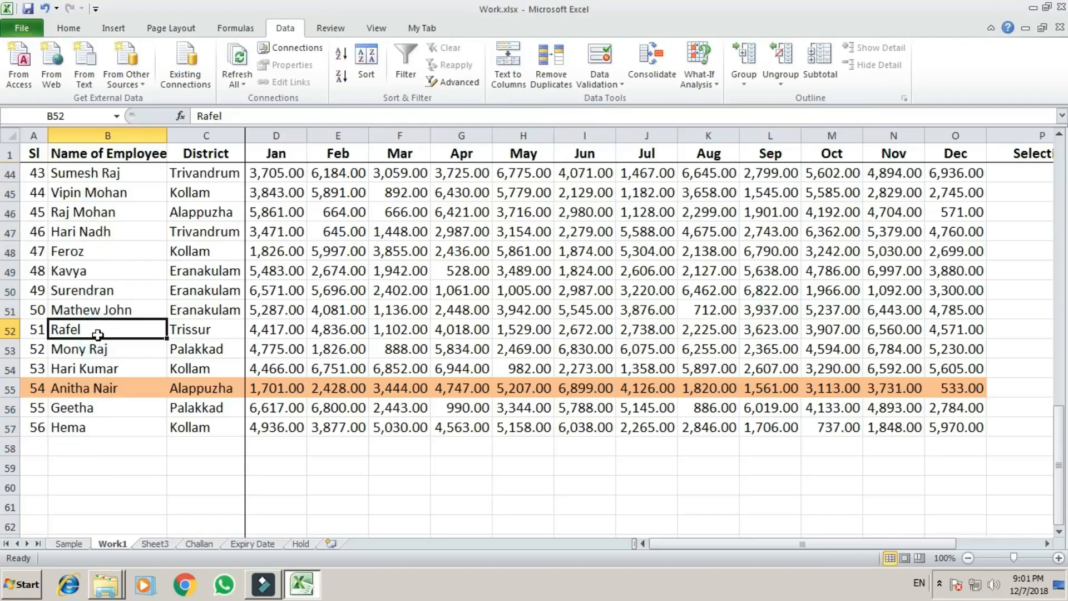
type("5454")
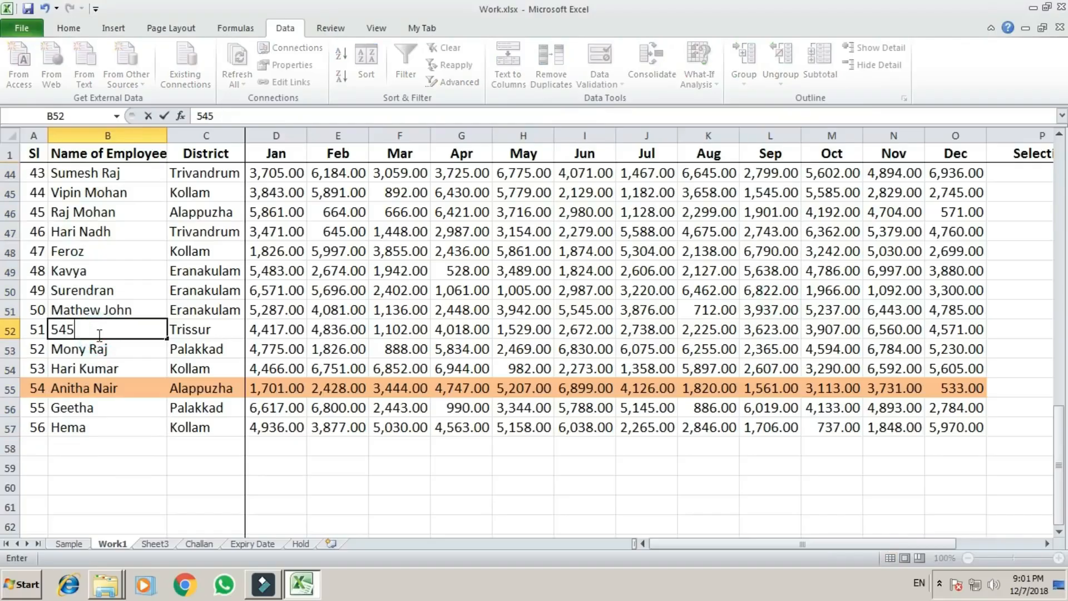
key("Return")
key("Escape")
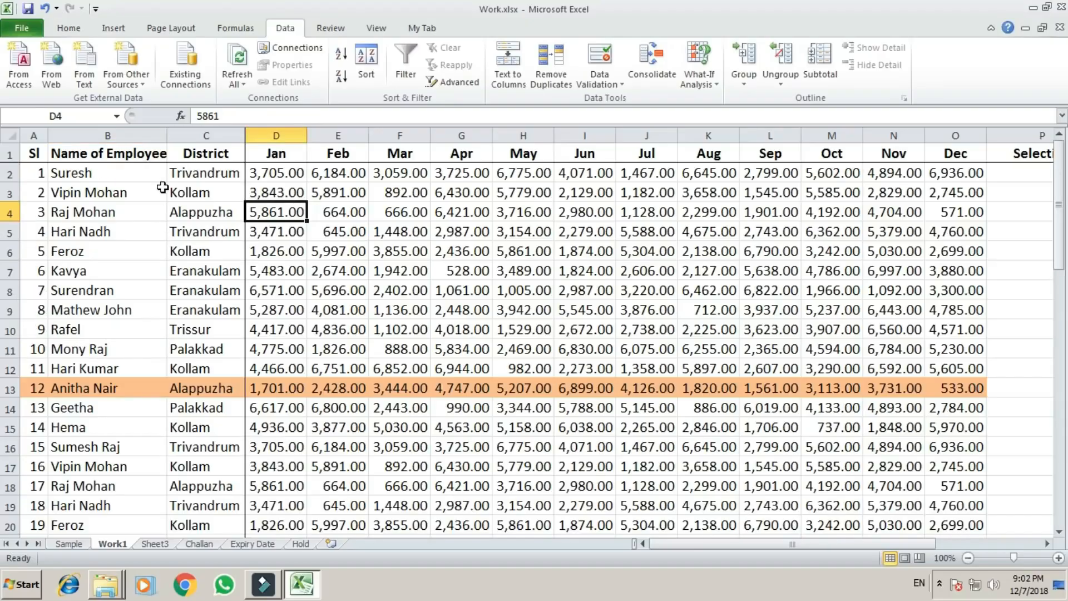
left_click(278, 173)
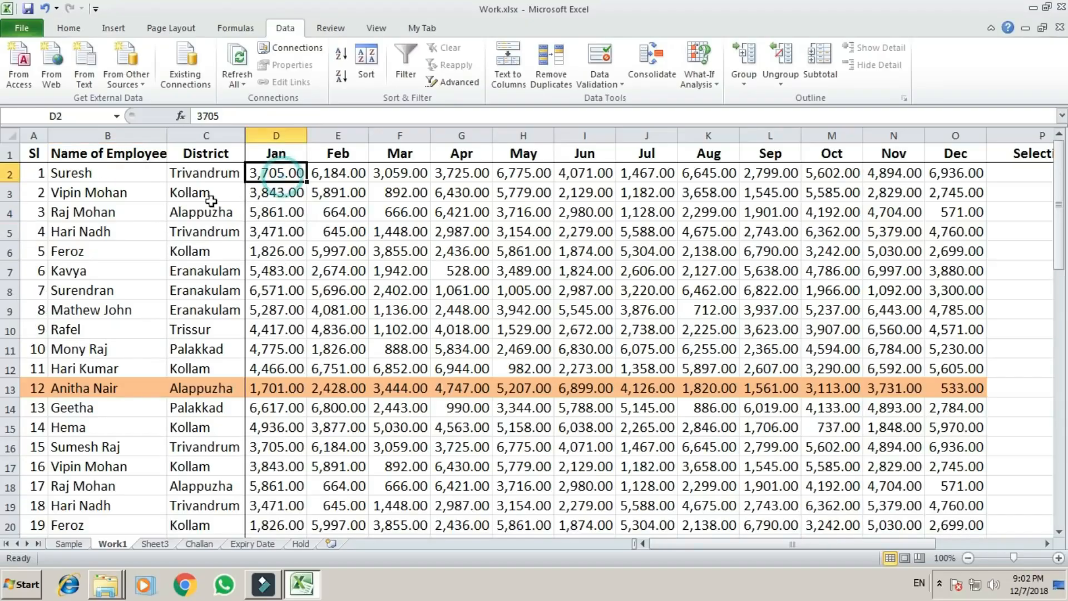
left_click(206, 171)
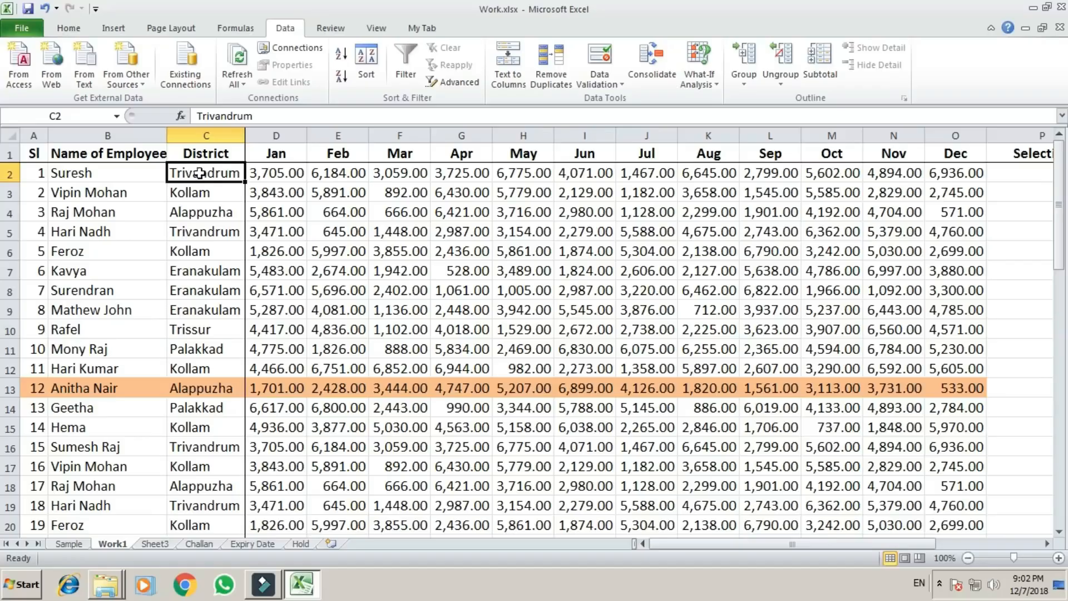
left_click(191, 340)
left_click(215, 175)
left_click(215, 212)
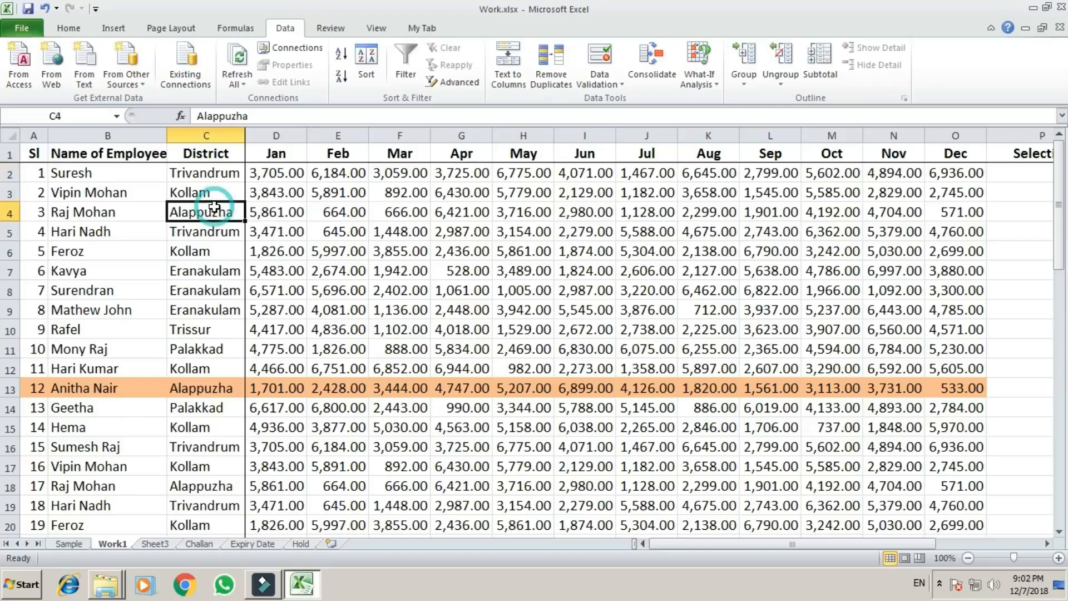
left_click(293, 174)
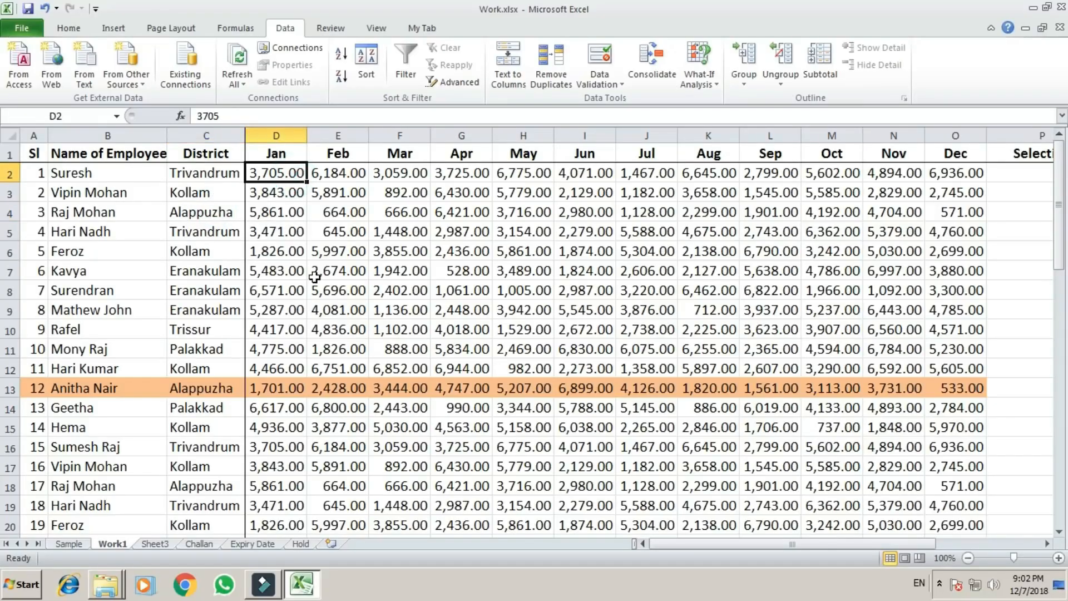
On the Sample sheet, count the Net Salary entries in K19 with =COUNT(K4:K17).
left_click(69, 544)
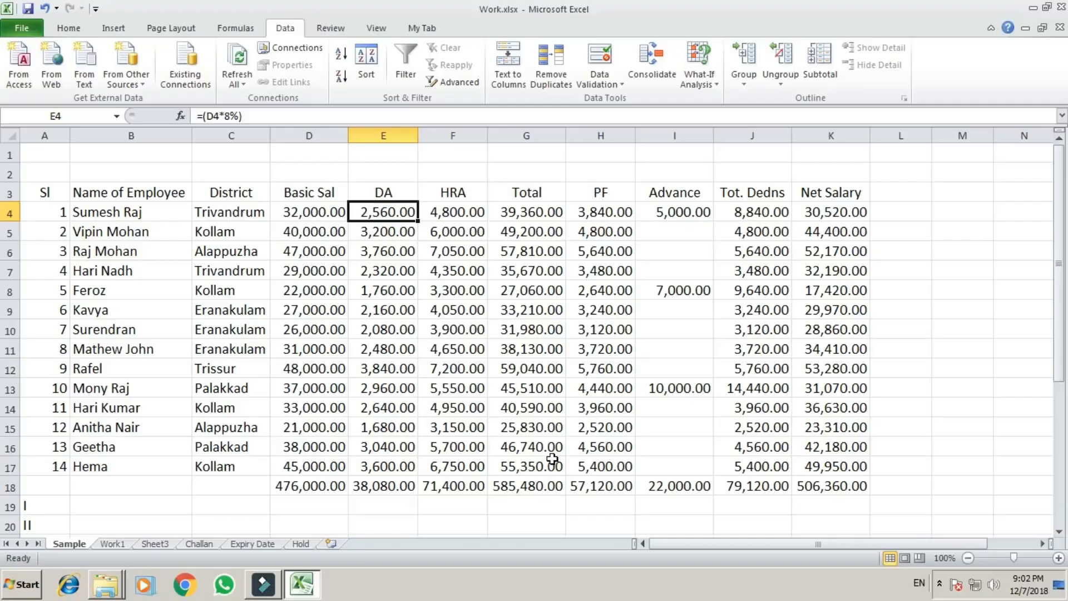
left_click(549, 427)
left_click(823, 508)
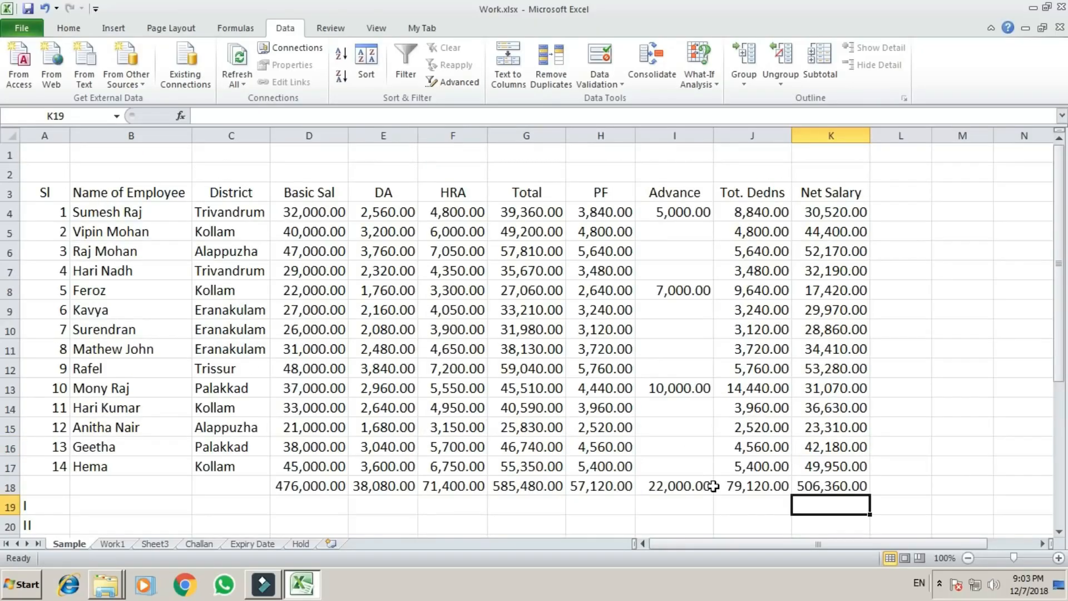
key("Left")
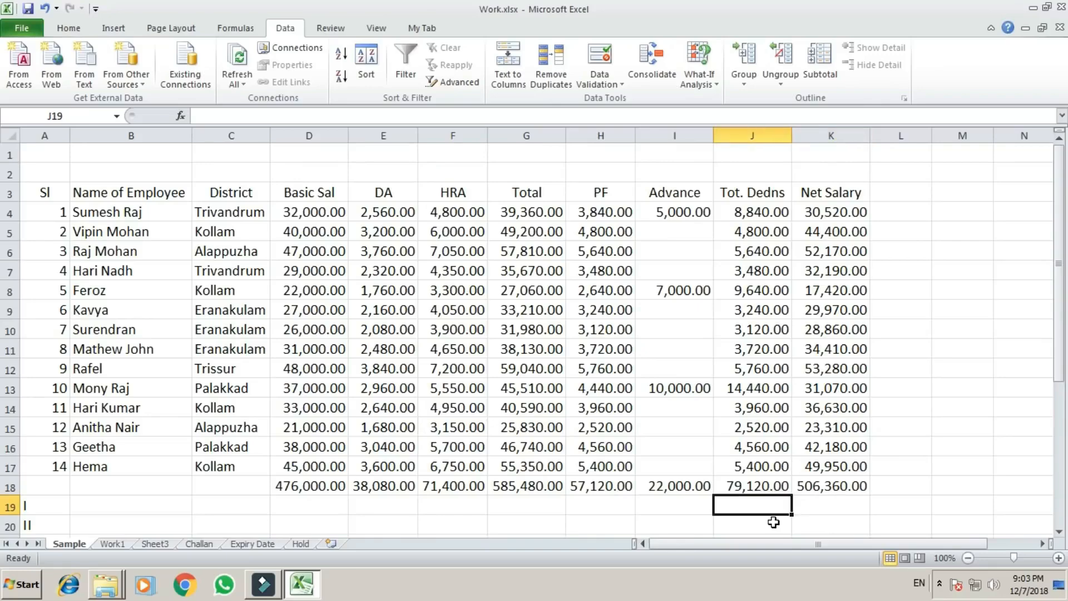
key("Right")
type("=count")
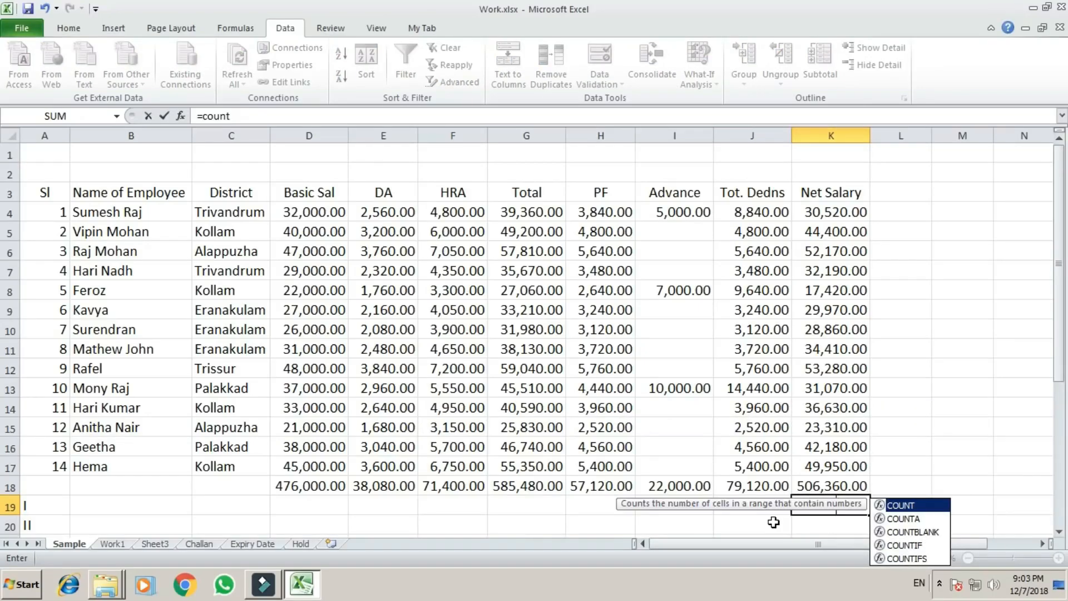
type("(")
key("Up")
key("Up")
key("Up")
key("Up")
key("Up")
key("Up")
key("Up")
key("Up")
key("Up")
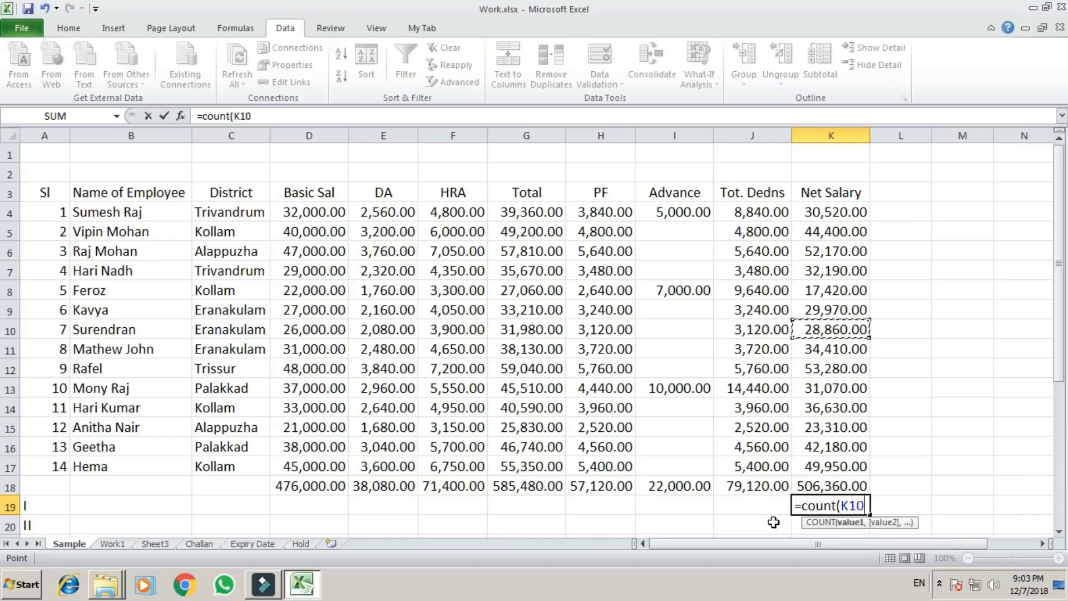
key("Up")
key("Up")
key("Up")
key("Up")
key("Up")
key("Up")
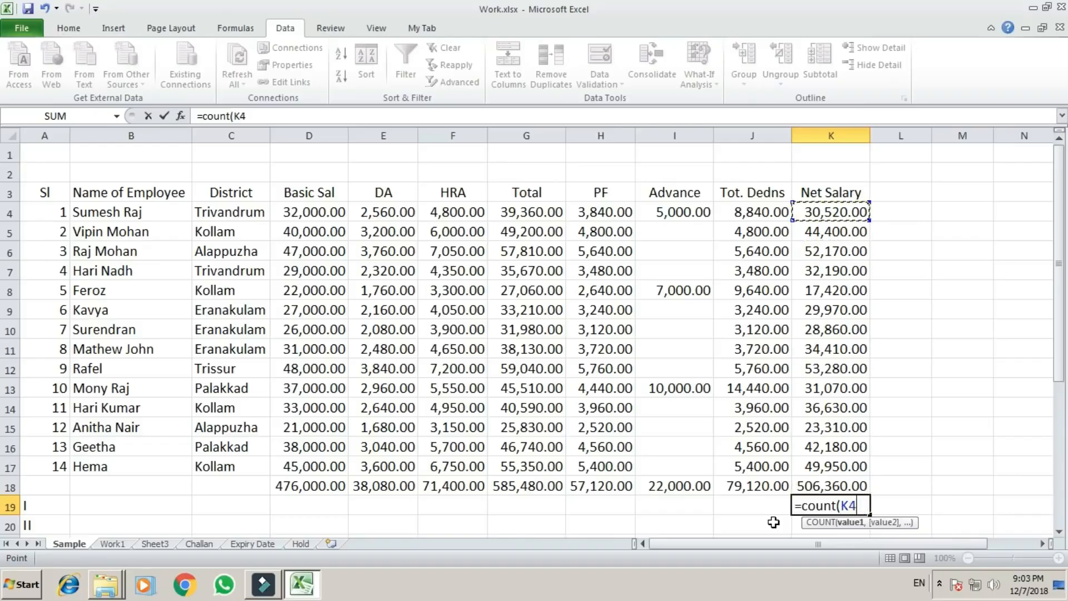
key("F8")
key("Down")
key("Down")
key("Down")
key("Down")
key("Down")
key("Down")
key("Down")
key("Down")
key("Down")
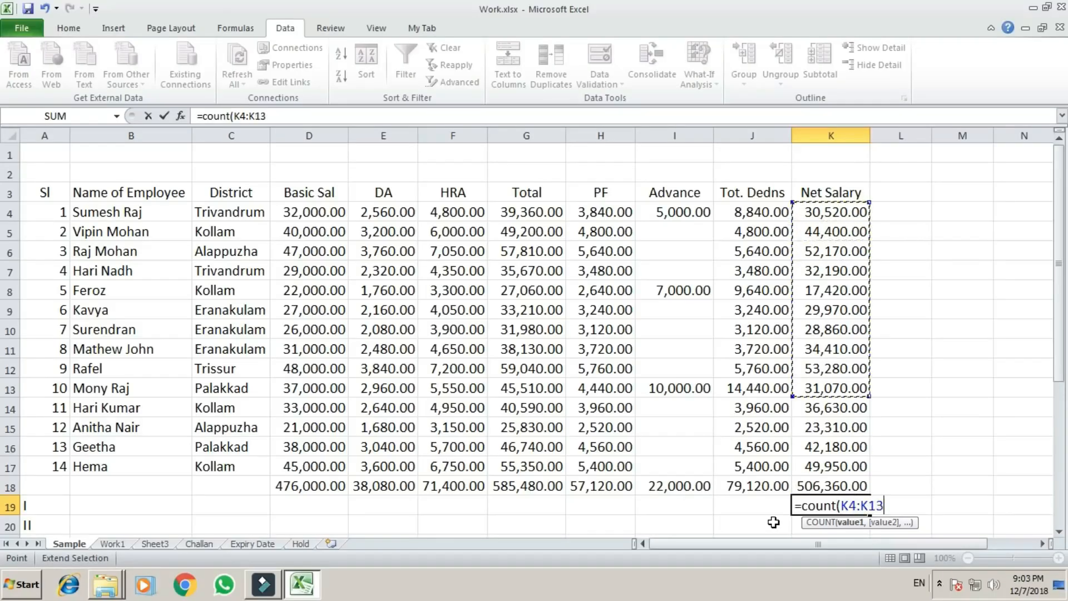
key("Down")
key("Down")
key("Down")
key("Down")
key("Return")
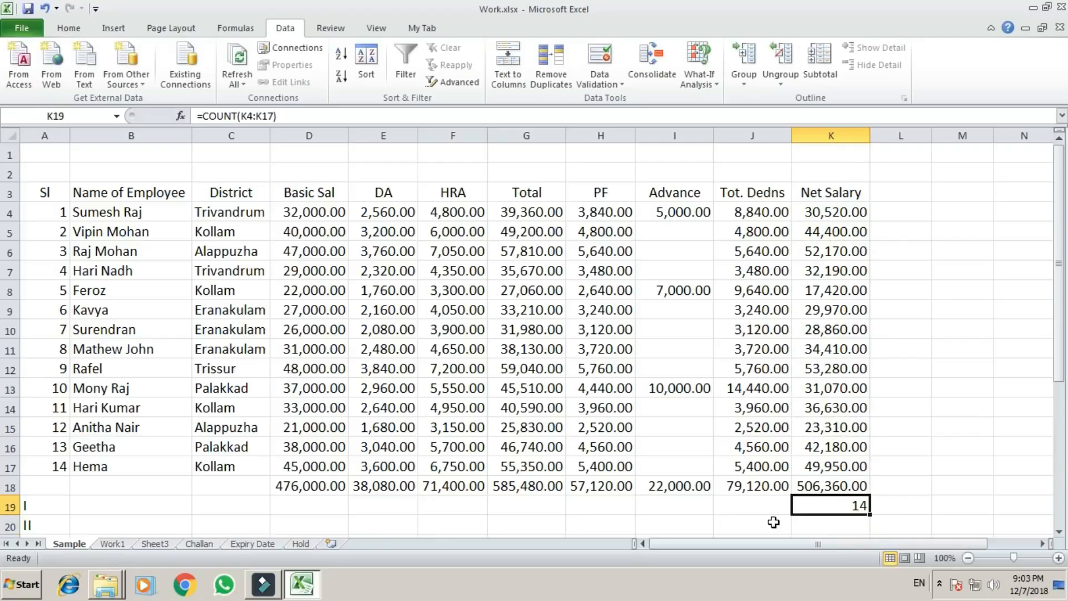
Check the Net Salary entries in K4:K17 that the formula in K19 counts.
key("Left")
key("Up")
key("Up")
key("Right")
key("Up")
key("Up")
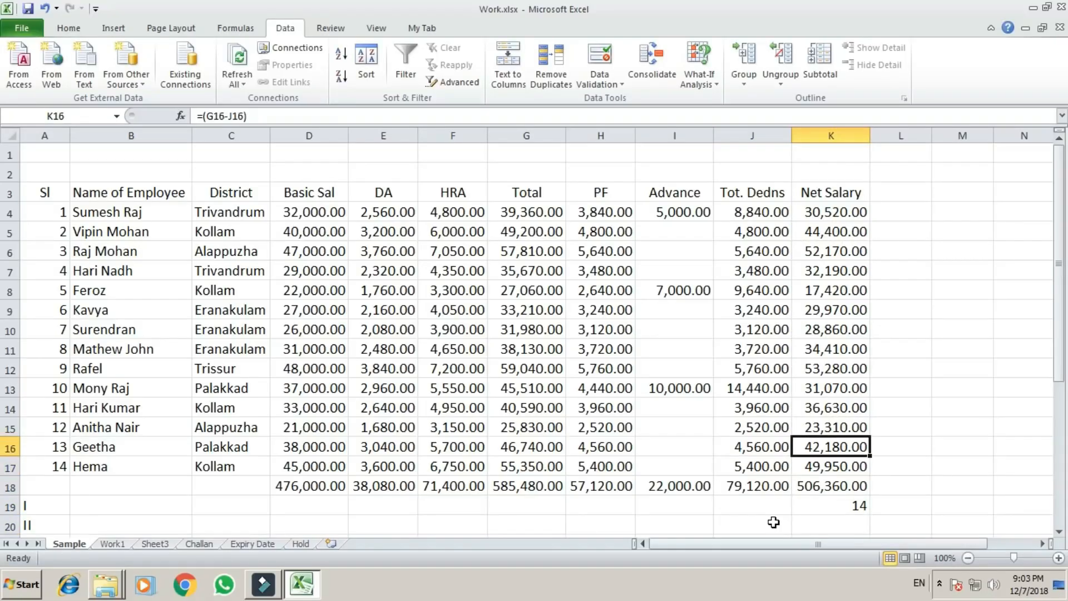
key("Up")
key("Up")
key("Up")
key("Up")
key("Up")
key("Up")
key("Up")
key("Up")
key("Up")
key("Up")
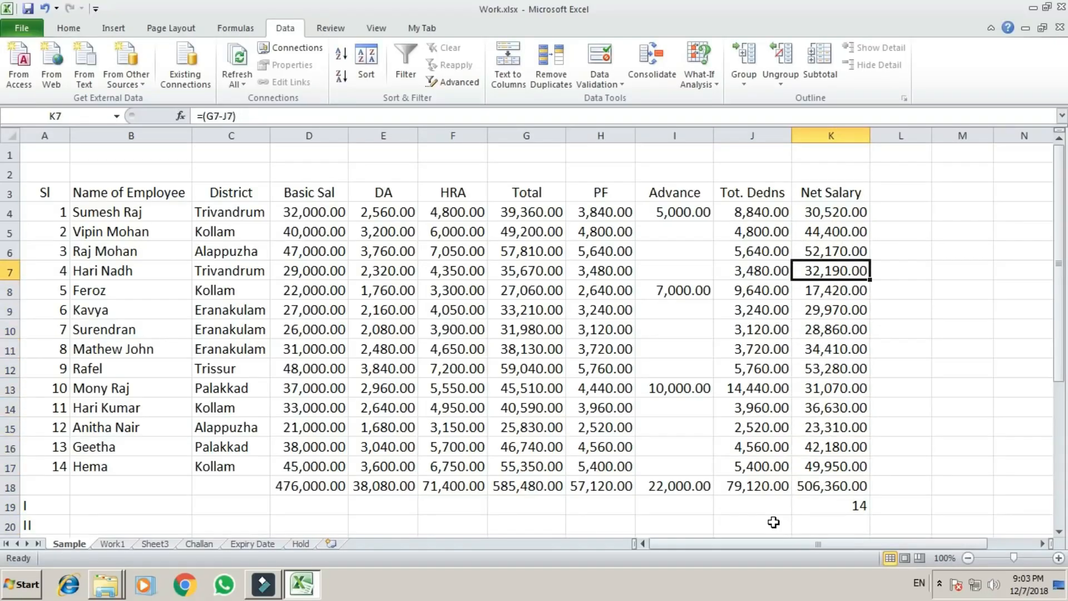
key("Down")
key("Down")
key("Down")
key("Down")
key("Down")
key("Down")
key("Down")
key("Down")
key("Down")
key("Down")
key("Down")
key("Down")
key("Down")
key("Down")
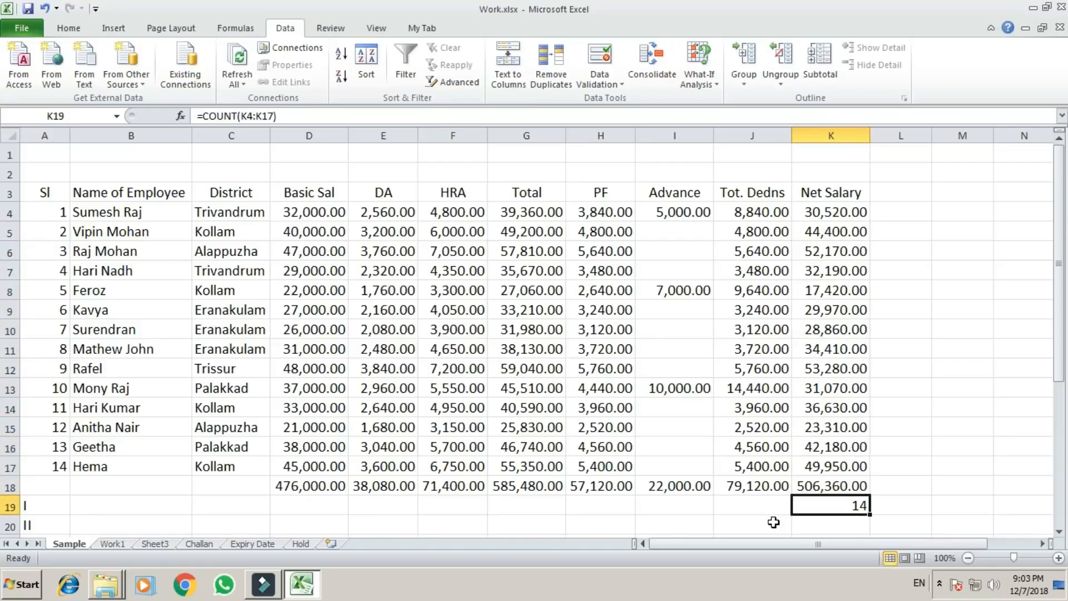
Label the count with the text Total Numbers in J19 and right-align it.
key("Left")
key("Up")
key("Down")
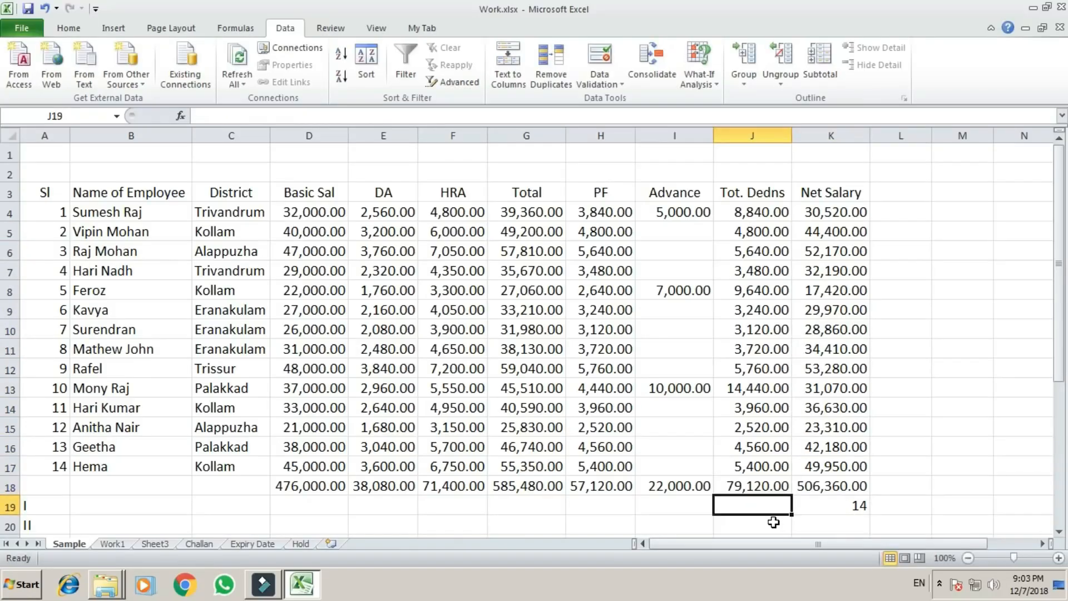
type("Total Numbers")
key("ctrl+Return")
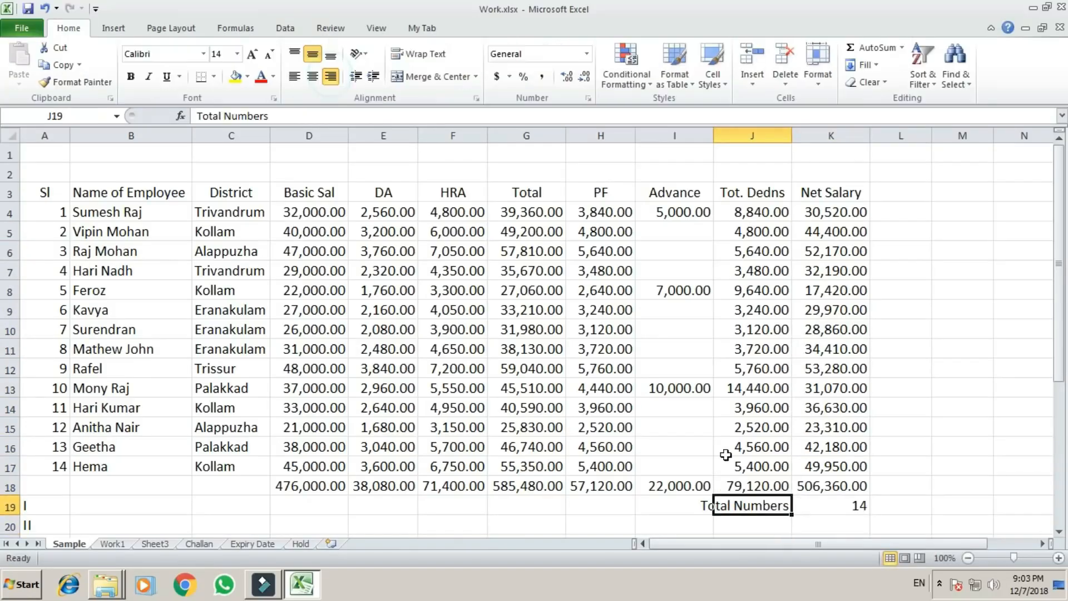
key("Right")
left_click(760, 521)
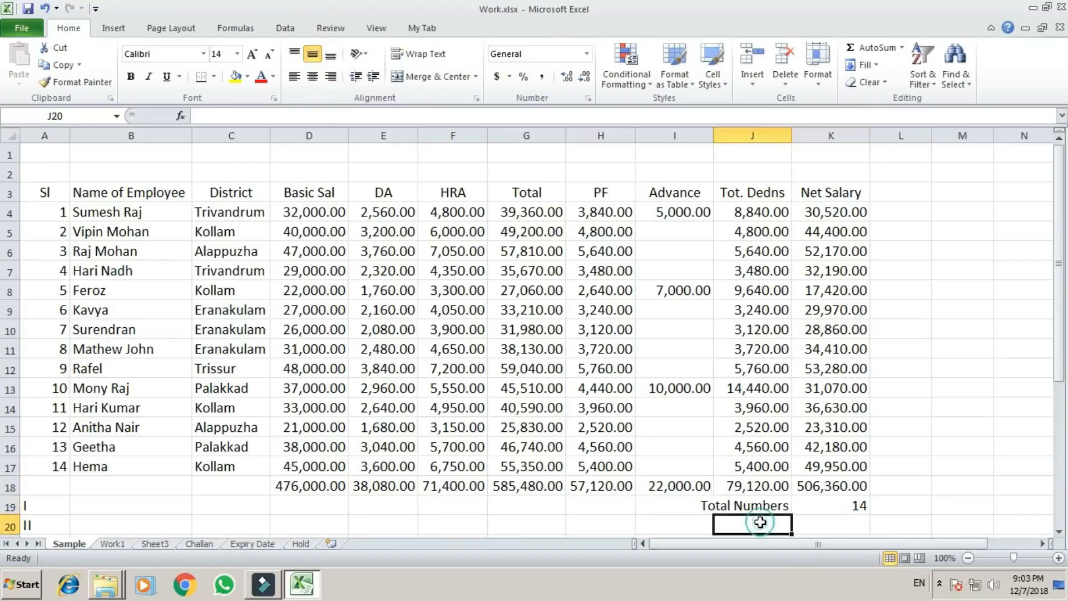
scroll(760, 521, "down", 1)
scroll(760, 522, "up", 1)
Add the heading Paid in L3 for a new column beside Net Salary.
left_click(930, 194)
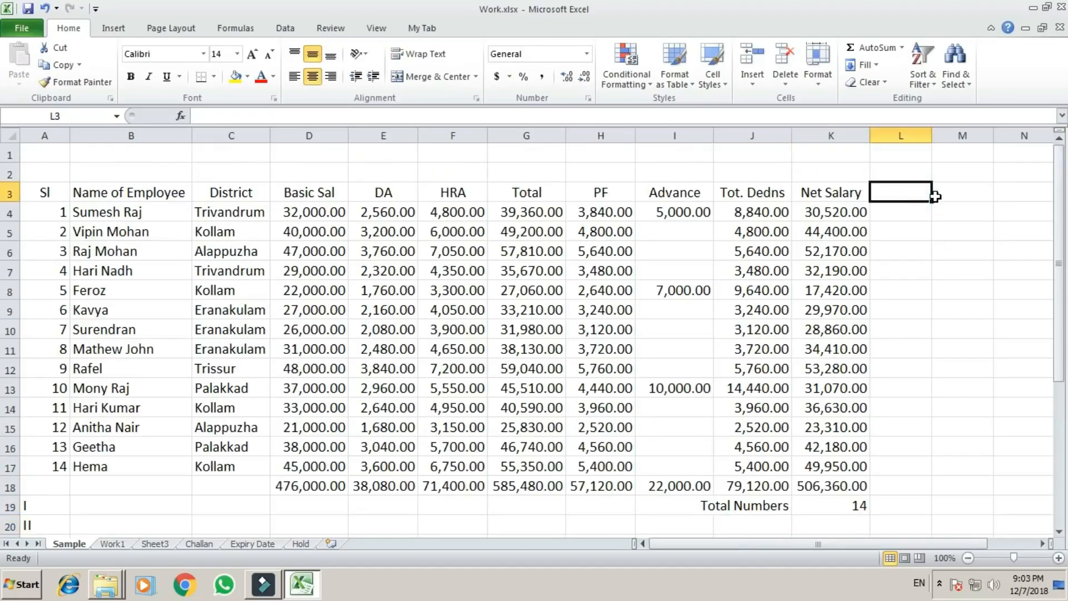
key("Left")
key("Right")
type("Paid")
key("Return")
Enter Y as the Paid status for serial numbers 1 to 5 in L4:L8.
key("Up")
key("Down")
type("Y")
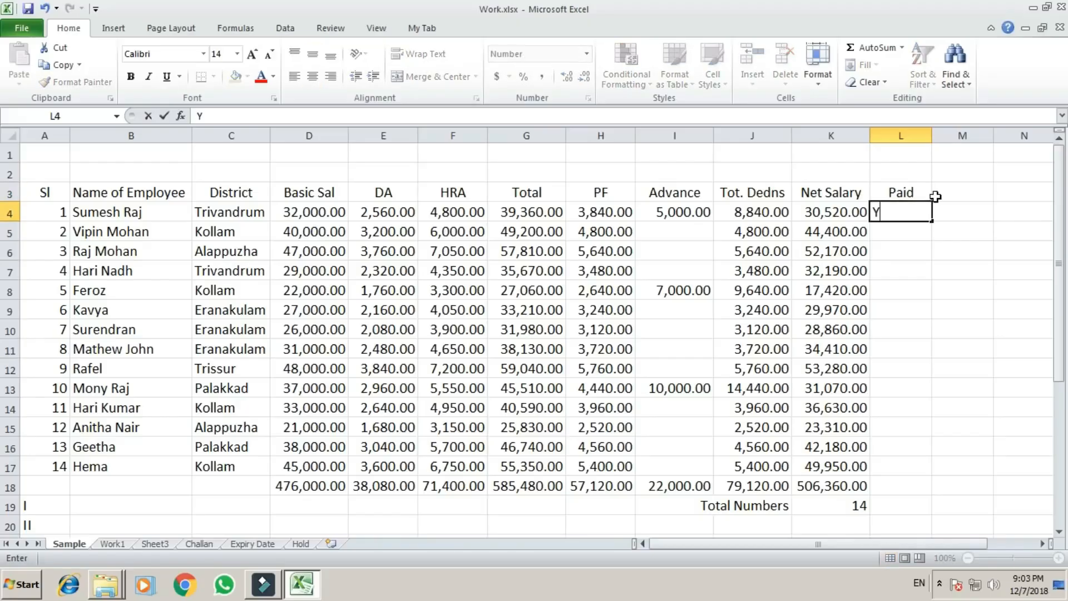
key("Return")
type("Y")
key("Return")
type("Y")
key("Return")
type("Y")
key("Return")
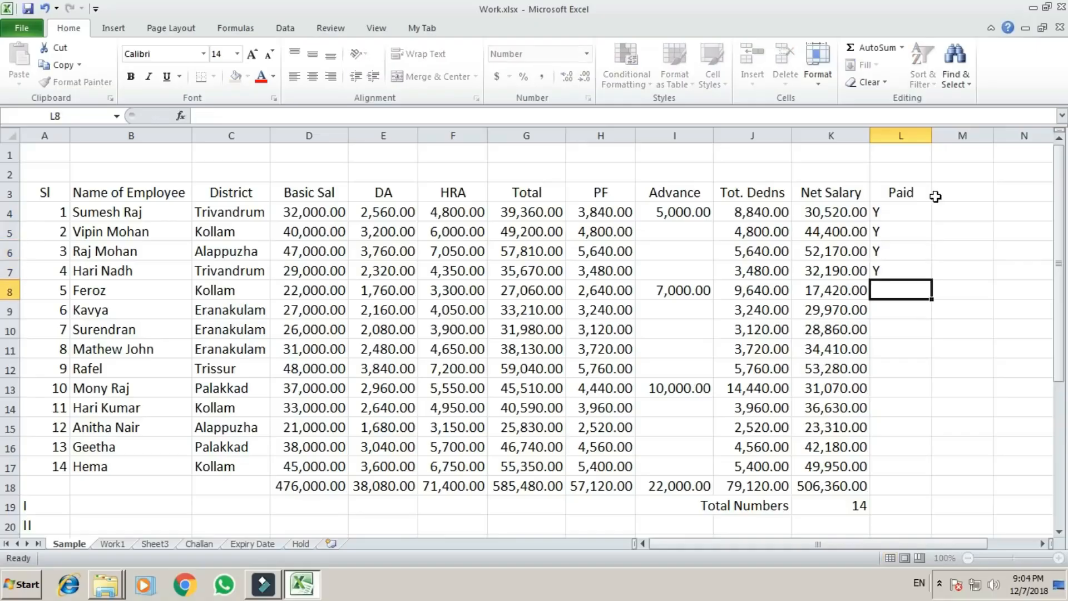
type("Y")
Enter the remaining Paid statuses in L9:L17 in this order: N, N, Y, N, N, Y, N, N, N.
key("Return")
type("N")
key("Return")
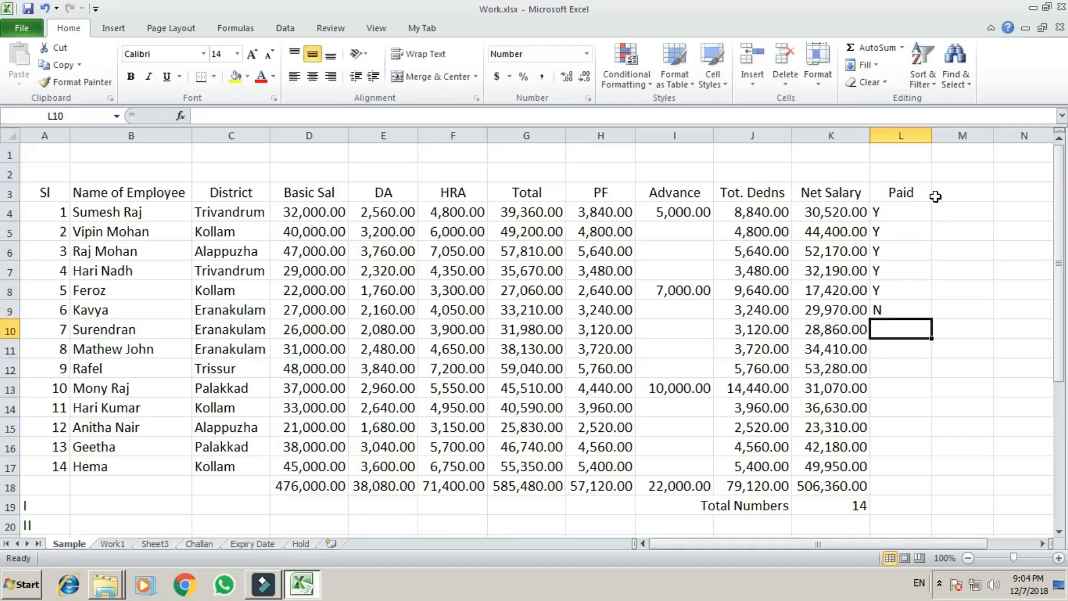
type("N")
key("Return")
type("Y")
key("Return")
type("N")
key("Return")
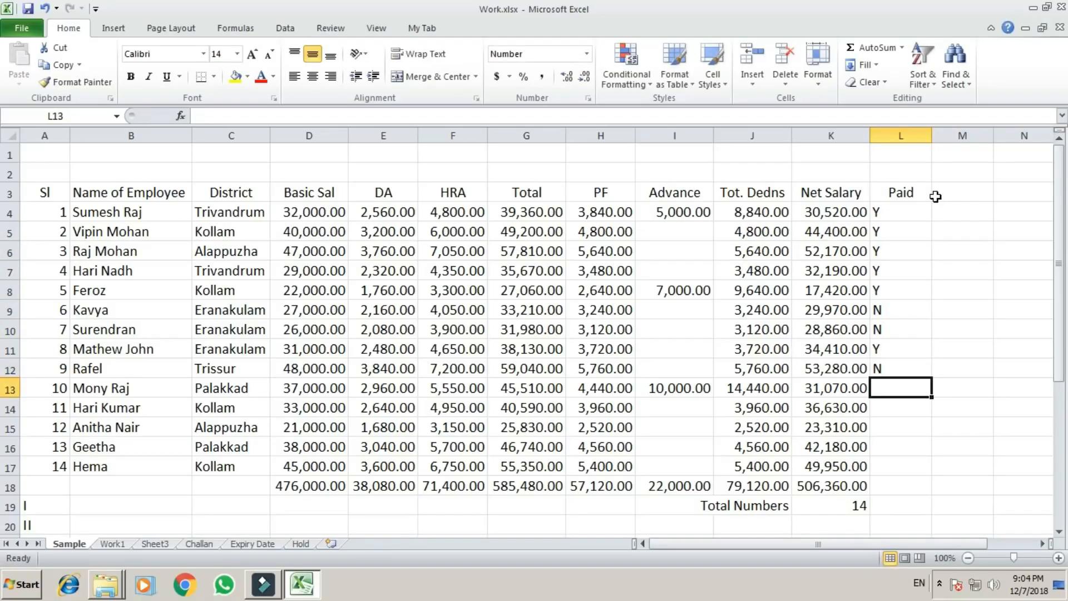
type("N")
key("Return")
type("Y")
key("Return")
type("N")
key("Return")
type("N")
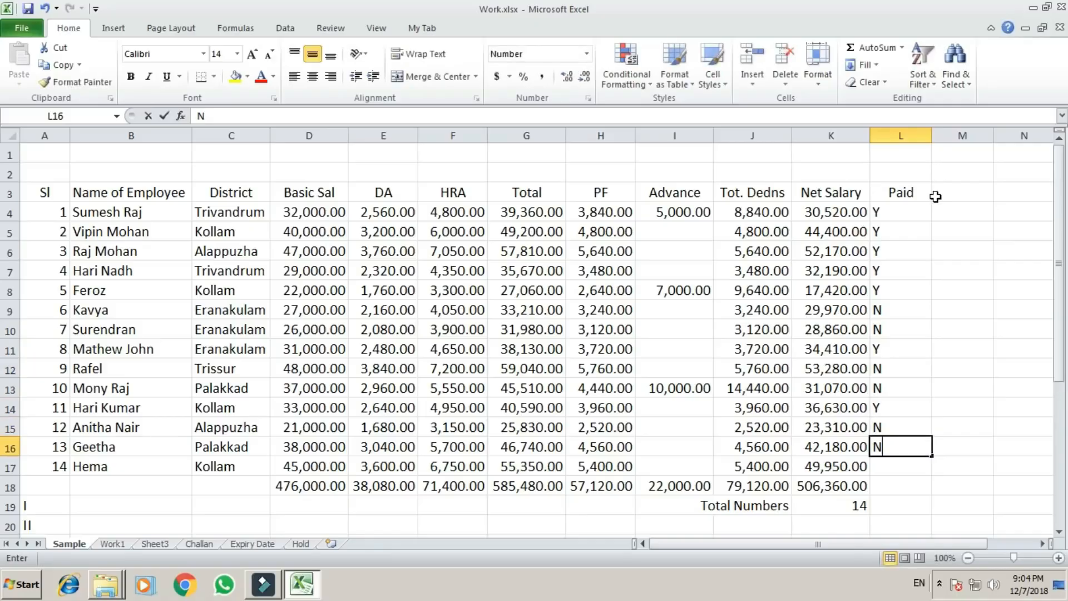
key("Return")
type("N")
key("Return")
Review the Y and N marks in L4:L17 and the Total Numbers row beneath the table.
key("Up")
key("Up")
key("Up")
key("Up")
key("Up")
key("Up")
key("Up")
key("Up")
key("Up")
key("Up")
key("Up")
key("Up")
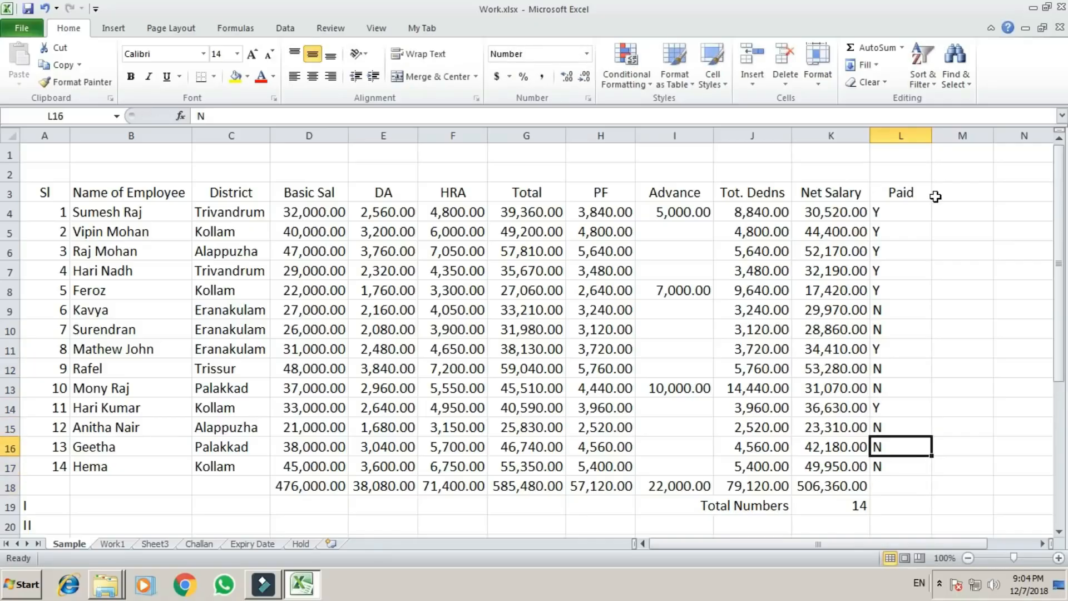
key("Up")
key("Up")
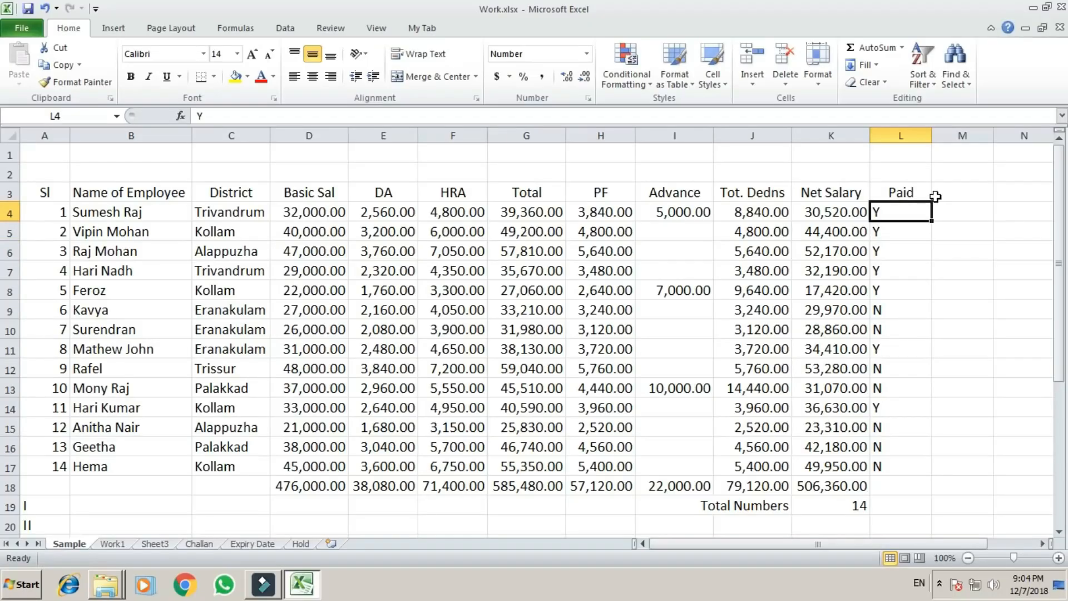
key("Left")
key("Left")
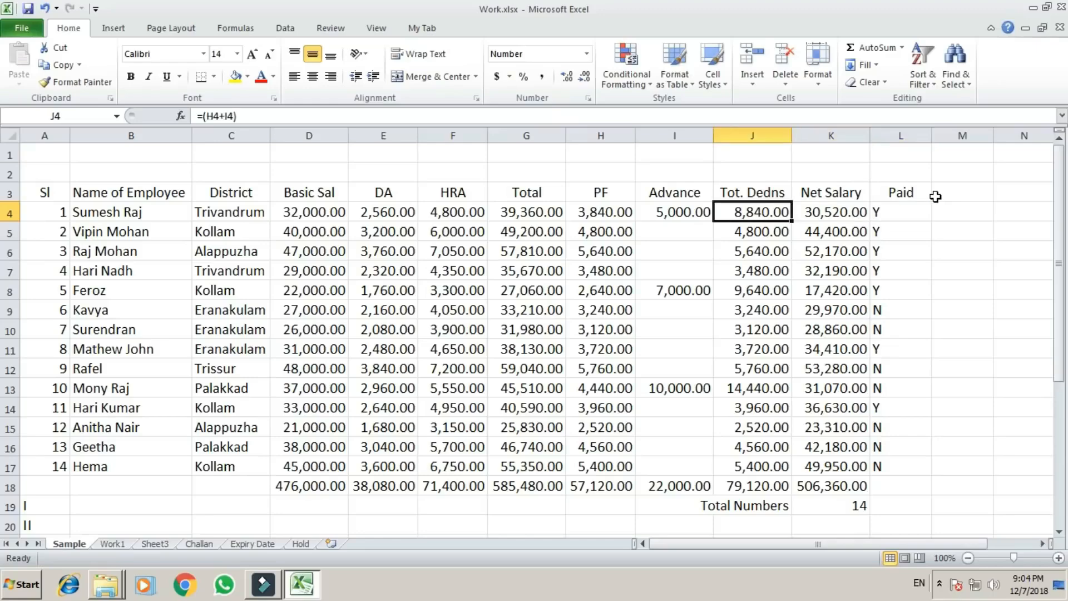
key("Left")
key("Right")
key("Right")
key("Right")
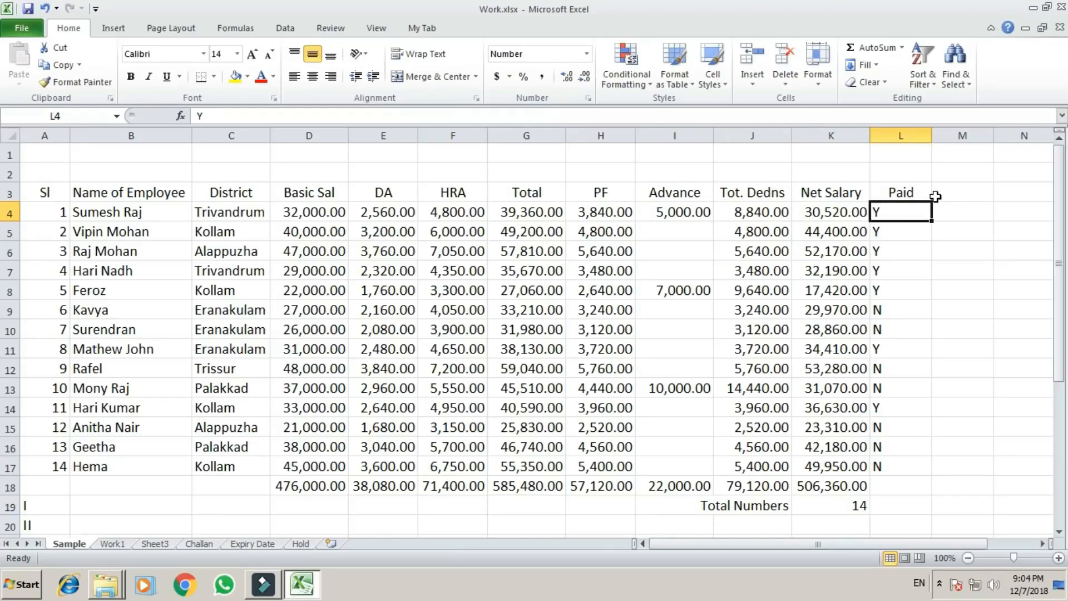
key("Down")
key("Down")
key("Down")
key("Down")
key("Down")
key("Down")
key("Down")
key("Down")
key("Down")
key("Down")
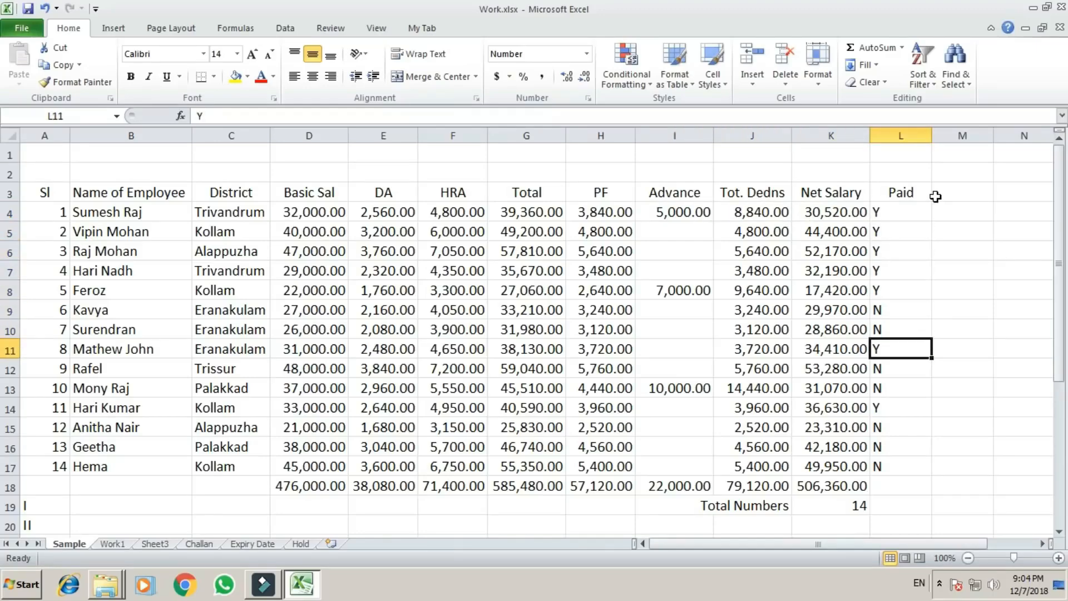
key("Down")
key("Down")
key("Down")
key("Down")
key("Down")
key("Left")
key("Left")
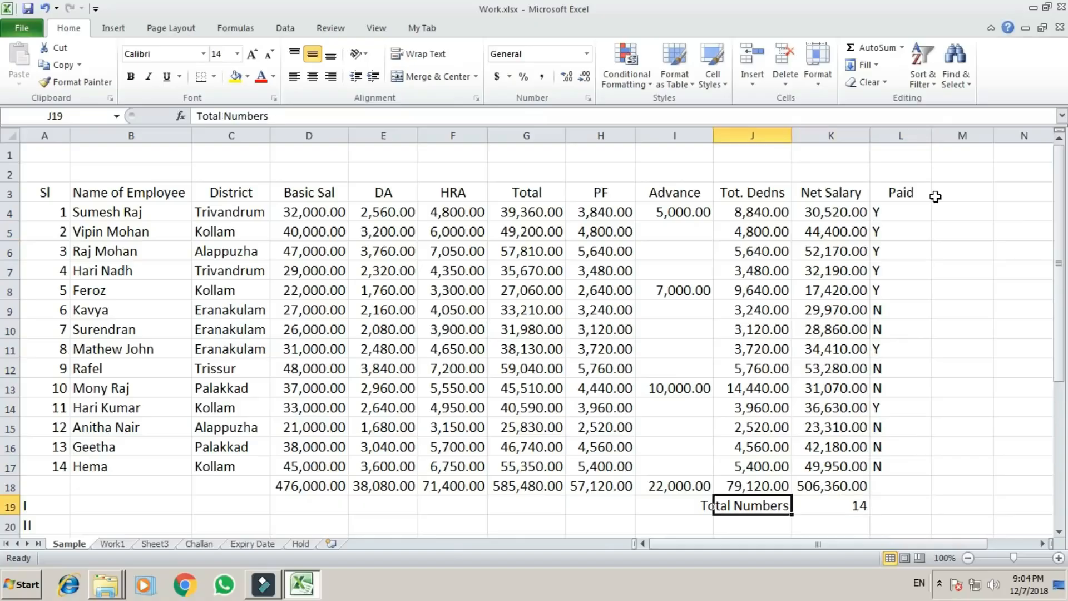
key("Right")
key("Right")
Enter the label Toal Paid in J20, below Total Numbers.
key("Down")
key("Left")
key("Right")
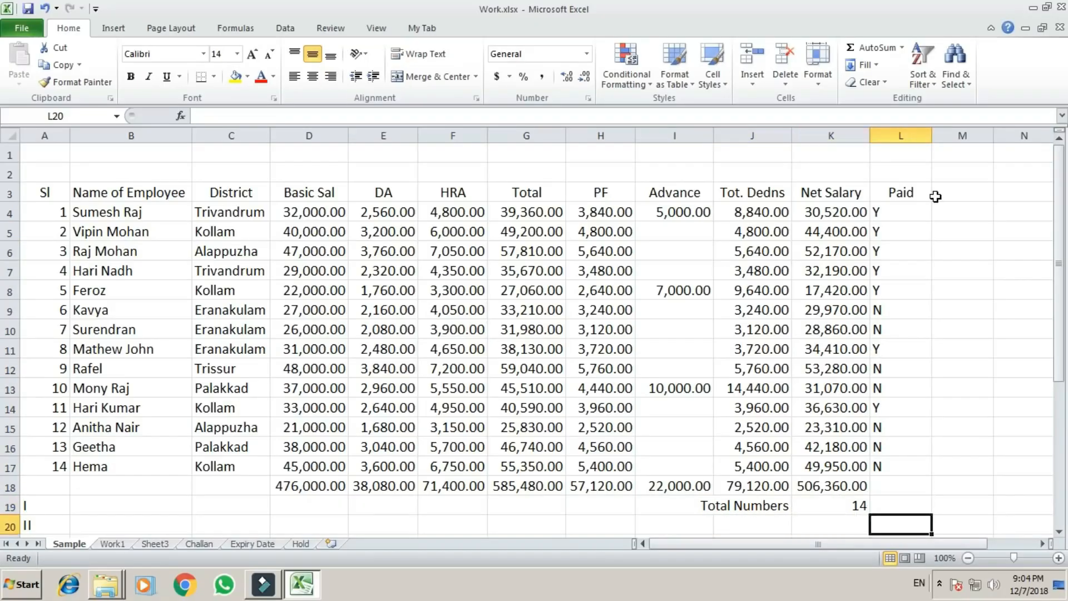
key("Left")
key("Left")
type("Toal")
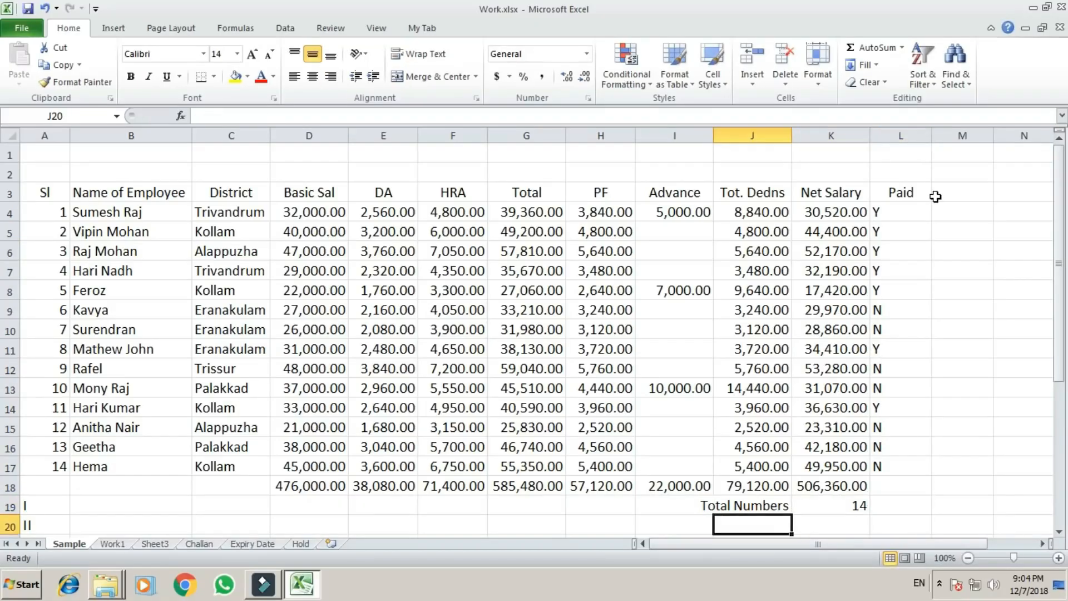
type(" Paid")
key("Return")
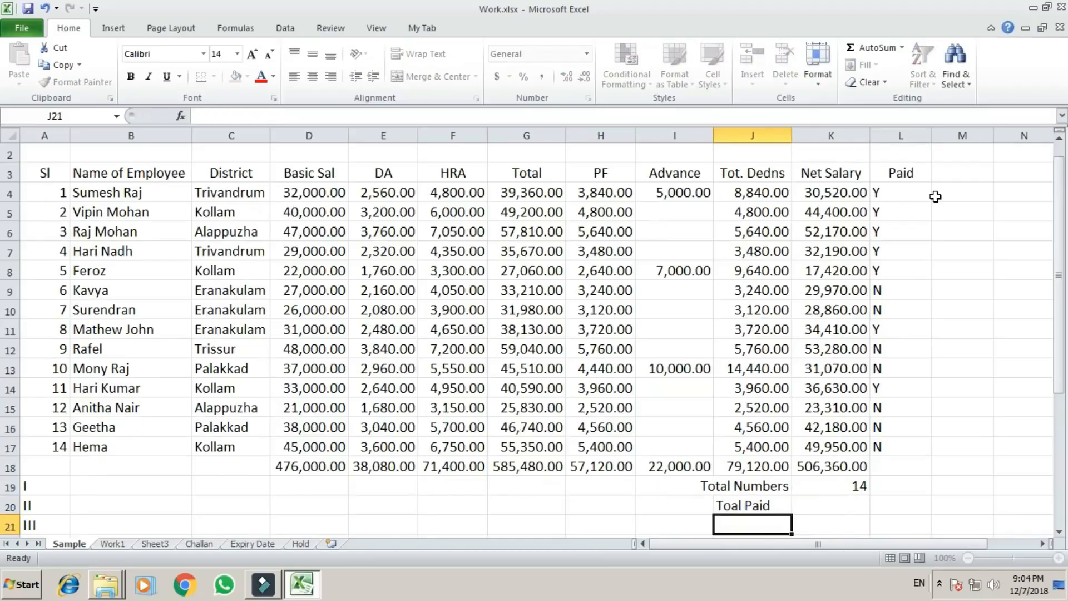
Begin a COUNTIF formula in L20, in the Toal Paid row under the Paid column.
key("Up")
key("Right")
key("Right")
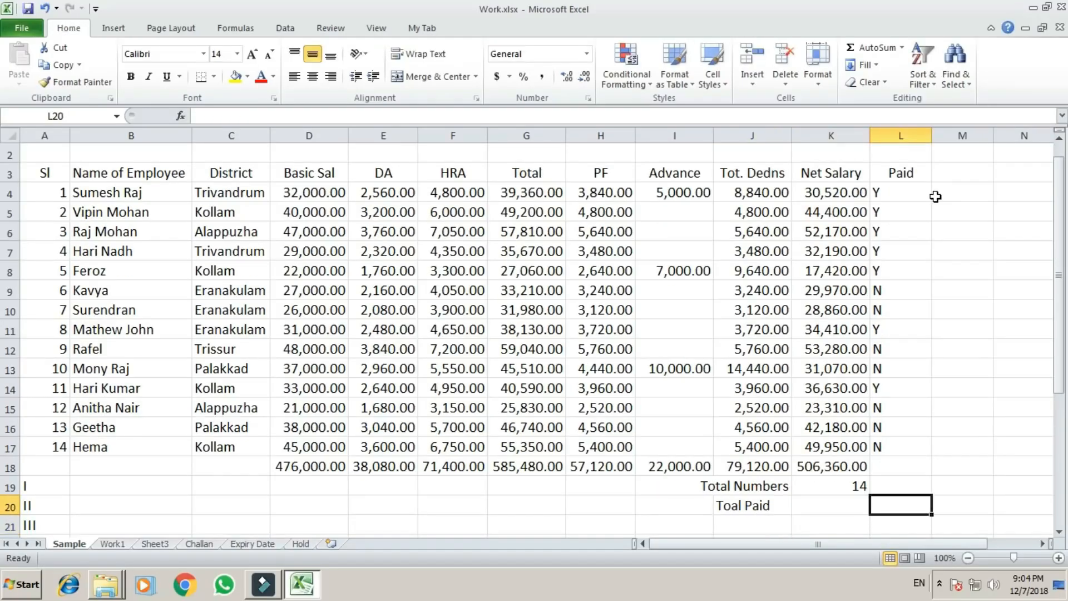
key("Left")
key("Left")
key("Right")
key("Right")
type("=")
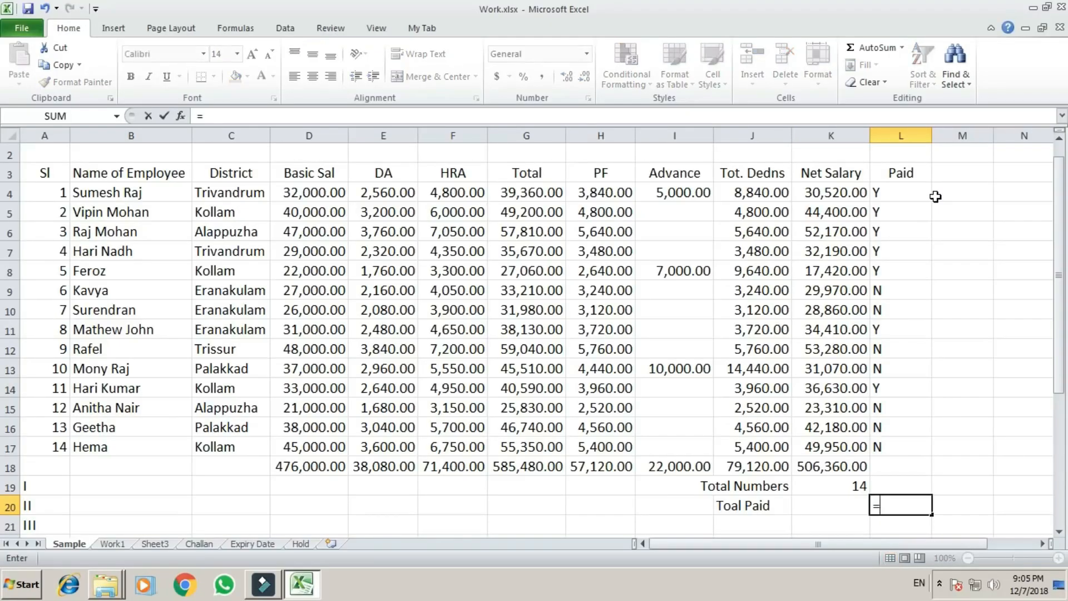
type("counti")
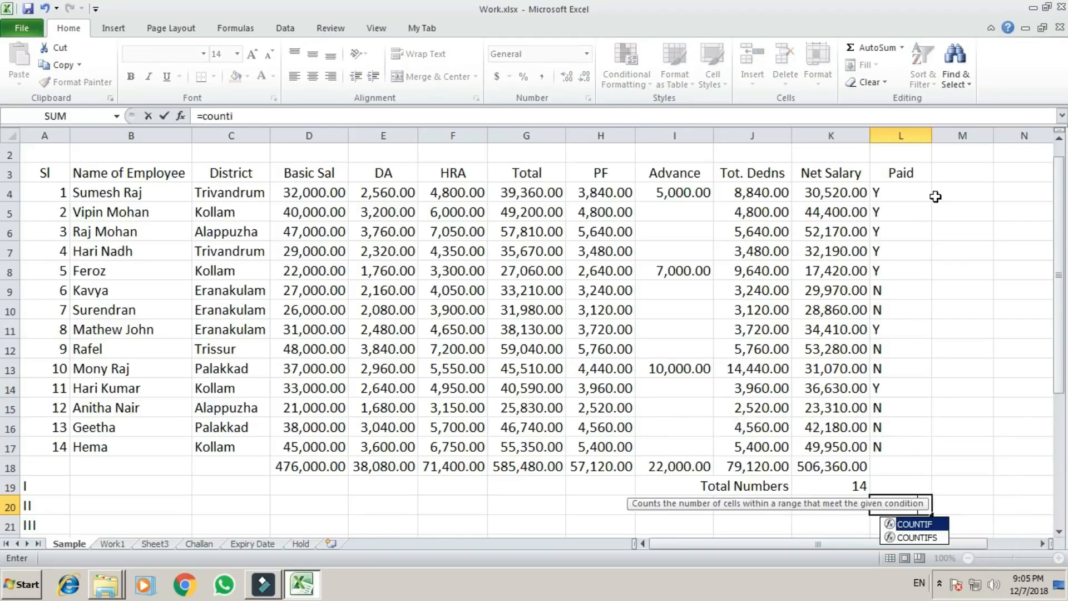
type("f(")
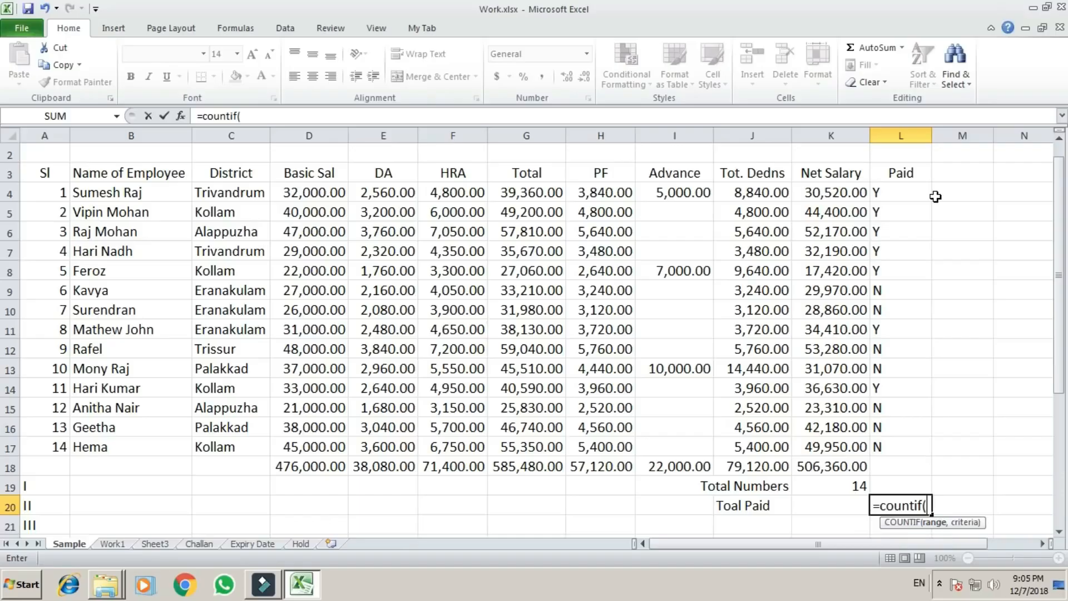
Set the range of the COUNTIF formula in L20 to the Paid marks in L4:L17.
key("Up")
key("Up")
key("Up")
key("Up")
key("Up")
key("Up")
key("Up")
key("Up")
key("Up")
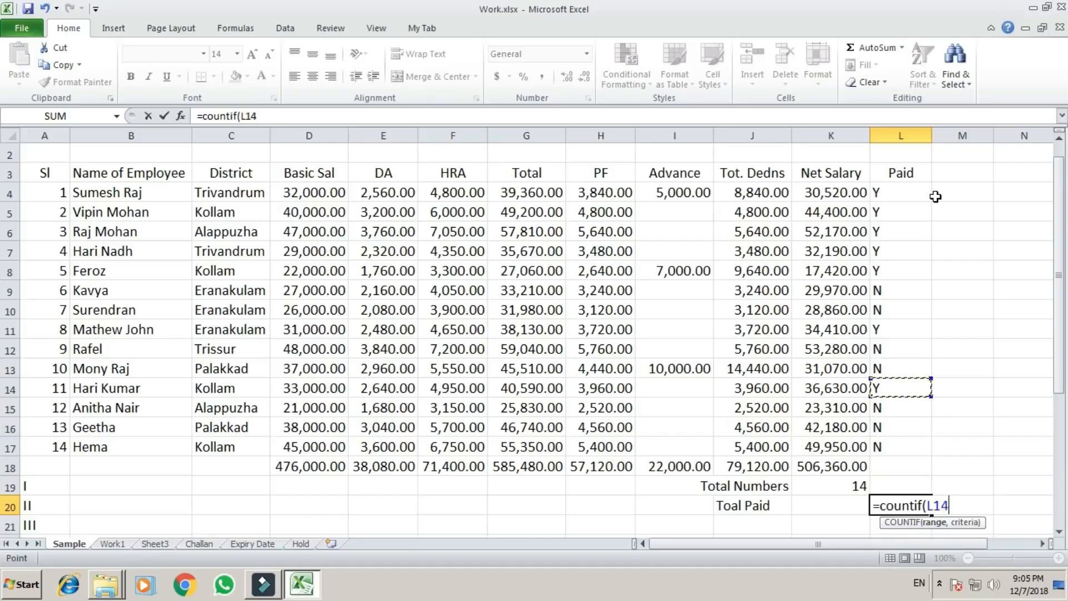
key("Up")
key("Up")
key("Up")
key("Up")
key("Up")
key("Up")
key("Up")
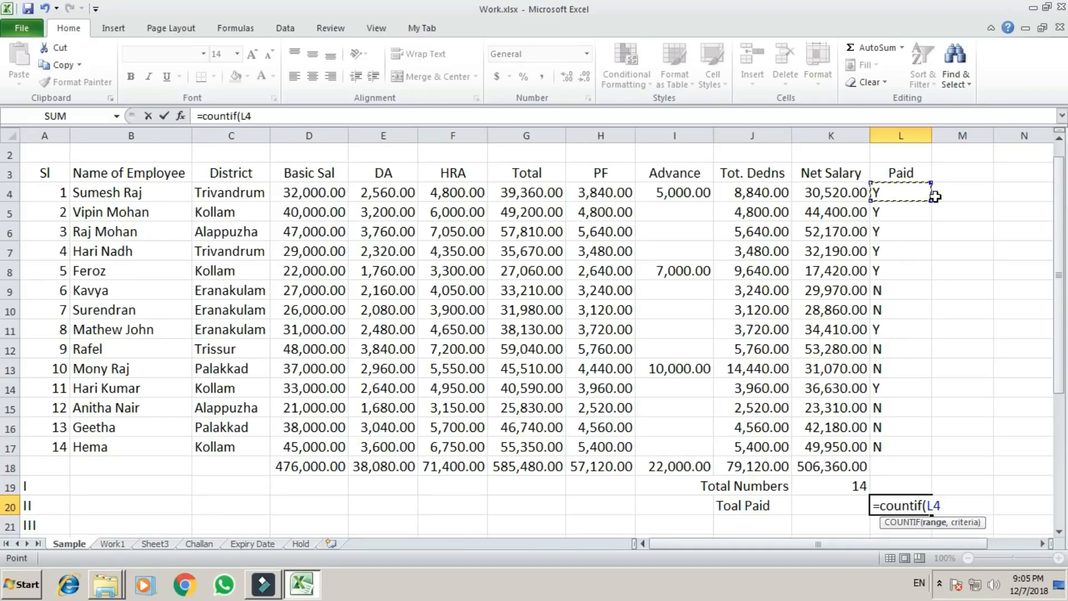
key("F8")
key("Down")
key("Down")
key("Down")
key("Down")
key("Down")
key("Down")
key("Down")
key("Down")
key("Down")
key("Down")
key("Down")
key("Down")
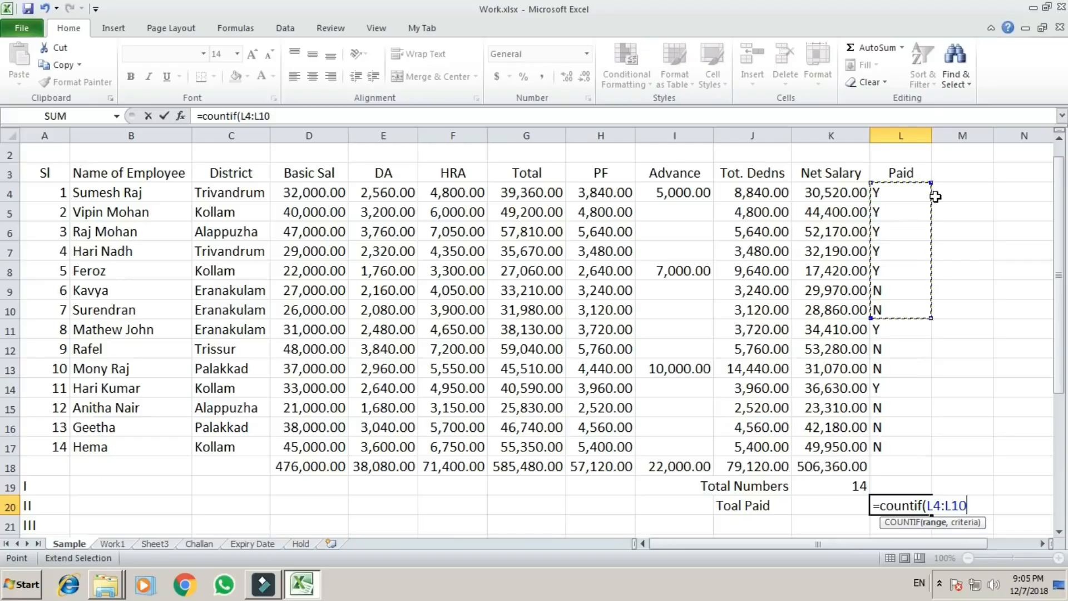
key("Down")
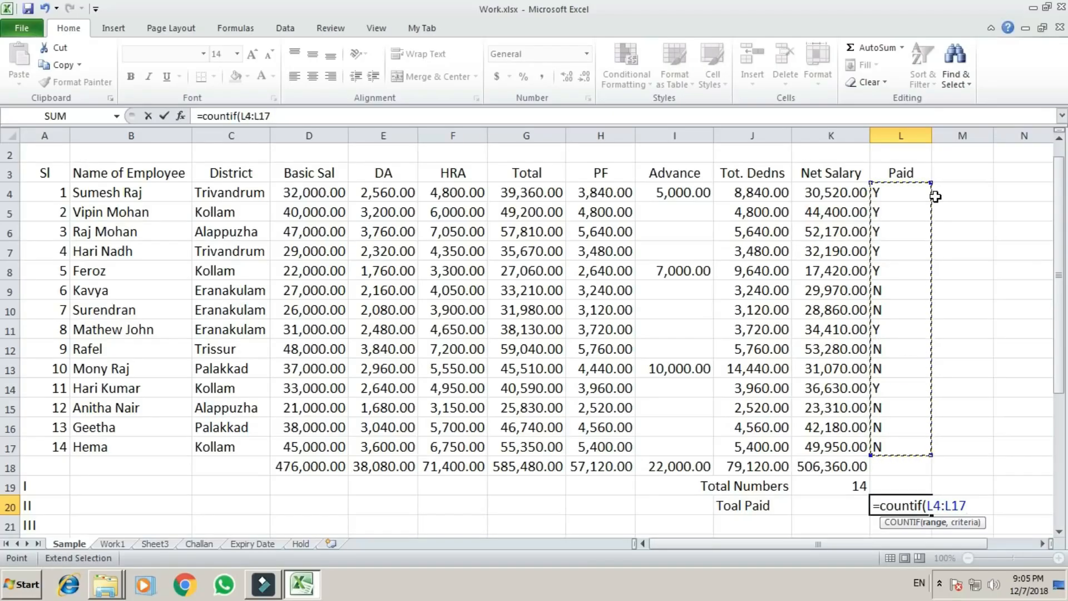
Add "Y" as the criterion and enter the completed formula =COUNTIF(L4:L17,"Y") in L20.
type(",")
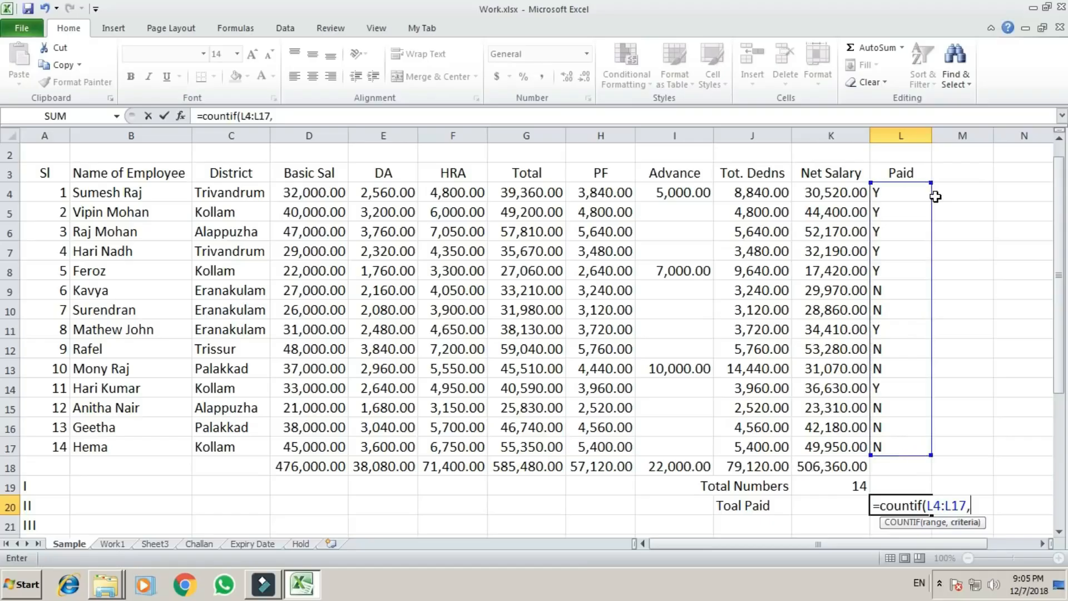
type("\"Y\")")
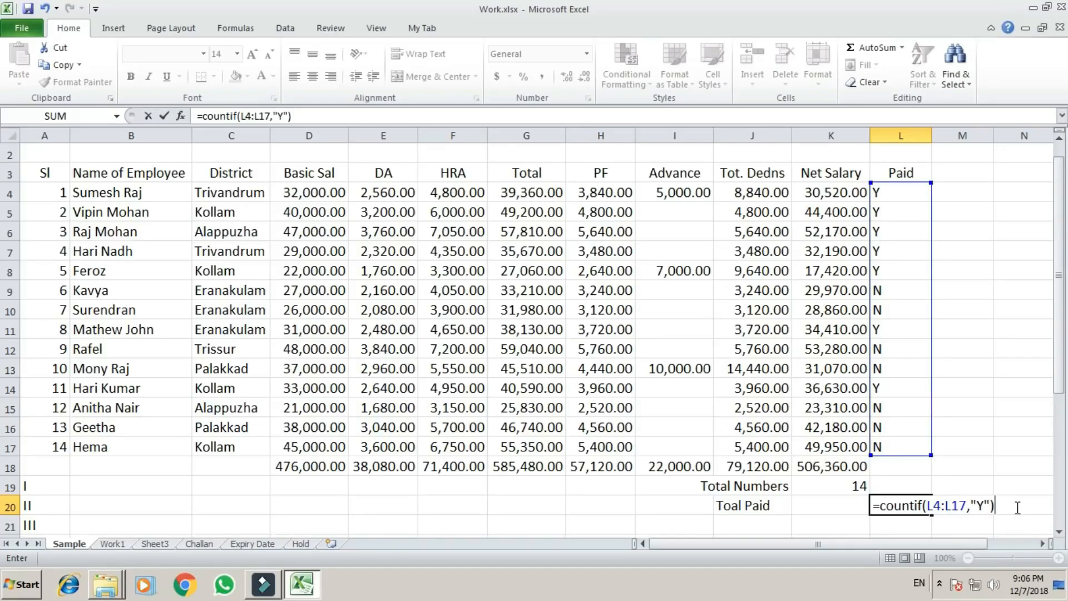
key("Return")
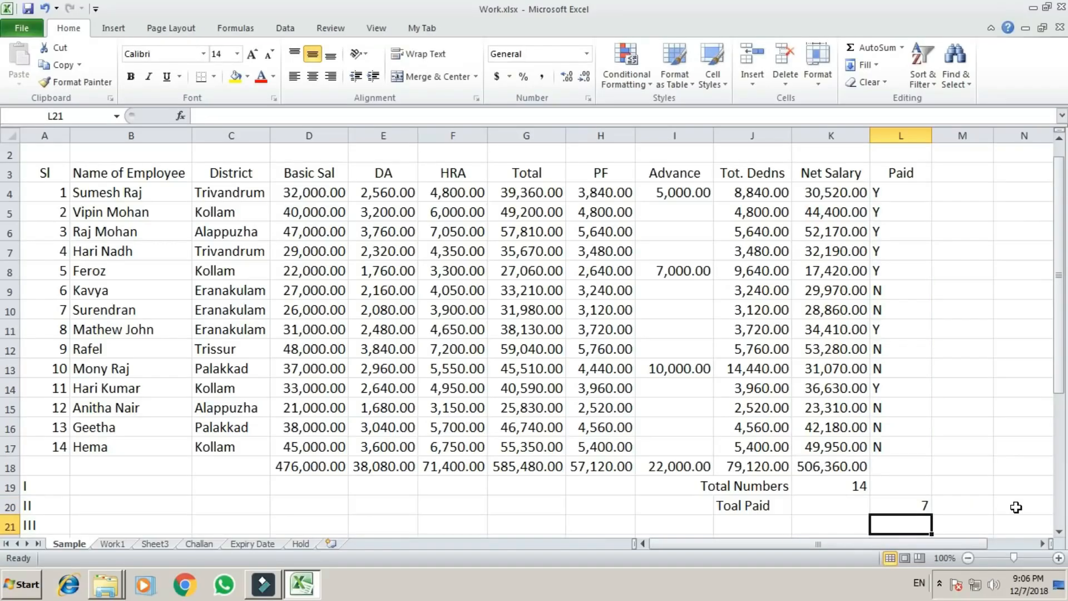
Begin a second COUNTIF formula in L21 with the Paid marks L4:L17 as its range.
key("Up")
key("Down")
type("=")
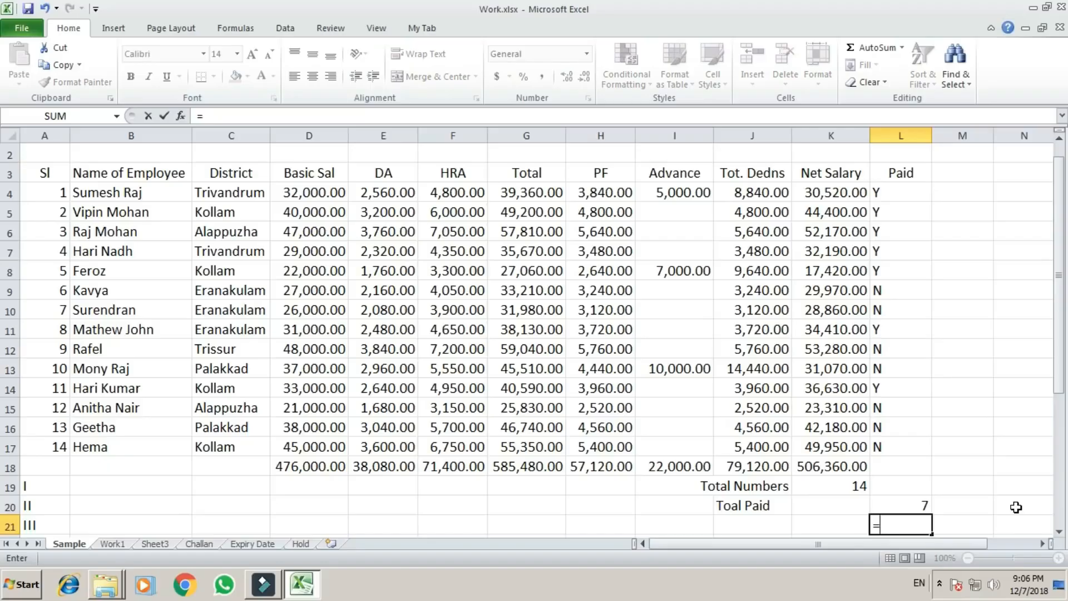
type("countif")
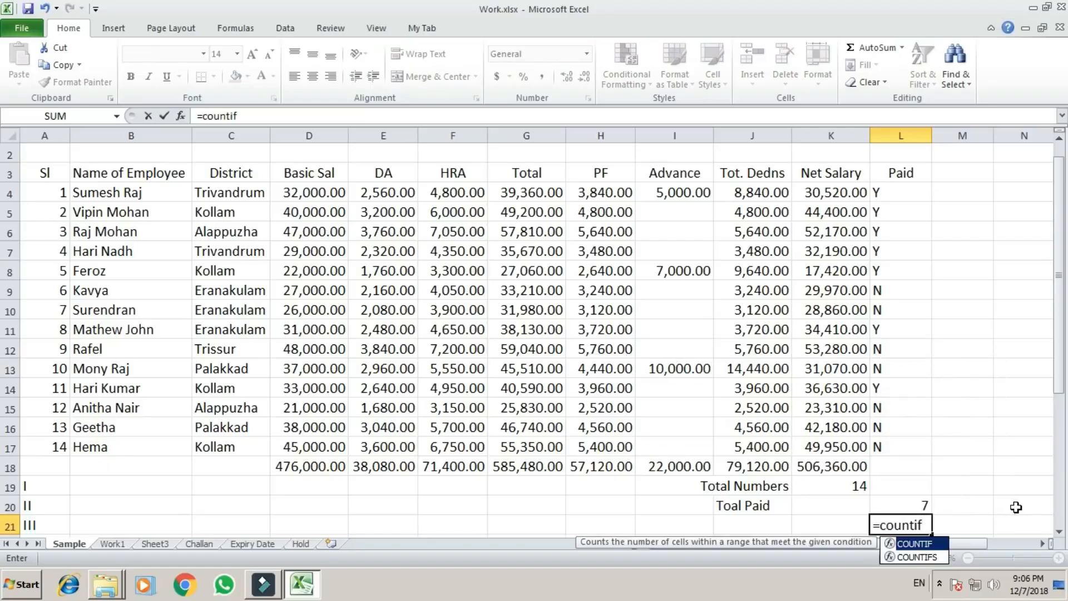
type("(")
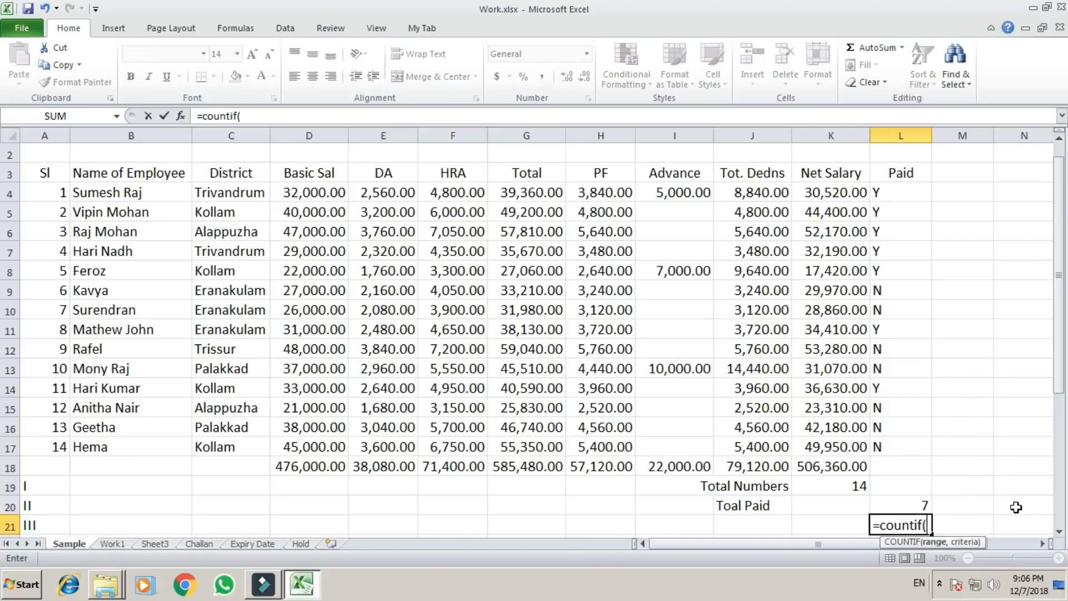
key("Up")
key("Up")
key("Up")
key("Up")
key("Up")
key("Up")
key("Up")
key("Up")
key("Up")
key("Up")
key("Up")
key("Up")
key("Up")
key("Up")
key("Up")
key("Up")
key("Up")
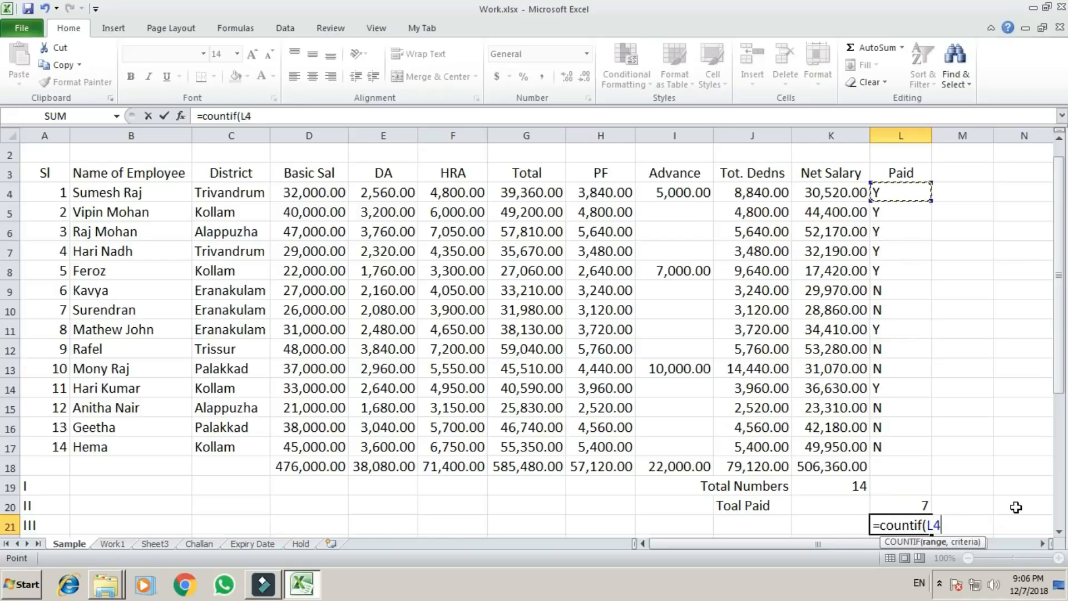
key("F8")
key("Down")
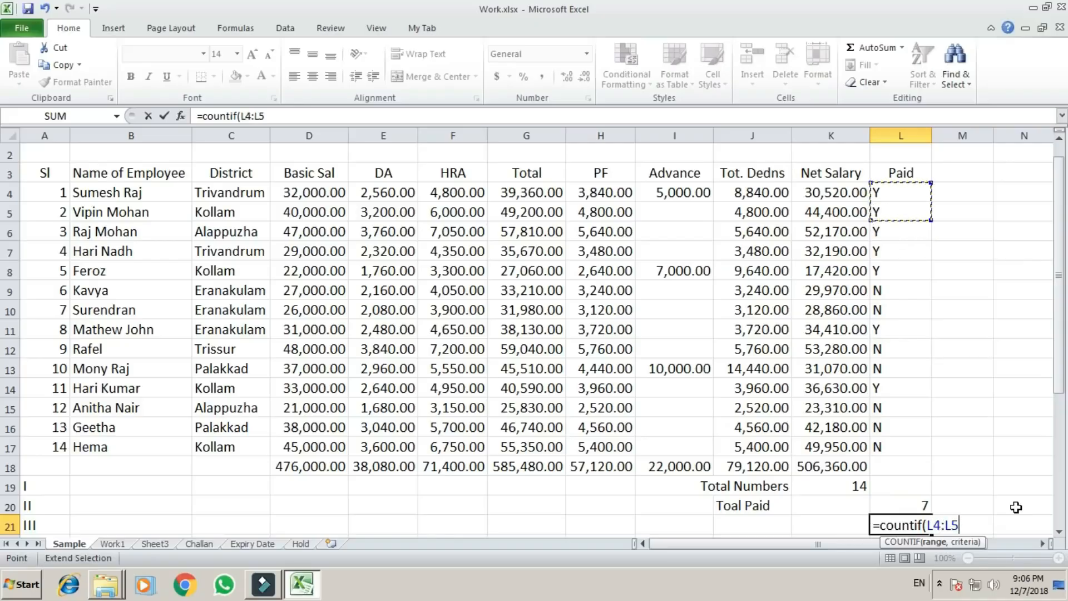
key("Down")
key("Down")
key("Down")
key("Down")
key("Down")
key("Down")
key("Down")
key("Down")
key("Down")
key("Down")
key("Down")
key("Down")
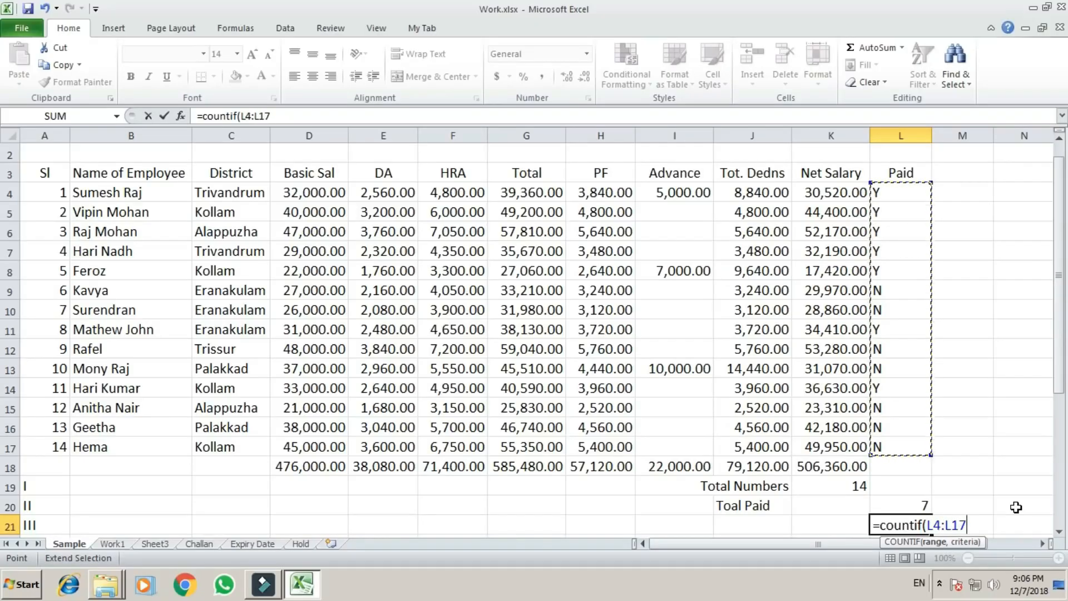
Complete the L21 formula with the criterion "N" so it reads =COUNTIF(L4:L17,"N").
type(",\"")
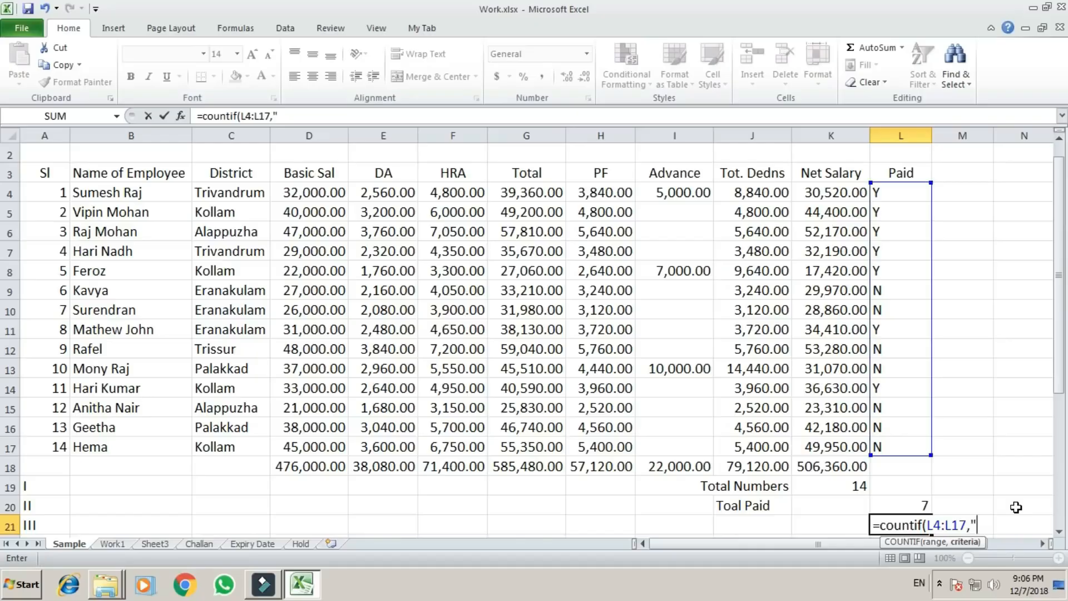
type("N\")")
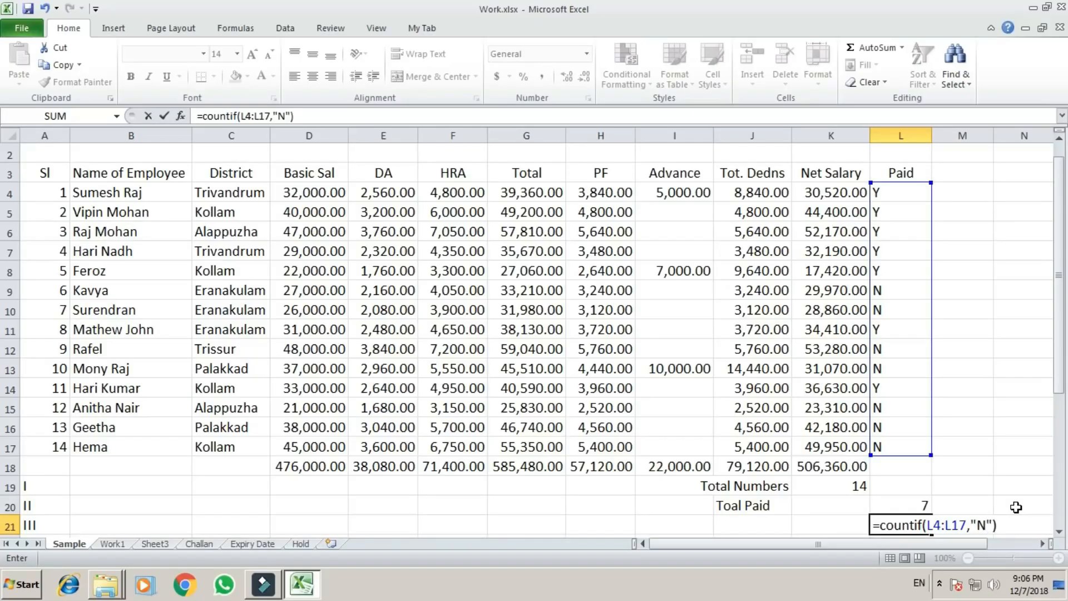
key("Return")
key("Up")
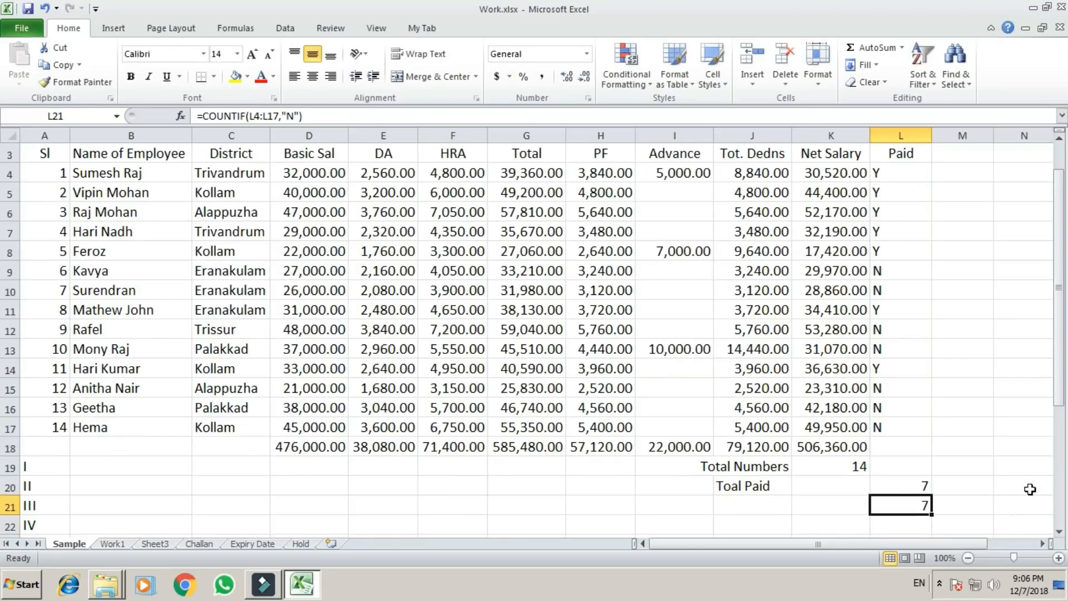
Change the Paid status of serial number 12 in L15 to capital Y.
scroll(1030, 489, "up", 1)
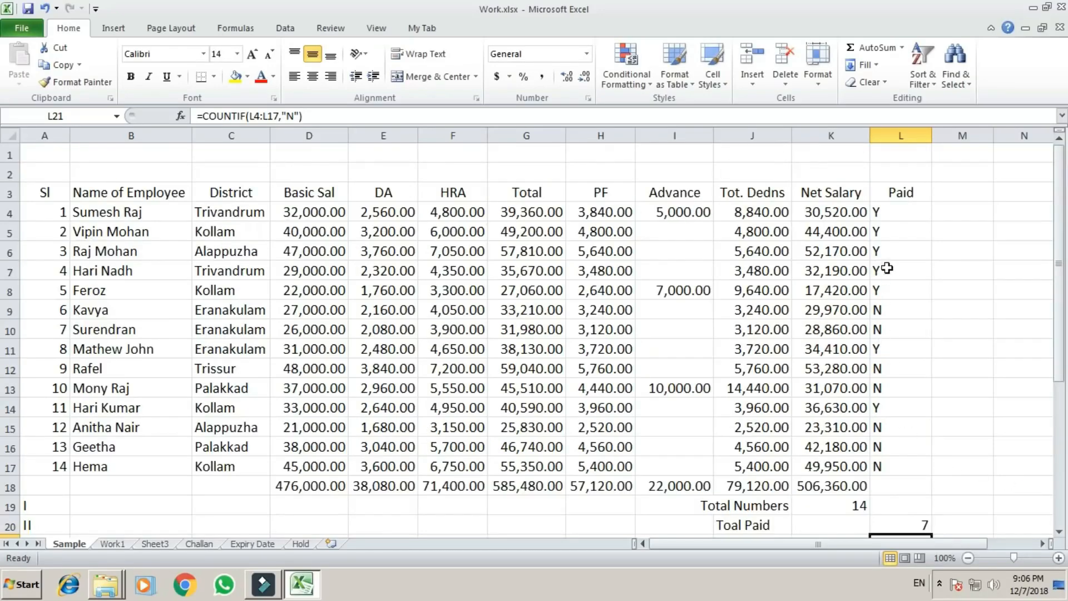
scroll(887, 268, "down", 1)
left_click(884, 367)
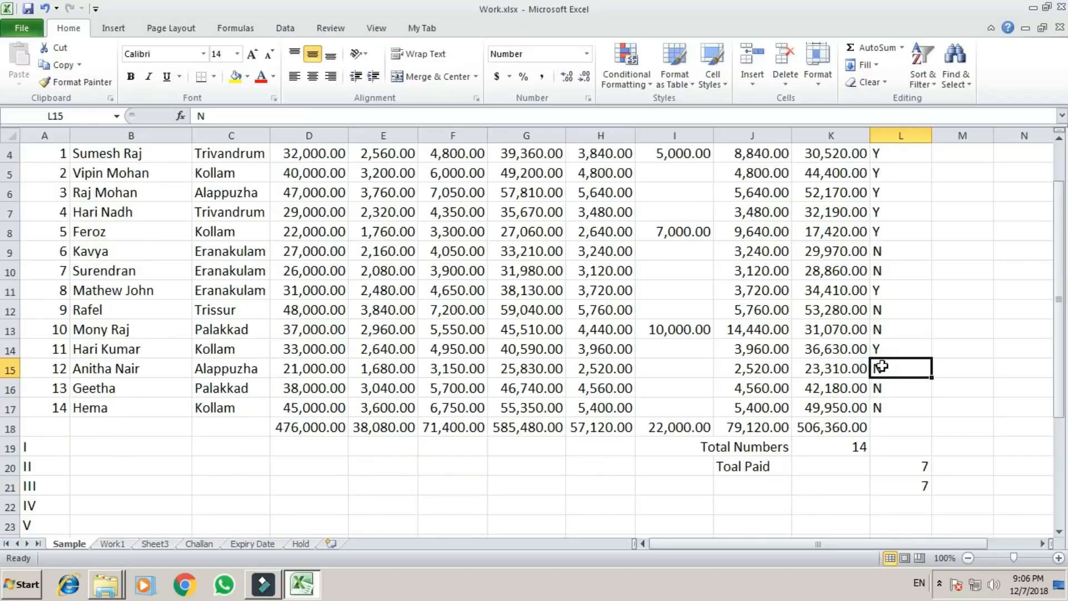
type("y")
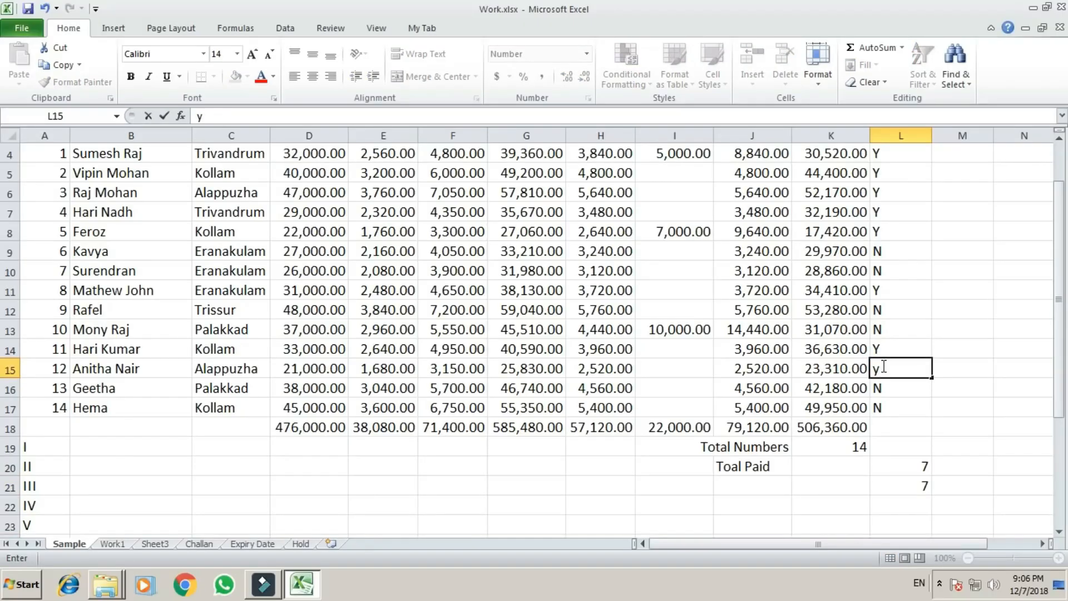
key("Return")
left_click(882, 367)
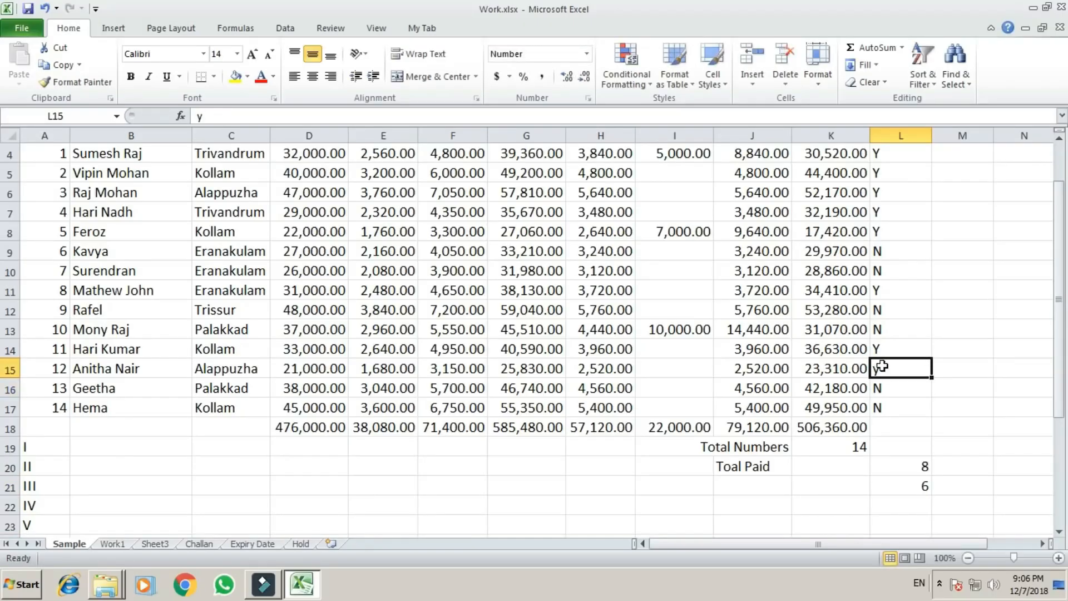
type("Y")
key("Return")
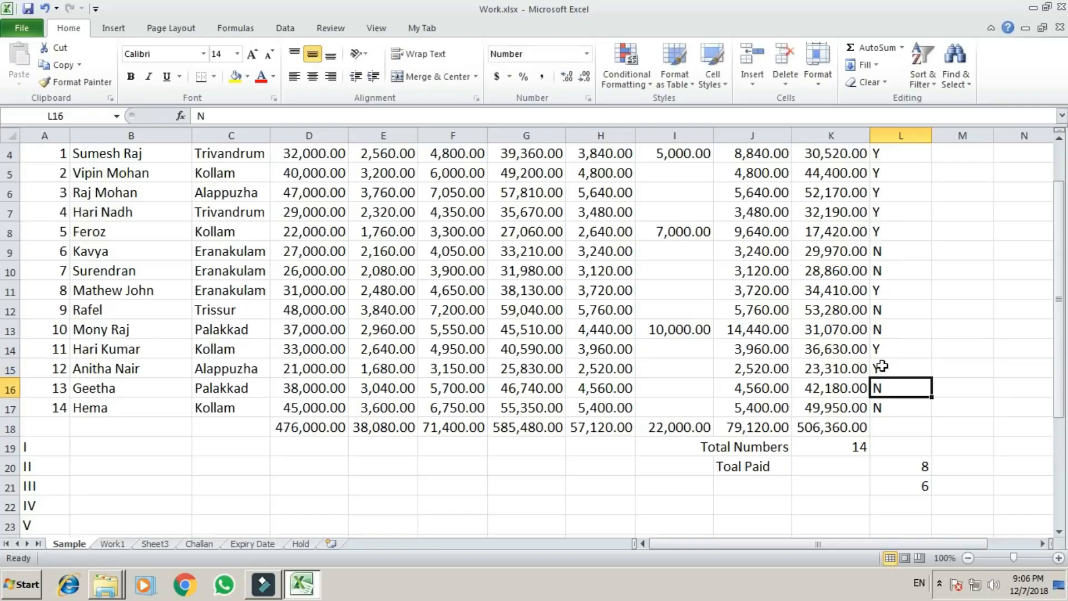
Change the Paid status to Y for serial number 13 in L16 and serial number 9 in L12.
type("Y")
key("Return")
key("Up")
key("Up")
key("Up")
key("Up")
key("Up")
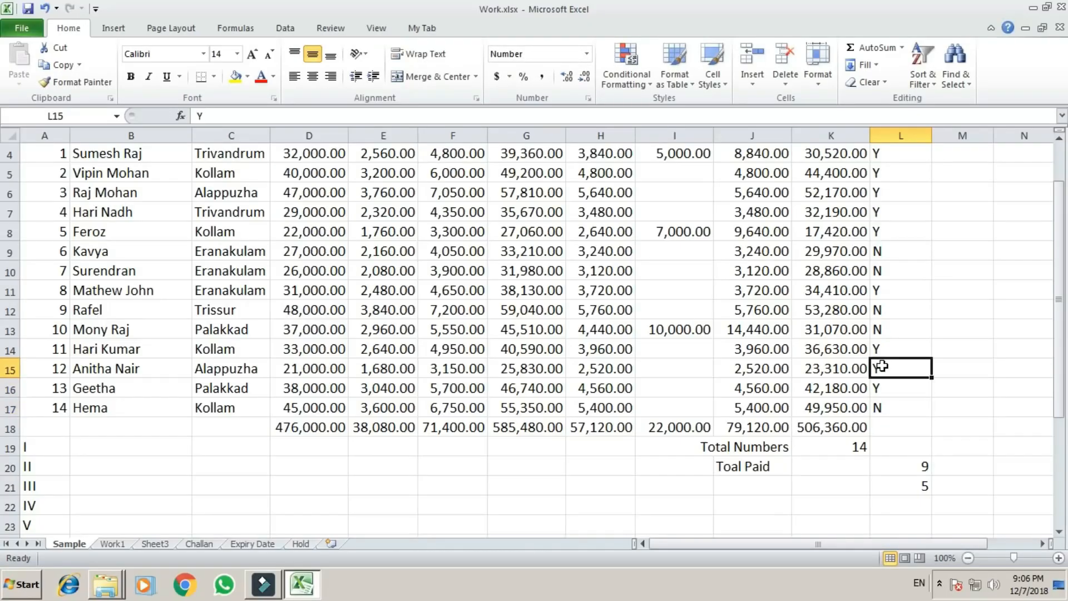
type("Y")
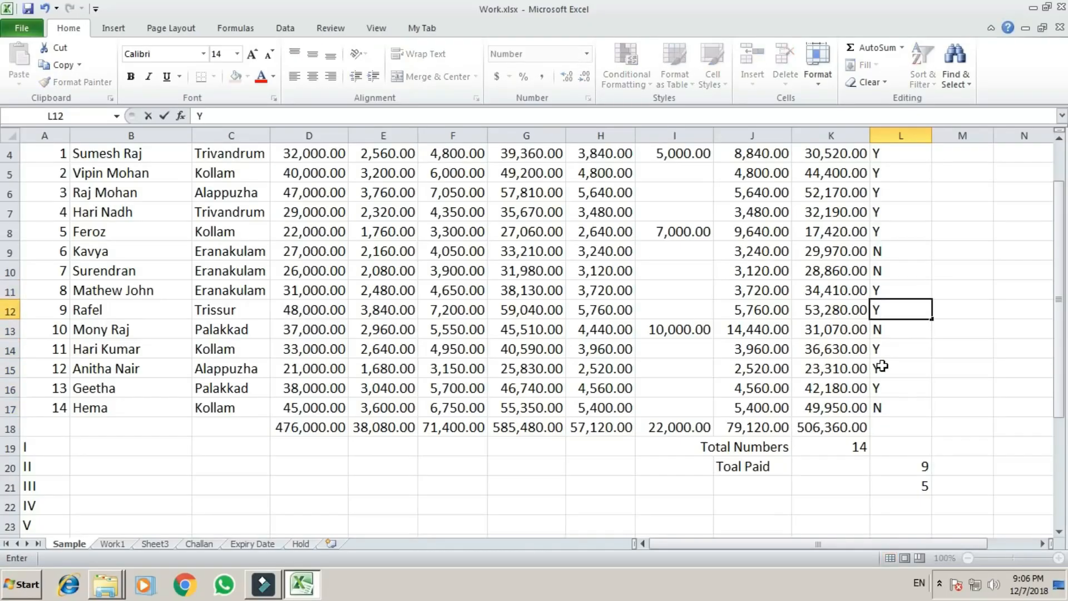
key("Return")
Change the Paid status to Y for serial numbers 6, 7 and 10 in L9, L10 and L13.
key("Up")
key("Up")
key("Up")
key("Up")
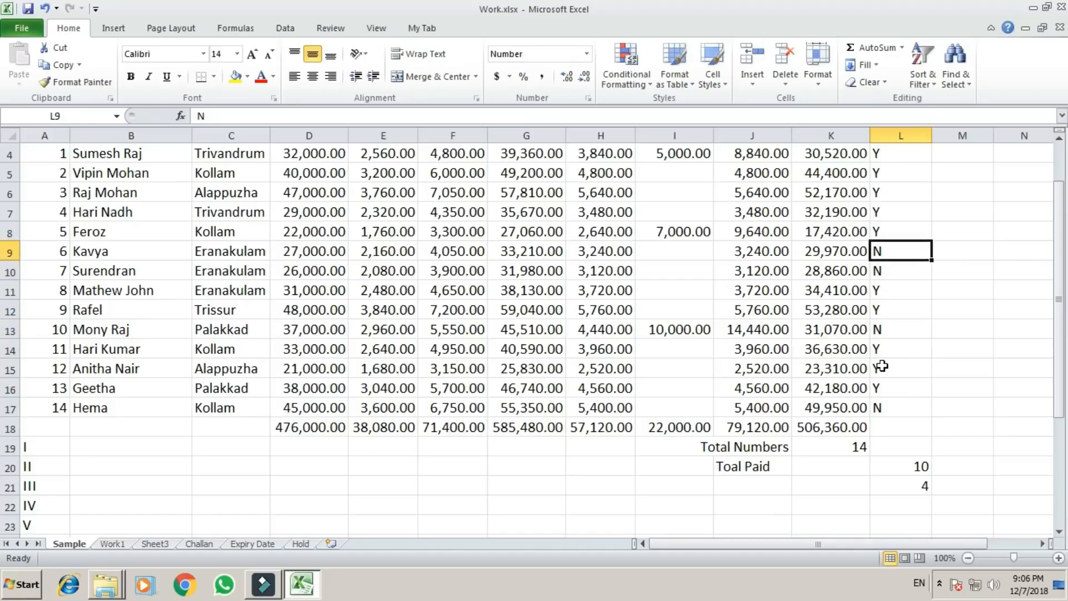
type("Y")
key("Return")
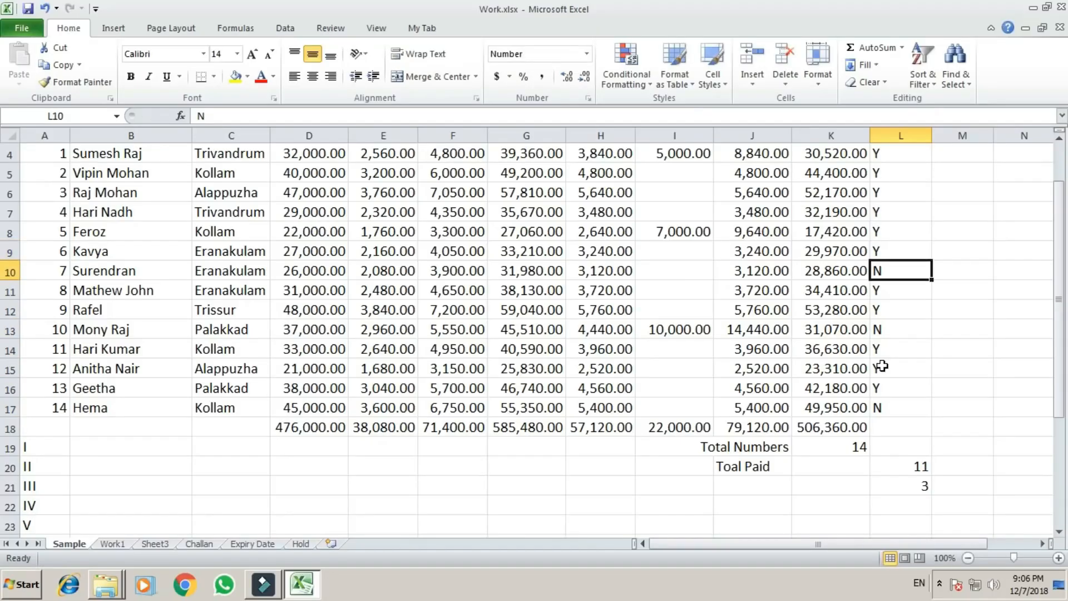
type("Y")
key("Return")
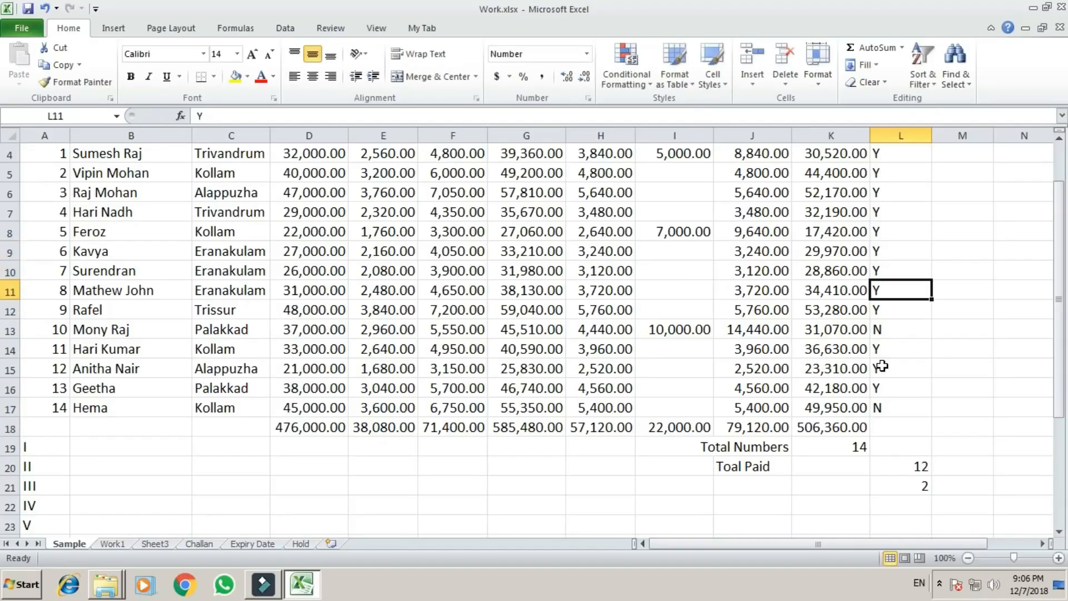
key("Down")
key("Down")
type("Y")
key("Return")
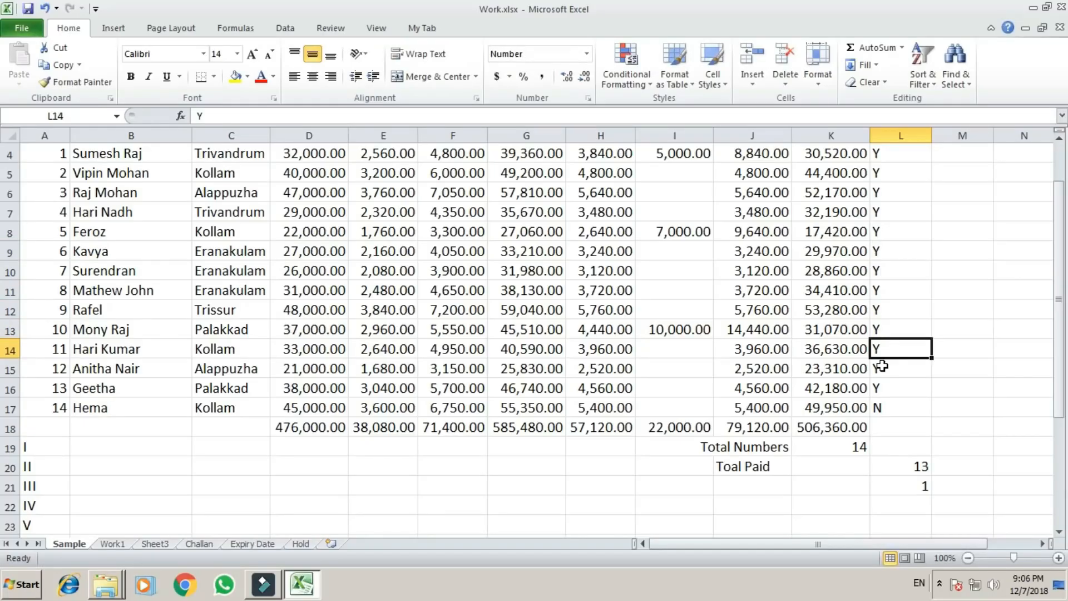
Compare the remaining N mark in L17 with the two COUNTIF results in L20 and L21.
key("Down")
key("Down")
key("Down")
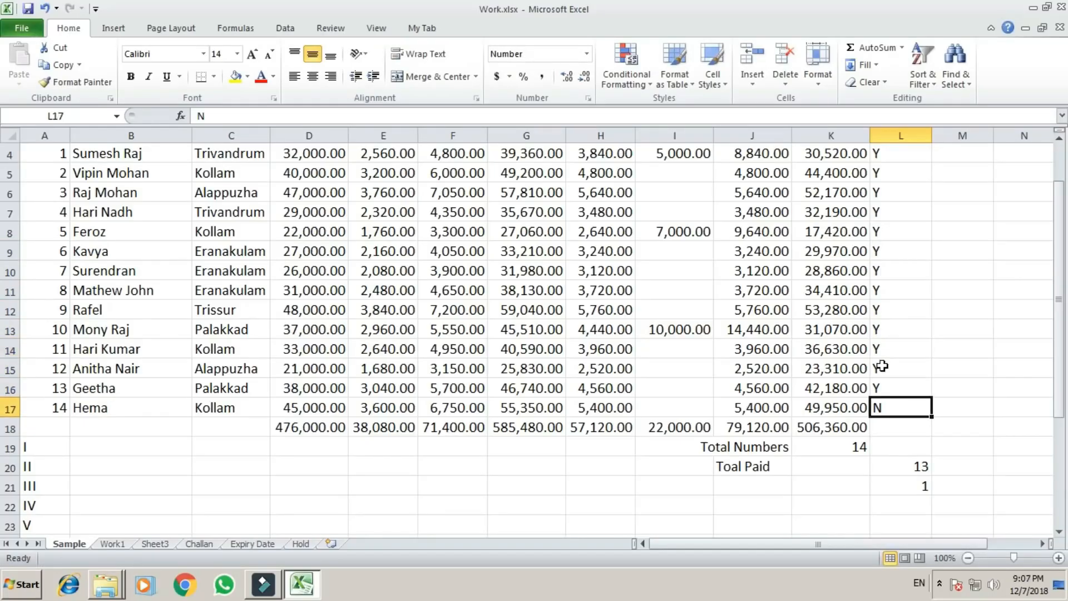
key("Down")
key("Down")
key("Down")
key("Down")
key("Up")
key("Down")
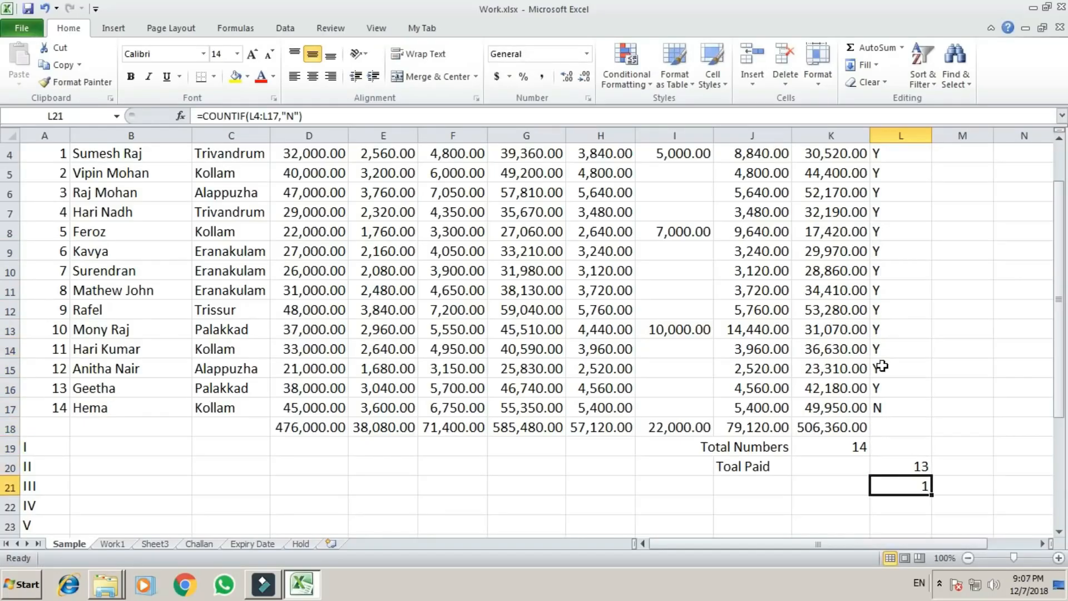
key("Up")
key("Down")
key("Up")
key("Down")
key("Up")
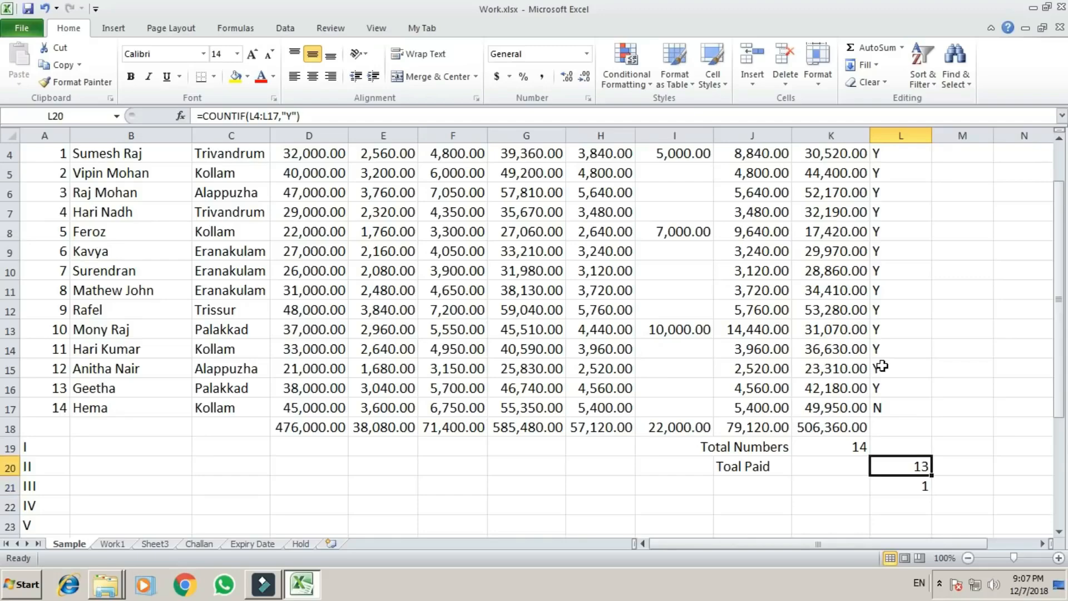
scroll(890, 349, "up", 1)
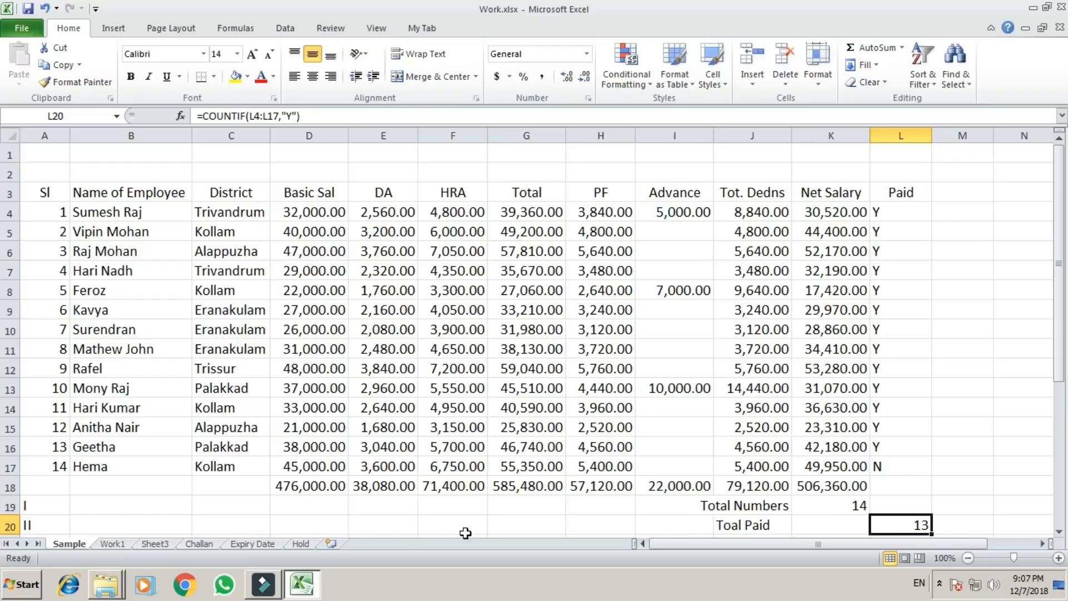
Start a COUNTIF formula in G20 with the employees' Total amounts in G4:G17 as its range.
left_click(529, 521)
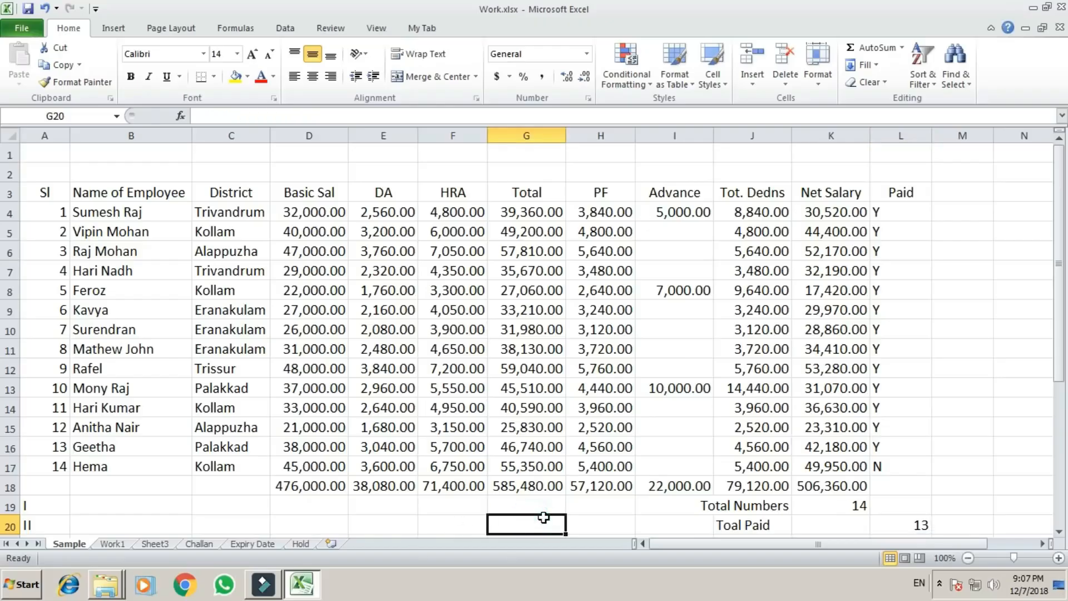
type("=COUNTIF(")
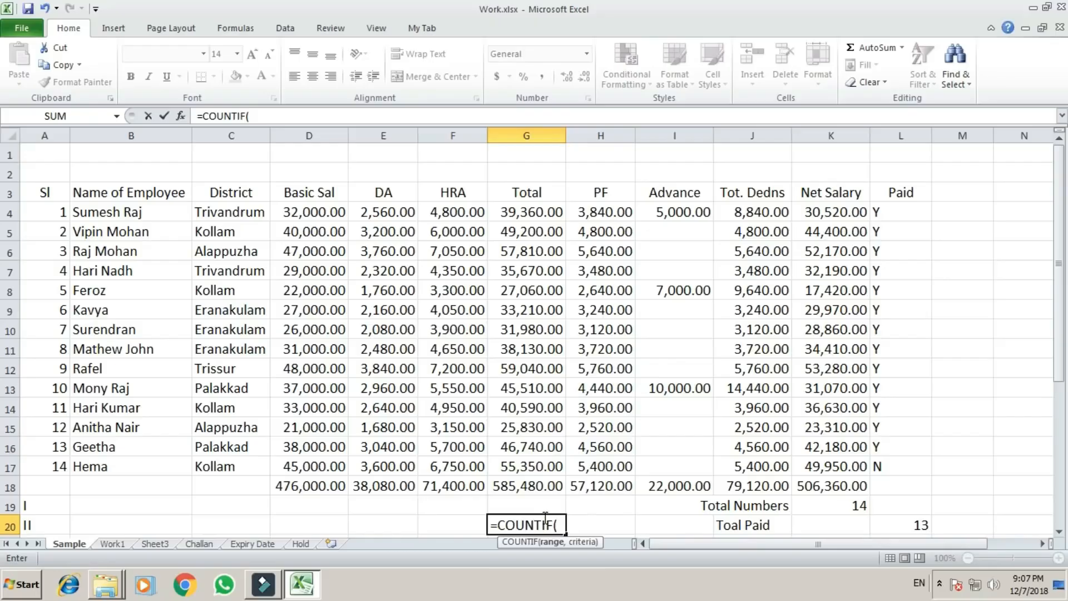
key("Up")
key("Up")
key("Up")
key("Up")
key("Up")
key("Up")
key("Up")
key("Up")
key("Up")
key("Up")
key("Up")
key("Up")
key("Up")
key("Up")
key("Up")
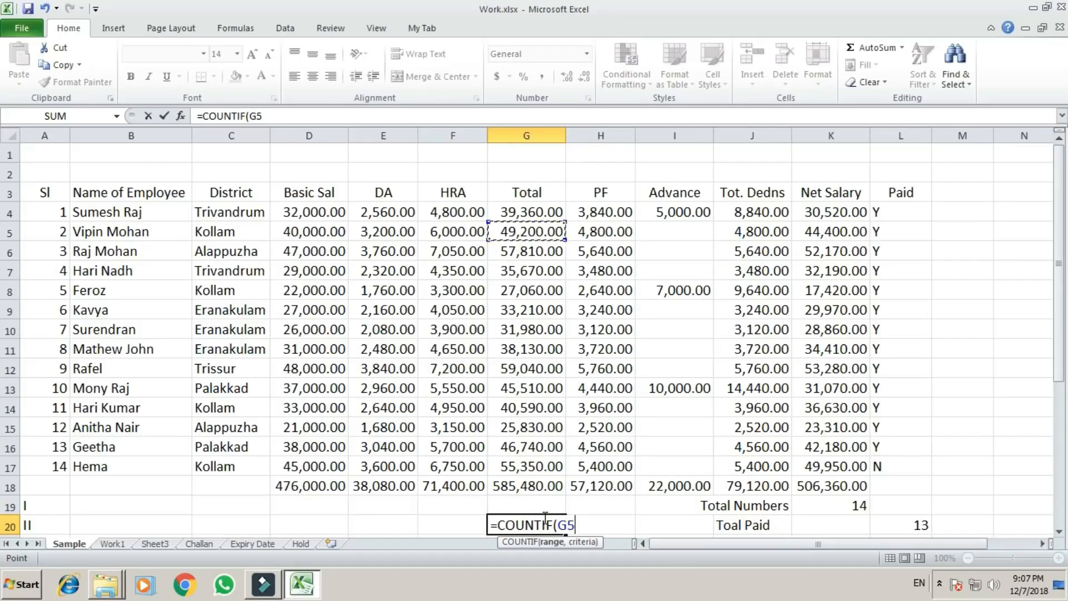
key("Up")
key("F8")
key("Down")
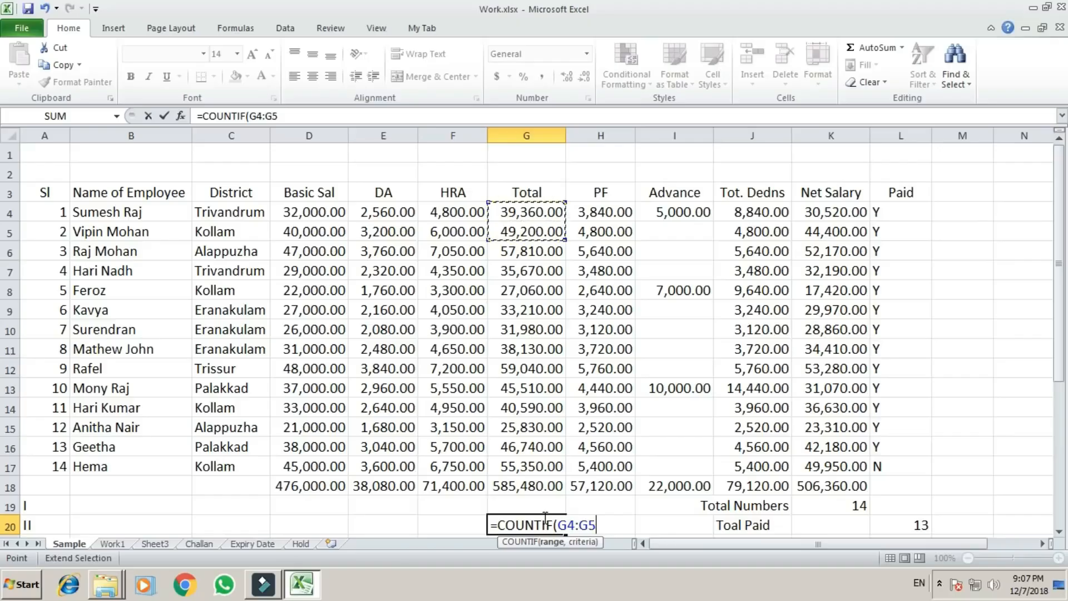
key("Down")
key("Down")
key("Down")
key("Down")
key("Down")
key("Down")
key("Down")
key("Down")
key("Down")
key("Down")
key("Down")
key("Down")
type(",")
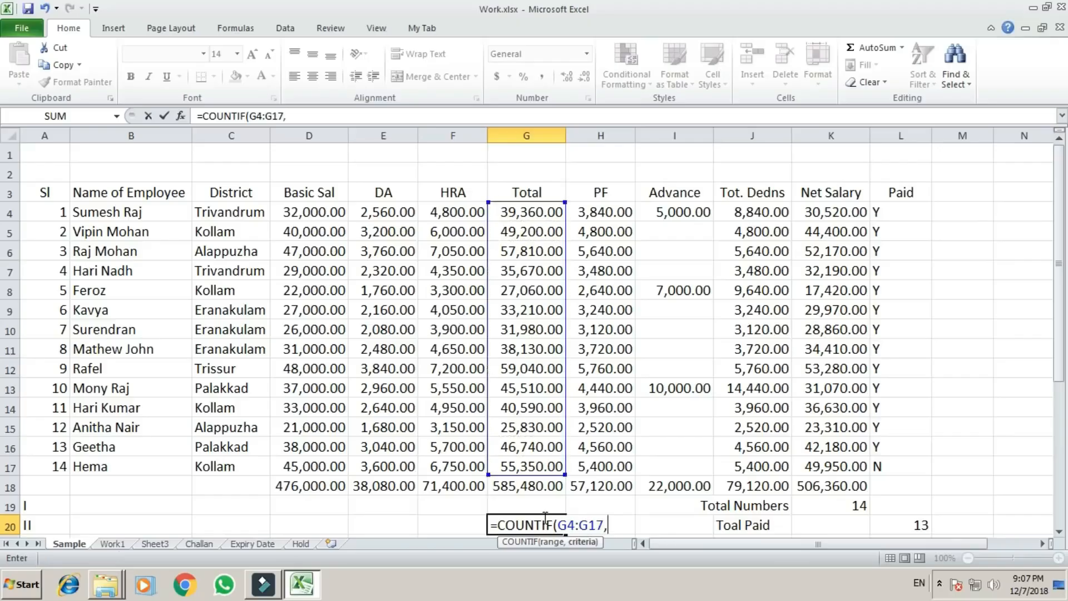
type("\"<27000\")")
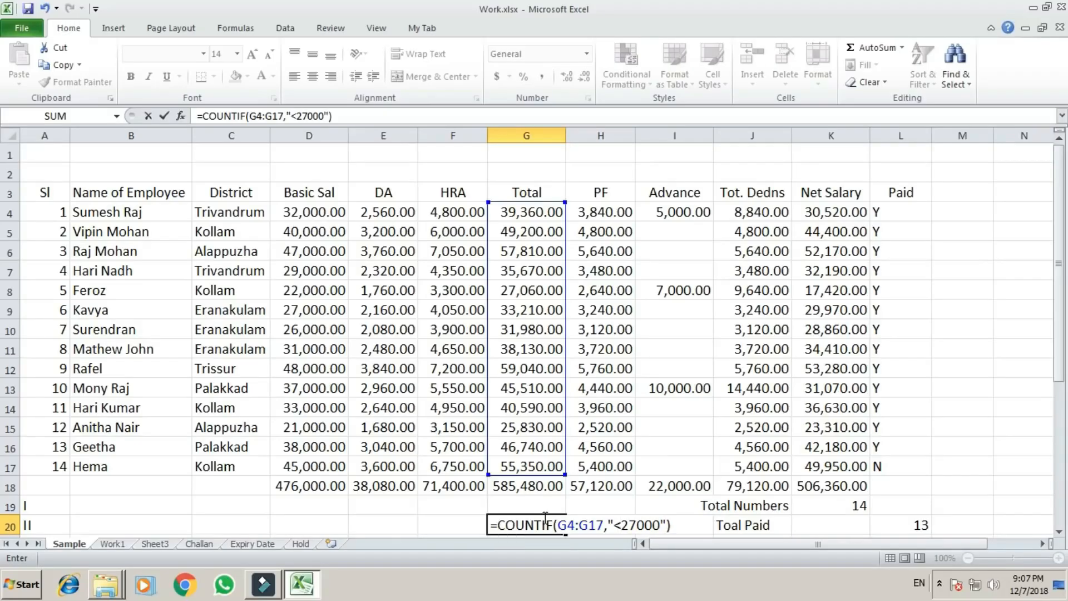
Complete the COUNTIF formula in G20 with the criterion "<27000".
key("Return")
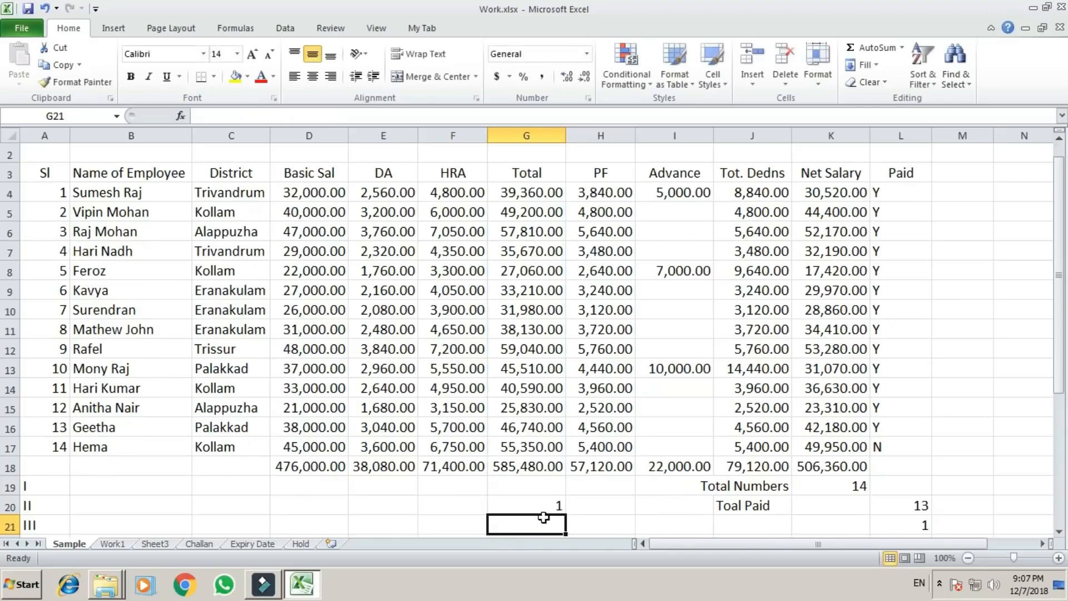
Check the individual amounts in the Total column against the COUNTIF result in G20.
key("Up")
key("Up")
key("Up")
key("Up")
key("Up")
key("Up")
key("Up")
key("Up")
key("Up")
key("Up")
key("Up")
key("Up")
key("Up")
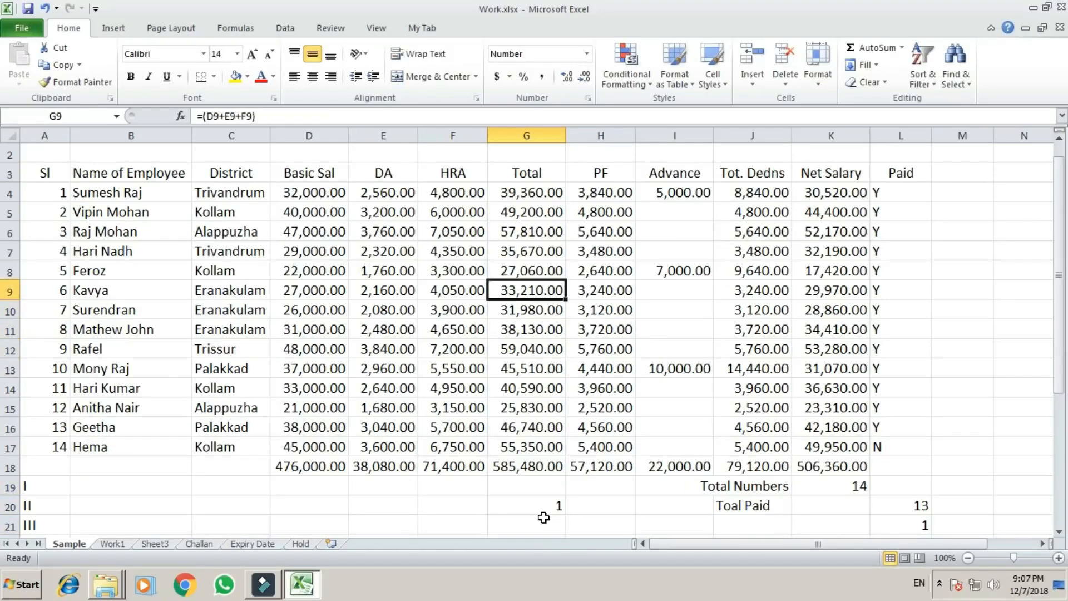
key("Down")
key("Down")
key("Down")
key("Down")
key("Down")
key("Down")
key("Down")
key("Down")
key("Down")
key("Down")
key("Down")
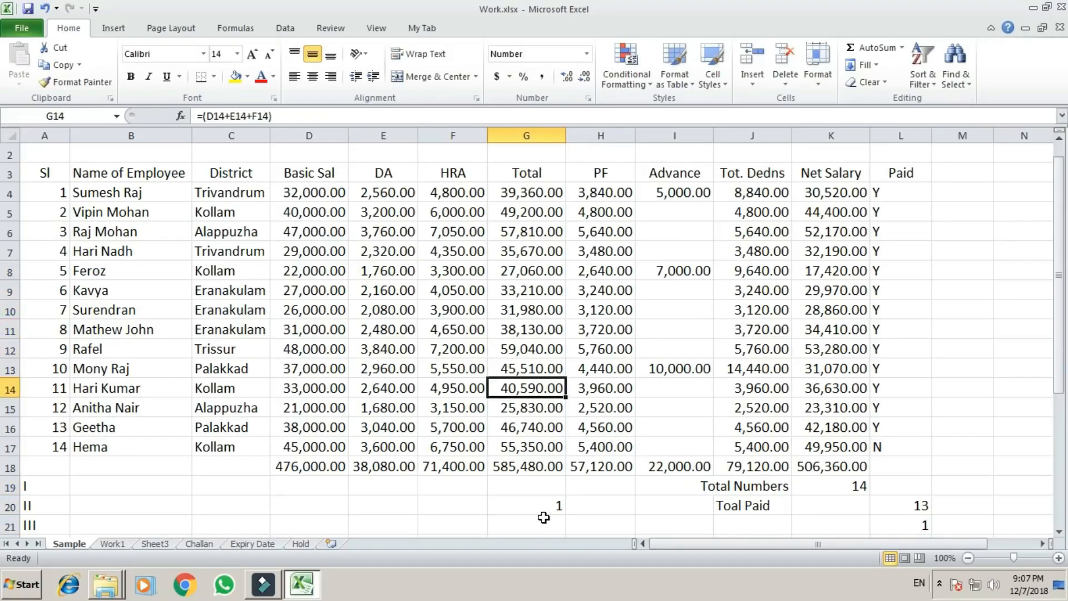
key("Down")
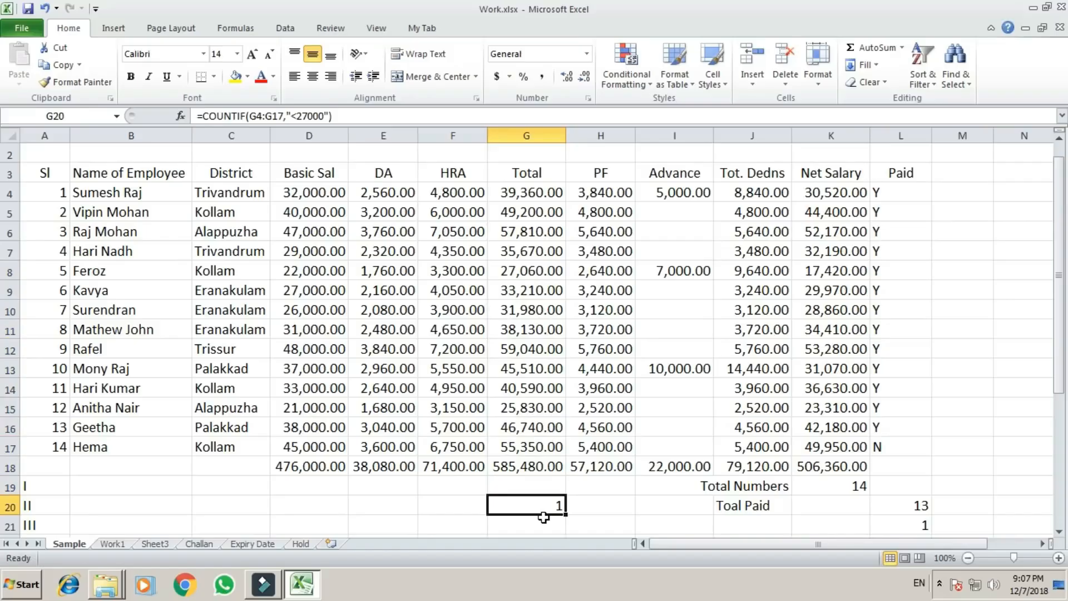
Change the criterion of the COUNTIF formula in G20 to "<27500".
key("F2")
key("Left")
key("Left")
key("Left")
key("Left")
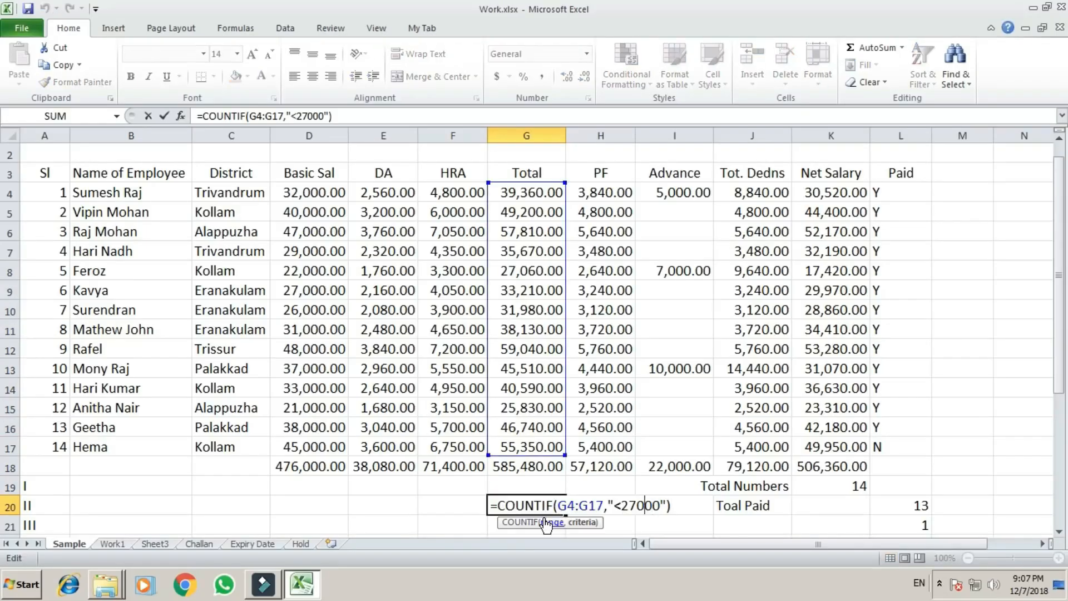
key("Left")
type("5")
key("Delete")
key("Return")
key("Up")
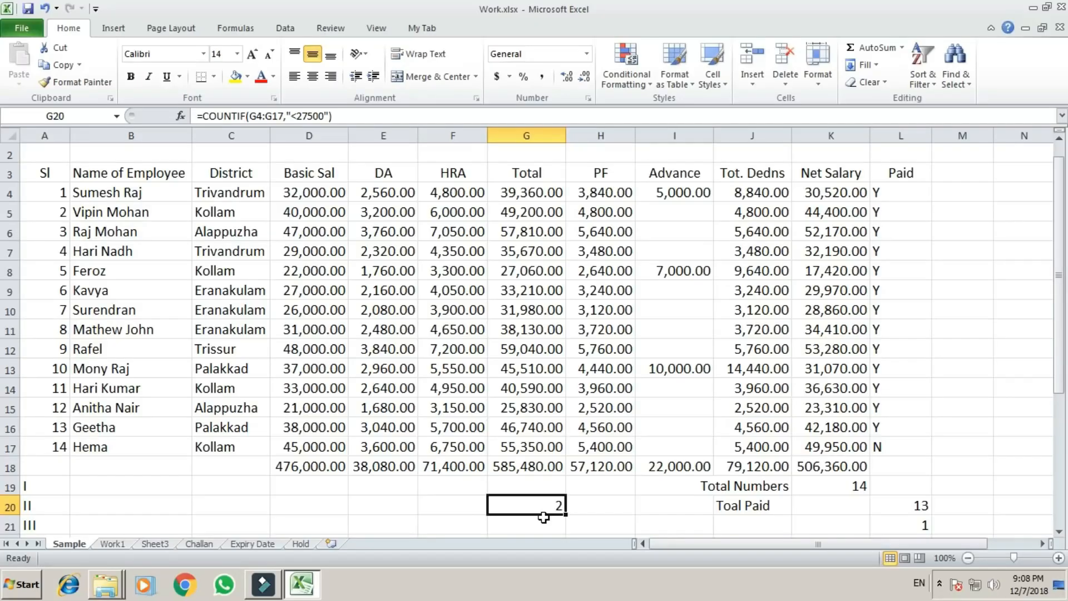
Clear the COUNTIF formula from G20 and review the counting formulas in K19 and L20.
key("Up")
key("Down")
key("Right")
key("Right")
key("Right")
key("Up")
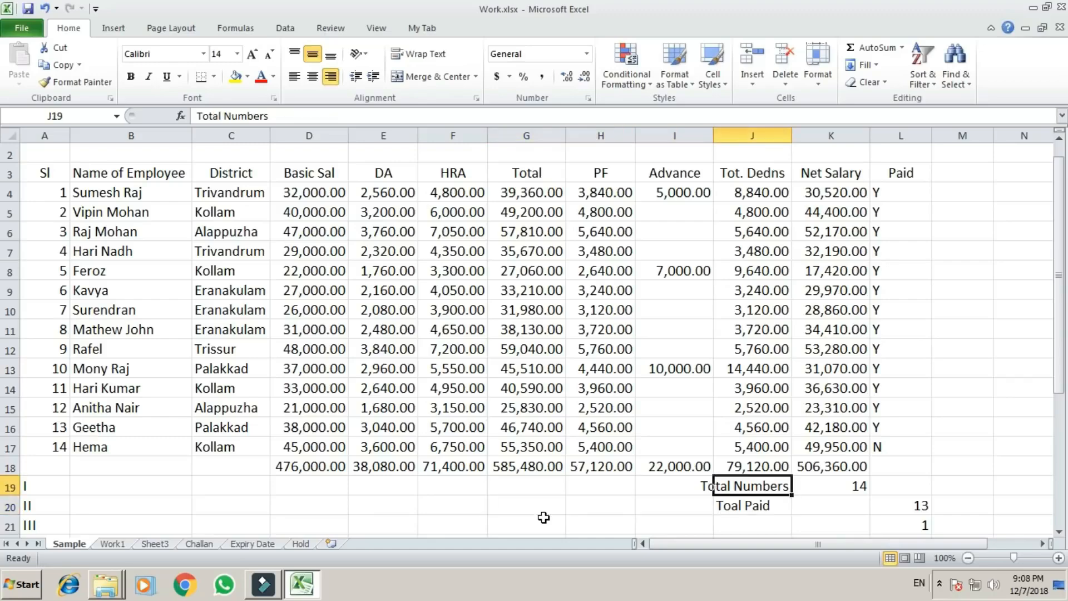
key("Right")
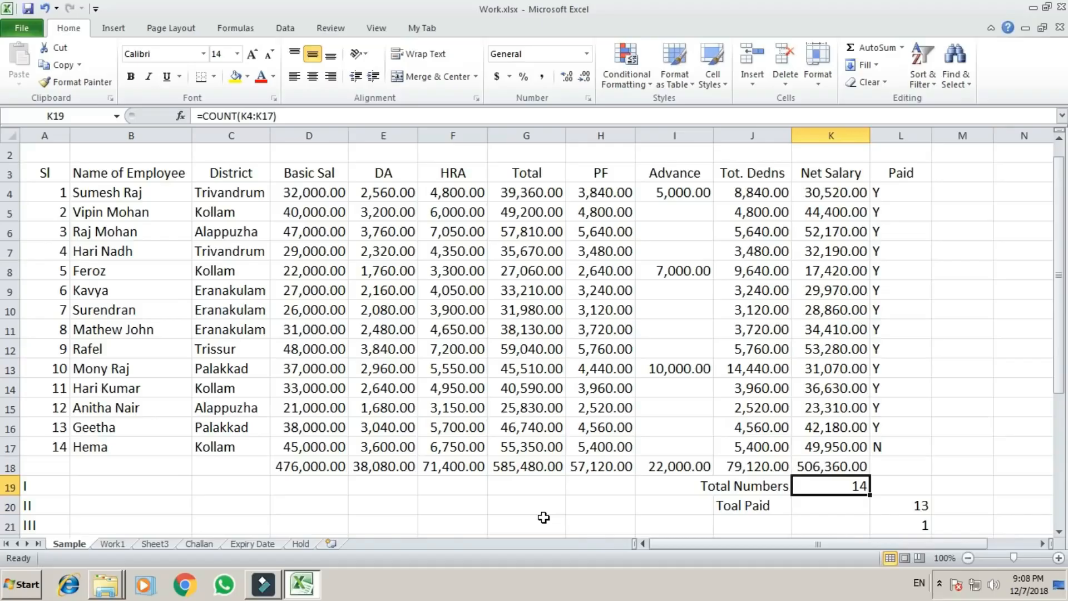
key("Down")
key("Right")
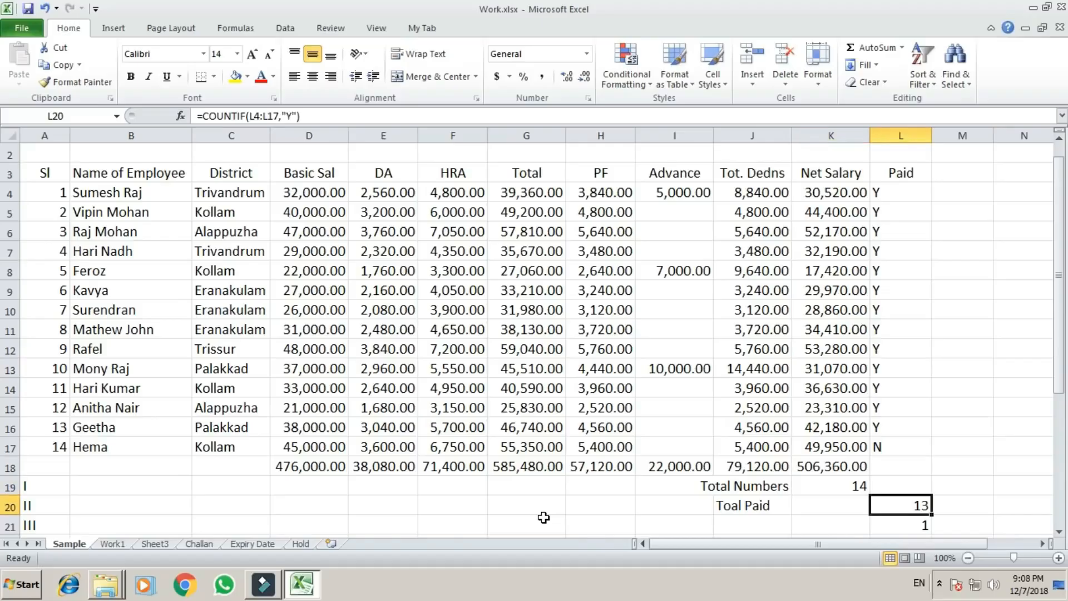